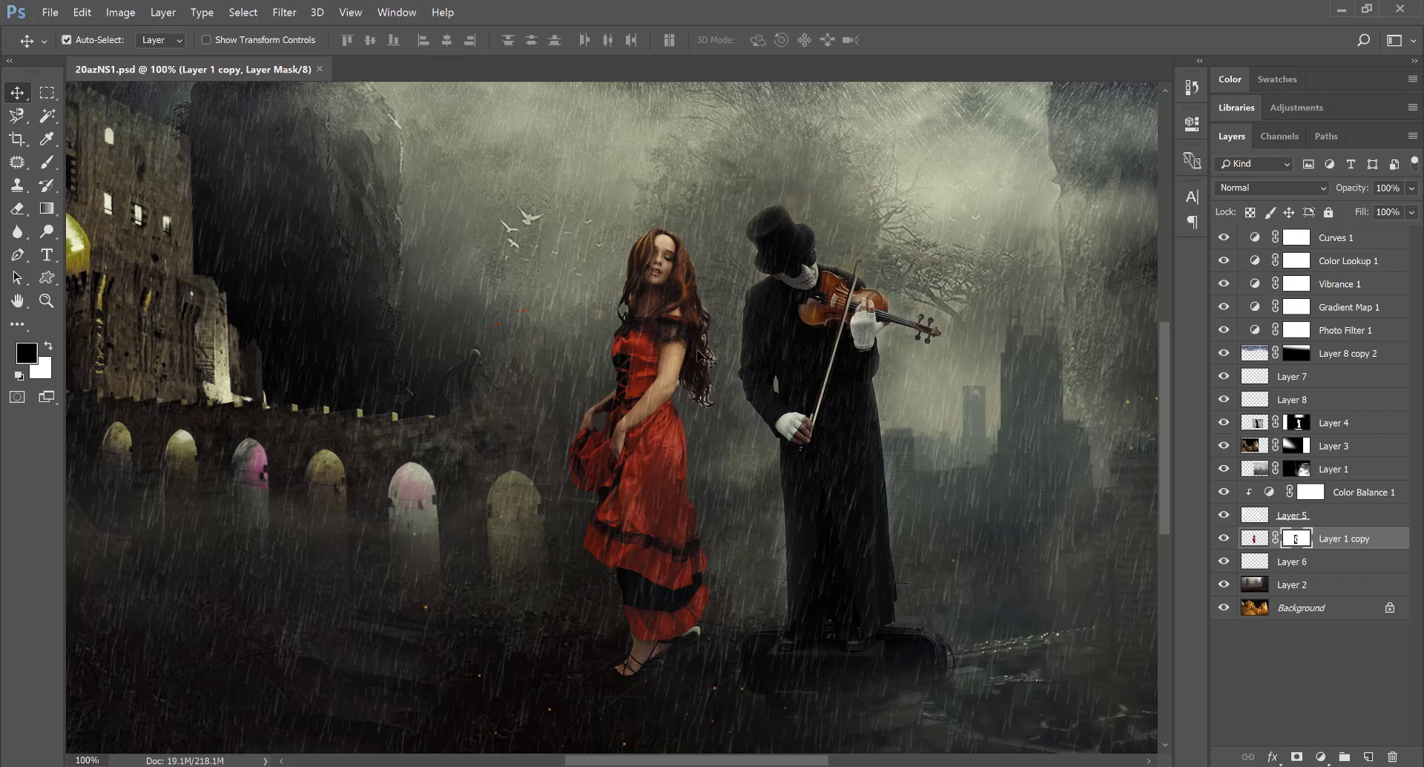
# - Fit the whole finished composite to the window with the Zoom tool's Fit Screen
pyautogui.click(46, 301)
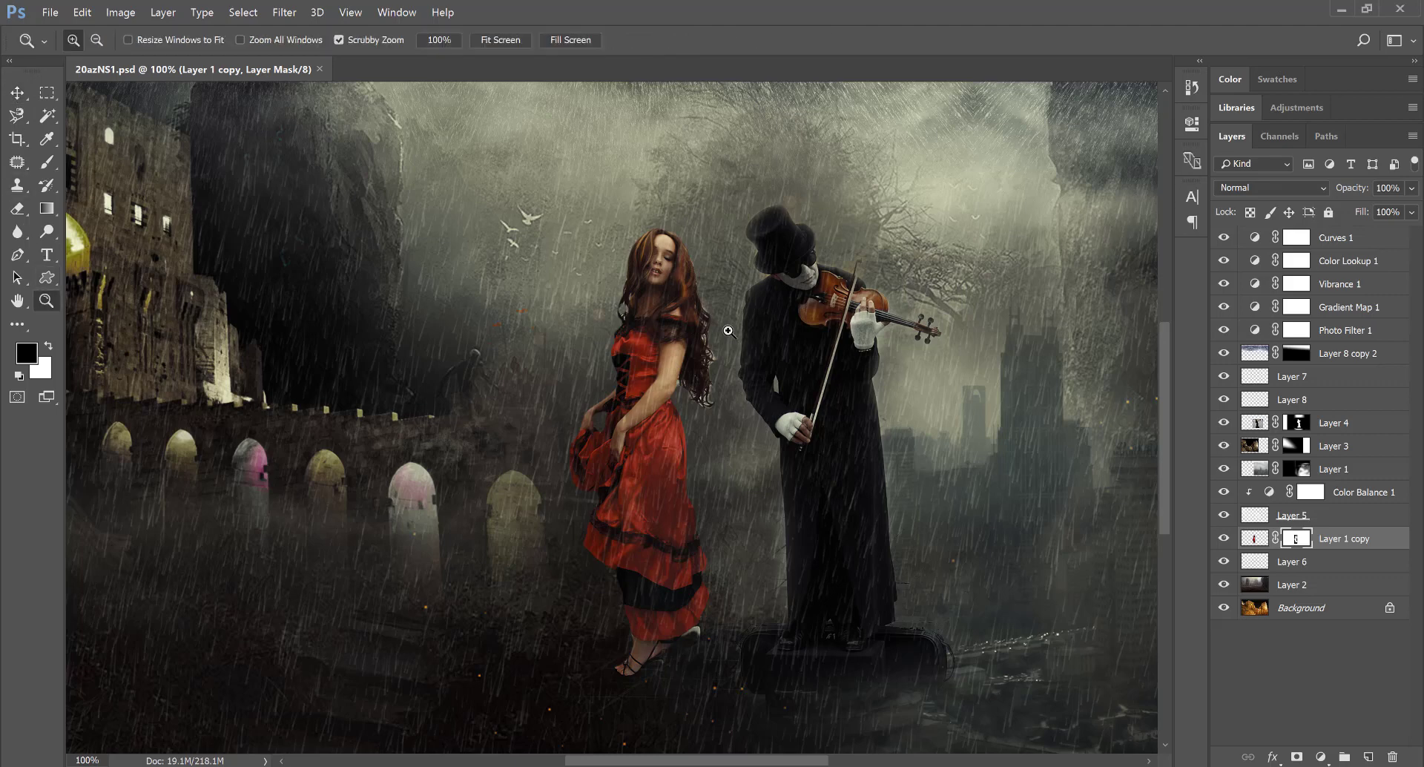
pyautogui.click(493, 39)
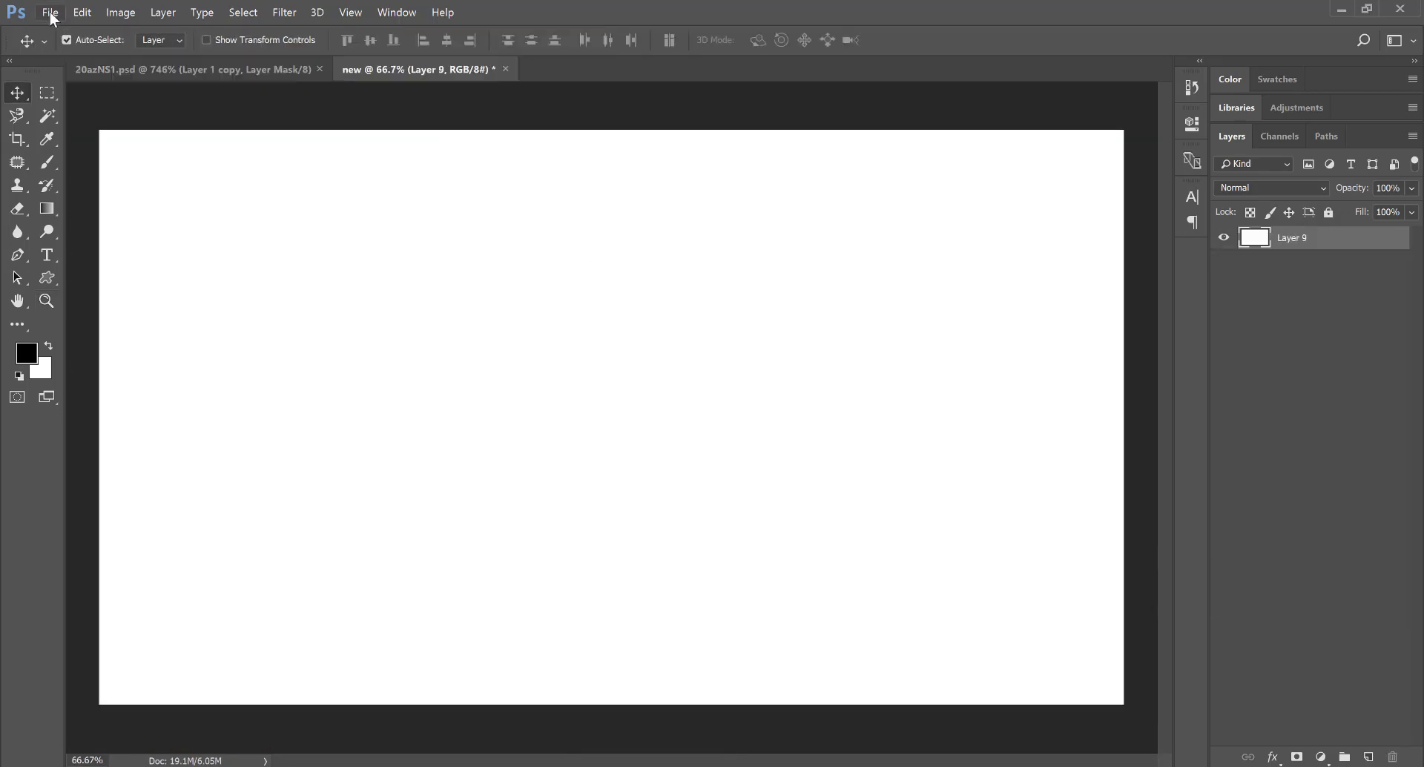
pyautogui.click(50, 12)
# - Open chase_by_donmalo-d5fjap9.jpg and drag the rocks painting into the new document
pyautogui.click(75, 43)
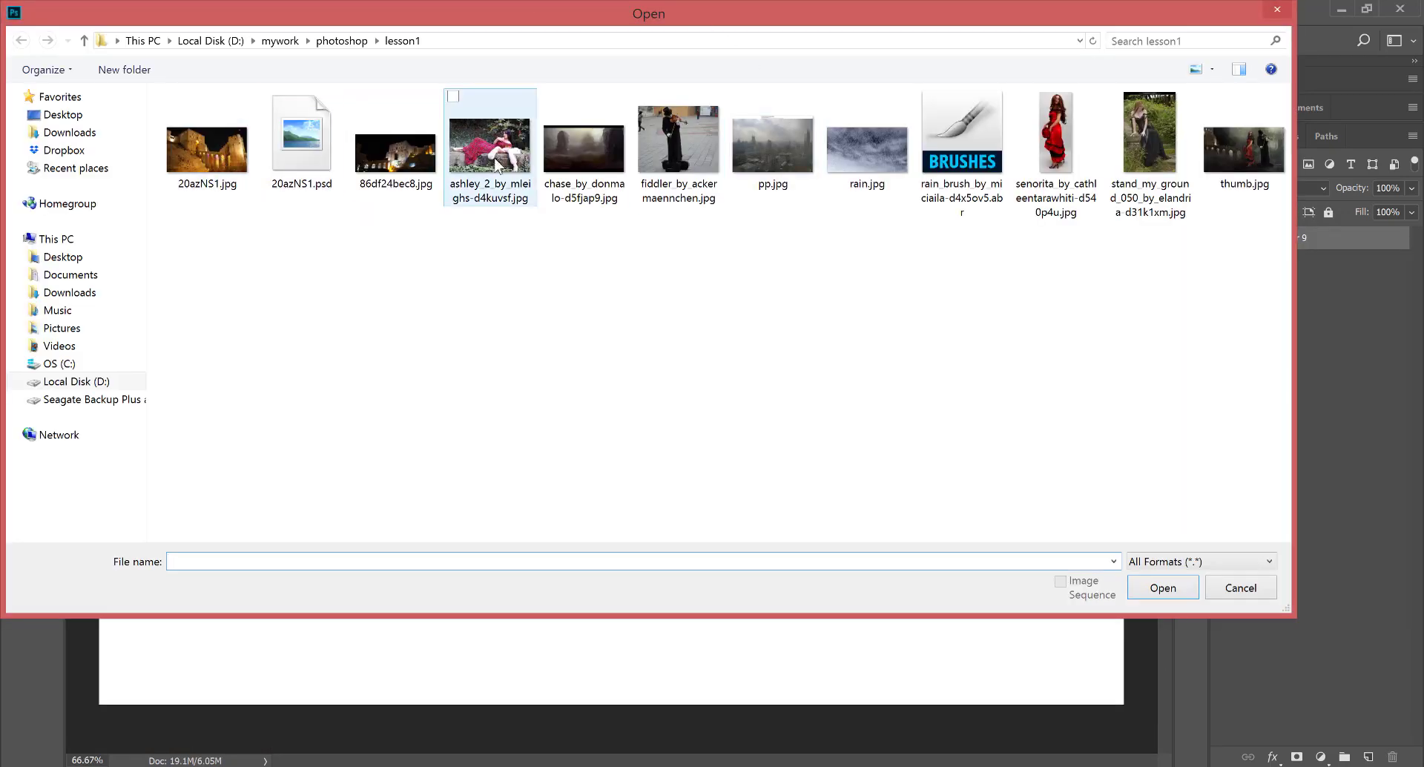
pyautogui.click(570, 148)
pyautogui.click(1162, 587)
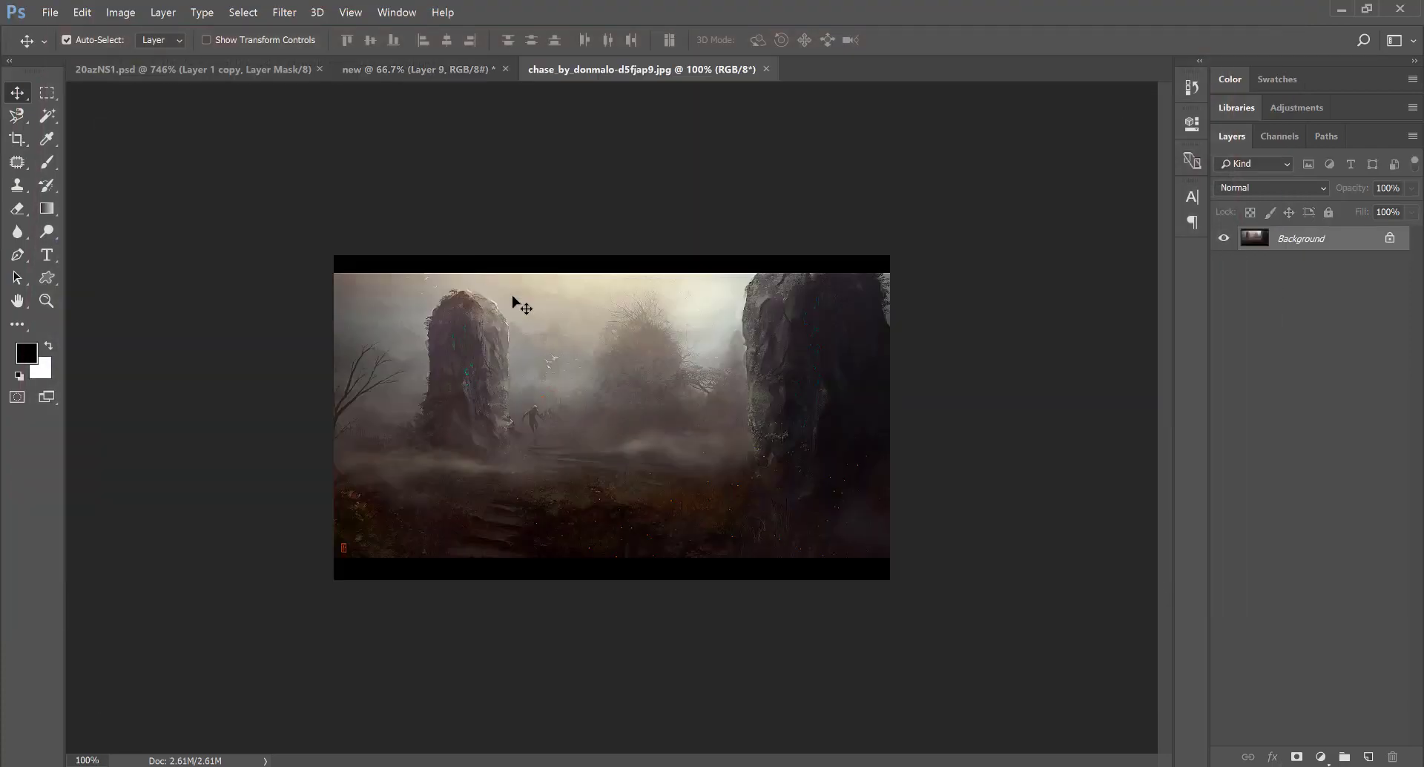
pyautogui.moveTo(581, 373)
pyautogui.mouseDown()
pyautogui.moveTo(425, 72)
pyautogui.moveTo(311, 253)
pyautogui.mouseUp()
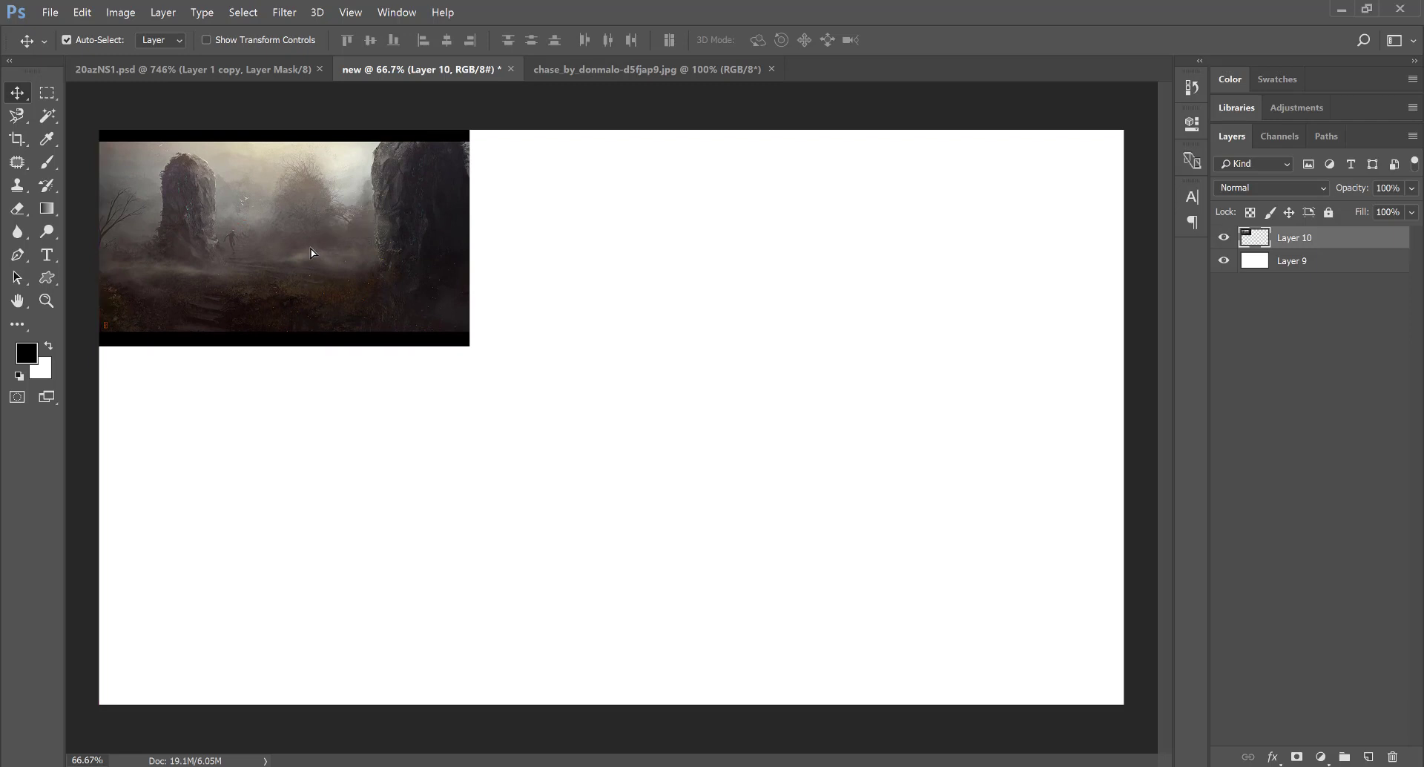
# - Scale the rocks painting to about 278%, nudge it up, and open senorita_by_cathleentarawhiti-d540p4u.jpg
pyautogui.hotkey('ctrl', 't')
pyautogui.moveTo(551, 385); pyautogui.dragTo(1140, 606)
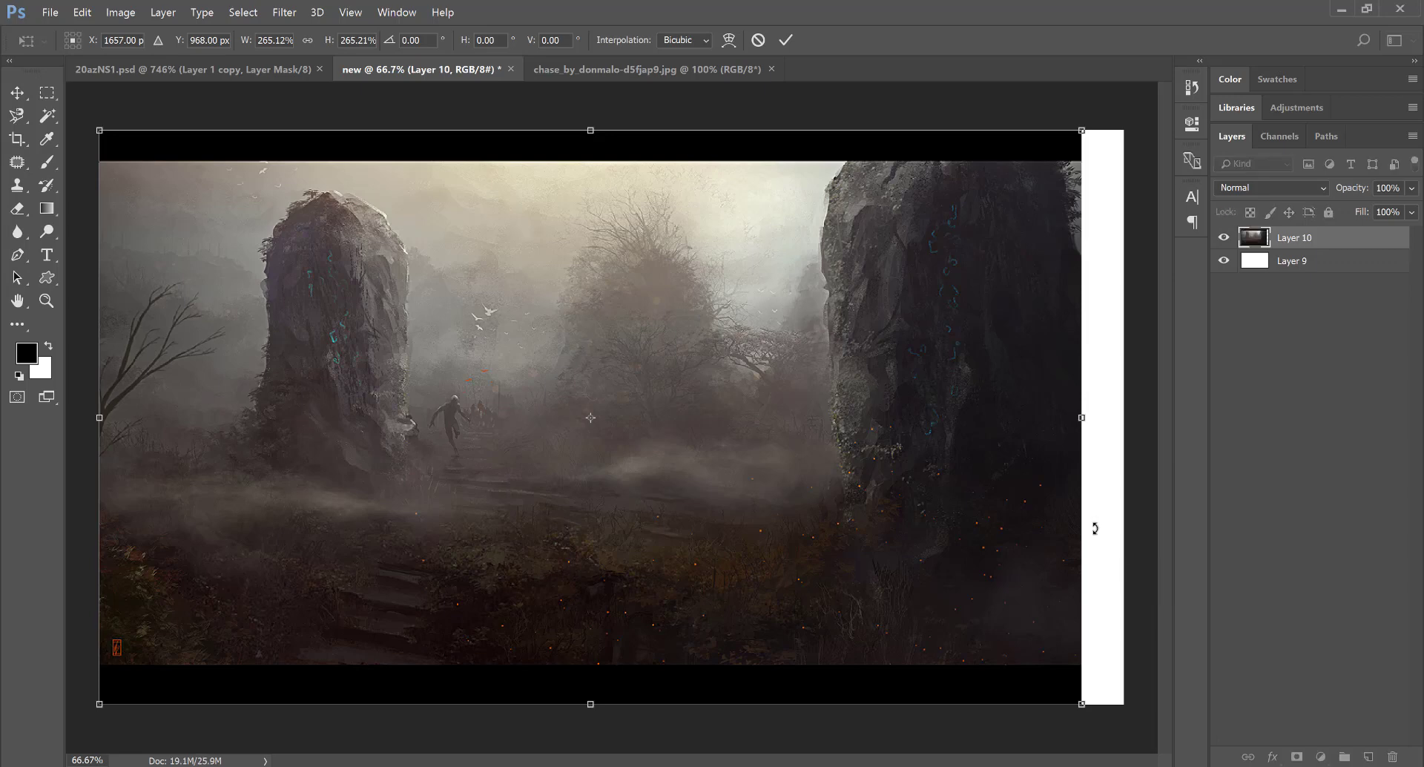
pyautogui.moveTo(1082, 704); pyautogui.dragTo(1128, 731)
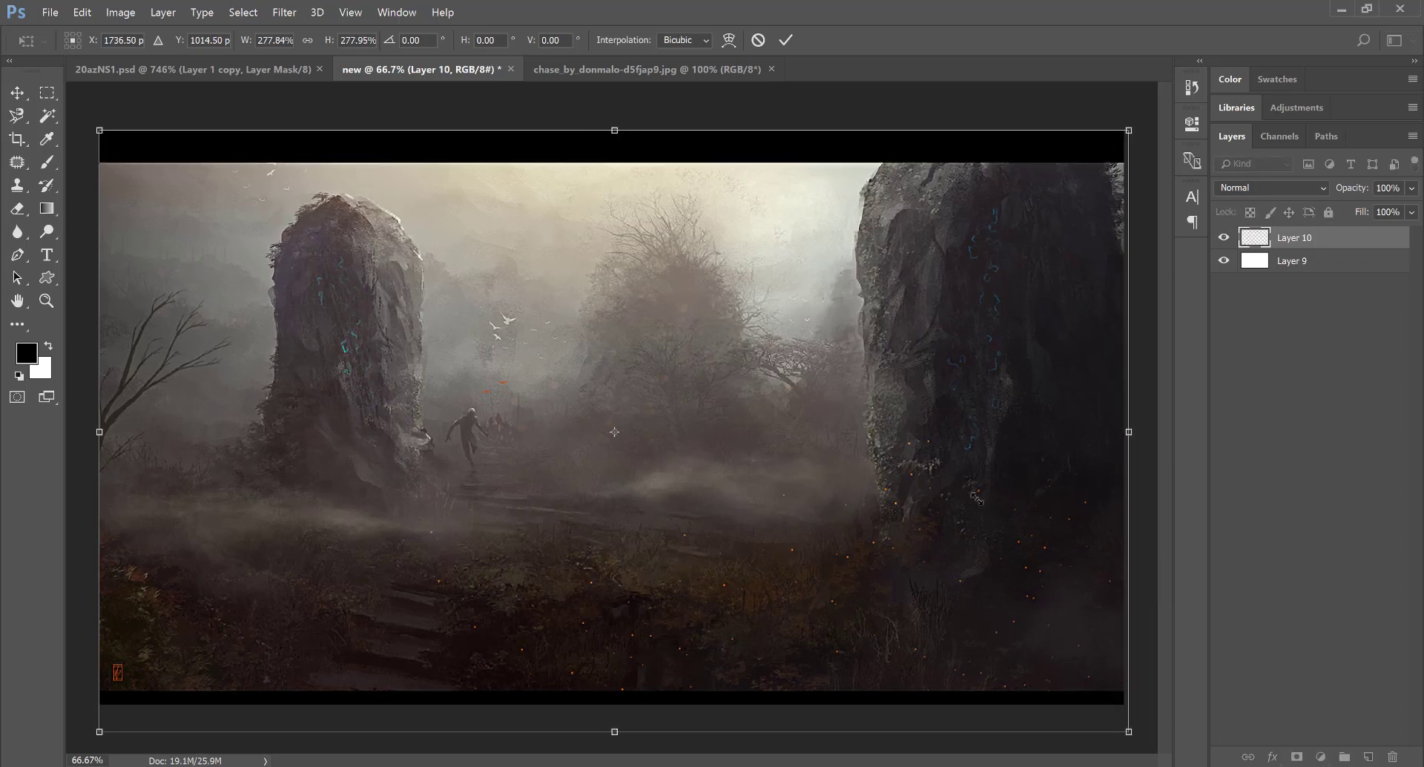
pyautogui.moveTo(932, 397); pyautogui.dragTo(933, 389)
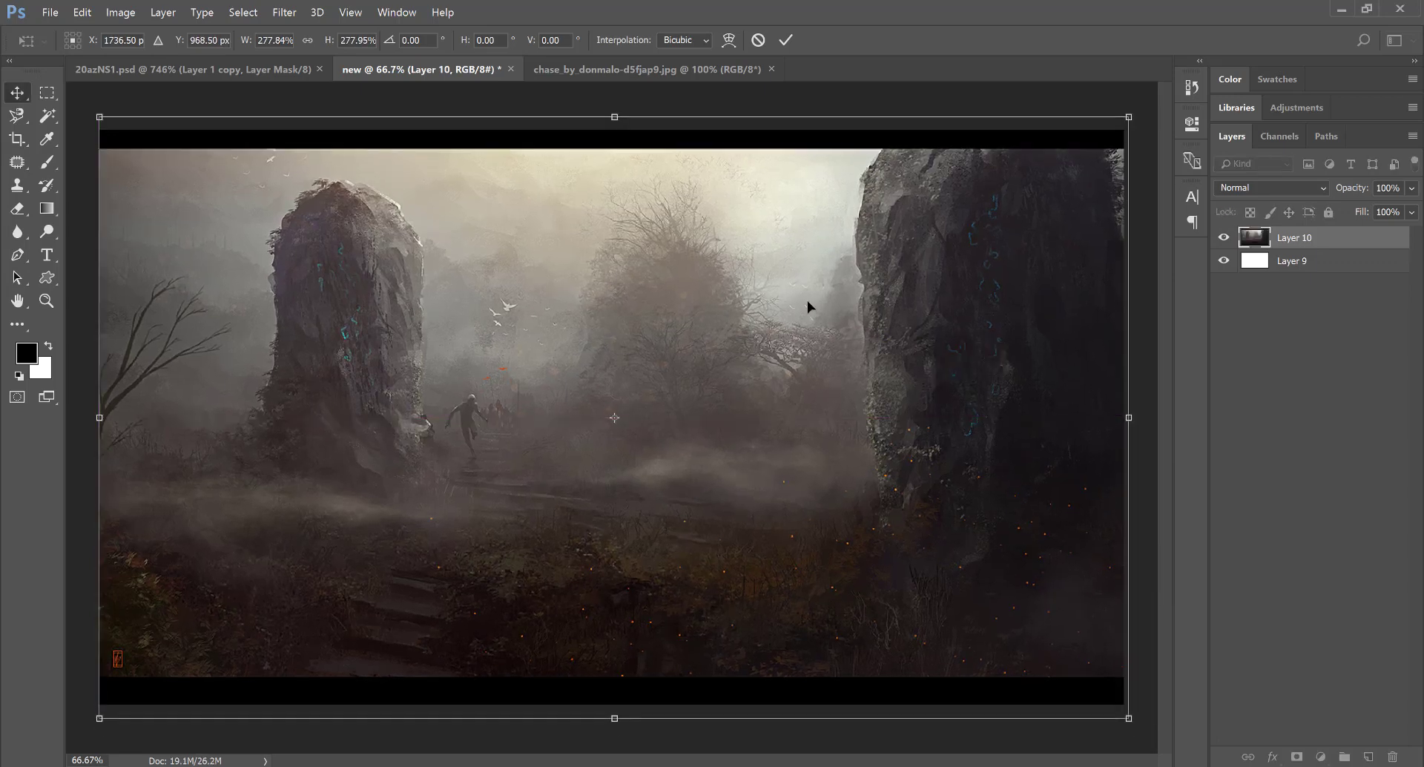
pyautogui.press('Return')
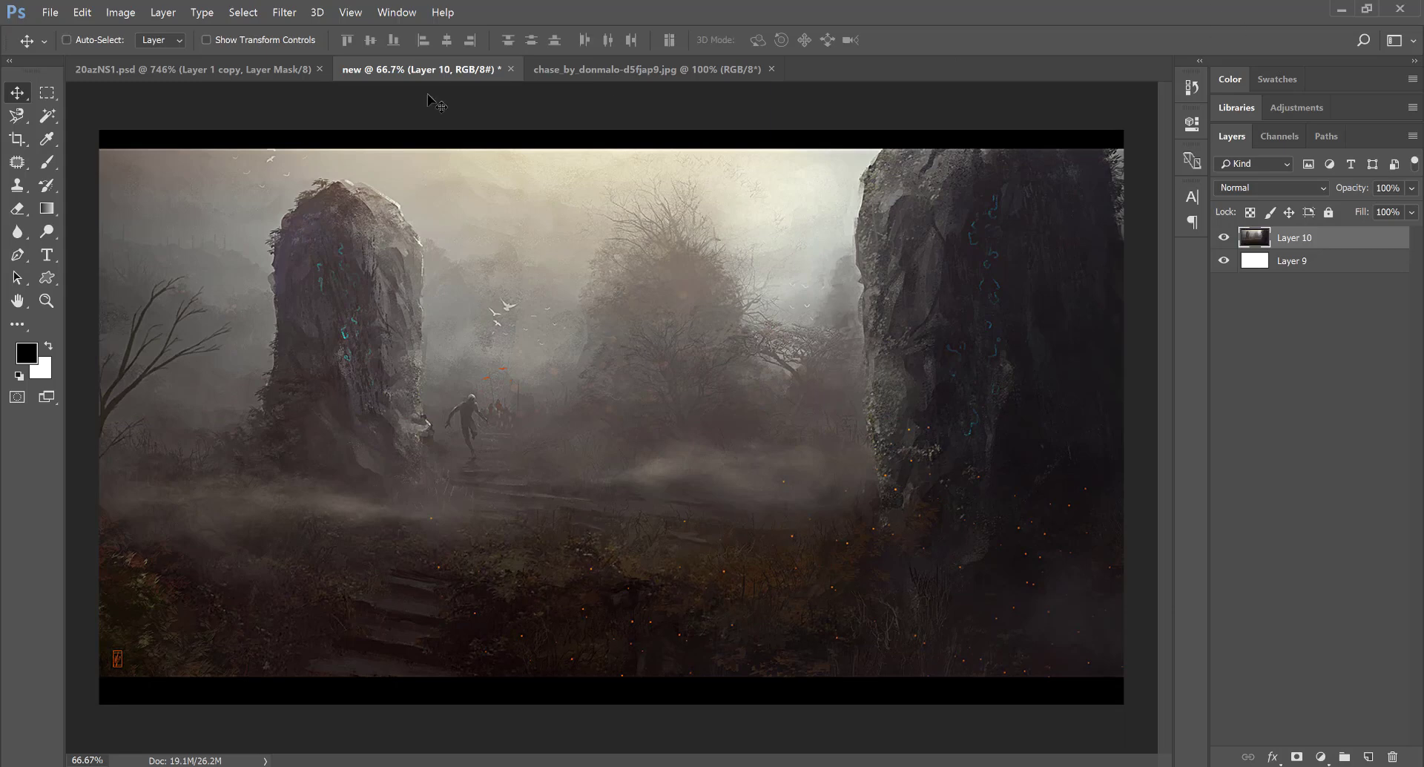
pyautogui.hotkey('ctrl', 'o')
pyautogui.doubleClick(1052, 119)
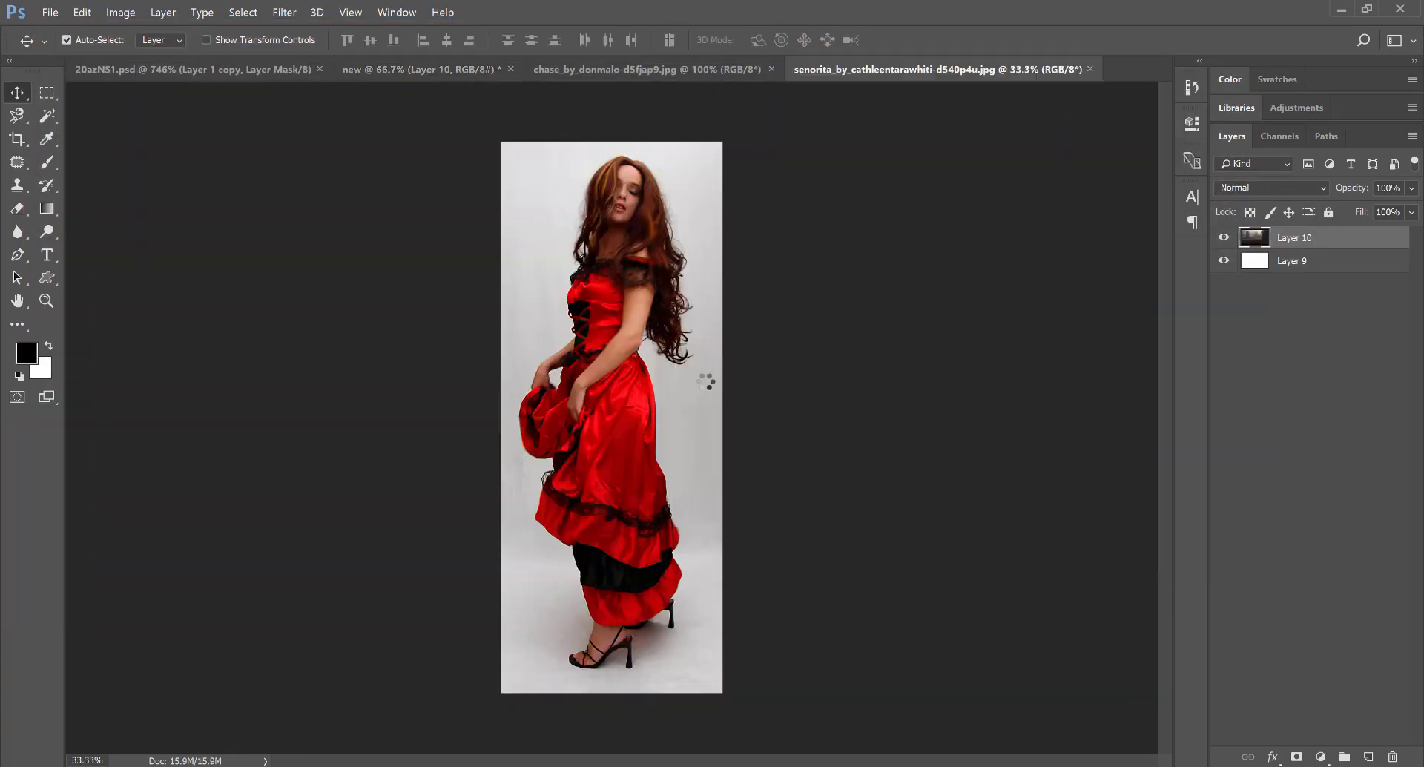
# - Zoom the senorita photo to 50% and convert its Background into Layer 0
pyautogui.click(46, 301)
pyautogui.click(771, 303)
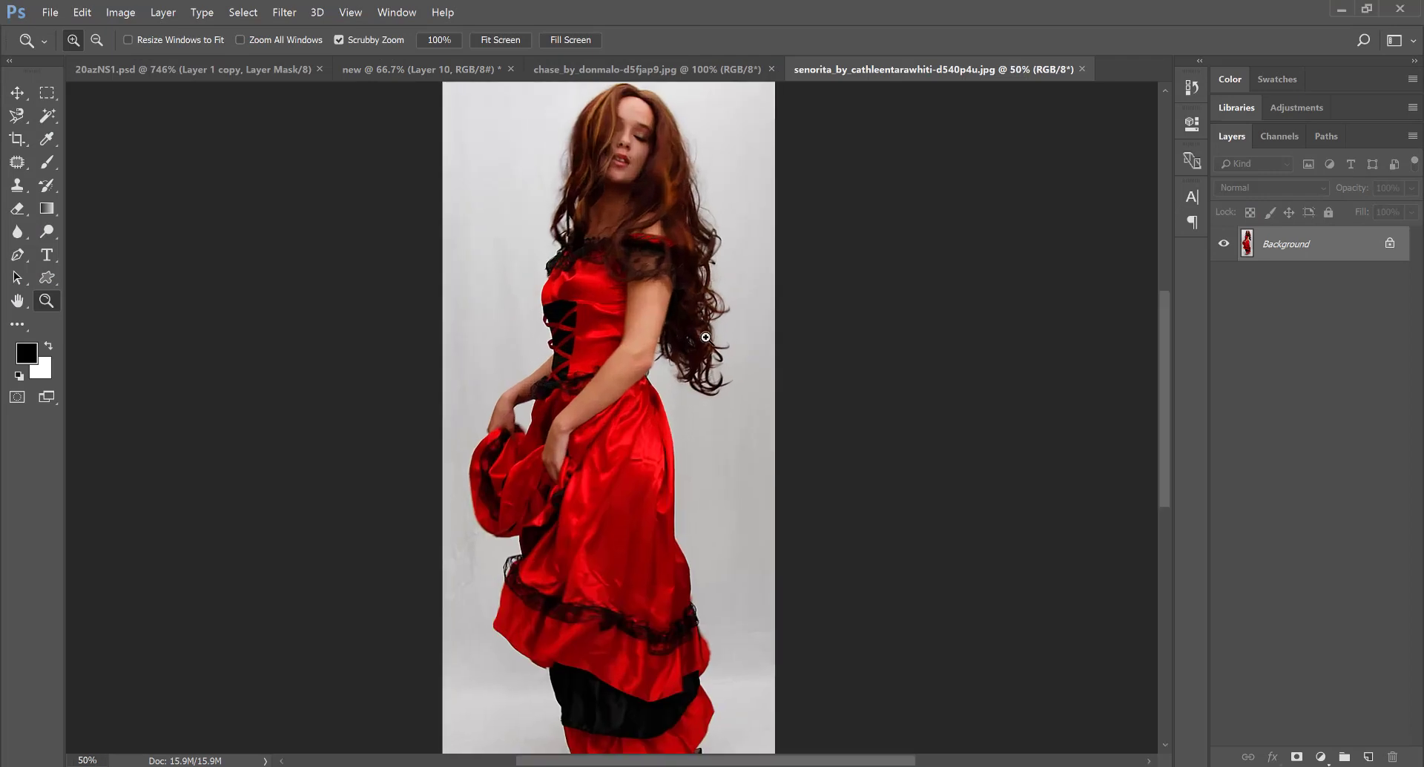
pyautogui.doubleClick(1352, 253)
pyautogui.click(871, 253)
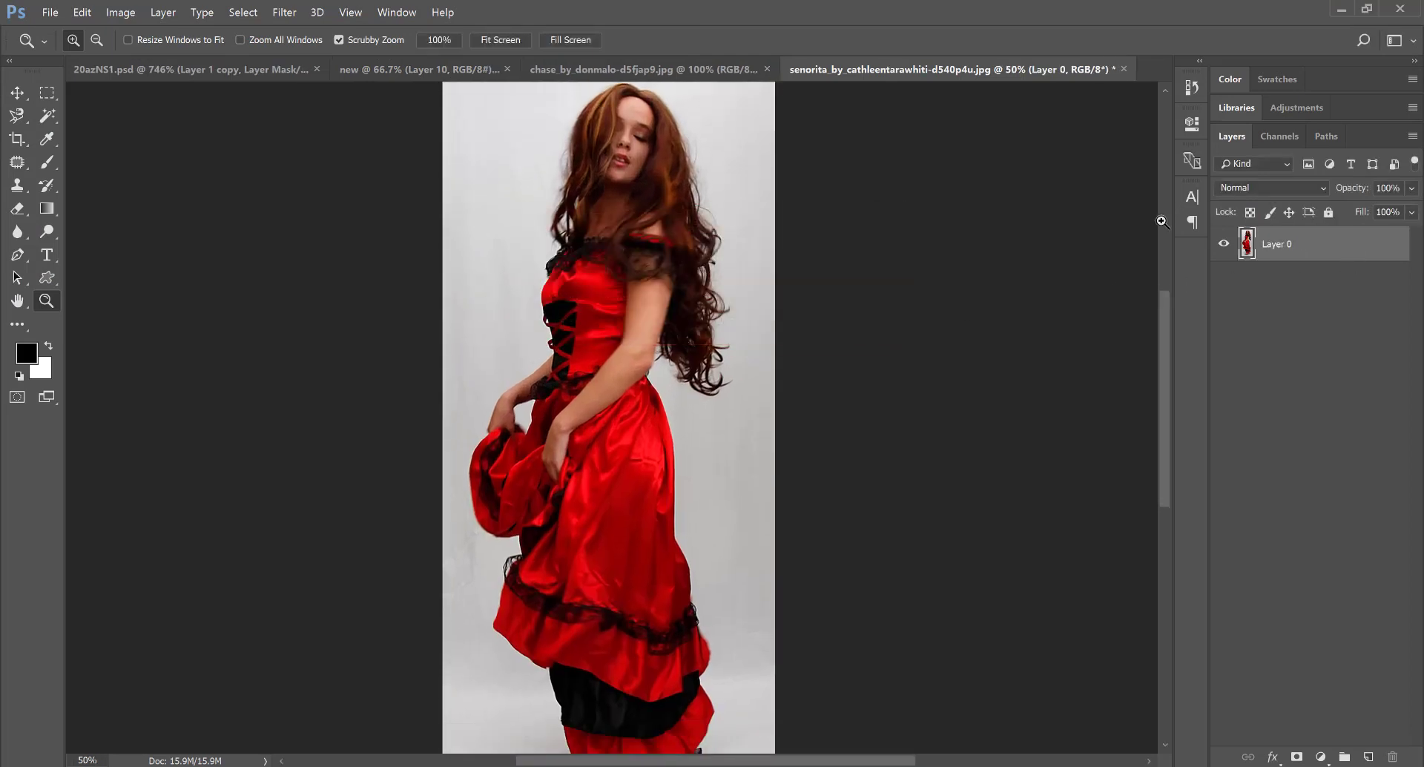
# - Duplicate the Blue channel as Blue copy, view it alone, and bring up Levels
pyautogui.click(1288, 135)
pyautogui.click(1273, 273)
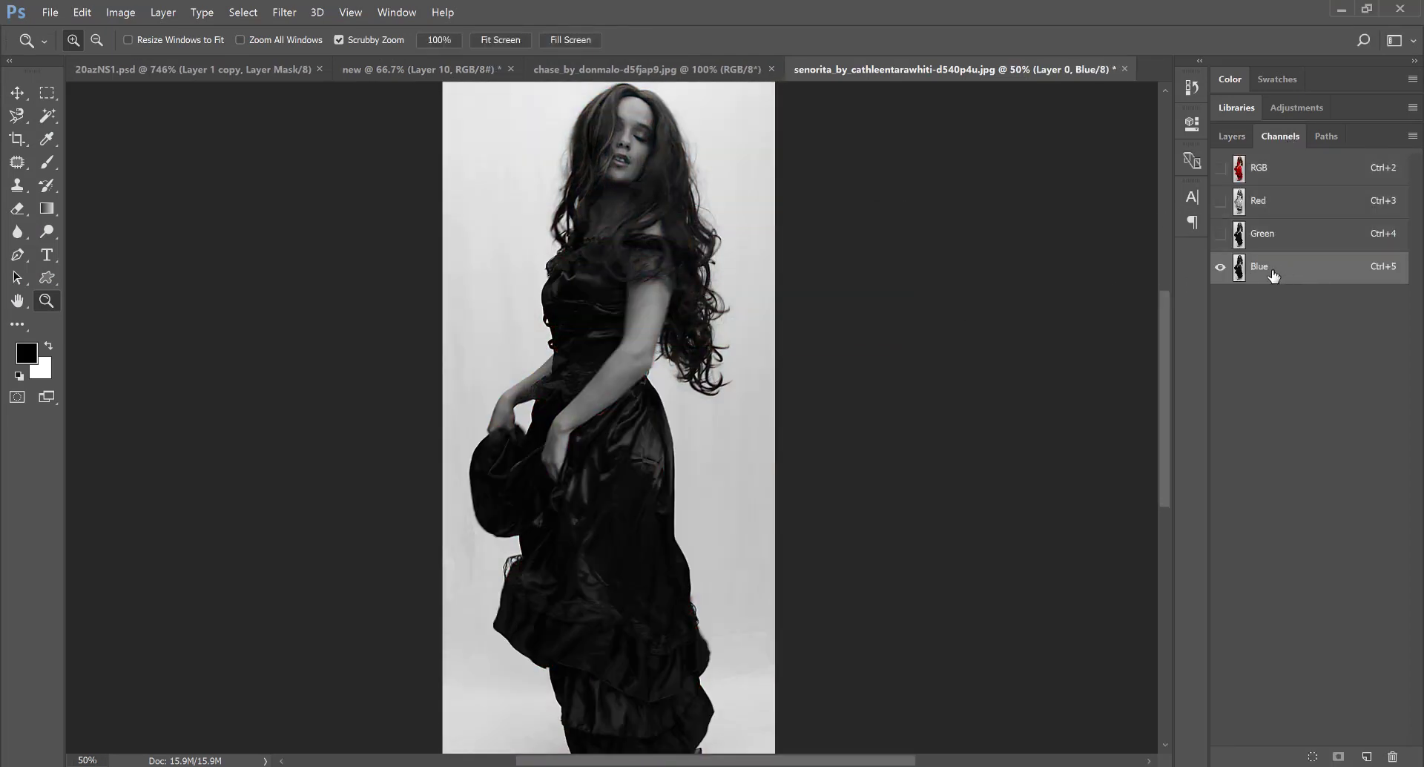
pyautogui.rightClick(1298, 276)
pyautogui.click(1296, 280)
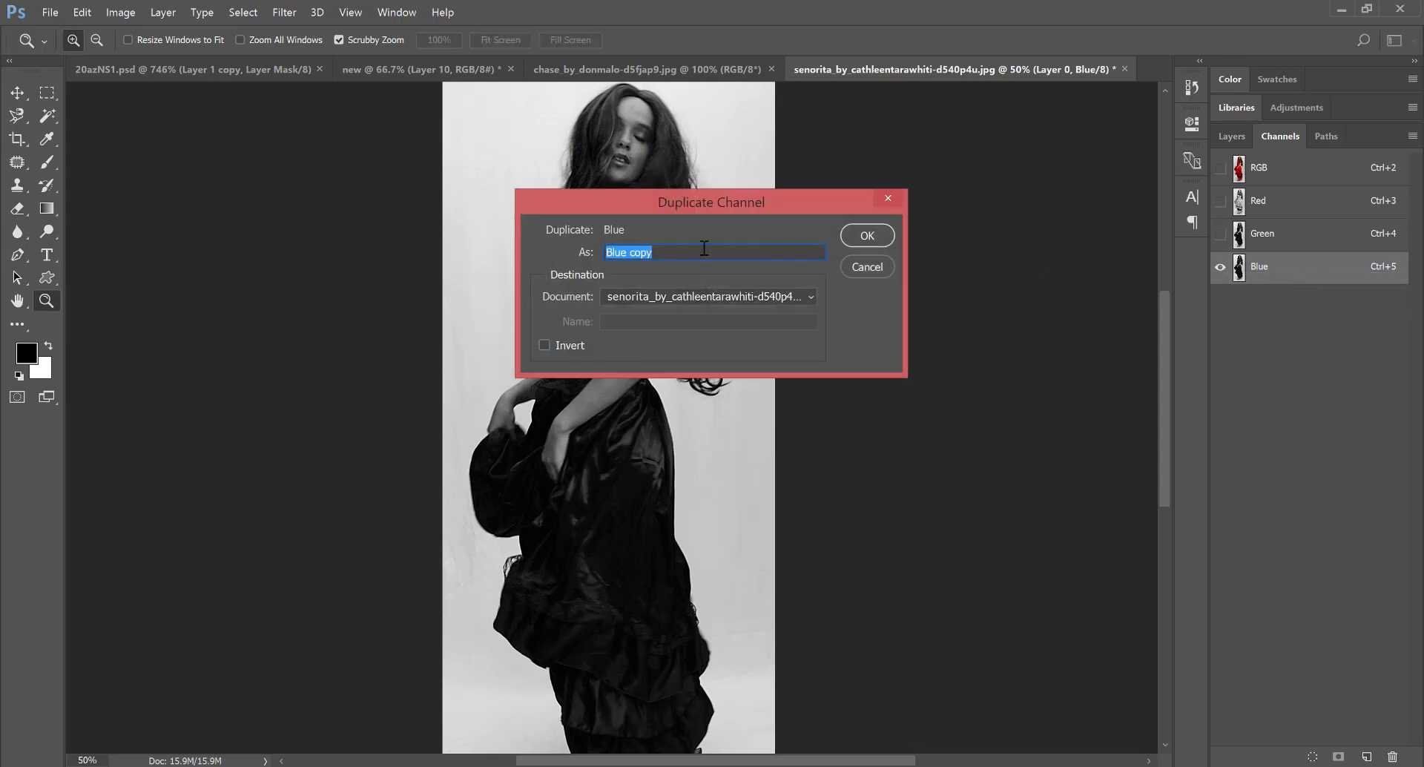
pyautogui.click(866, 236)
pyautogui.click(1220, 301)
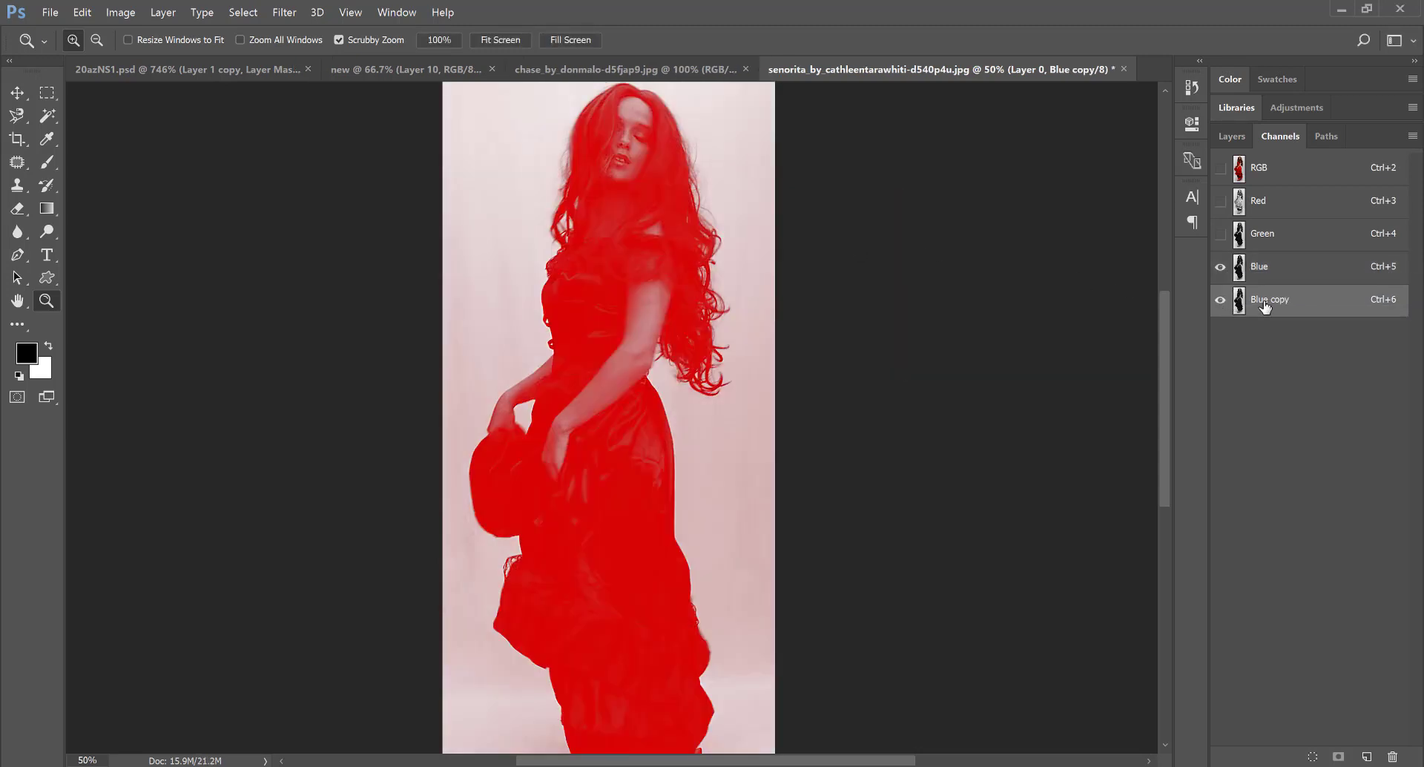
pyautogui.click(1220, 267)
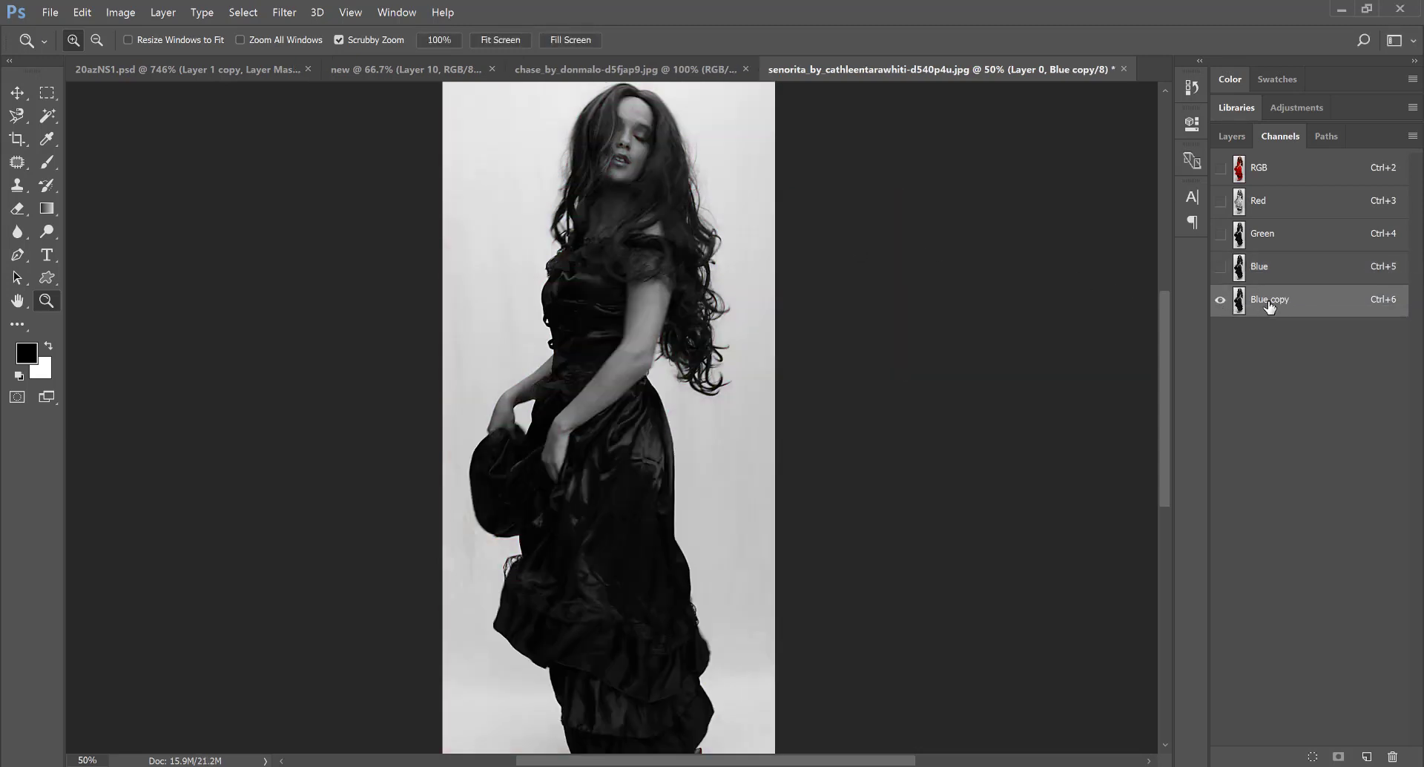
pyautogui.hotkey('ctrl', 'l')
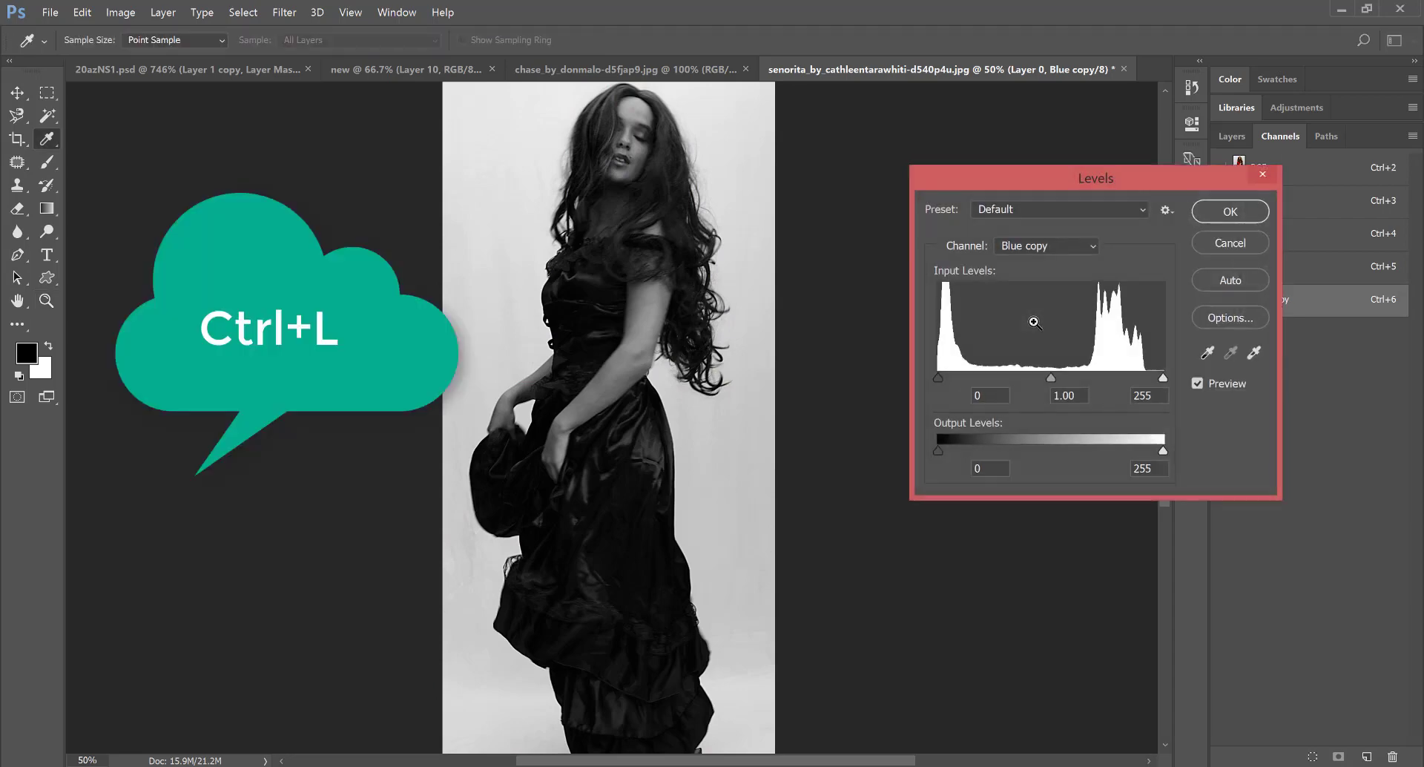
# - Set the Blue copy Levels black input to 172 and white input to 174
pyautogui.moveTo(939, 378)
pyautogui.mouseDown()
pyautogui.moveTo(1137, 378)
pyautogui.moveTo(1092, 379)
pyautogui.mouseUp()
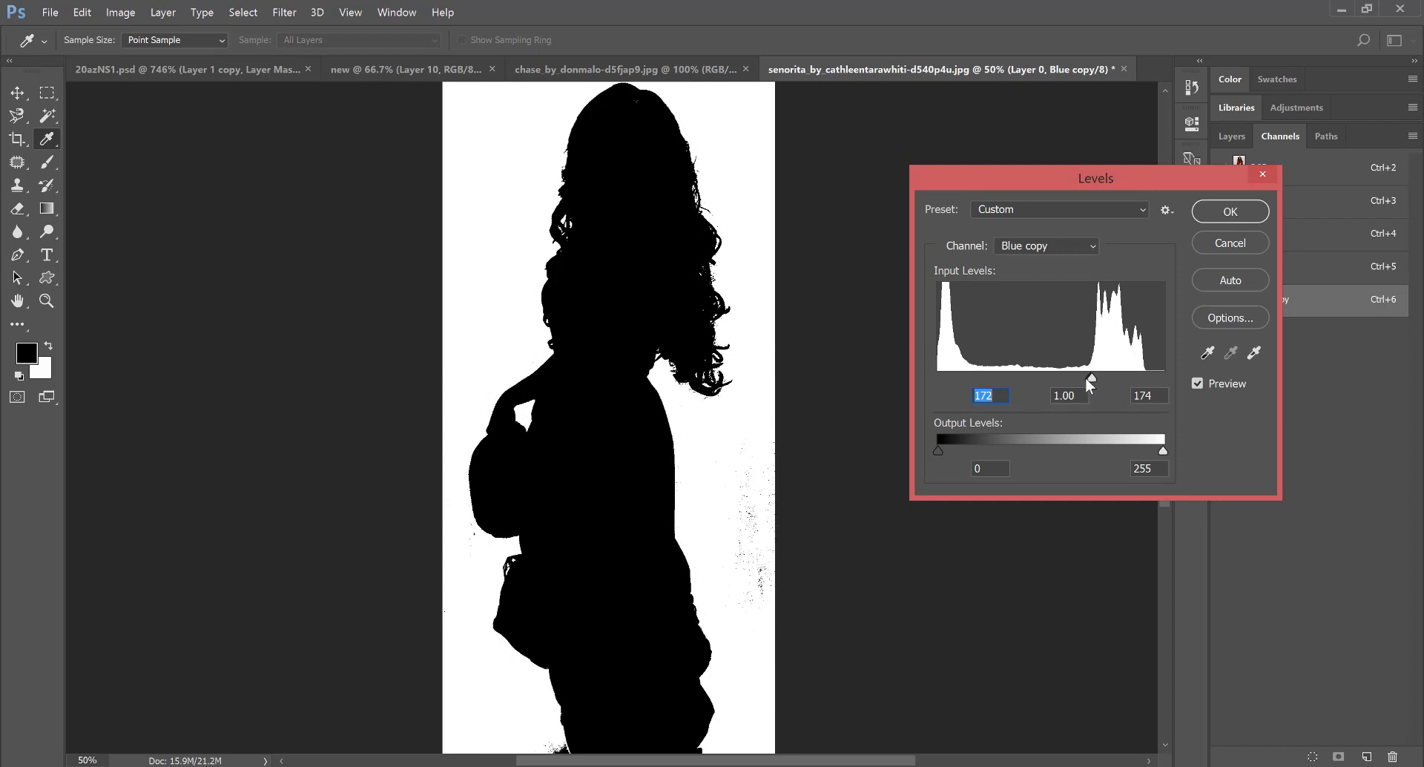
pyautogui.click(1091, 379)
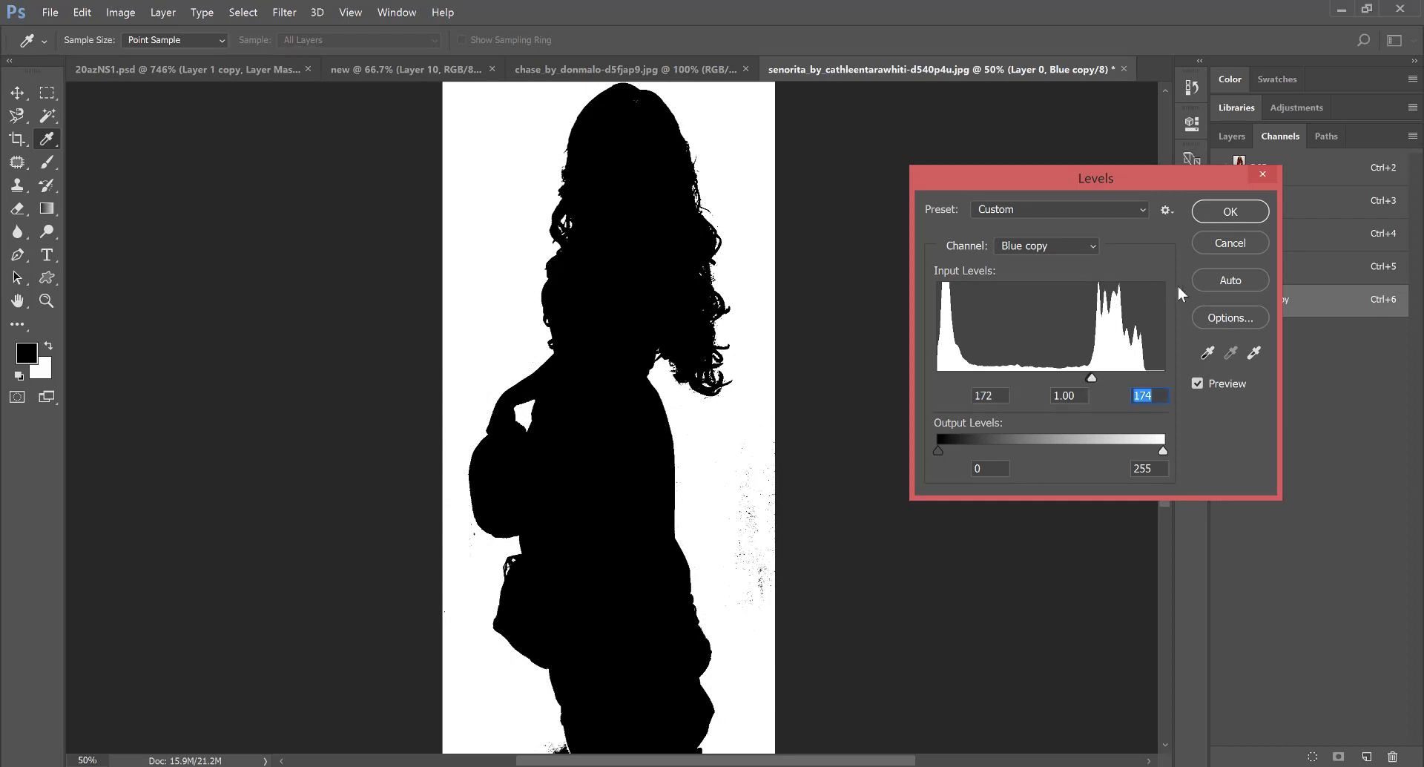
# - Apply the Levels, then paint black around the feet with a 100% opacity brush
pyautogui.click(1215, 213)
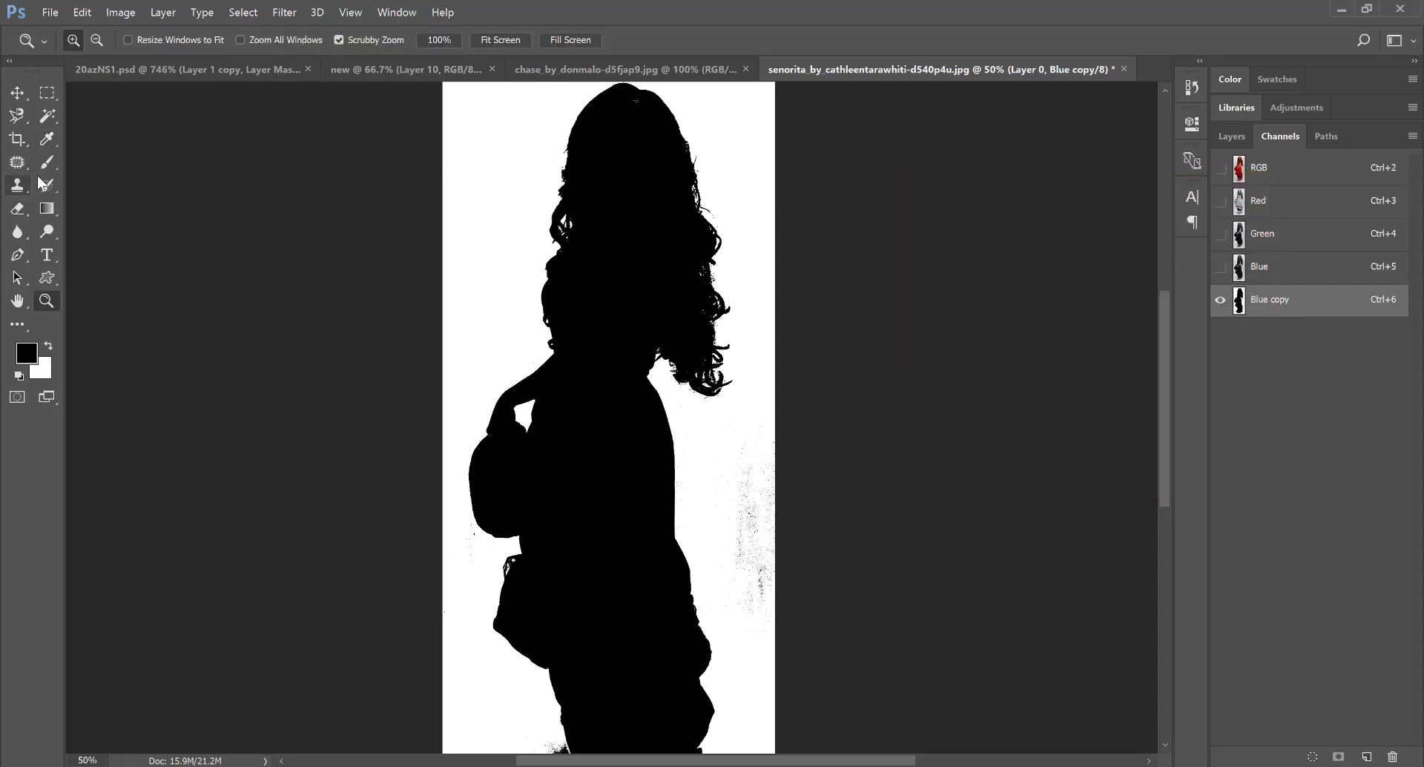
pyautogui.press('b')
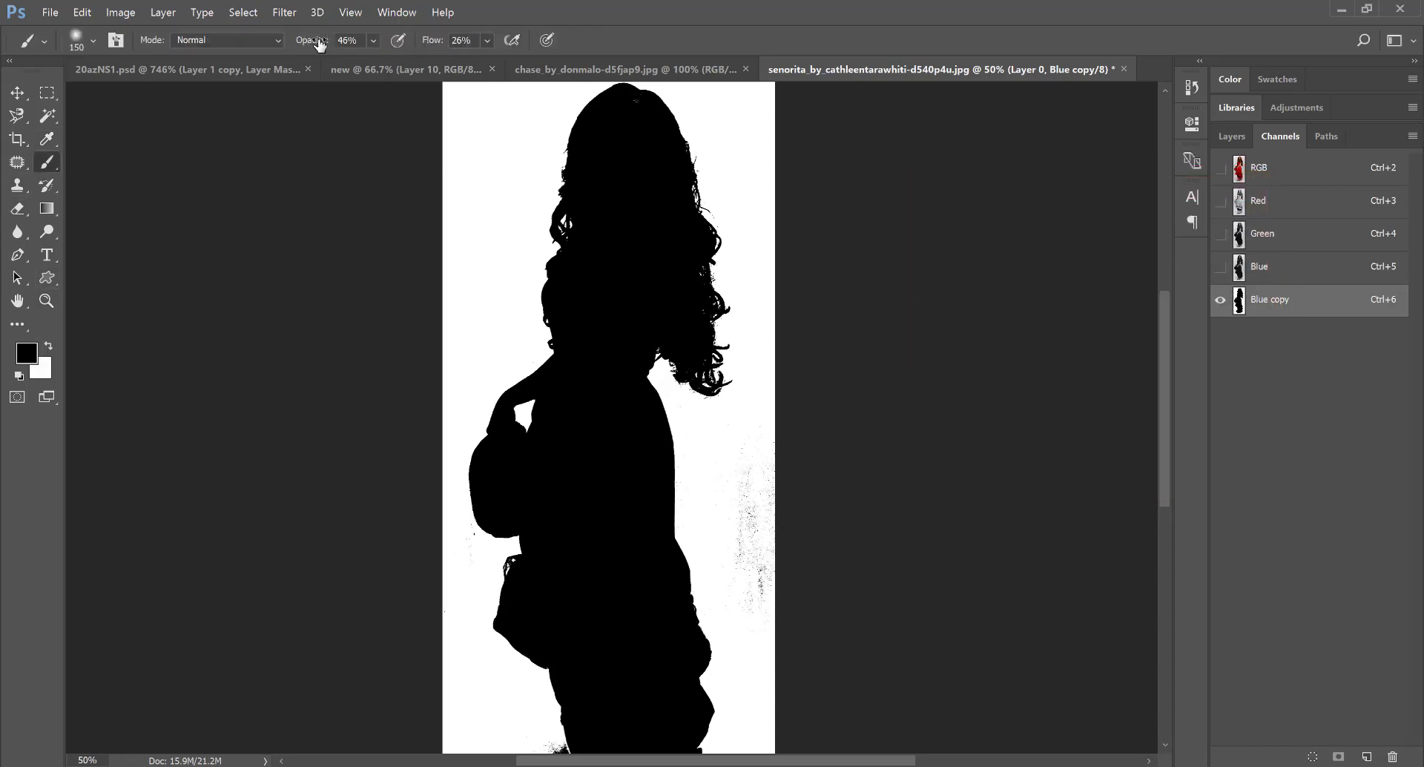
pyautogui.moveTo(319, 44); pyautogui.dragTo(525, 45)
pyautogui.moveTo(605, 553); pyautogui.dragTo(612, 401)
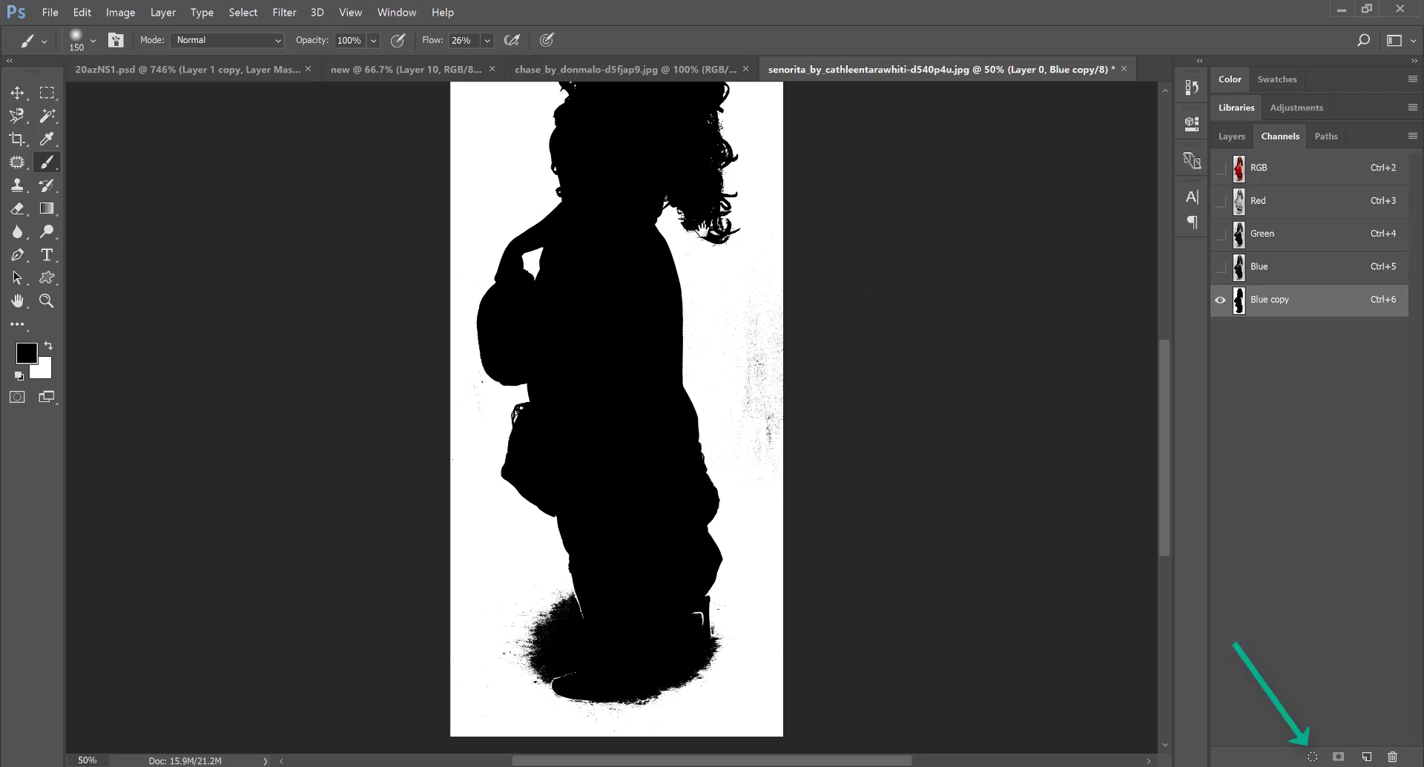
# - Load Blue copy as a selection and make the colour channels visible again
pyautogui.click(1312, 757)
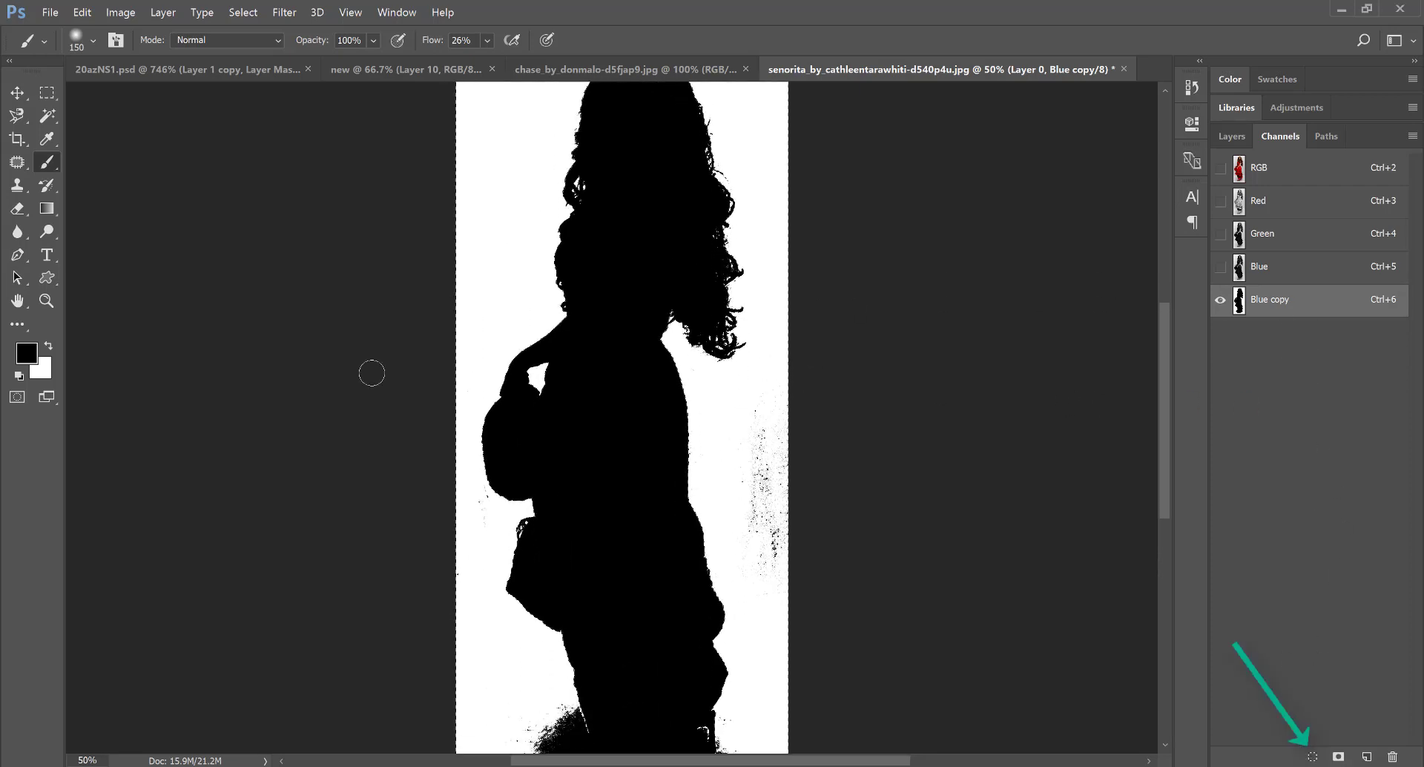
pyautogui.press('z')
pyautogui.click(636, 308)
pyautogui.moveTo(636, 309)
pyautogui.mouseDown()
pyautogui.moveTo(659, 357)
pyautogui.moveTo(460, 360)
pyautogui.mouseUp()
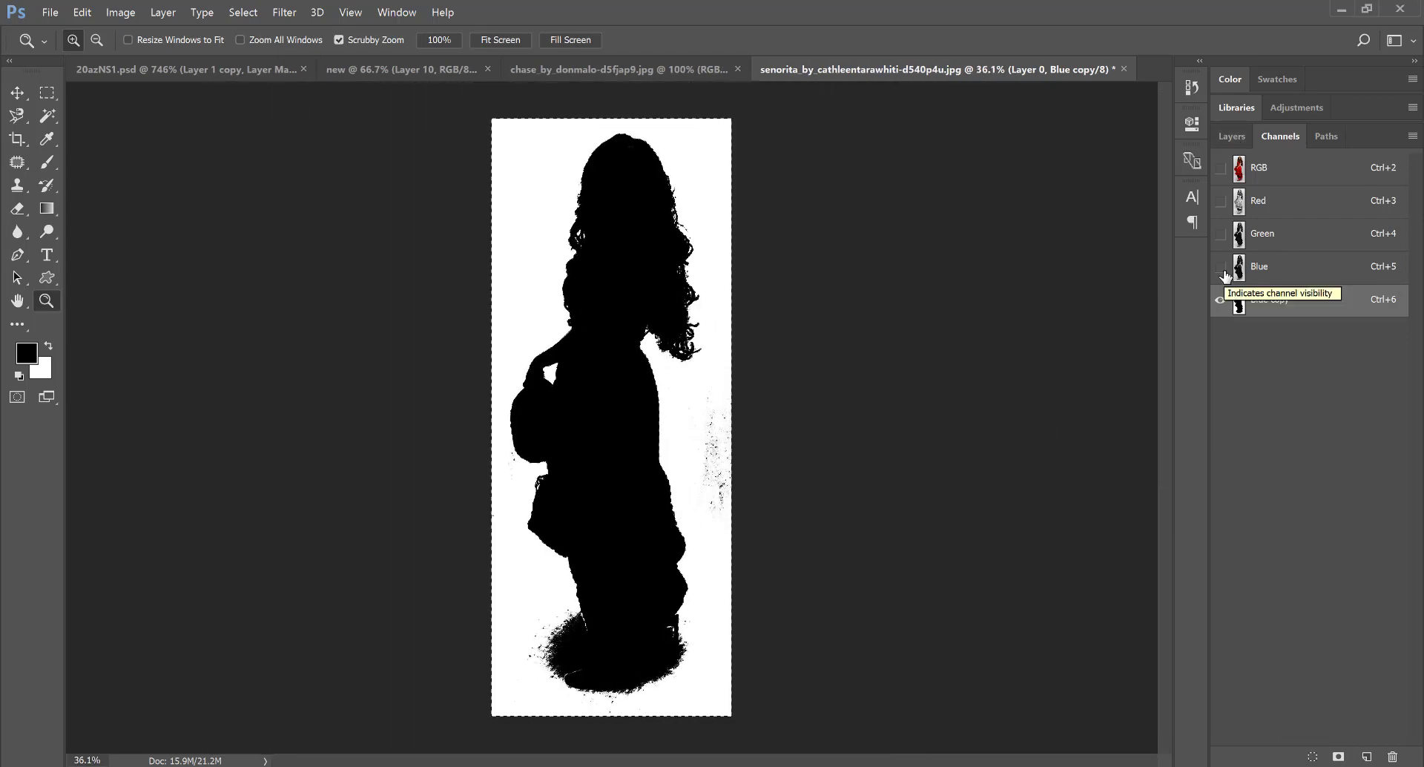
pyautogui.moveTo(1220, 268); pyautogui.dragTo(1220, 200)
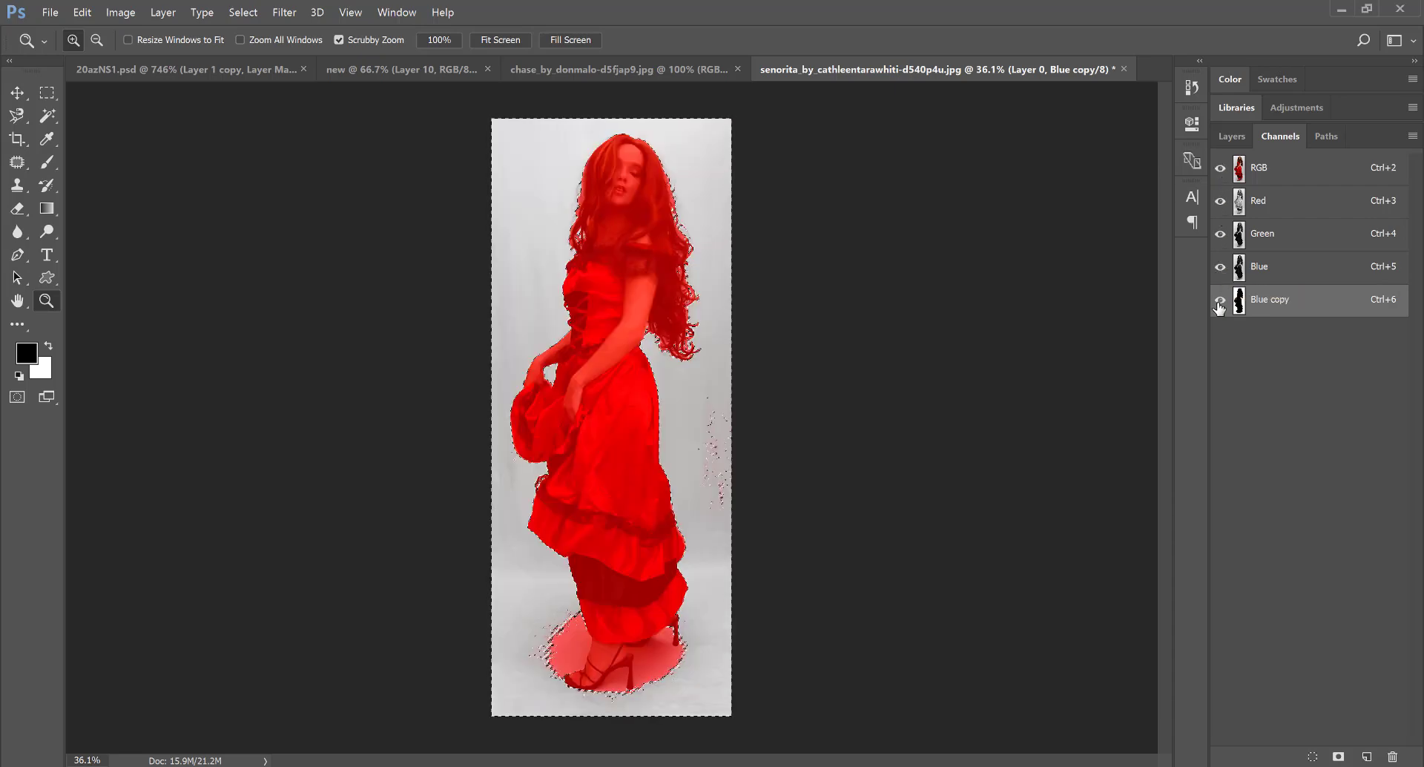
# - Add a layer mask to Layer 0 from the selection and invert it
pyautogui.click(1221, 301)
pyautogui.click(1233, 136)
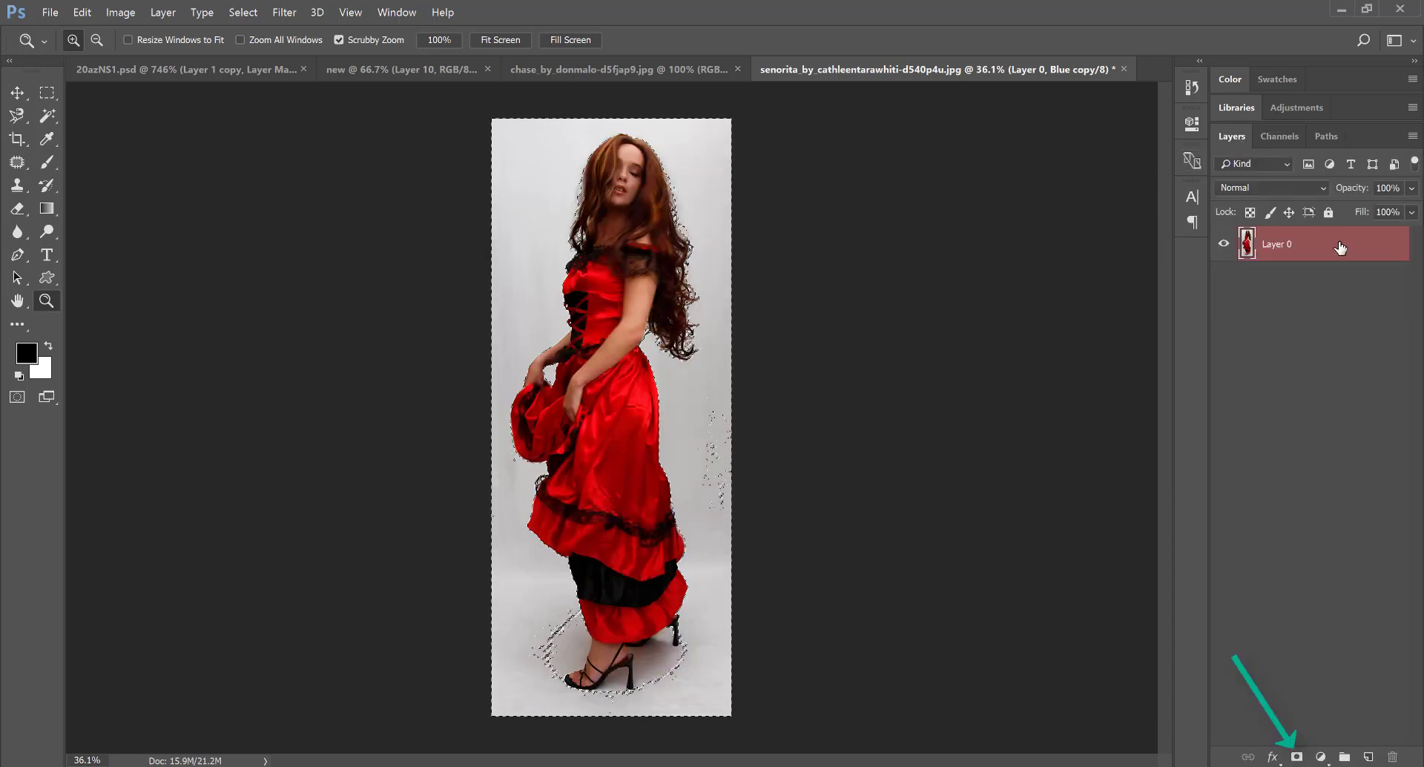
pyautogui.click(1297, 757)
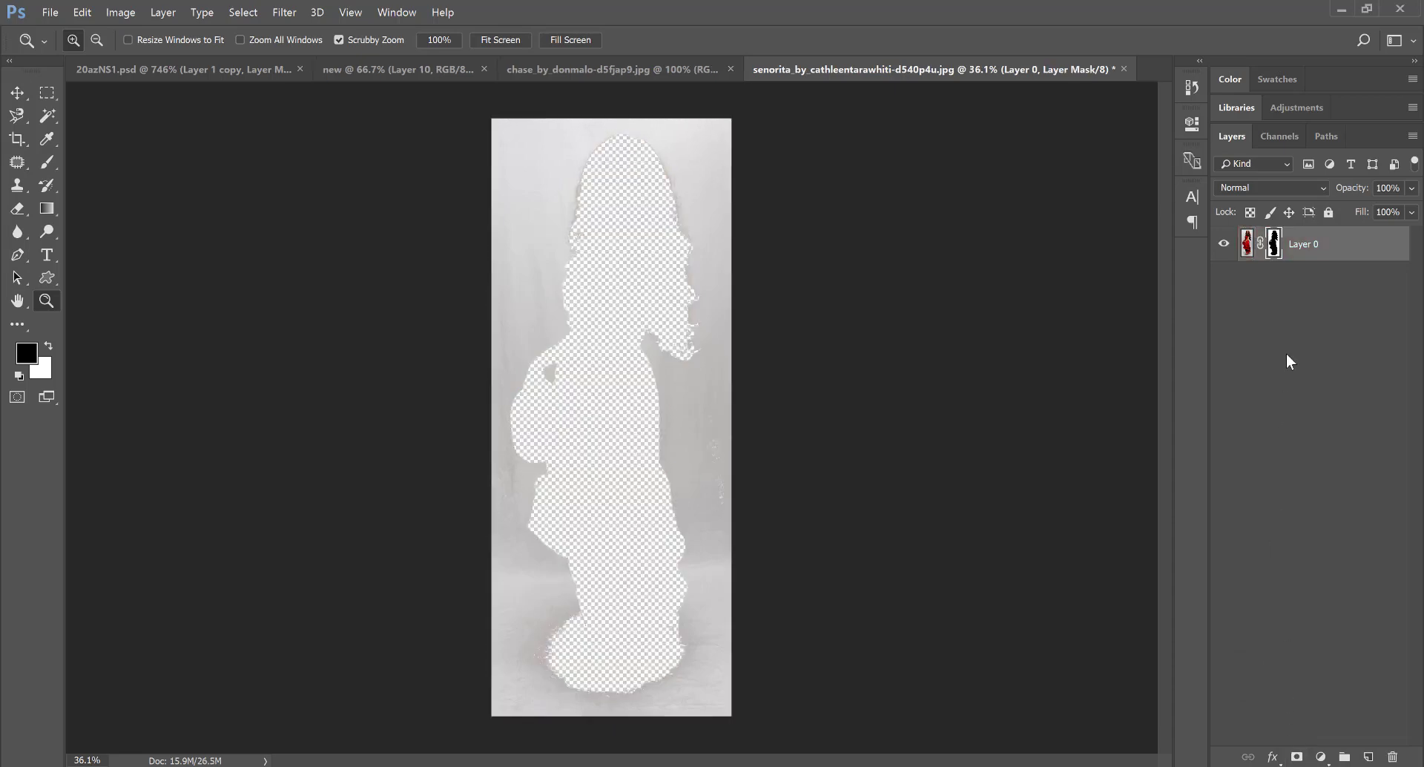
pyautogui.hotkey('ctrl', 'i')
# - Zoom to 100% on her head and drag the woman's layer toward the 'new' document
pyautogui.click(615, 249)
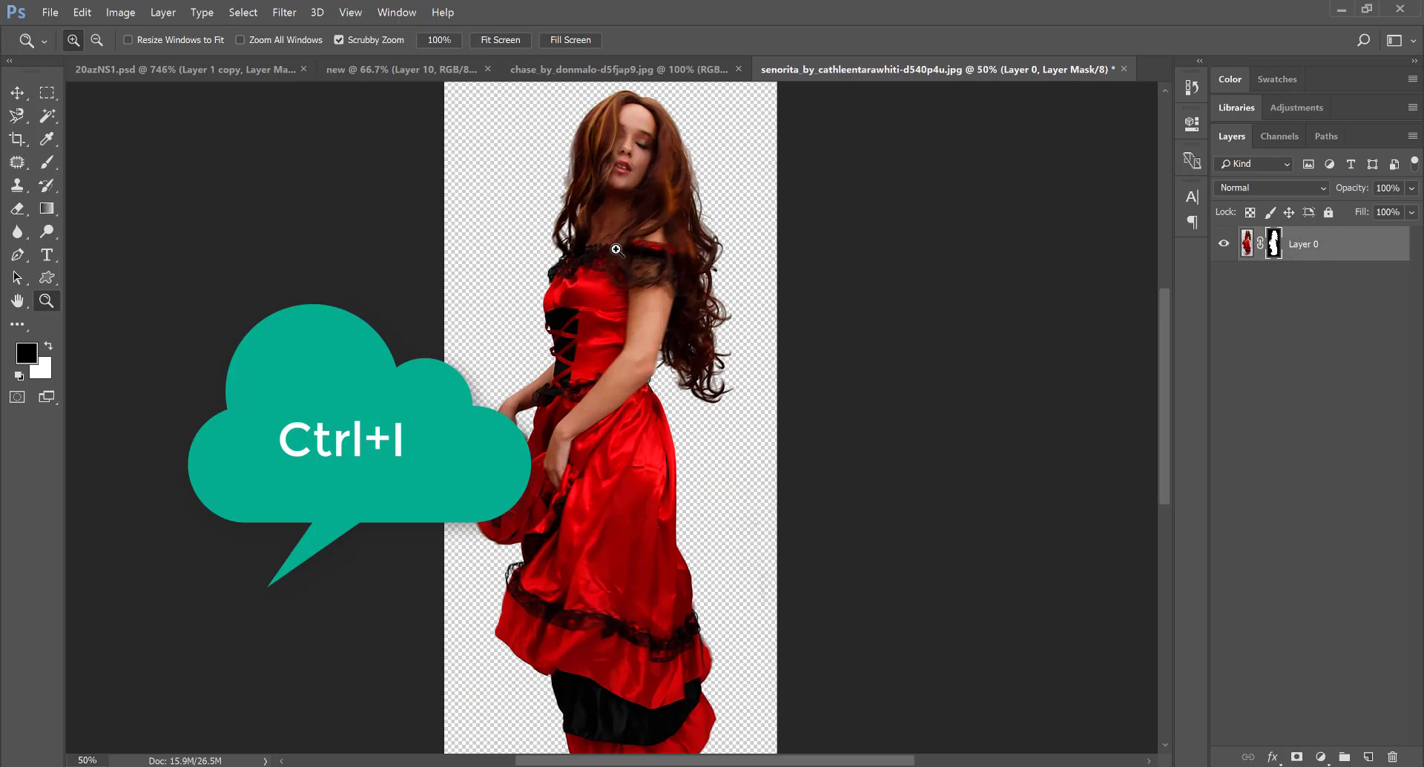
pyautogui.click(649, 296)
pyautogui.click(718, 419)
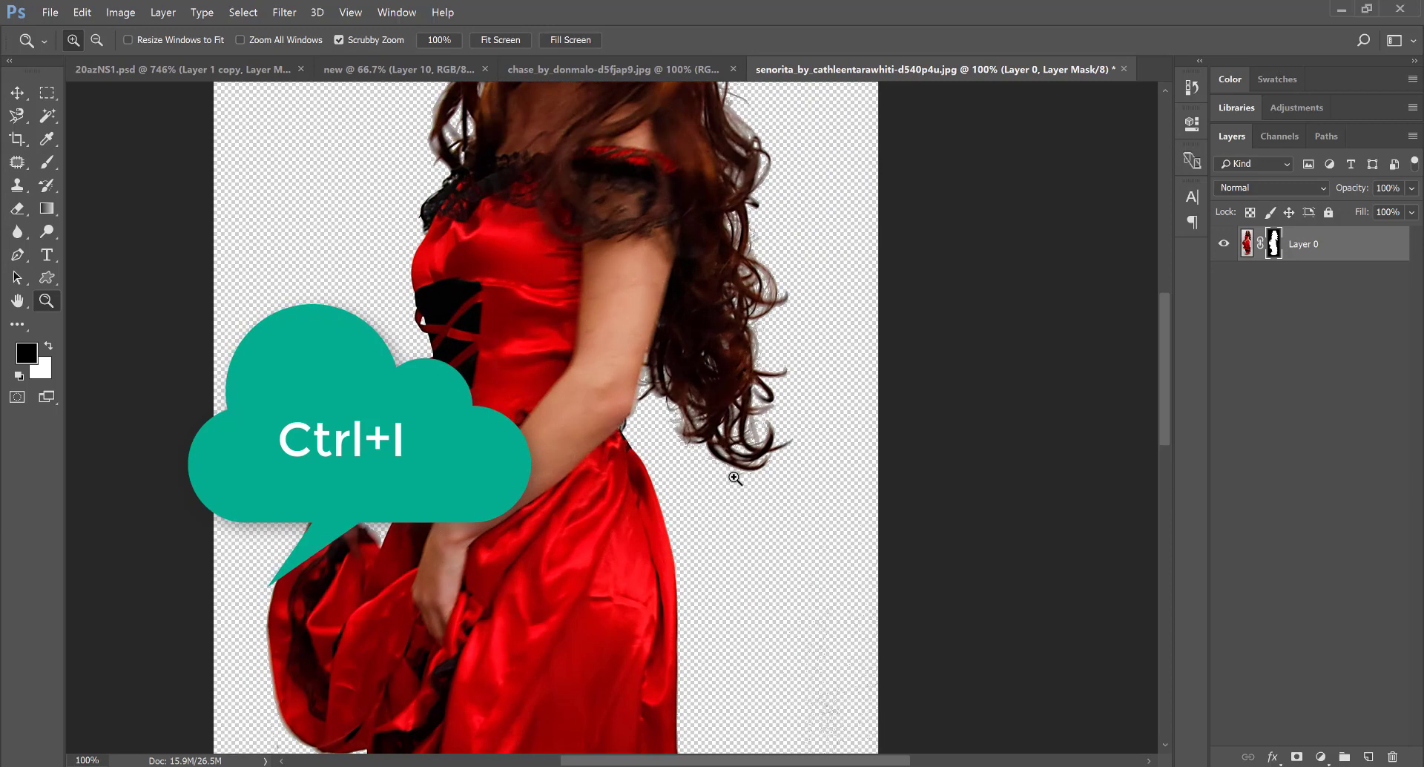
pyautogui.press('m')
pyautogui.hscroll(-2, 755, 417)
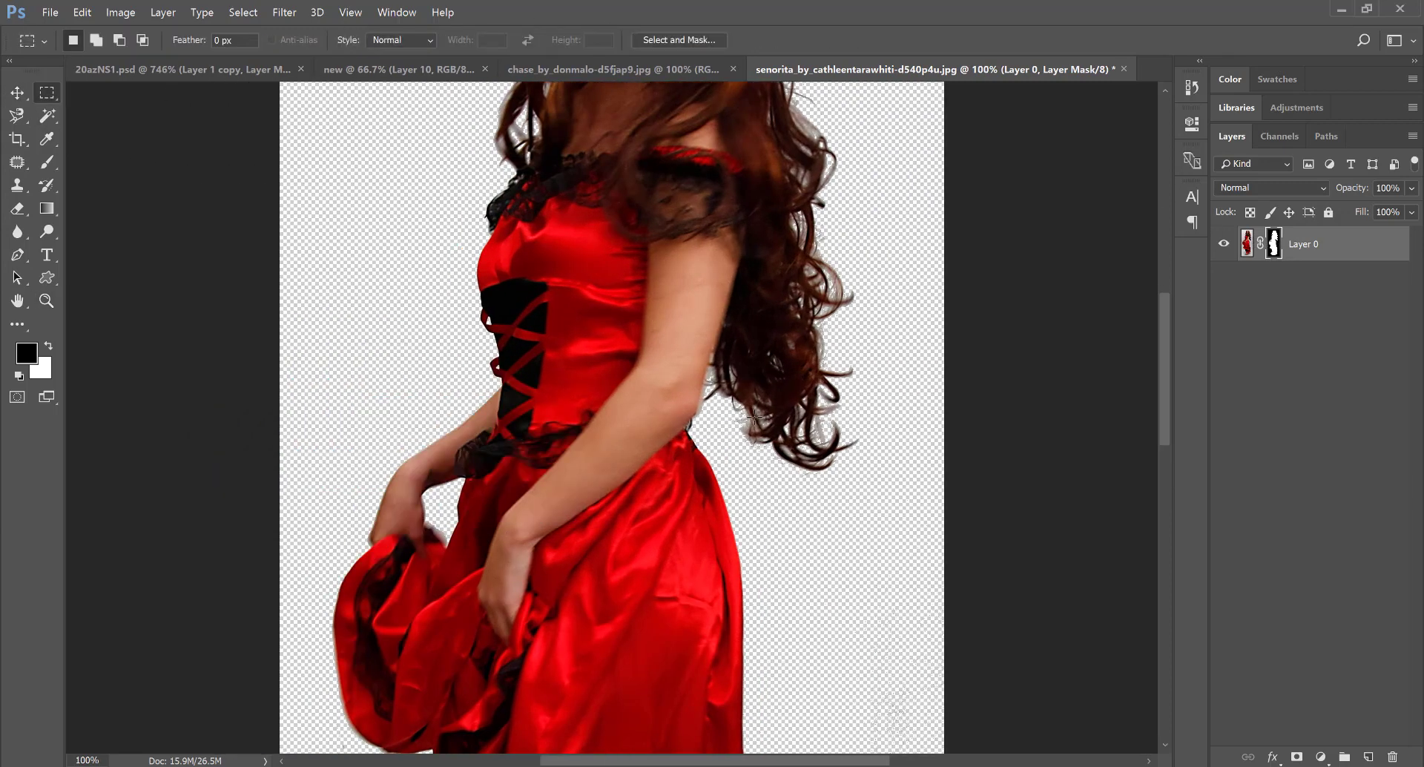
pyautogui.scroll(4, 755, 418)
pyautogui.scroll(1, 685, 405)
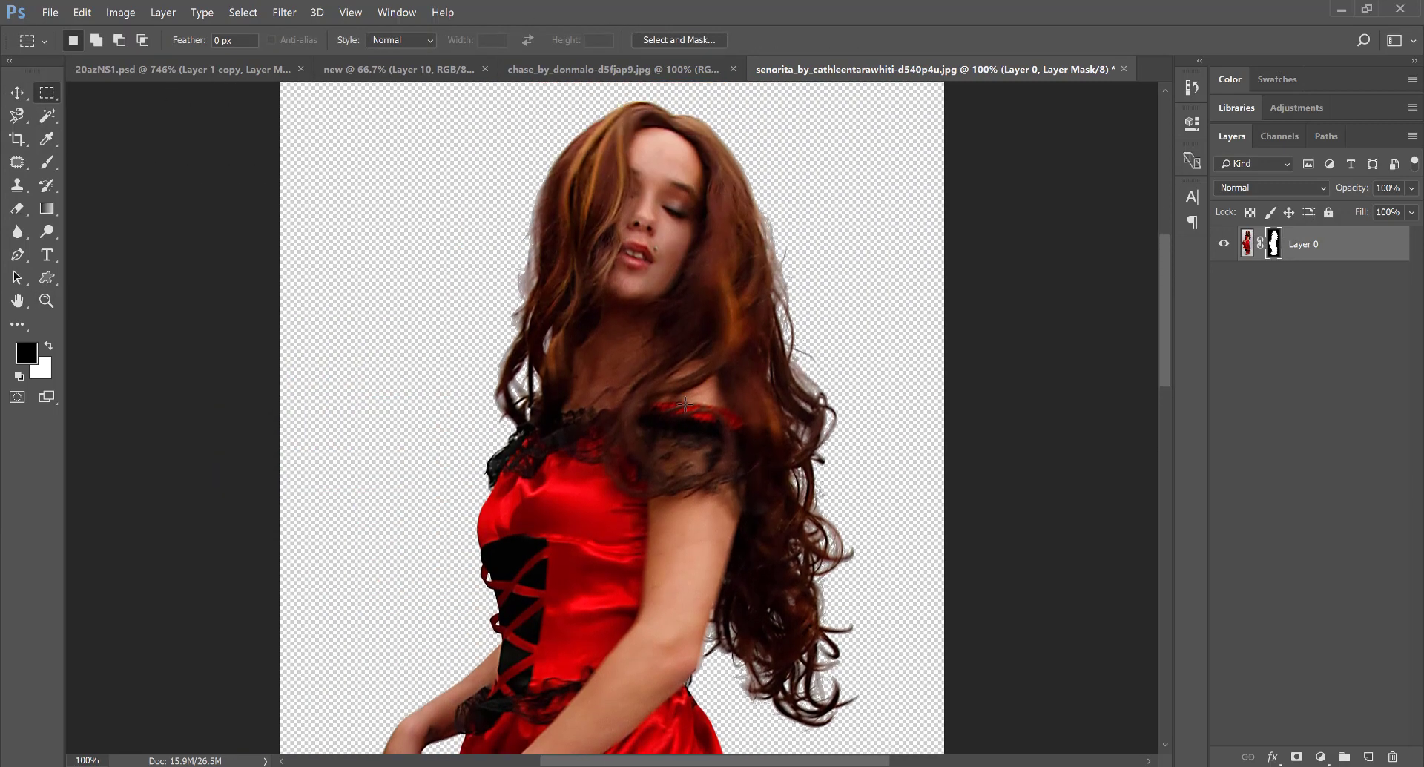
pyautogui.click(16, 90)
pyautogui.moveTo(642, 227); pyautogui.dragTo(402, 79)
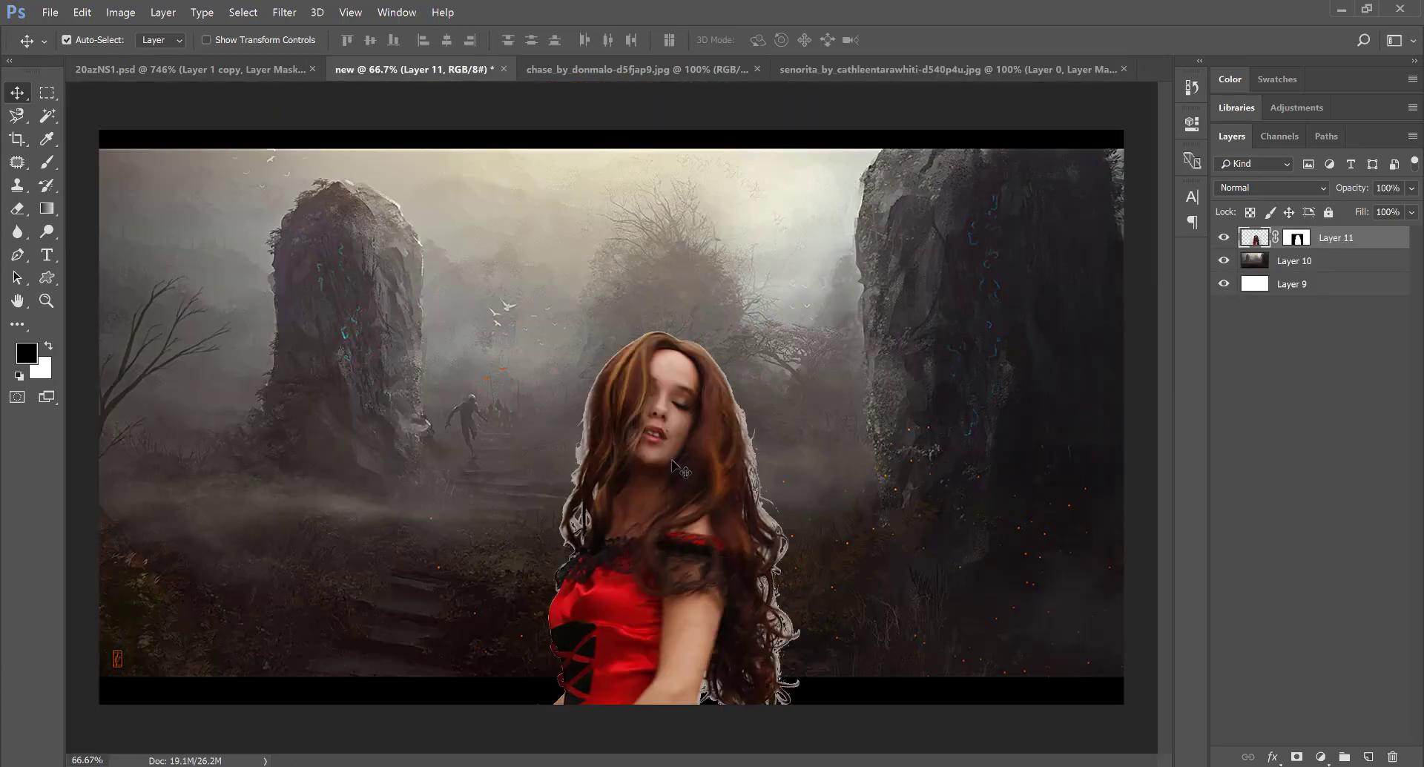
# - Drop the woman into the rocks scene, scale her to about 32%, and stand her between the rocks
pyautogui.moveTo(404, 83)
pyautogui.mouseDown()
pyautogui.moveTo(683, 385)
pyautogui.moveTo(681, 353)
pyautogui.mouseUp()
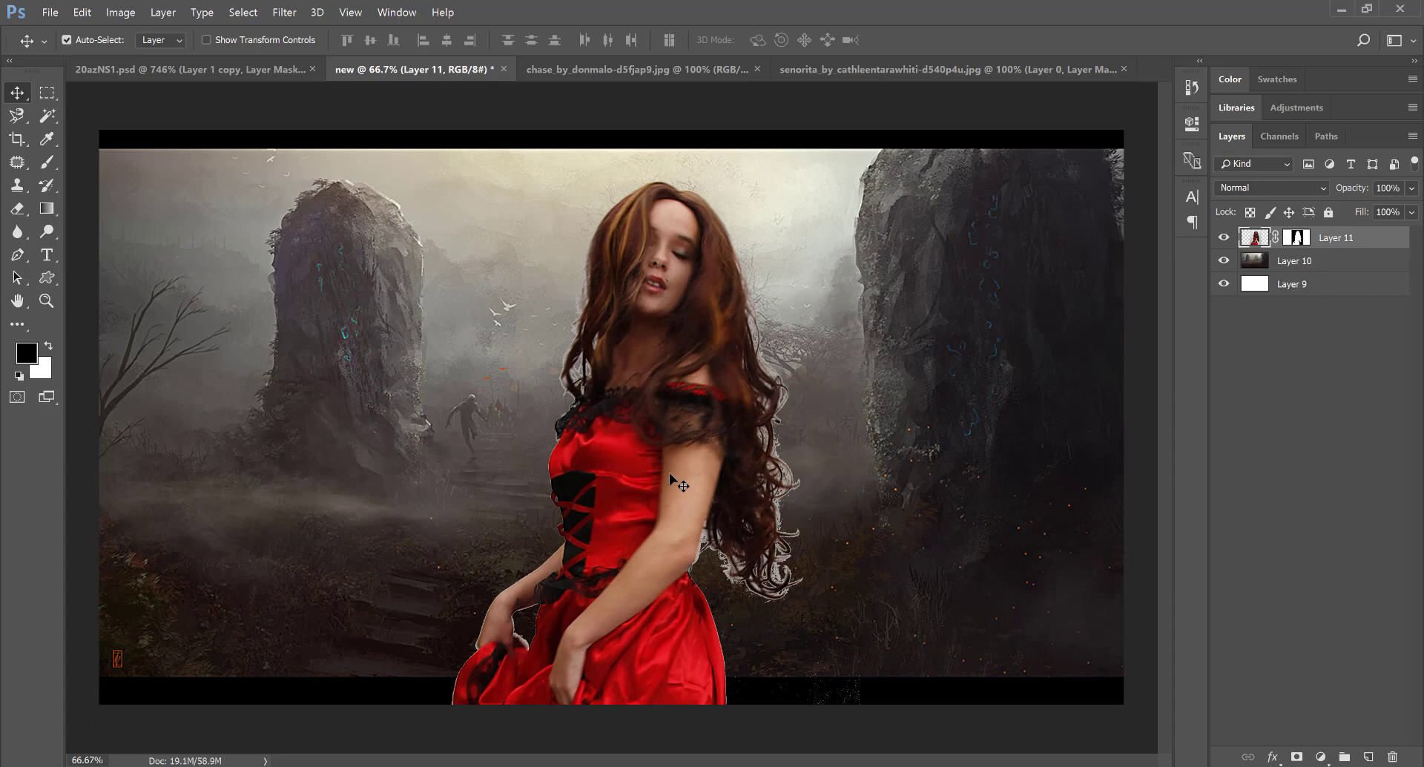
pyautogui.hotkey('ctrl', 't')
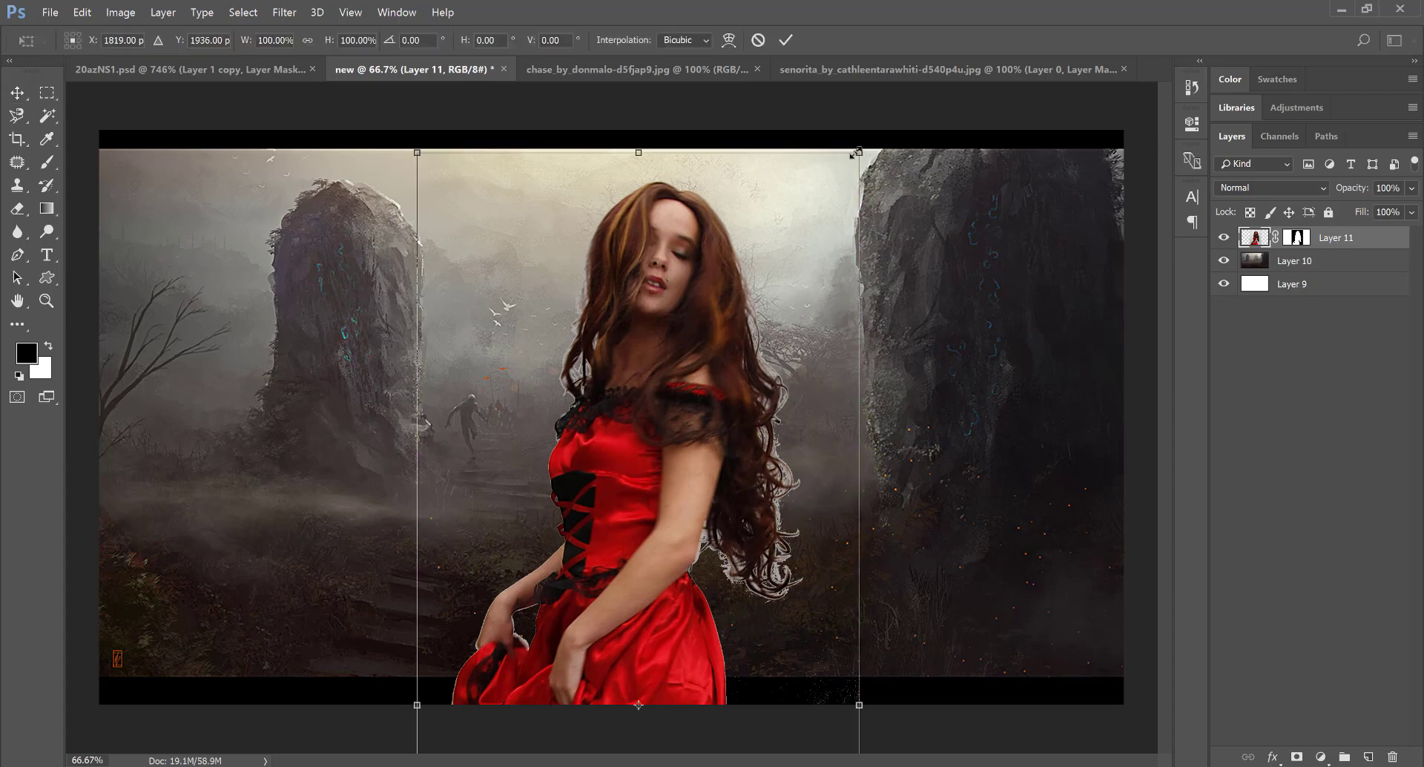
pyautogui.moveTo(854, 154); pyautogui.dragTo(638, 448)
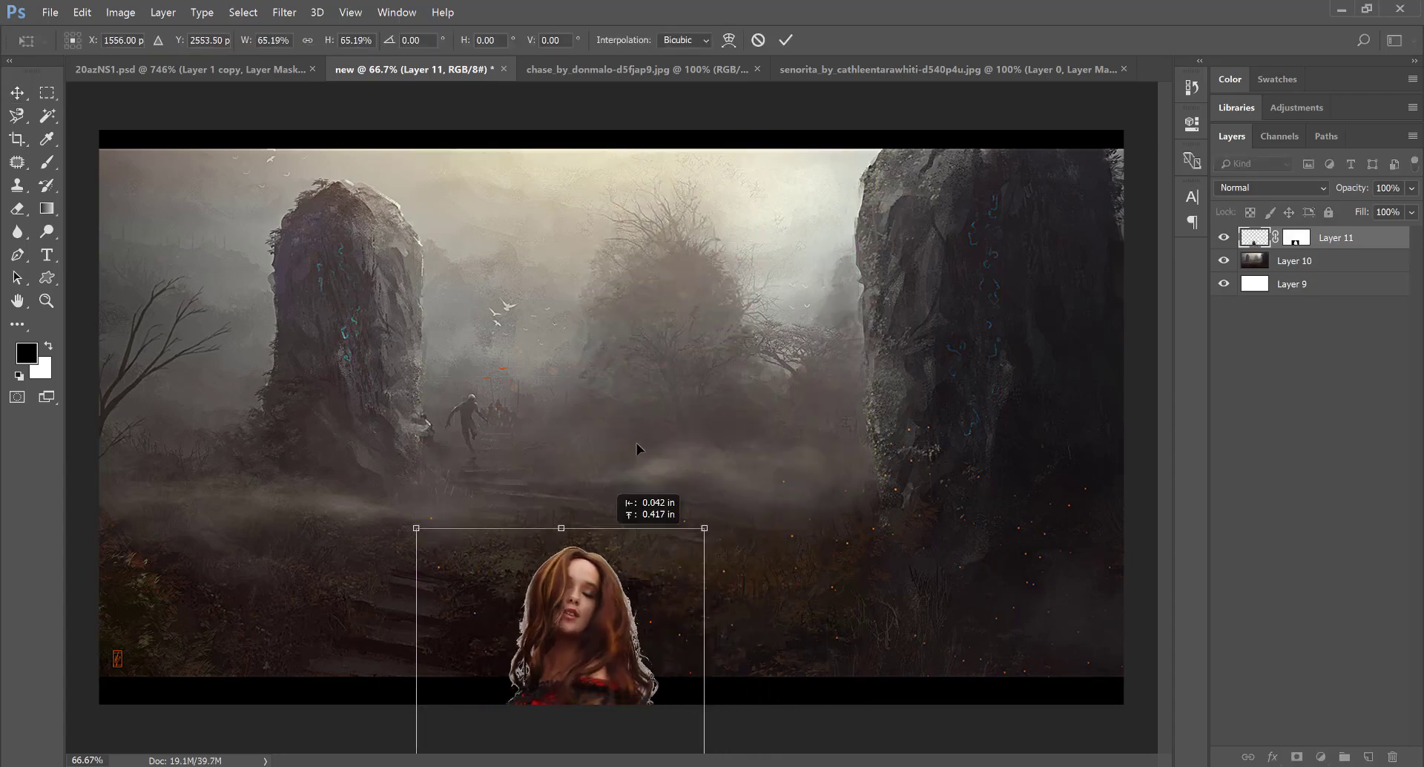
pyautogui.moveTo(637, 449)
pyautogui.mouseDown()
pyautogui.moveTo(734, 167)
pyautogui.moveTo(759, 251)
pyautogui.mouseUp()
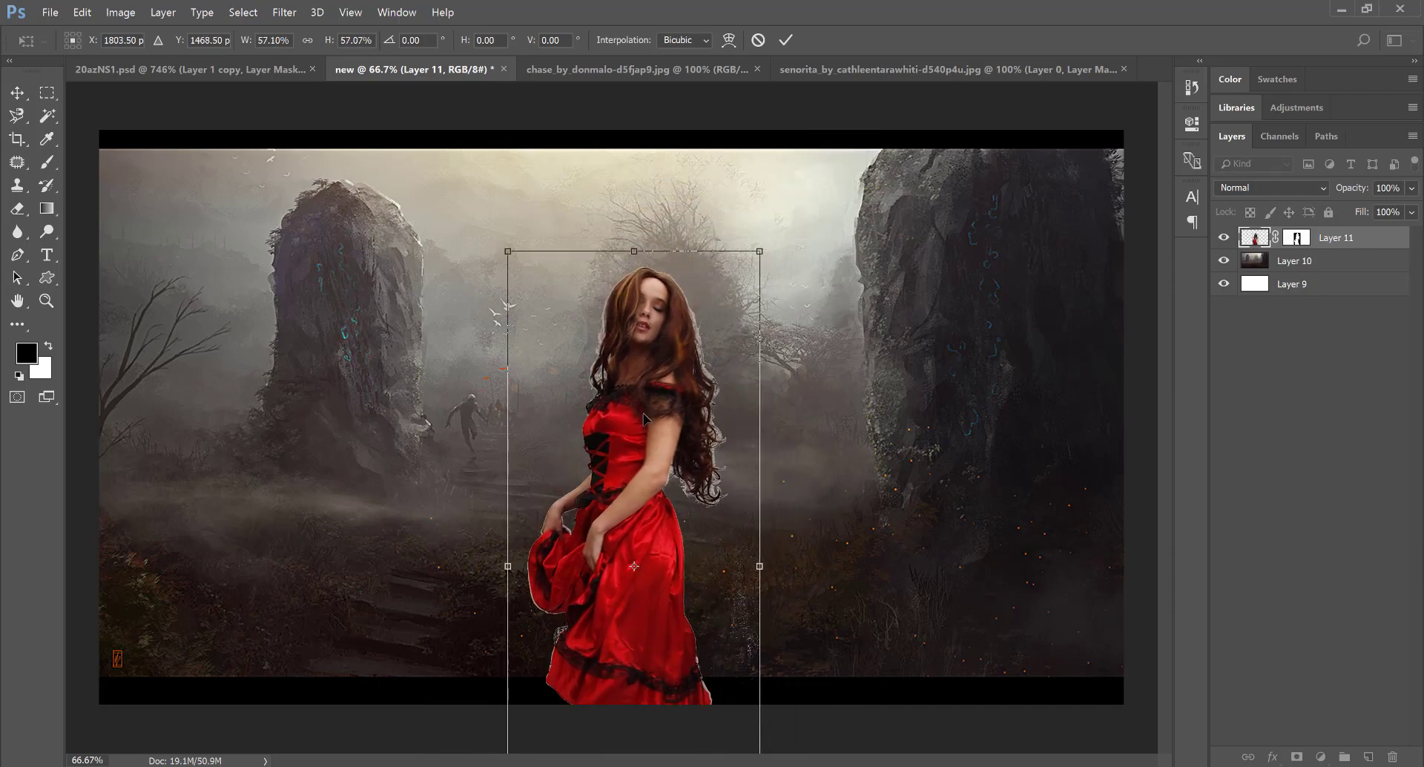
pyautogui.moveTo(644, 420); pyautogui.dragTo(669, 299)
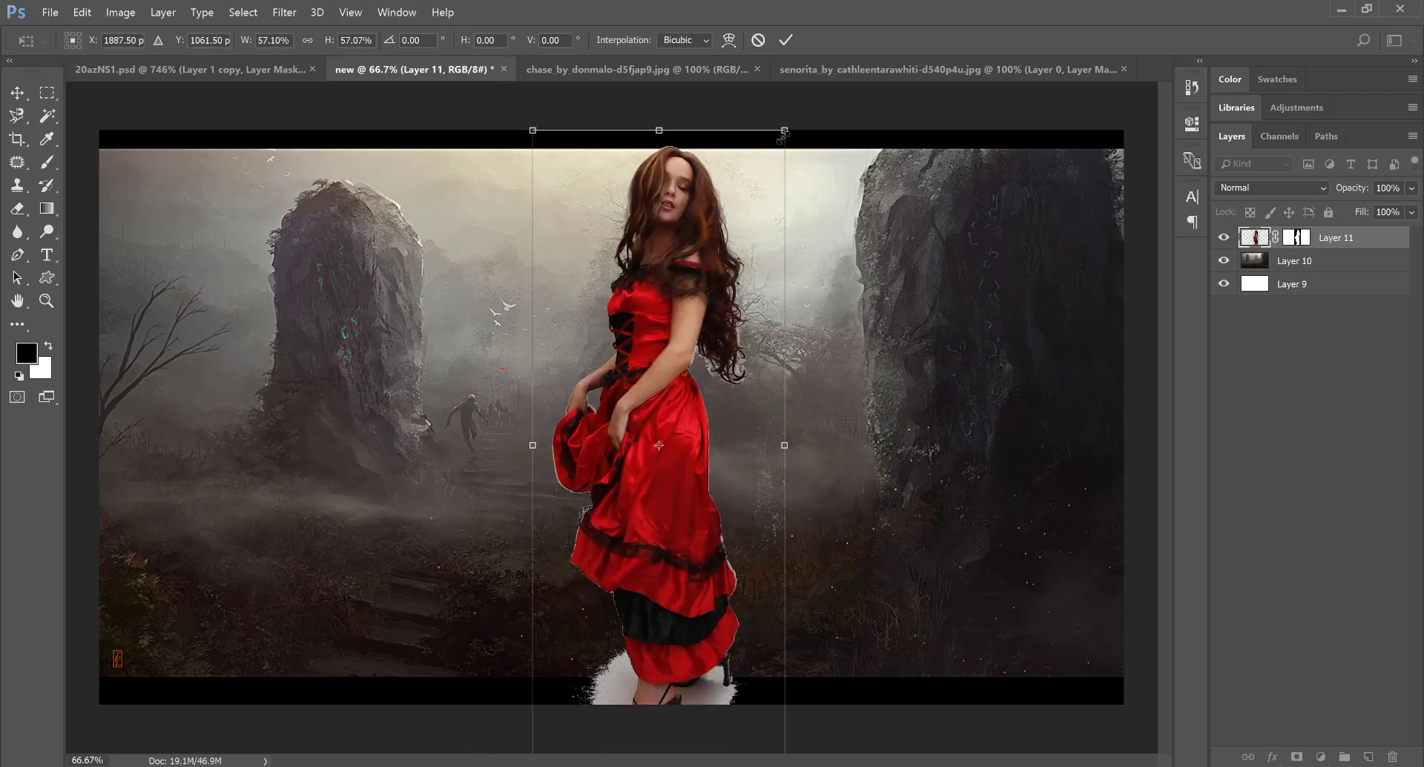
pyautogui.moveTo(784, 131); pyautogui.dragTo(718, 295)
pyautogui.moveTo(654, 398)
pyautogui.mouseDown()
pyautogui.moveTo(709, 297)
pyautogui.moveTo(693, 310)
pyautogui.mouseUp()
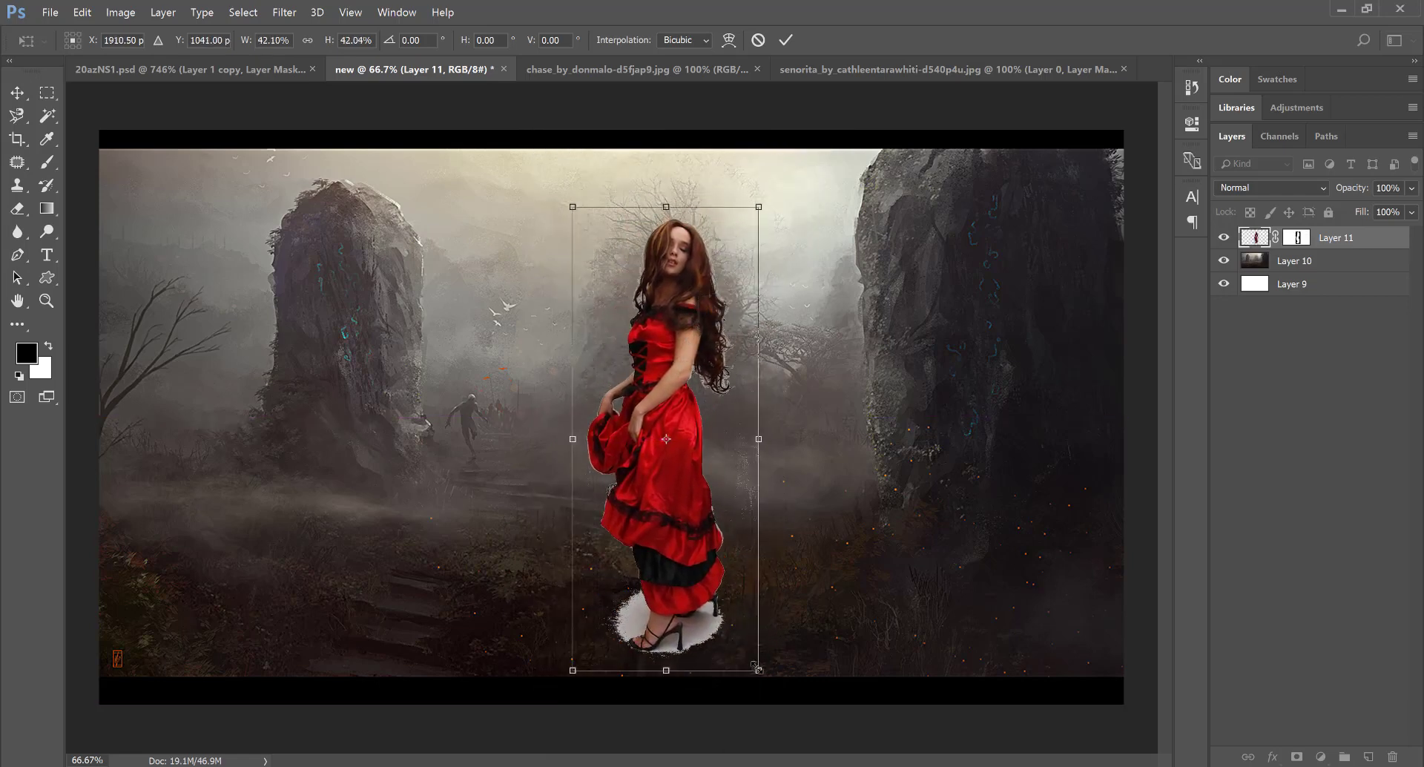
pyautogui.moveTo(743, 646); pyautogui.dragTo(697, 535)
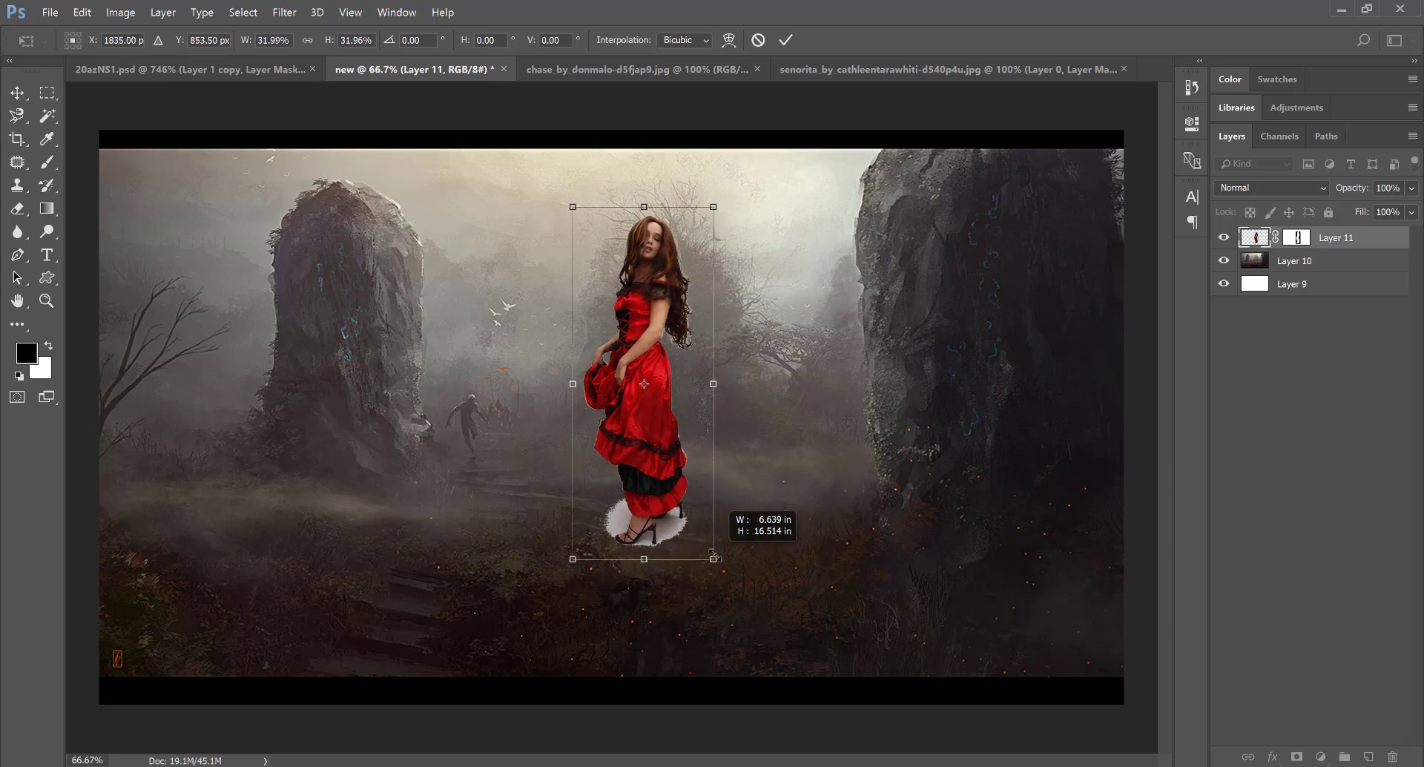
pyautogui.moveTo(644, 445); pyautogui.dragTo(641, 482)
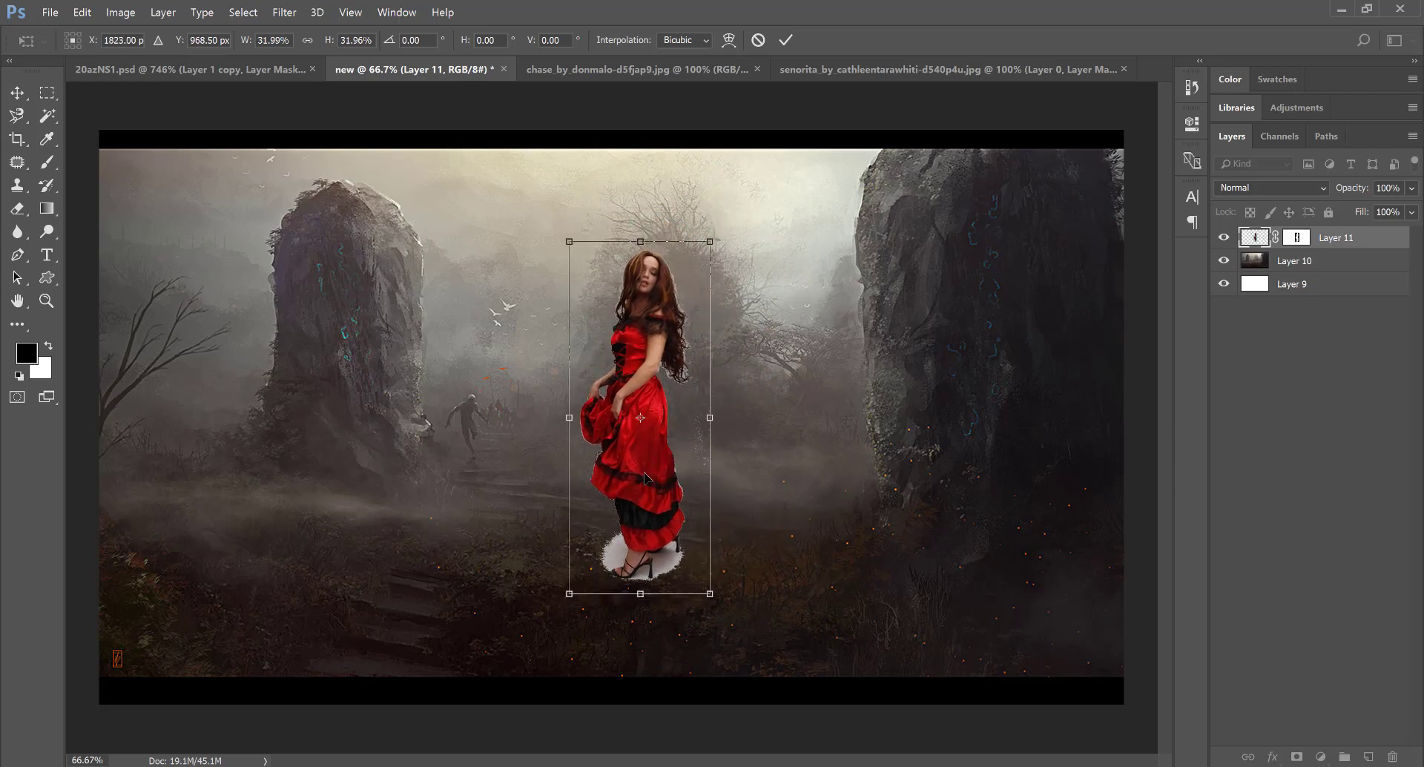
pyautogui.press('Return')
pyautogui.click(46, 301)
# - Zoom to 200% on the woman and open Select and Mask on Layer 11's mask
pyautogui.click(688, 369)
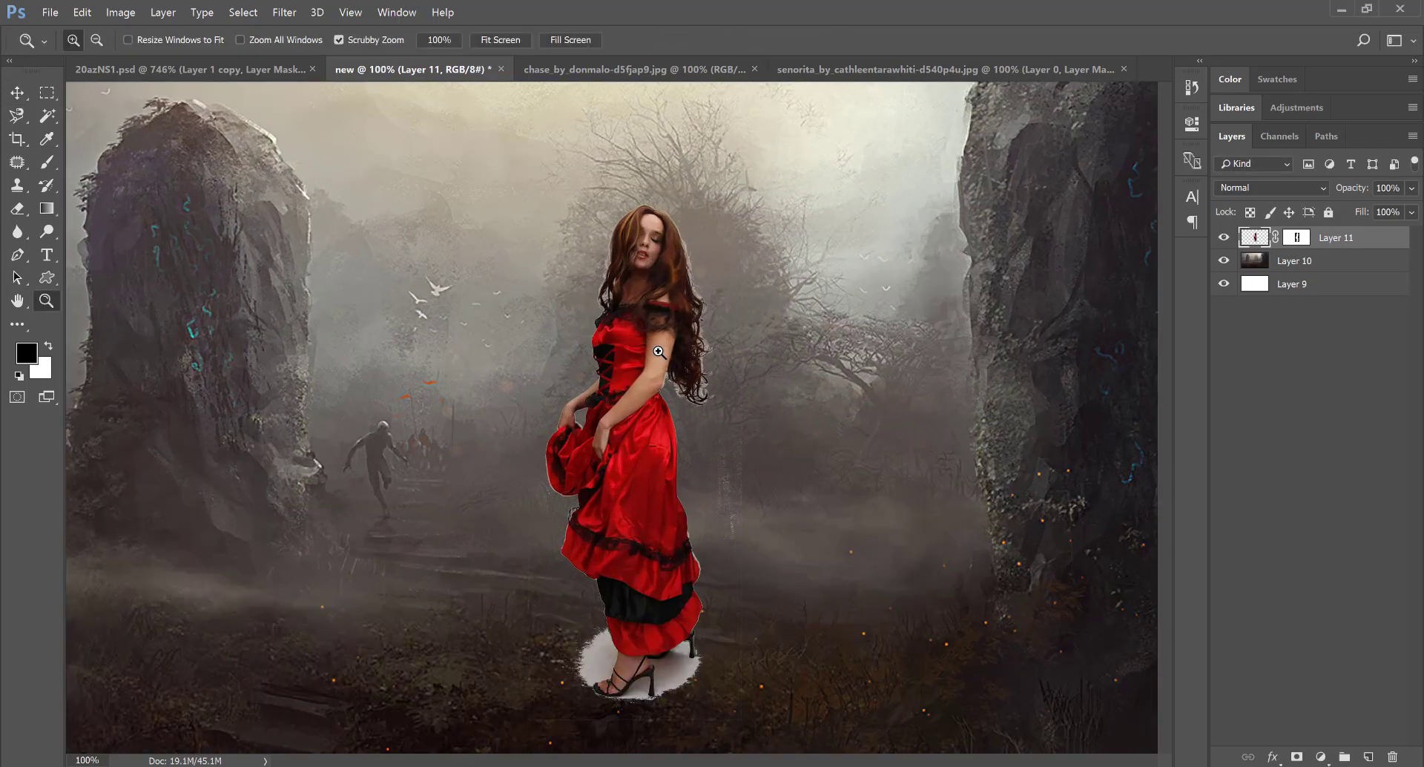
pyautogui.click(687, 373)
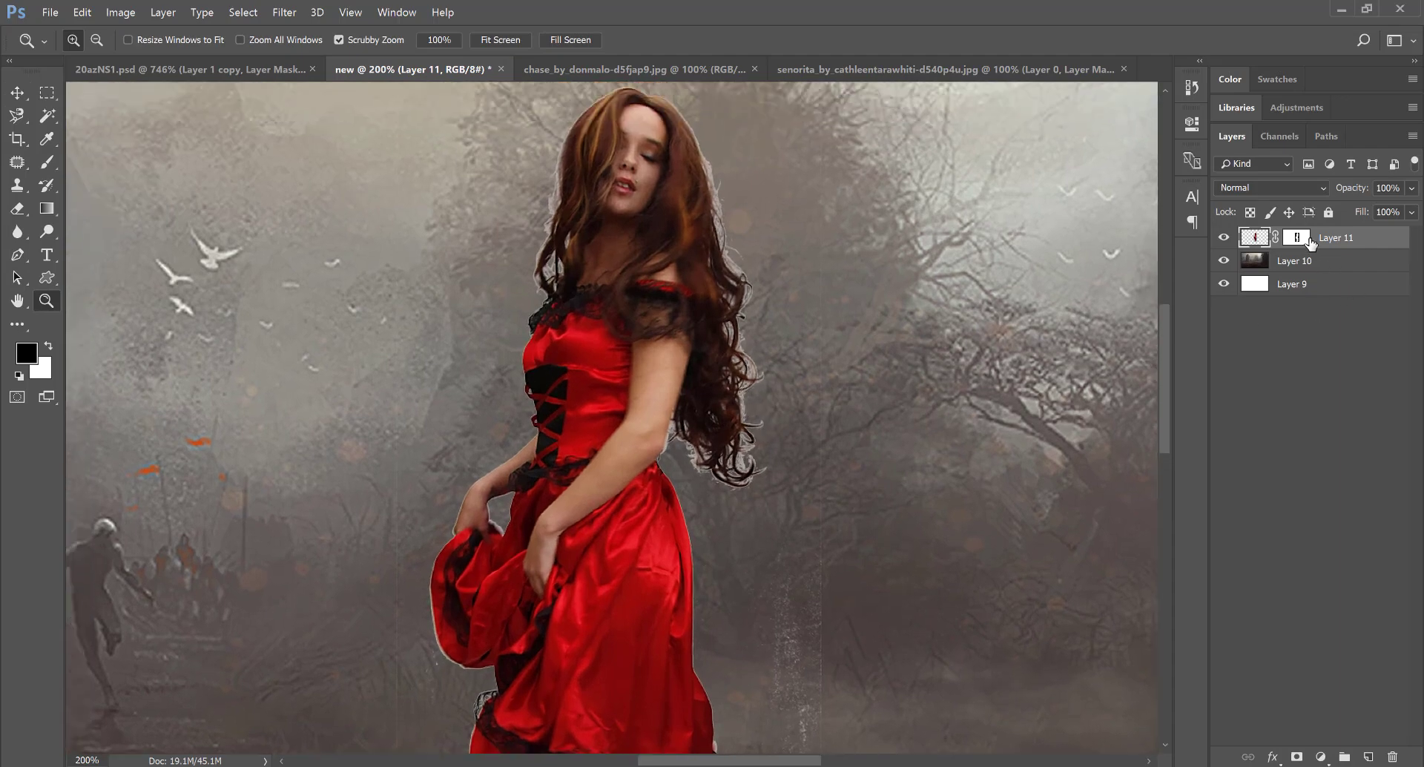
pyautogui.click(1296, 238)
pyautogui.click(49, 92)
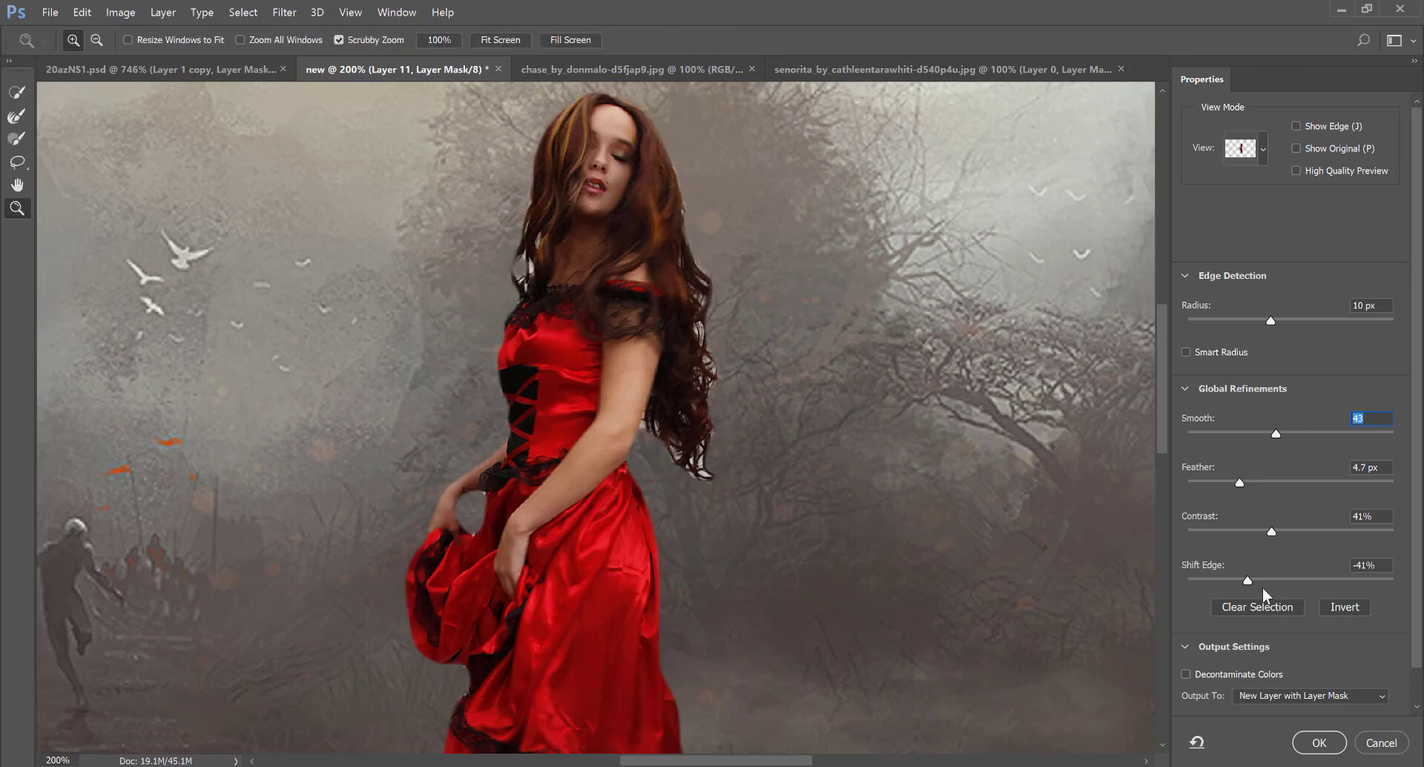
# - Set edge Radius 22 px, Smooth 51 and Feather 9 px, and select the Shift Edge field
pyautogui.moveTo(1272, 324); pyautogui.dragTo(1281, 324)
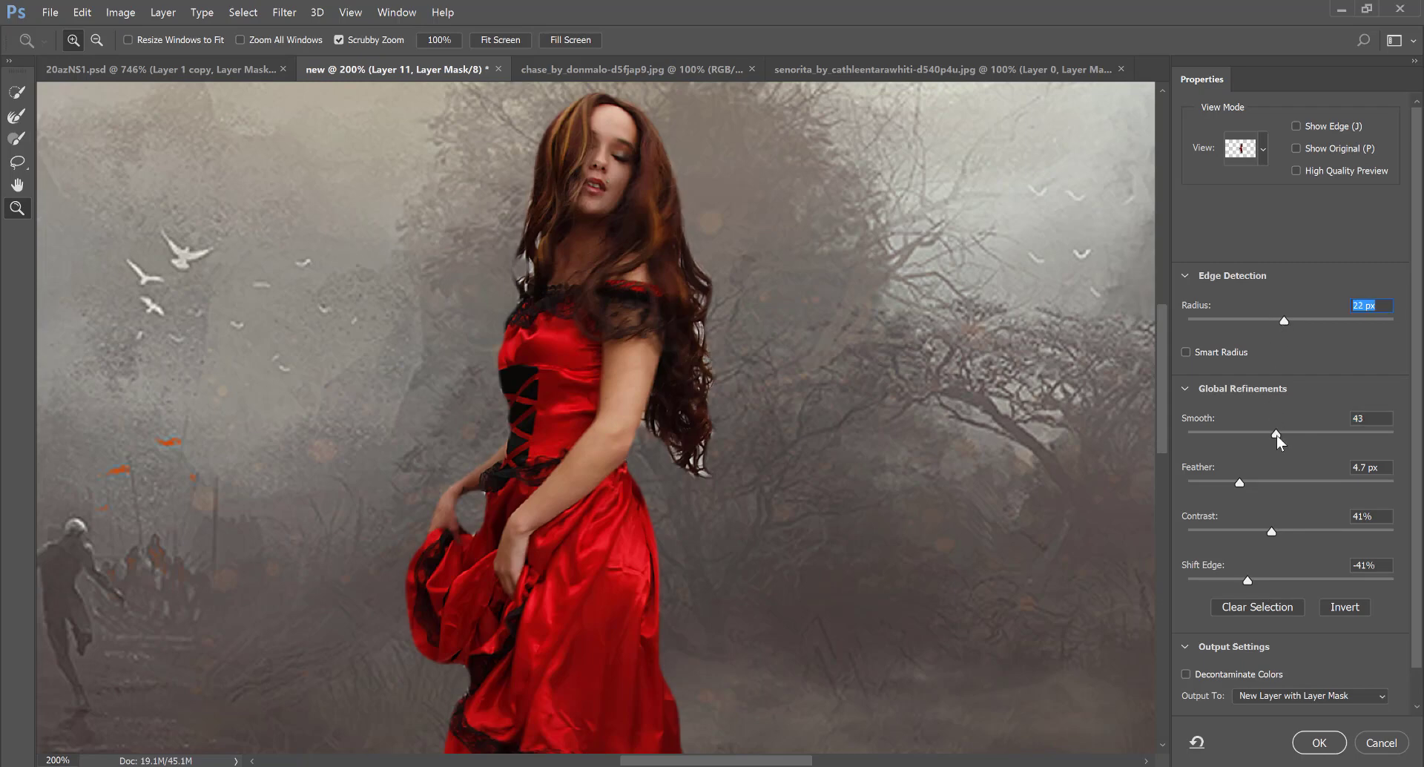
pyautogui.moveTo(1275, 435); pyautogui.dragTo(1289, 433)
pyautogui.moveTo(1250, 483); pyautogui.dragTo(1262, 483)
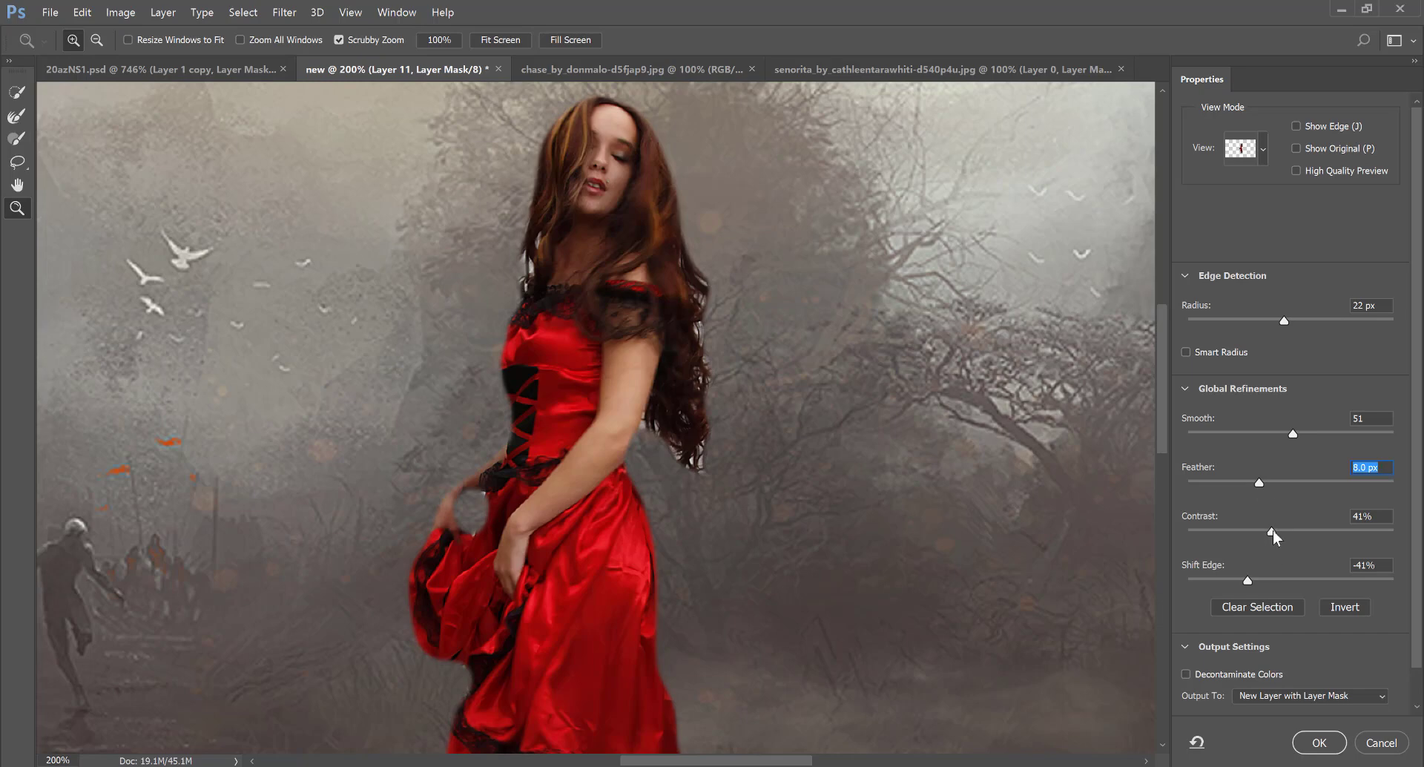
pyautogui.moveTo(1271, 482); pyautogui.dragTo(1279, 484)
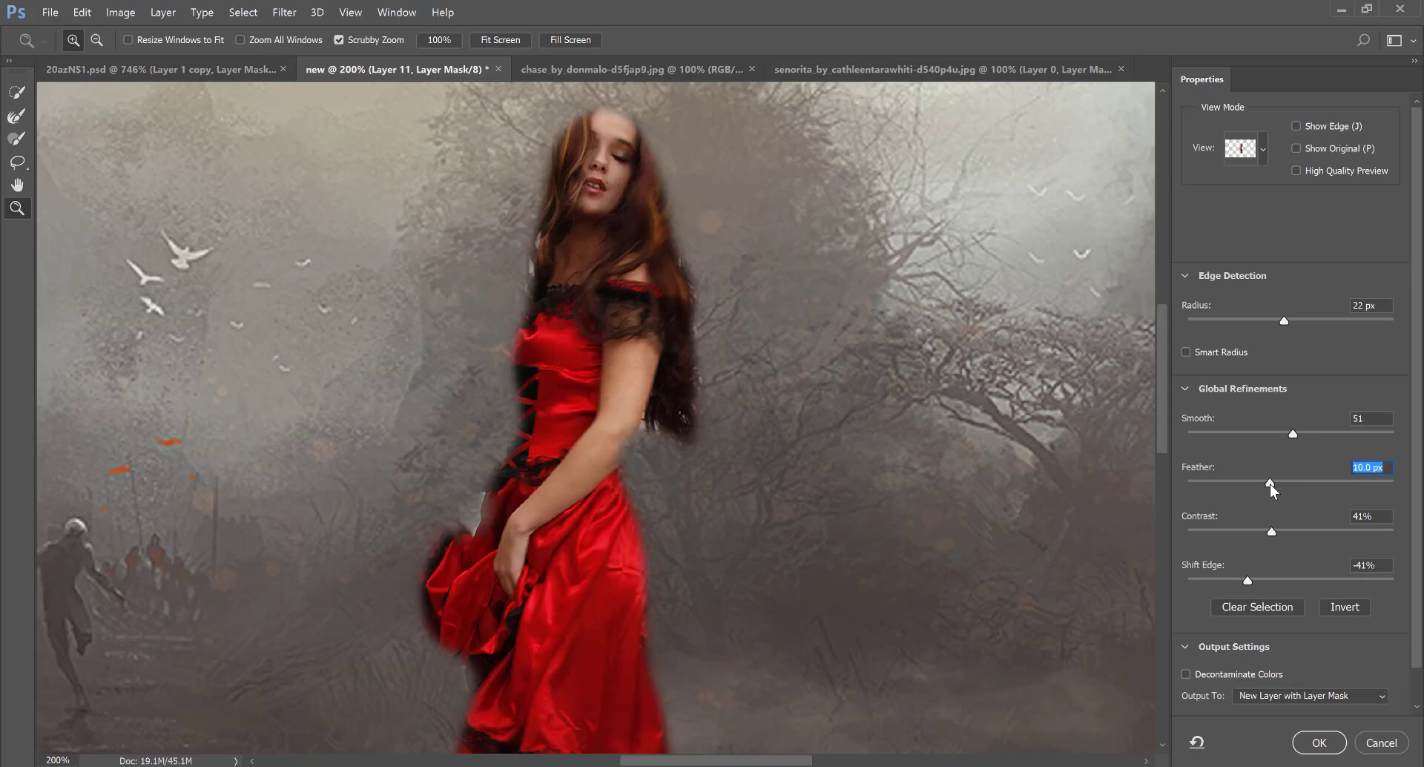
pyautogui.moveTo(1271, 485); pyautogui.dragTo(1265, 483)
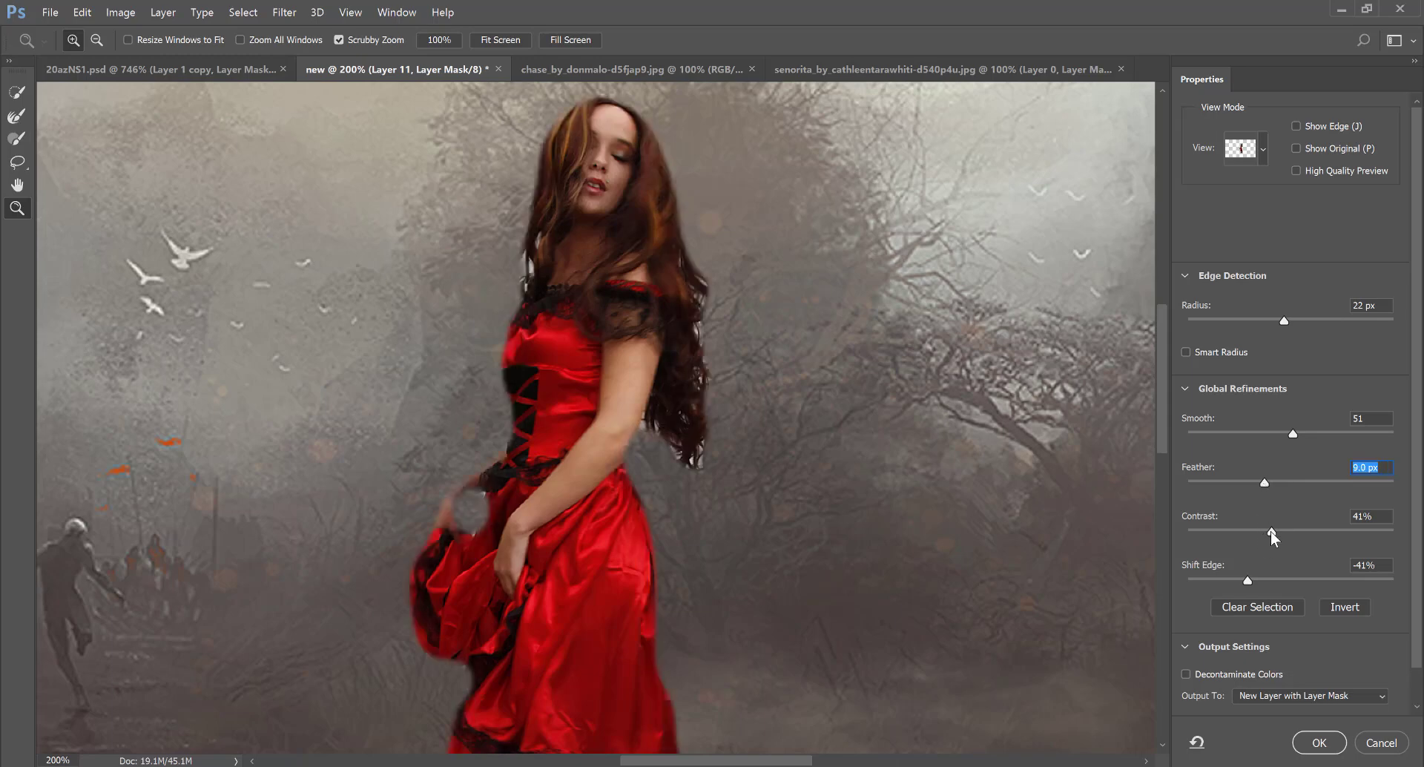
pyautogui.click(1249, 581)
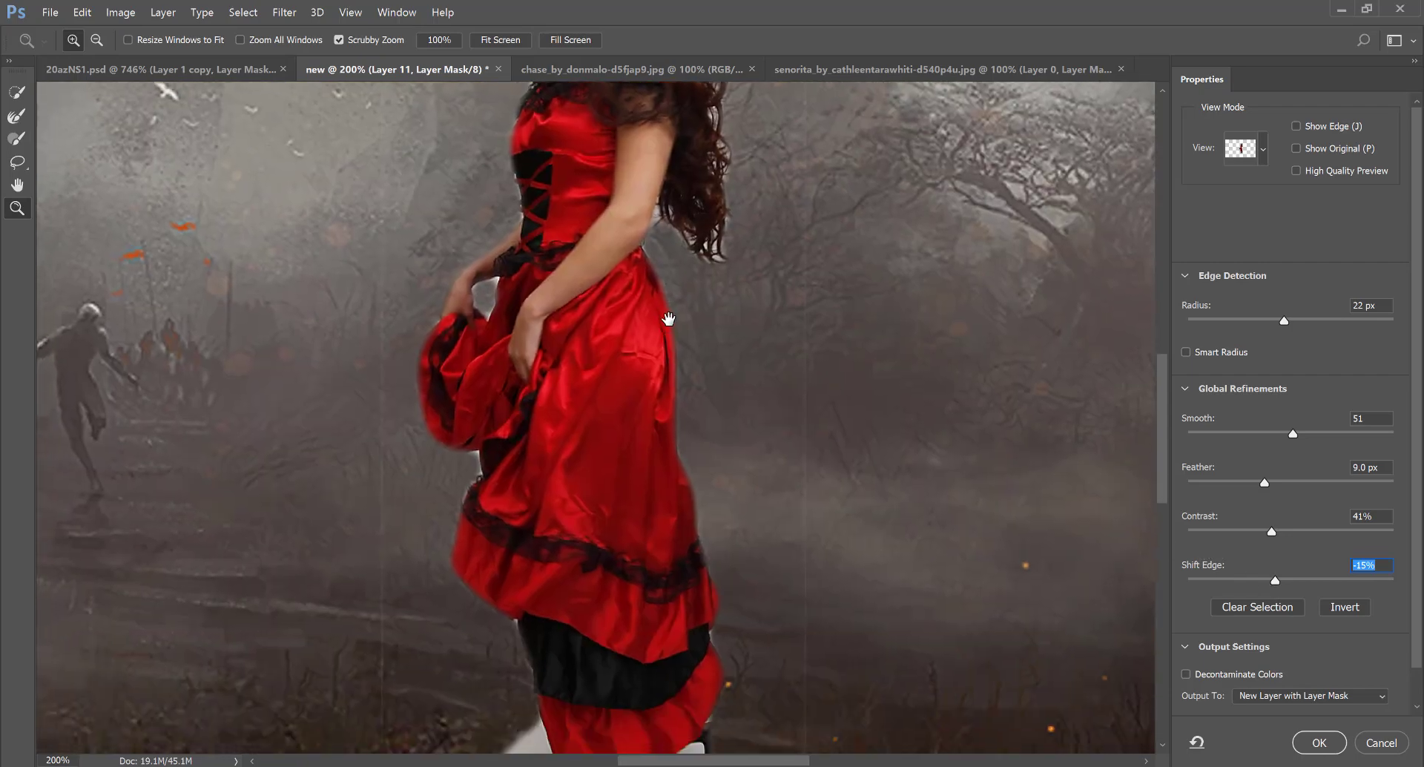
# - Brush the hair edges with Refine Radius, pull the edge in slightly, and output a Layer 11 copy
pyautogui.moveTo(652, 468)
pyautogui.mouseDown()
pyautogui.moveTo(653, 431)
pyautogui.moveTo(647, 742)
pyautogui.mouseUp()
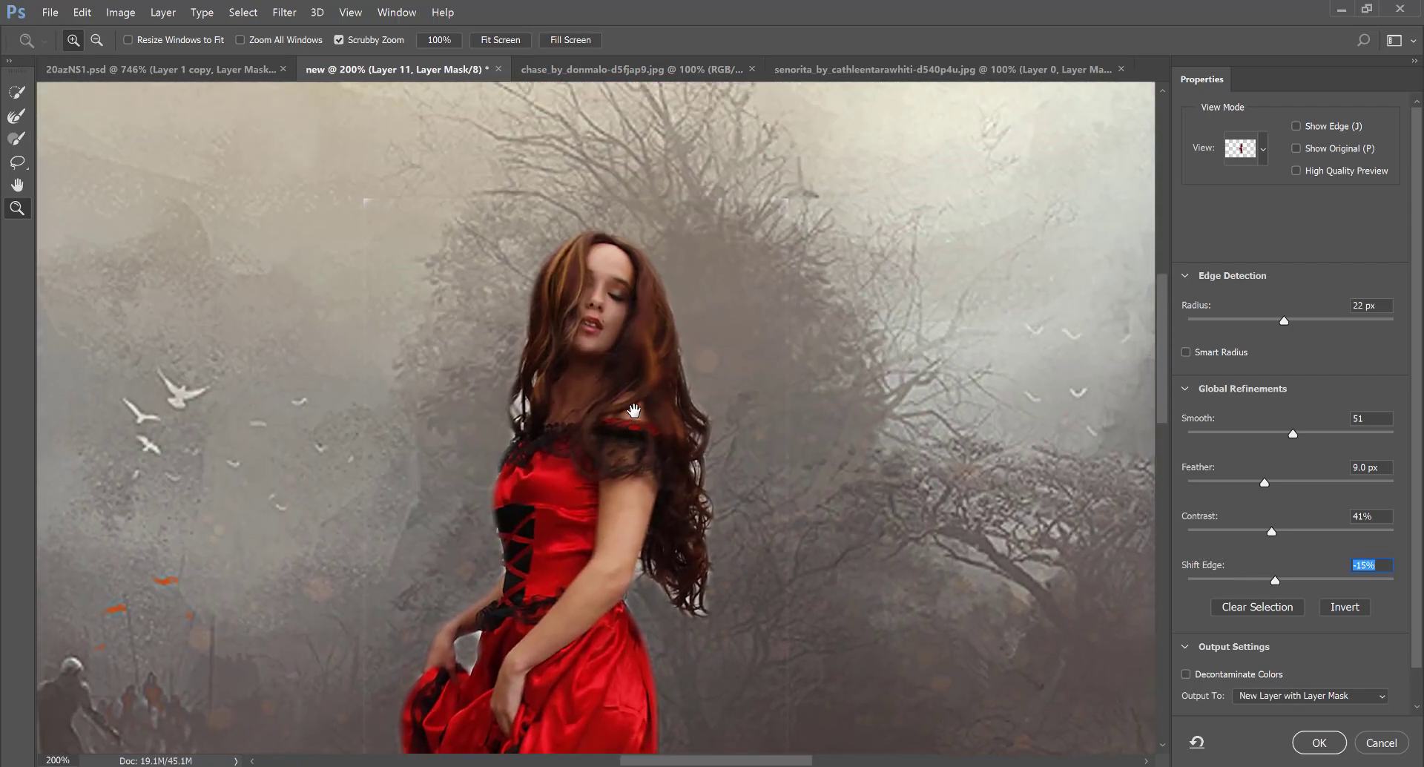
pyautogui.click(682, 512)
pyautogui.moveTo(683, 513); pyautogui.dragTo(665, 386)
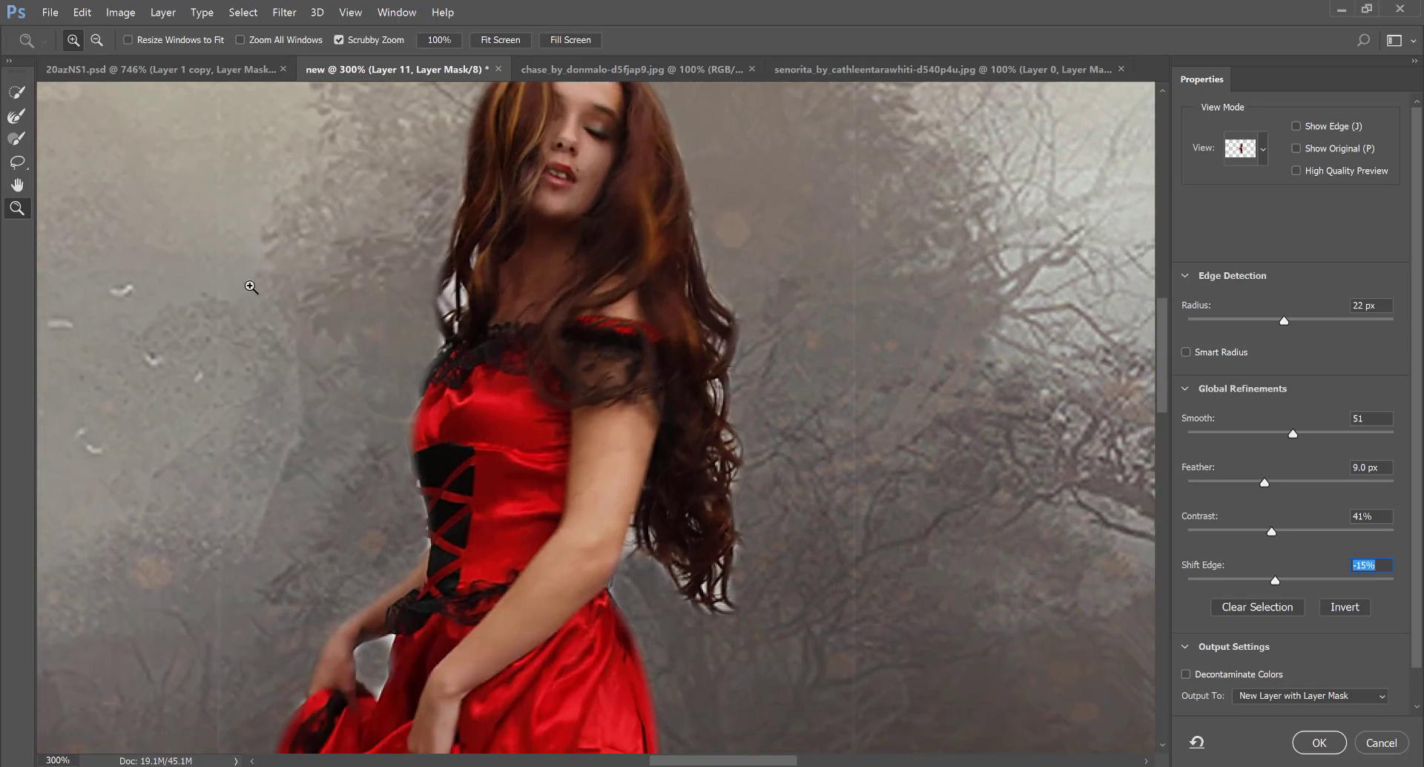
pyautogui.press('e')
pyautogui.moveTo(731, 512); pyautogui.dragTo(749, 638)
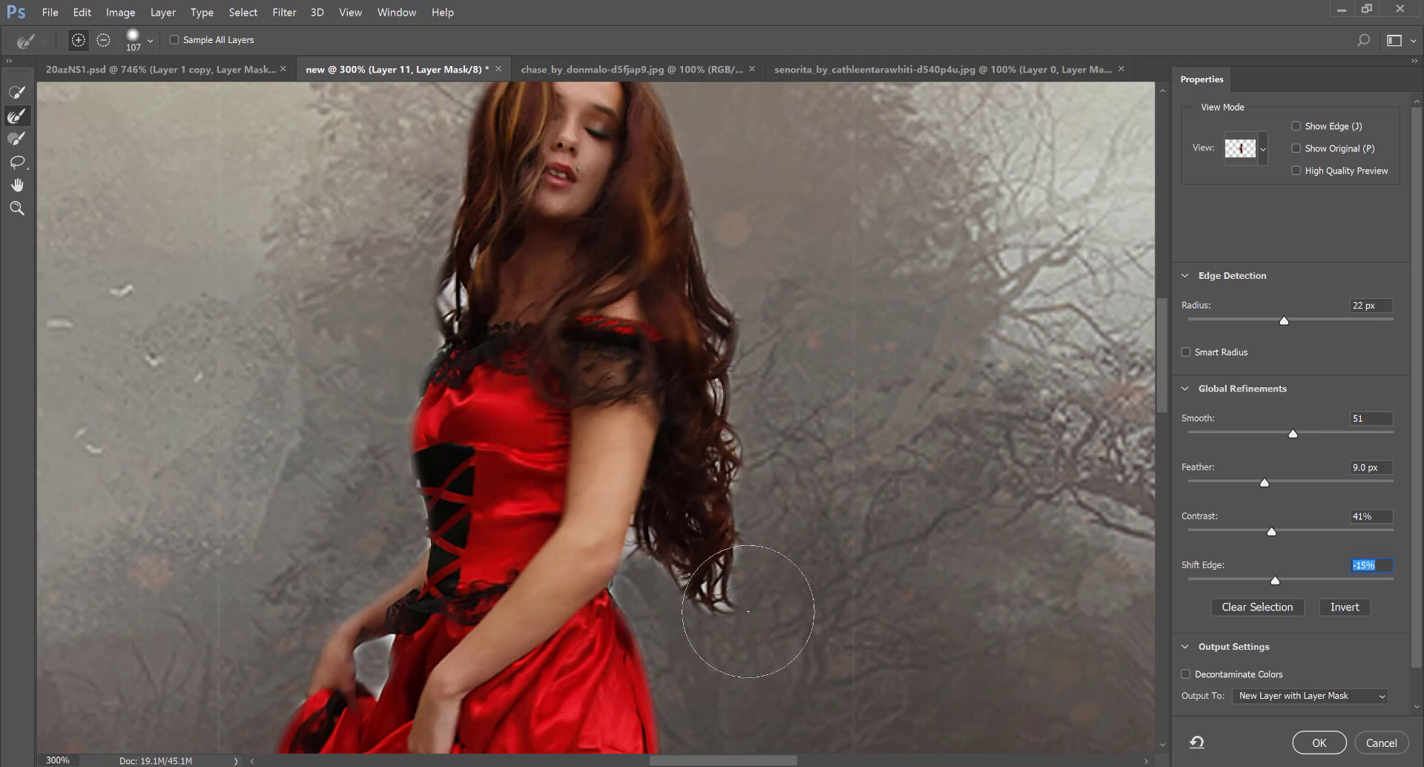
pyautogui.moveTo(744, 624); pyautogui.dragTo(786, 603)
pyautogui.moveTo(765, 593); pyautogui.dragTo(746, 625)
pyautogui.press('[')
pyautogui.press('[')
pyautogui.press('[')
pyautogui.moveTo(460, 259); pyautogui.dragTo(436, 333)
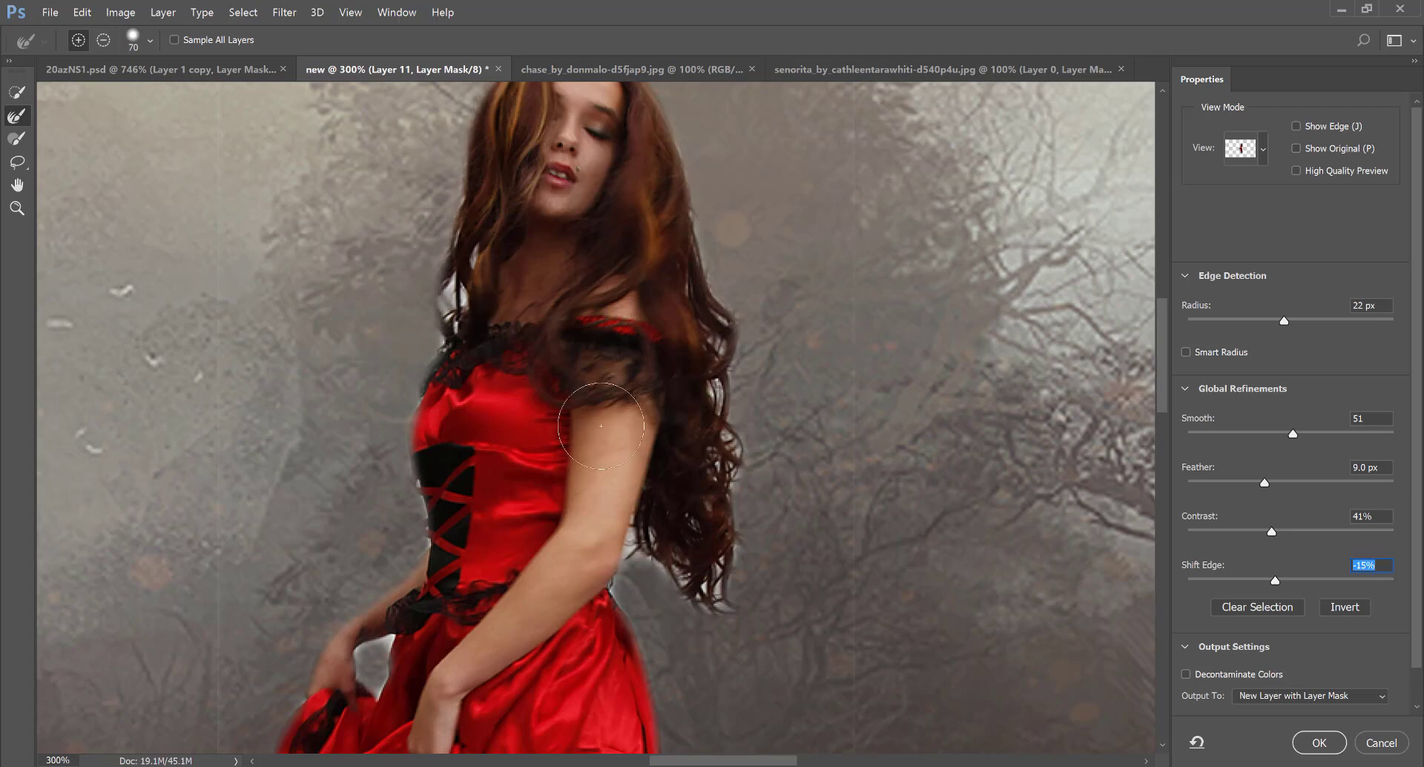
pyautogui.press('Down')
pyautogui.press('Down')
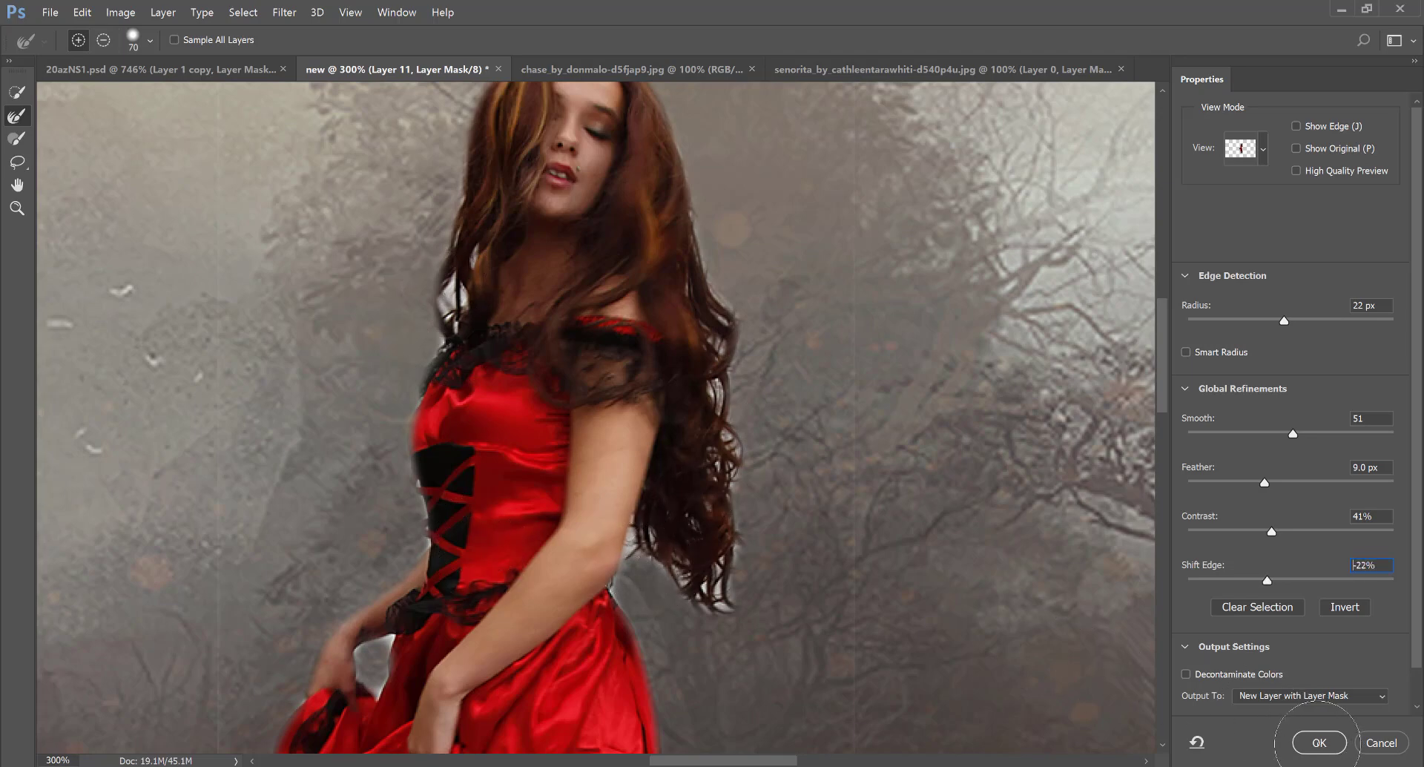
pyautogui.click(1319, 742)
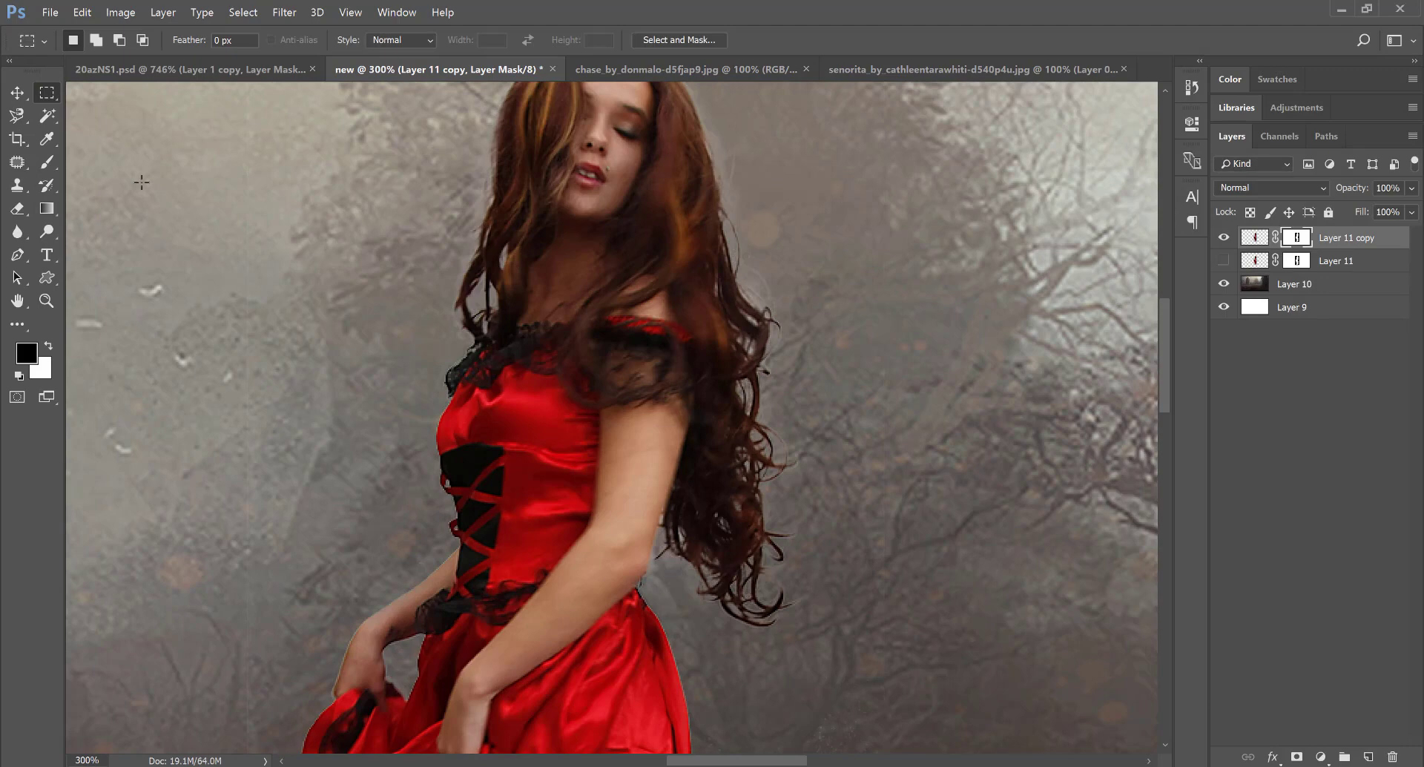
# - Paint black over the white glow left of the foot on Layer 11 copy's mask
pyautogui.click(15, 95)
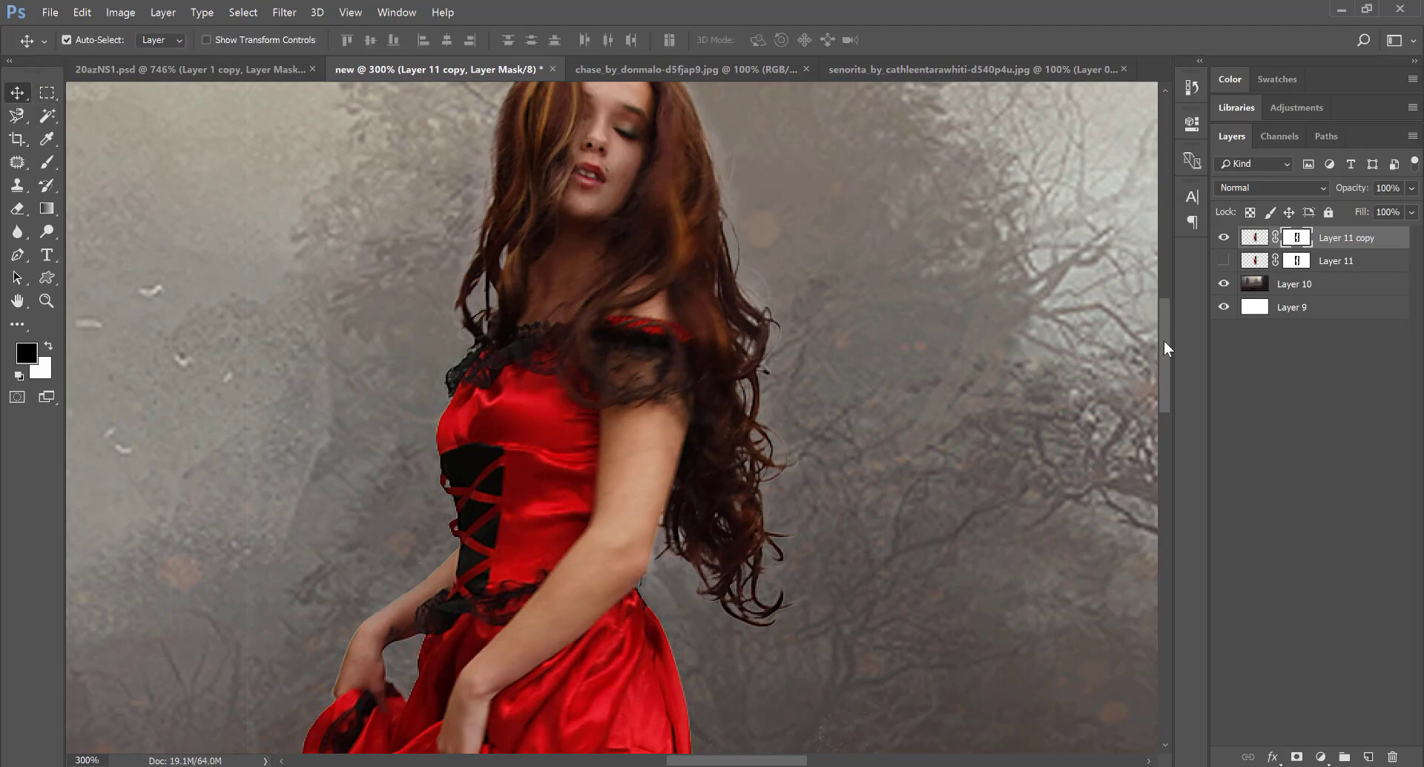
pyautogui.moveTo(1164, 338); pyautogui.dragTo(1178, 492)
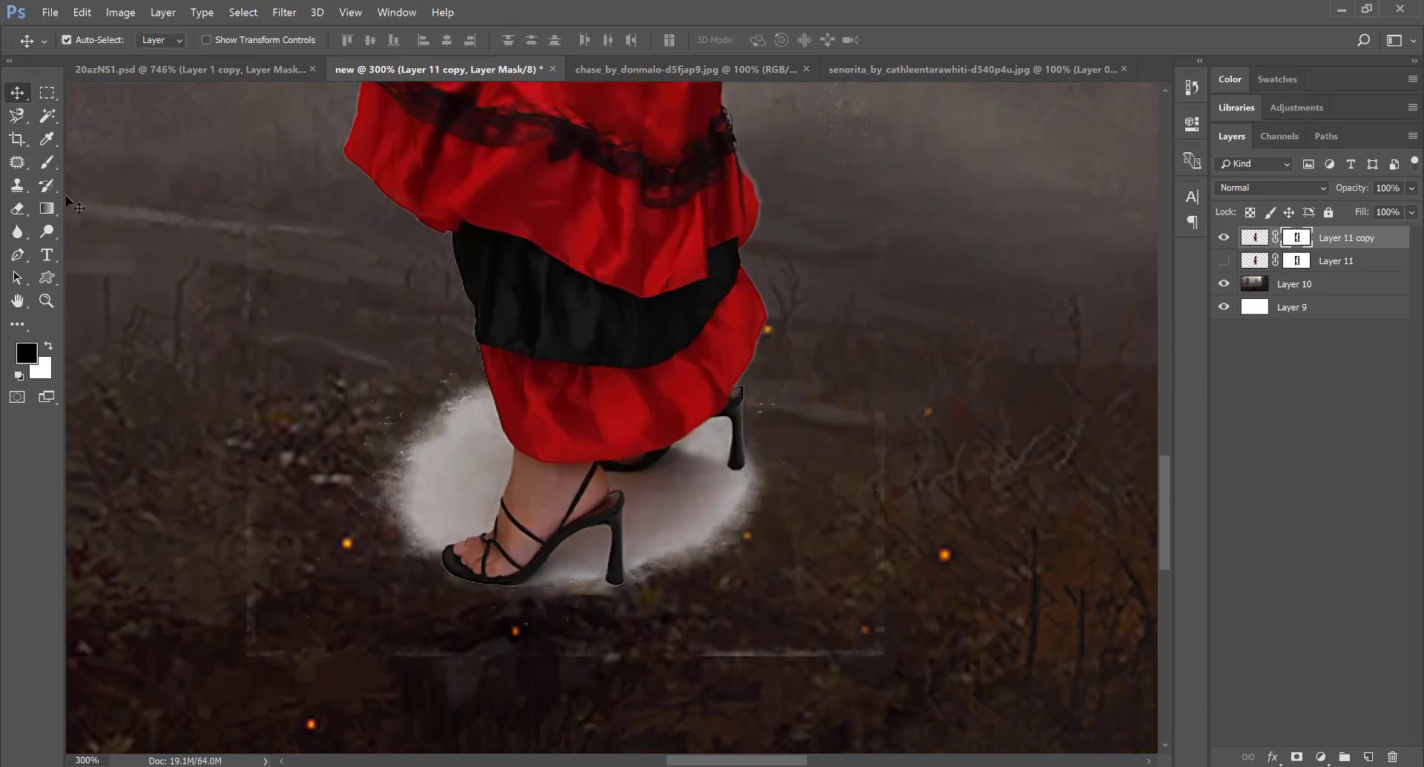
pyautogui.rightClick(46, 171)
pyautogui.click(68, 163)
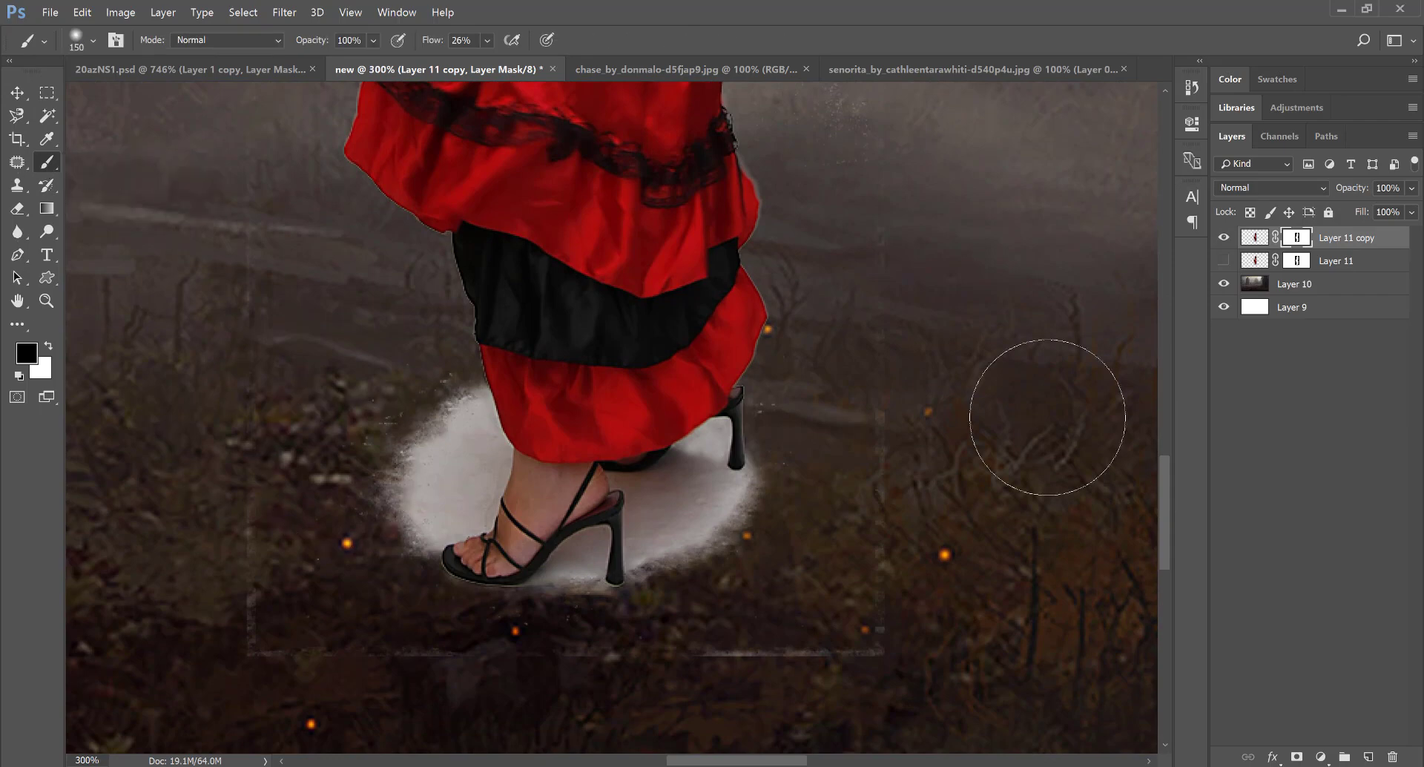
pyautogui.moveTo(382, 493)
pyautogui.mouseDown()
pyautogui.moveTo(375, 502)
pyautogui.moveTo(369, 473)
pyautogui.moveTo(450, 410)
pyautogui.moveTo(467, 475)
pyautogui.moveTo(427, 511)
pyautogui.moveTo(457, 497)
pyautogui.moveTo(475, 431)
pyautogui.mouseUp()
pyautogui.press('[')
pyautogui.press('[')
pyautogui.press('[')
pyautogui.press('[')
# - Paint out the remaining halo around the heels, toe, shin and skirt hem
pyautogui.moveTo(638, 528)
pyautogui.mouseDown()
pyautogui.moveTo(697, 523)
pyautogui.moveTo(701, 460)
pyautogui.moveTo(702, 516)
pyautogui.moveTo(738, 498)
pyautogui.moveTo(672, 552)
pyautogui.moveTo(652, 524)
pyautogui.moveTo(635, 555)
pyautogui.mouseUp()
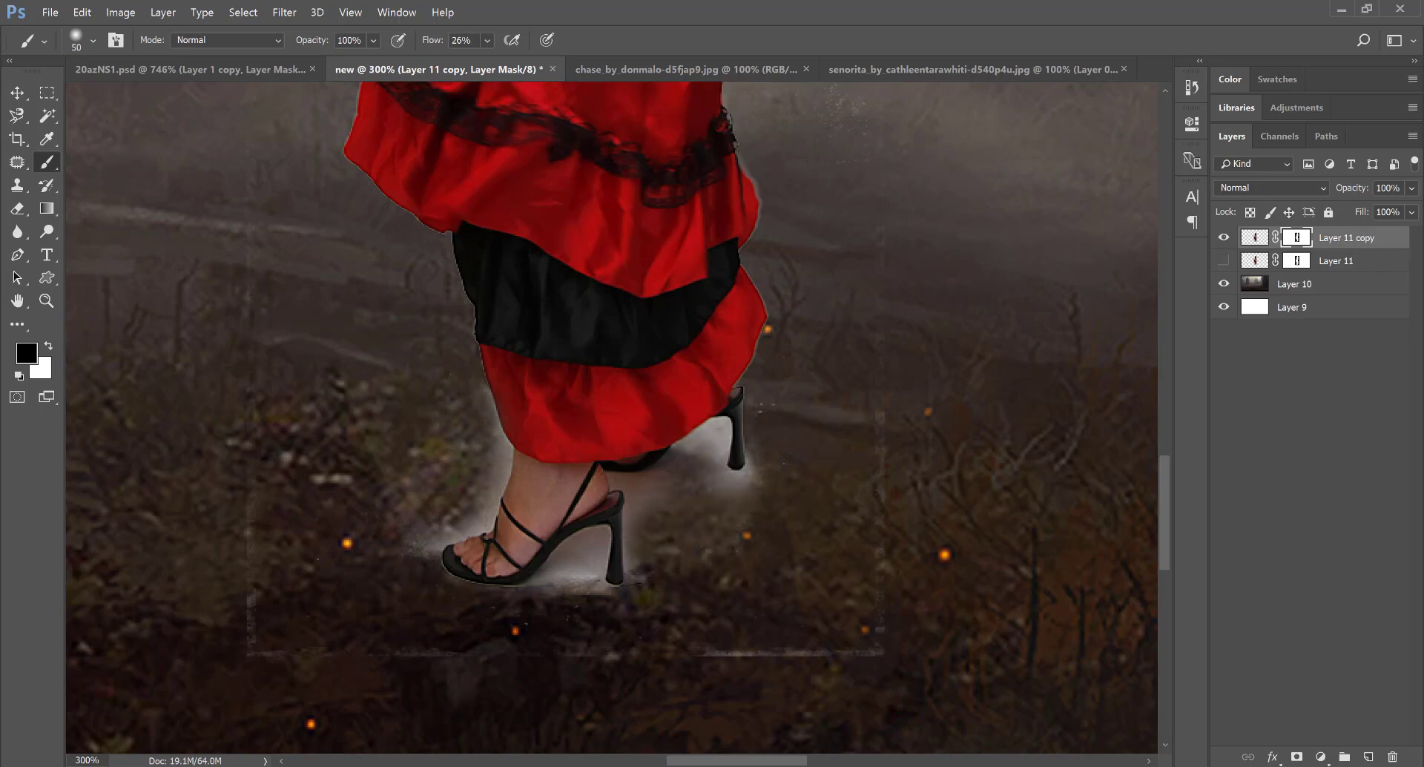
pyautogui.moveTo(566, 587)
pyautogui.mouseDown()
pyautogui.moveTo(583, 568)
pyautogui.moveTo(460, 623)
pyautogui.mouseUp()
pyautogui.moveTo(396, 547)
pyautogui.mouseDown()
pyautogui.moveTo(449, 520)
pyautogui.moveTo(478, 469)
pyautogui.mouseUp()
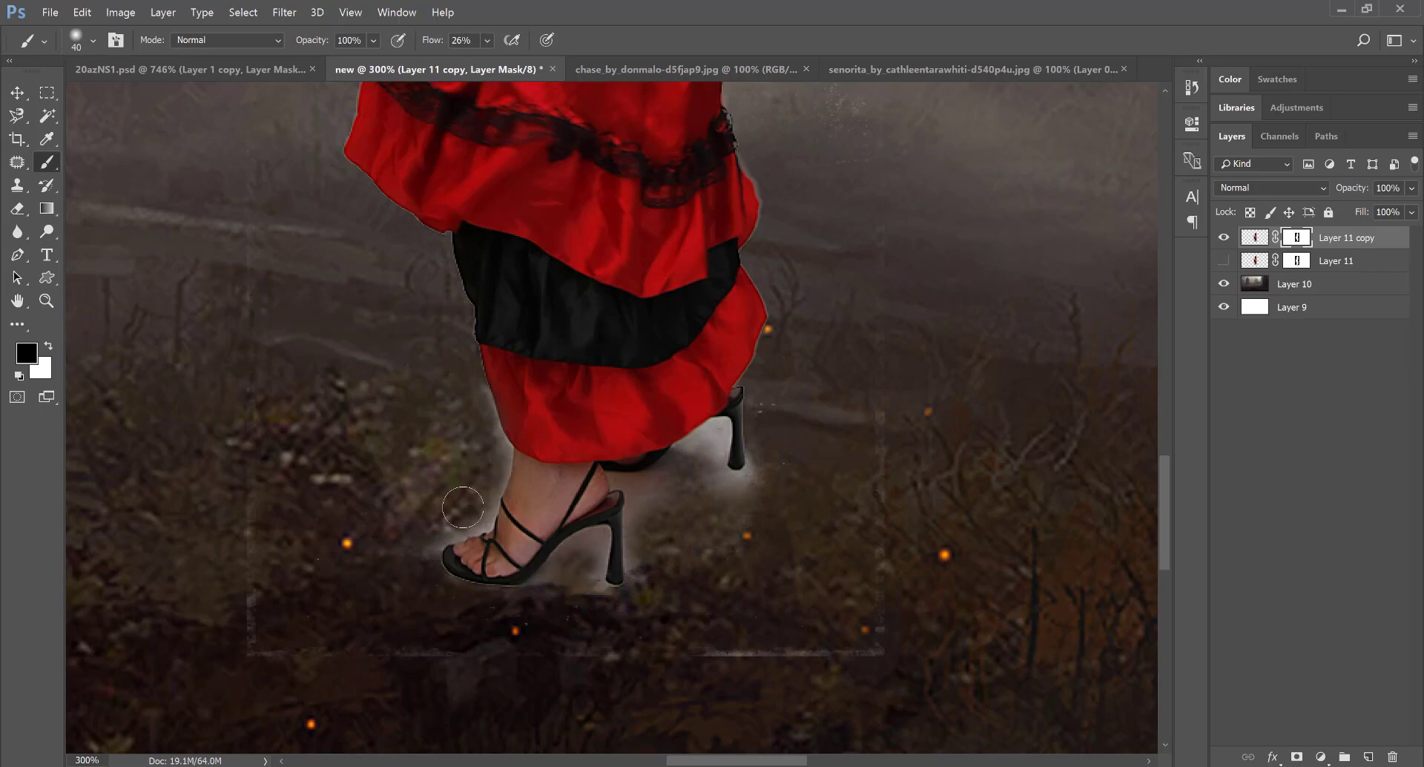
pyautogui.moveTo(661, 497); pyautogui.dragTo(590, 557)
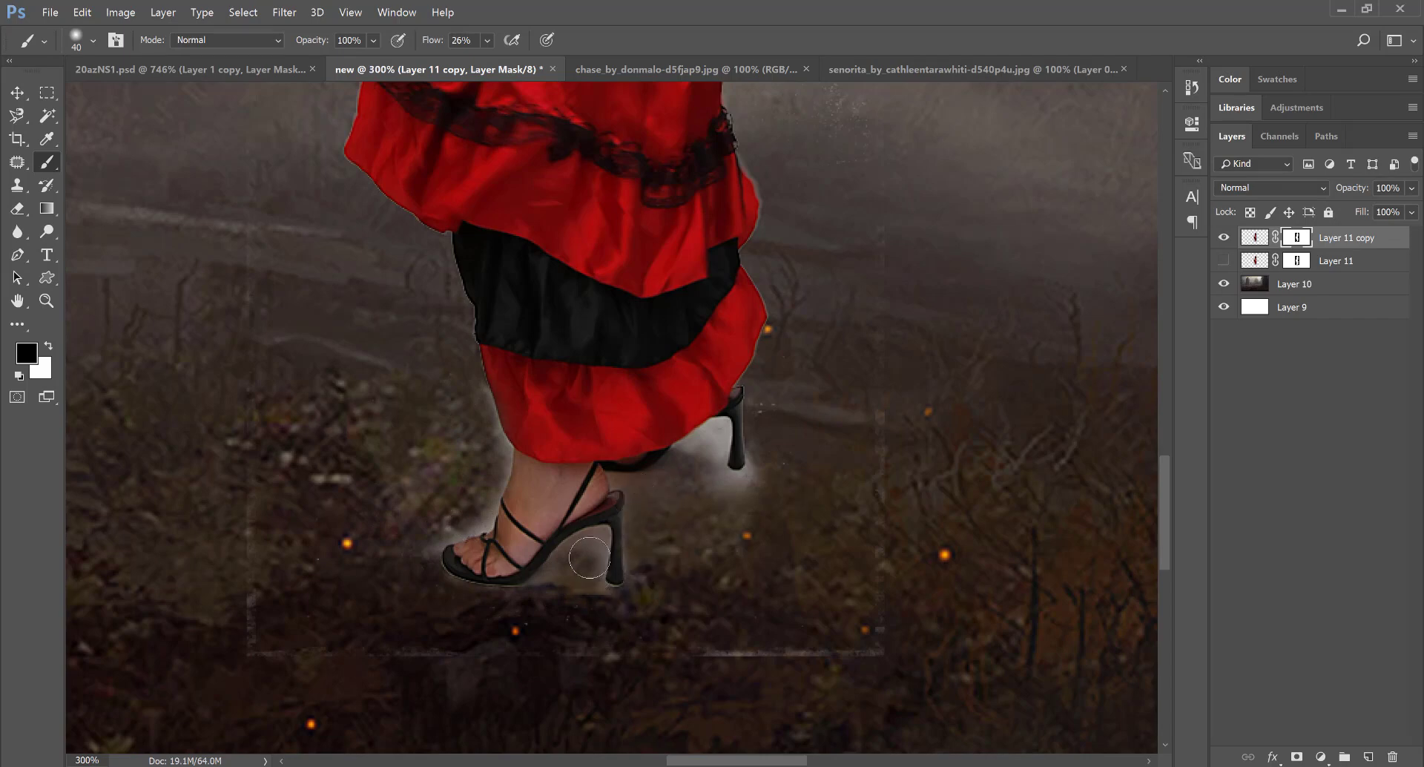
pyautogui.moveTo(749, 493)
pyautogui.mouseDown()
pyautogui.moveTo(697, 482)
pyautogui.moveTo(712, 437)
pyautogui.mouseUp()
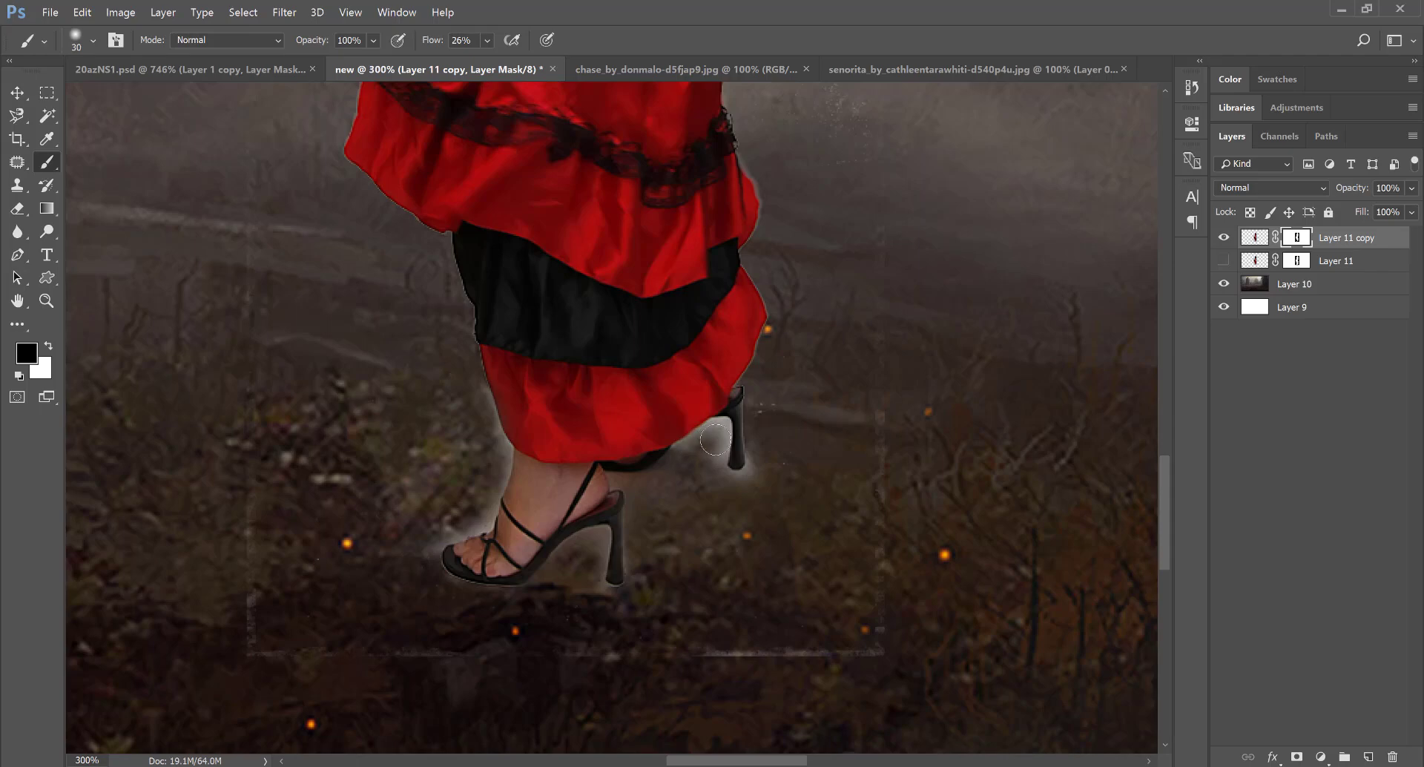
pyautogui.scroll(1, 715, 440)
pyautogui.scroll(1, 791, 475)
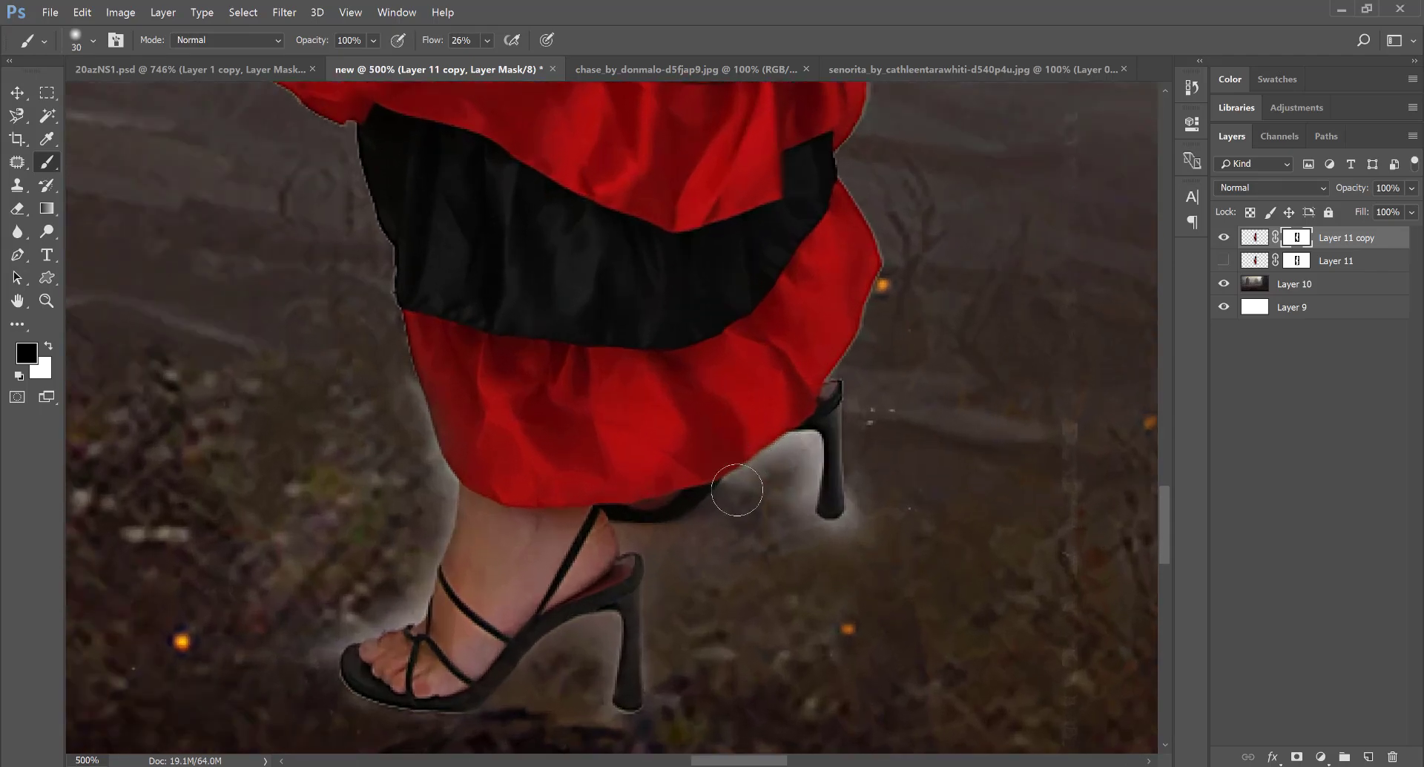
pyautogui.moveTo(737, 490)
pyautogui.mouseDown()
pyautogui.moveTo(789, 462)
pyautogui.moveTo(802, 497)
pyautogui.mouseUp()
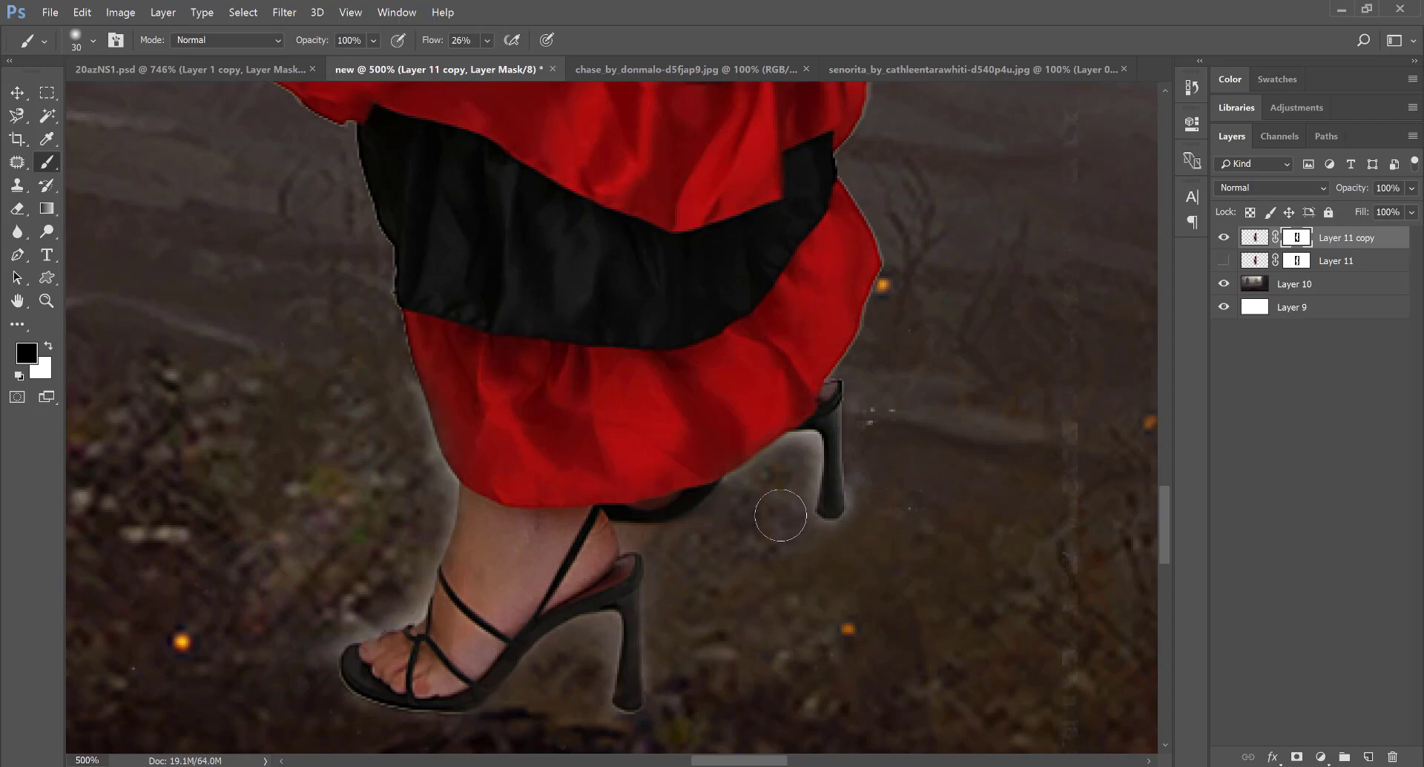
# - View the whole composite at 100% and bring up the Open dialog
pyautogui.scroll(3, 634, 432)
pyautogui.scroll(2, 630, 499)
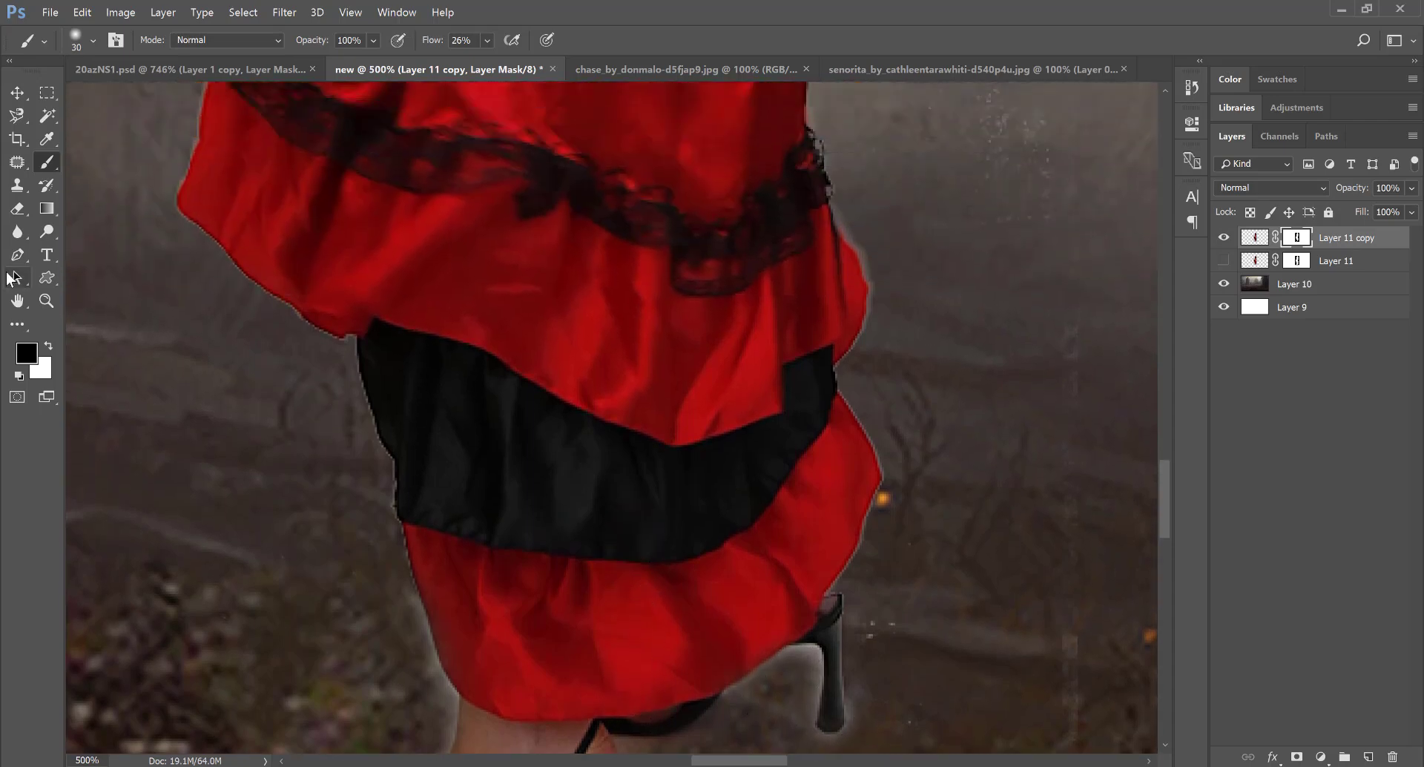
pyautogui.doubleClick(46, 300)
pyautogui.scroll(3, 627, 435)
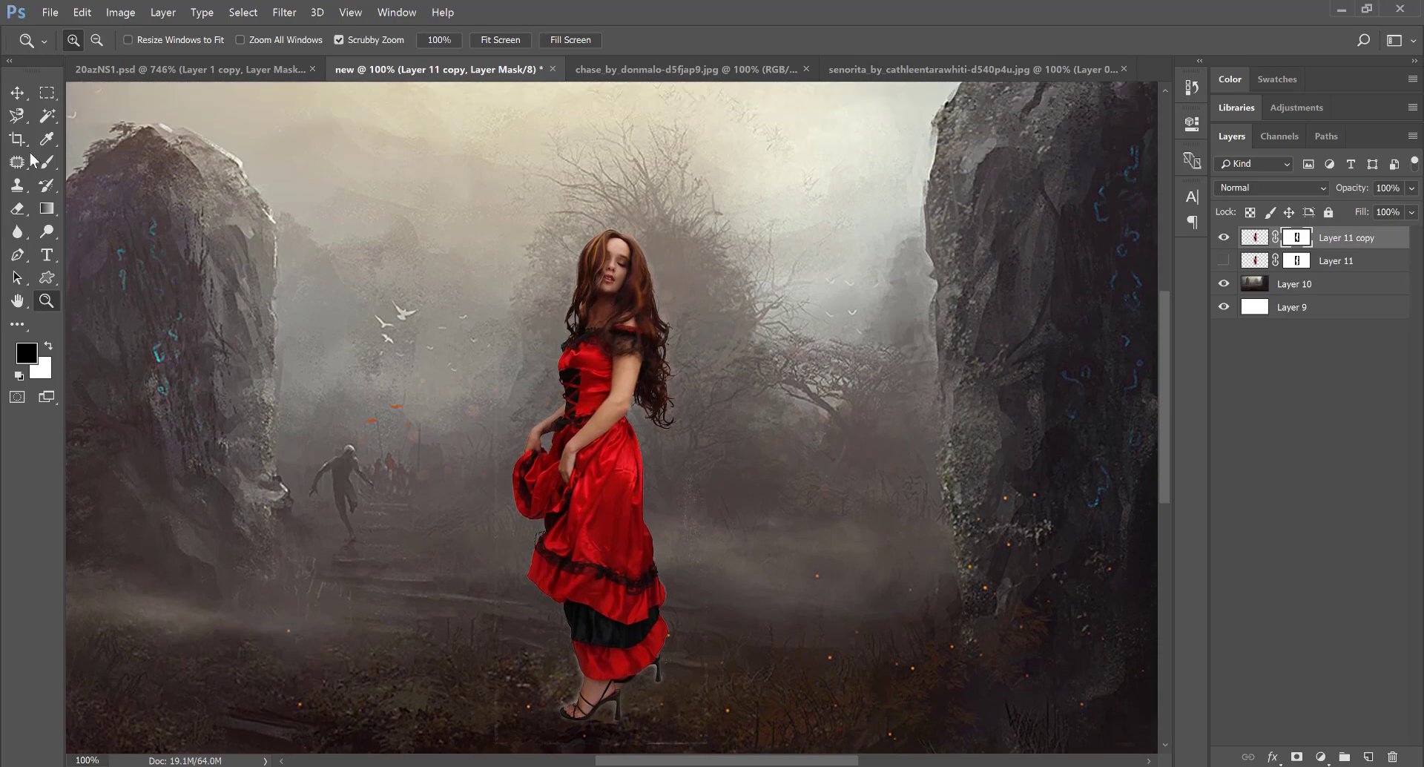
pyautogui.click(19, 94)
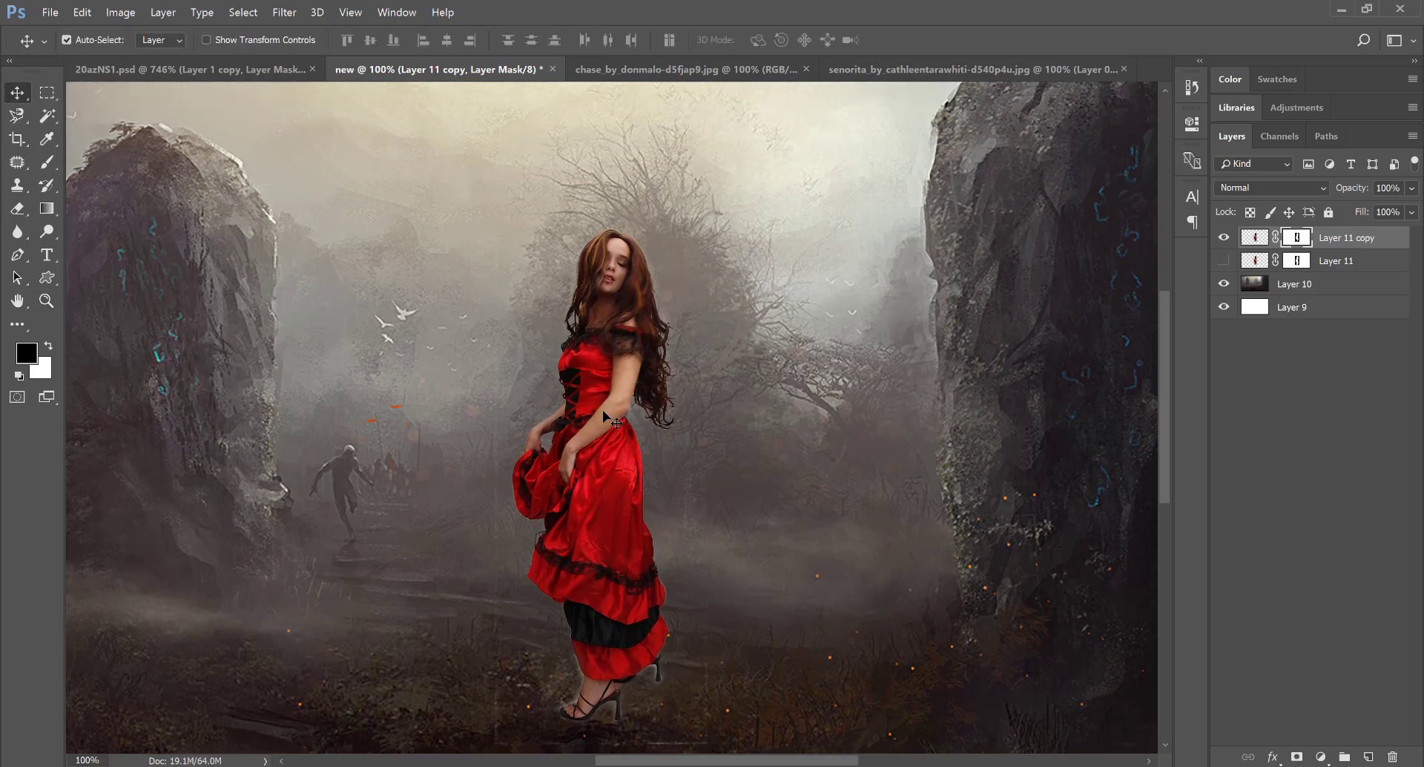
pyautogui.click(50, 12)
pyautogui.click(74, 43)
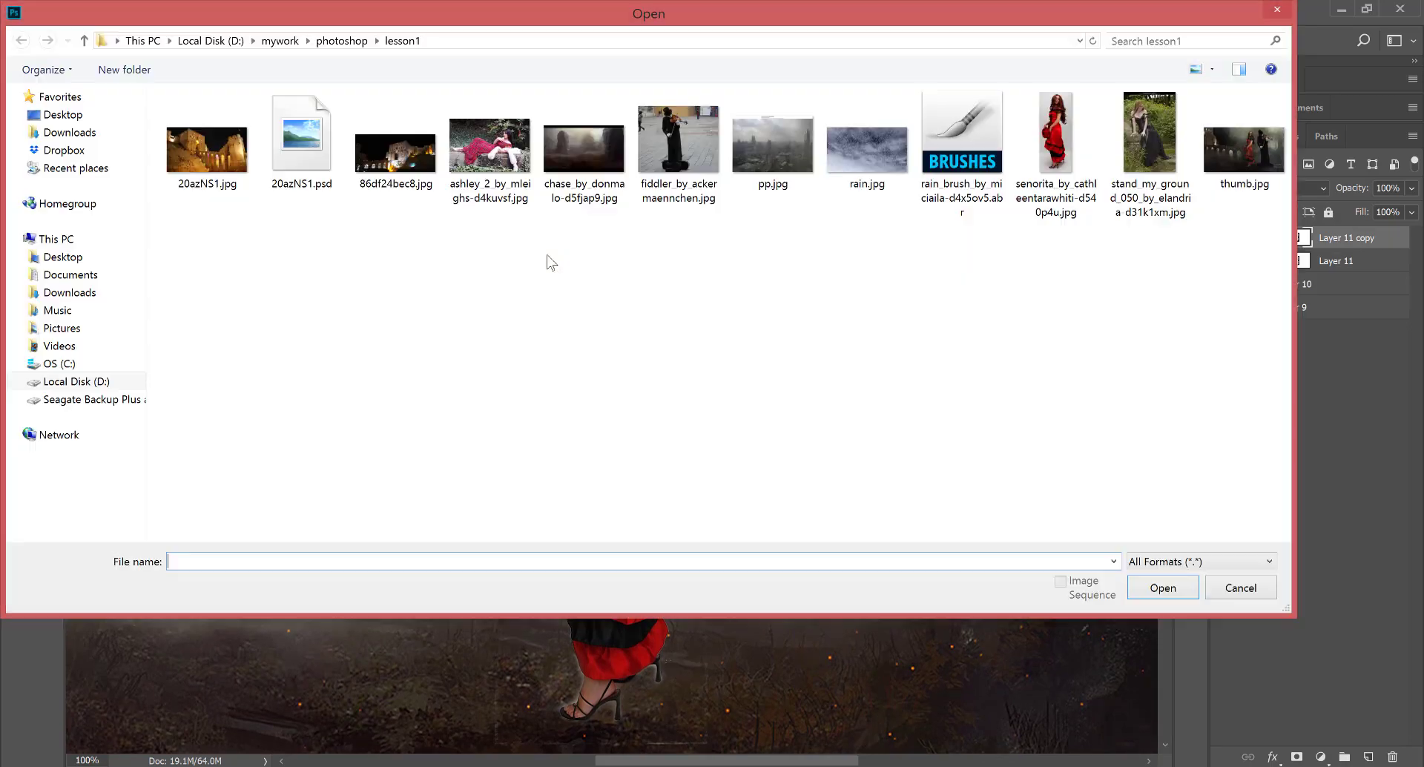
# - Open fiddler_by_ackermaennchen.jpg at 100% and convert its Background into Layer 0
pyautogui.doubleClick(674, 140)
pyautogui.click(47, 301)
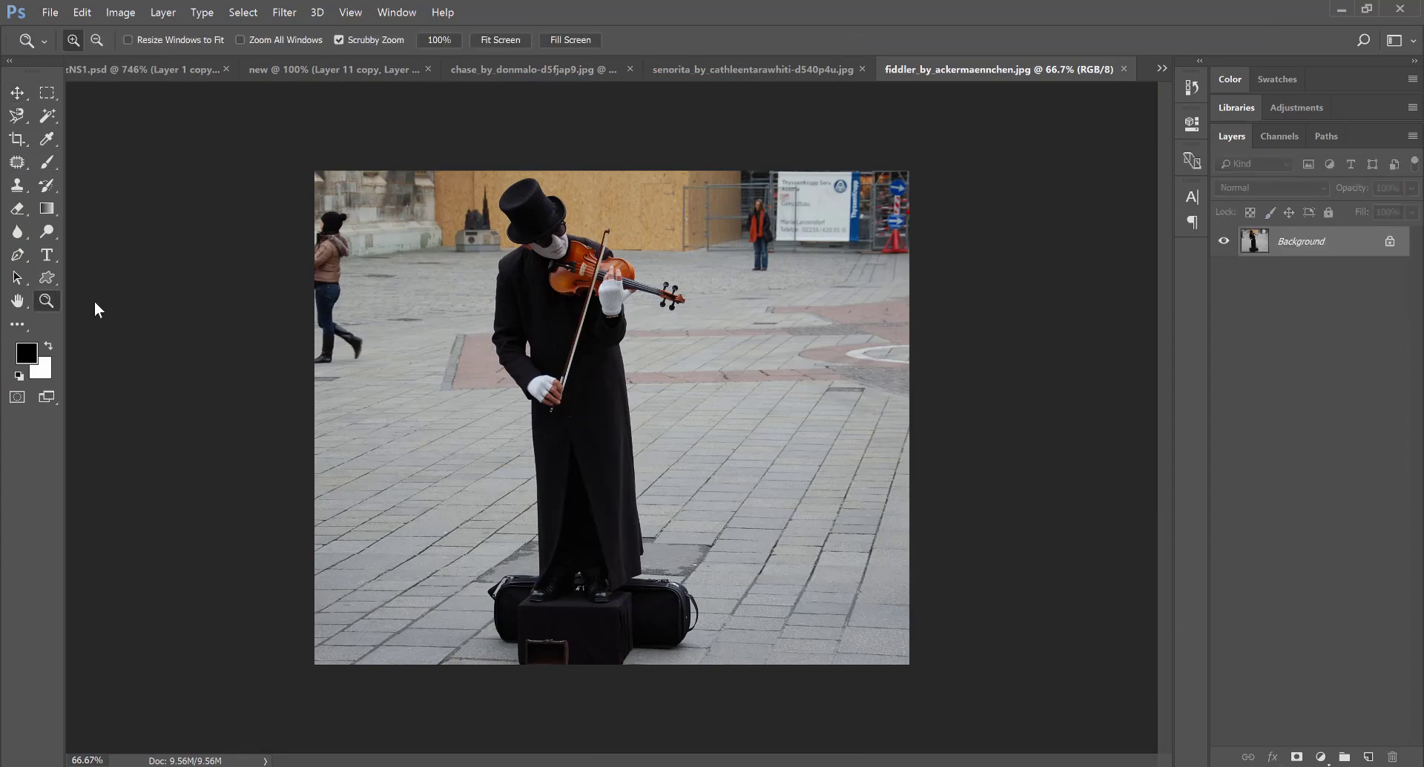
pyautogui.click(610, 310)
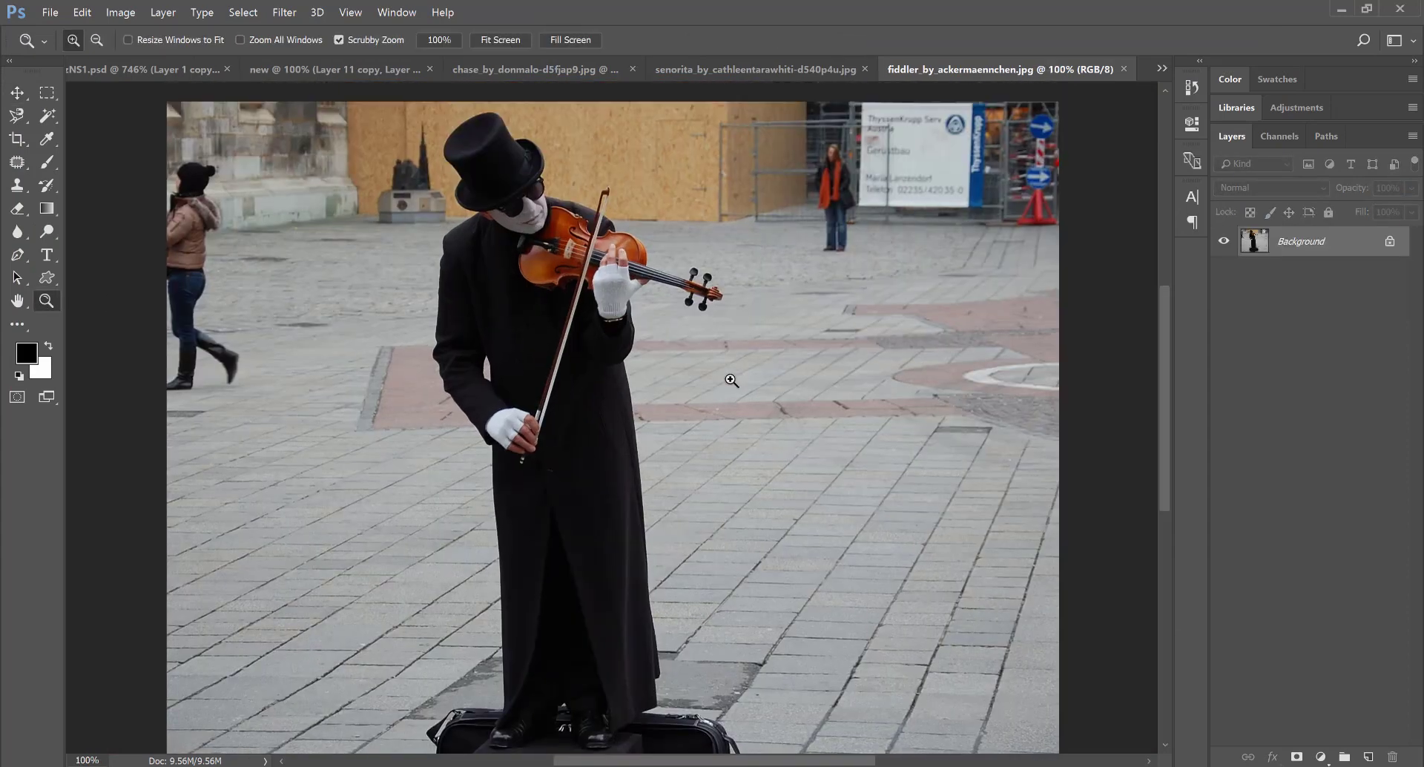
pyautogui.doubleClick(1370, 247)
pyautogui.click(864, 253)
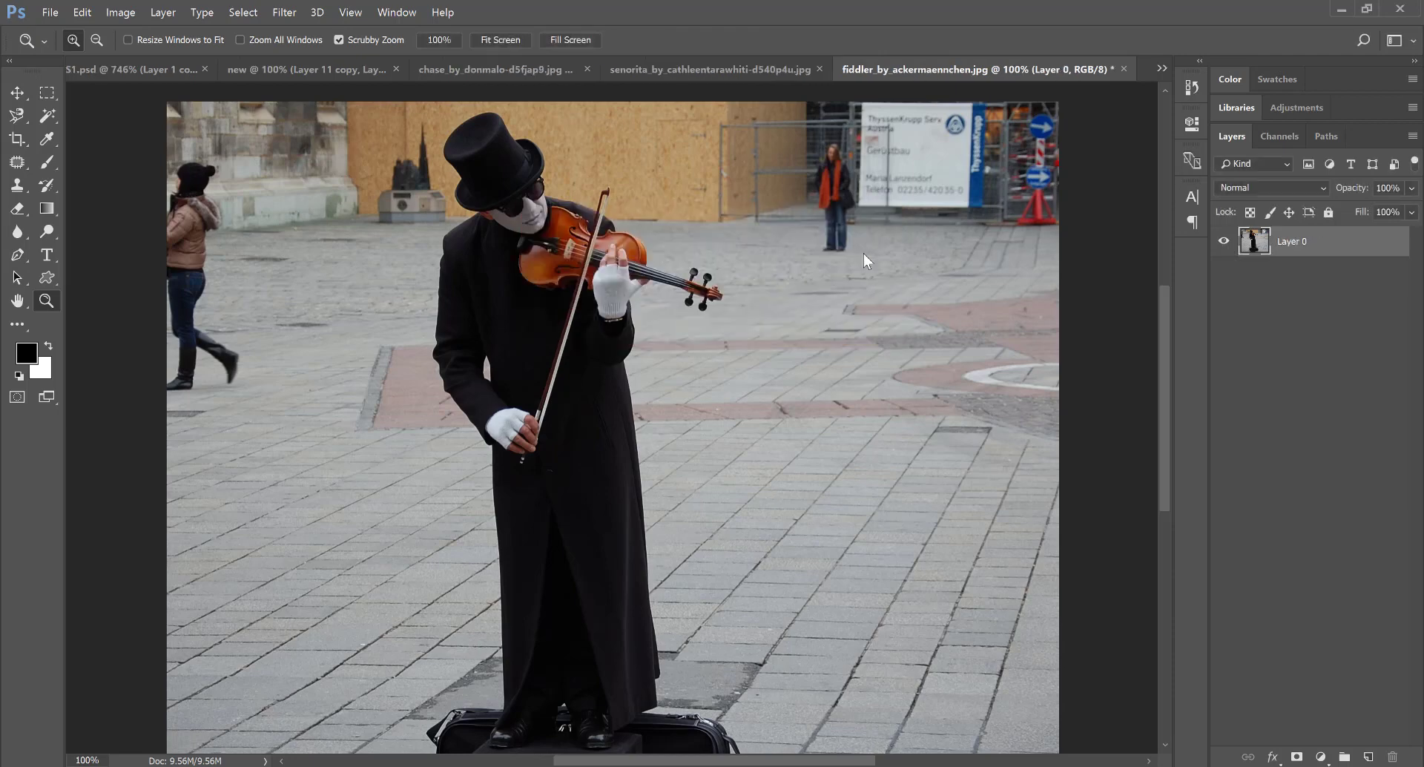
# - Duplicate the fiddler's Blue channel as Blue copy and view it alone
pyautogui.click(1297, 140)
pyautogui.click(1302, 251)
pyautogui.rightClick(1289, 260)
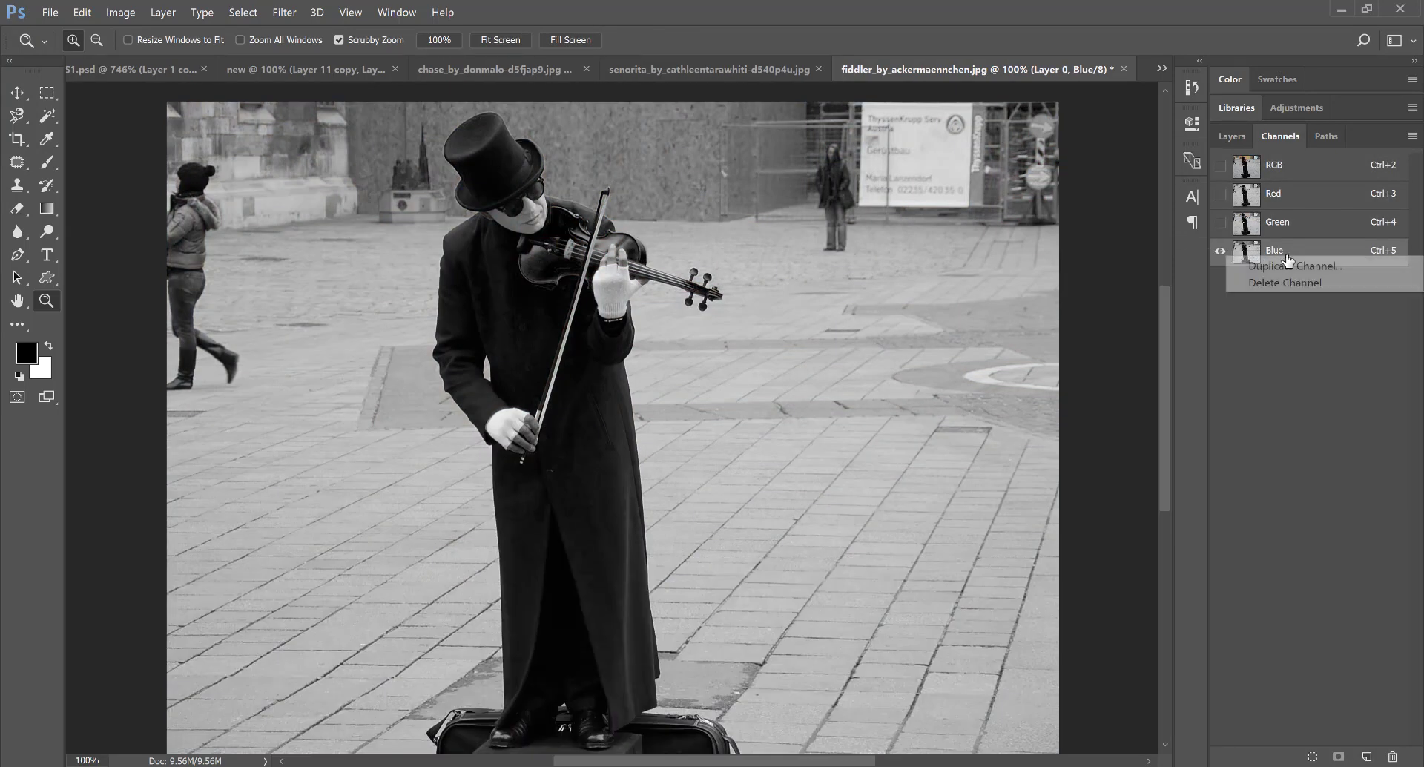
pyautogui.click(1296, 265)
pyautogui.click(872, 234)
pyautogui.click(1220, 252)
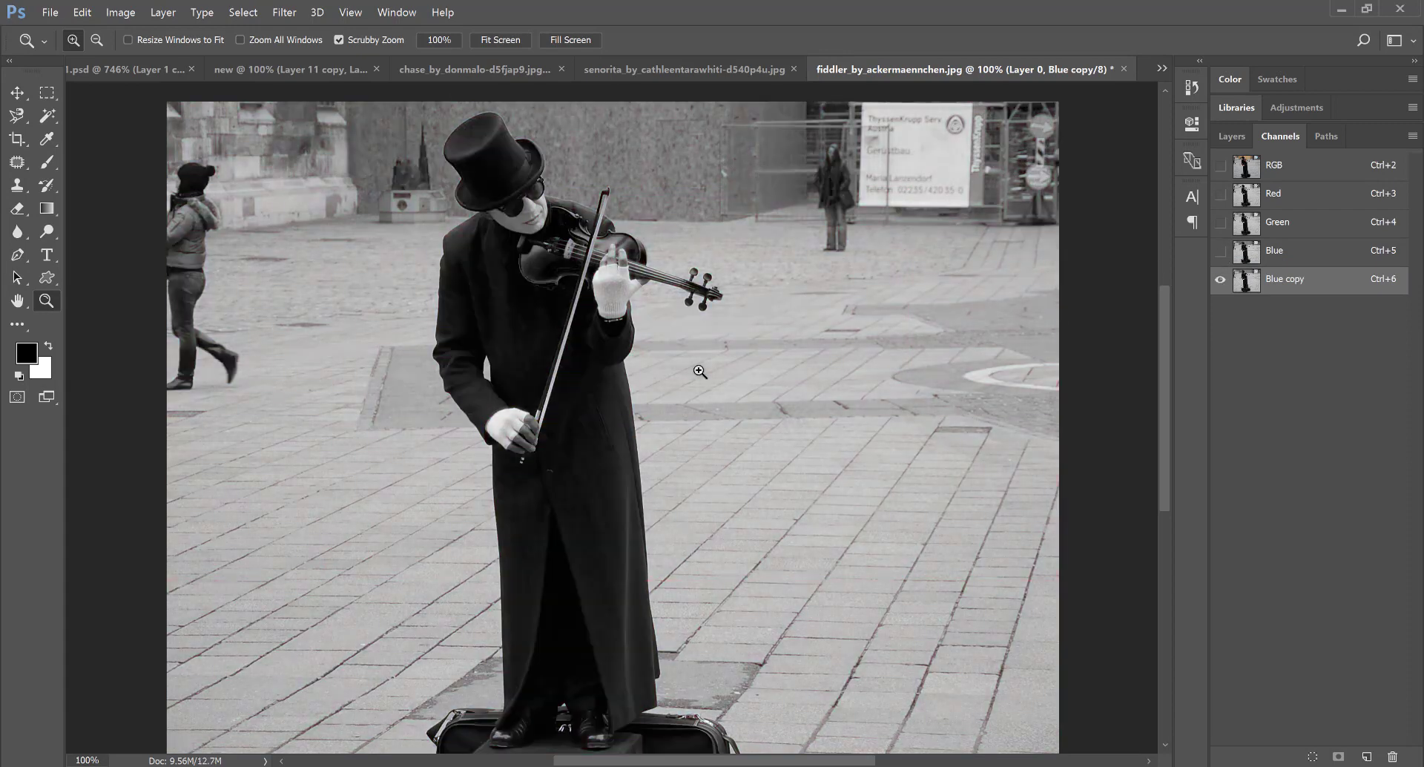
# - Apply Levels 109 / 9.99 / 111 to the Blue copy channel, leaving a black fiddler silhouette
pyautogui.hotkey('ctrl', 'l')
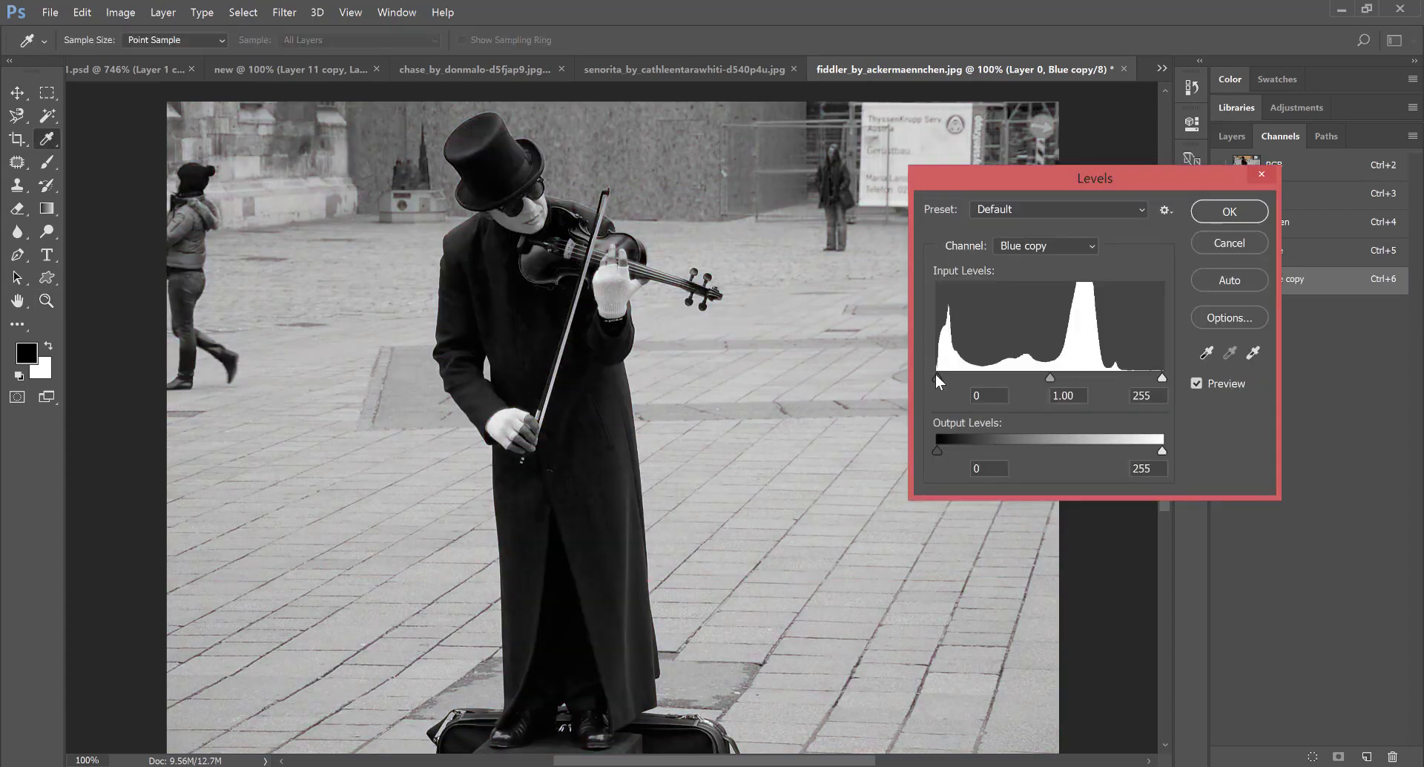
pyautogui.moveTo(936, 377)
pyautogui.mouseDown()
pyautogui.moveTo(1061, 377)
pyautogui.moveTo(1035, 380)
pyautogui.mouseUp()
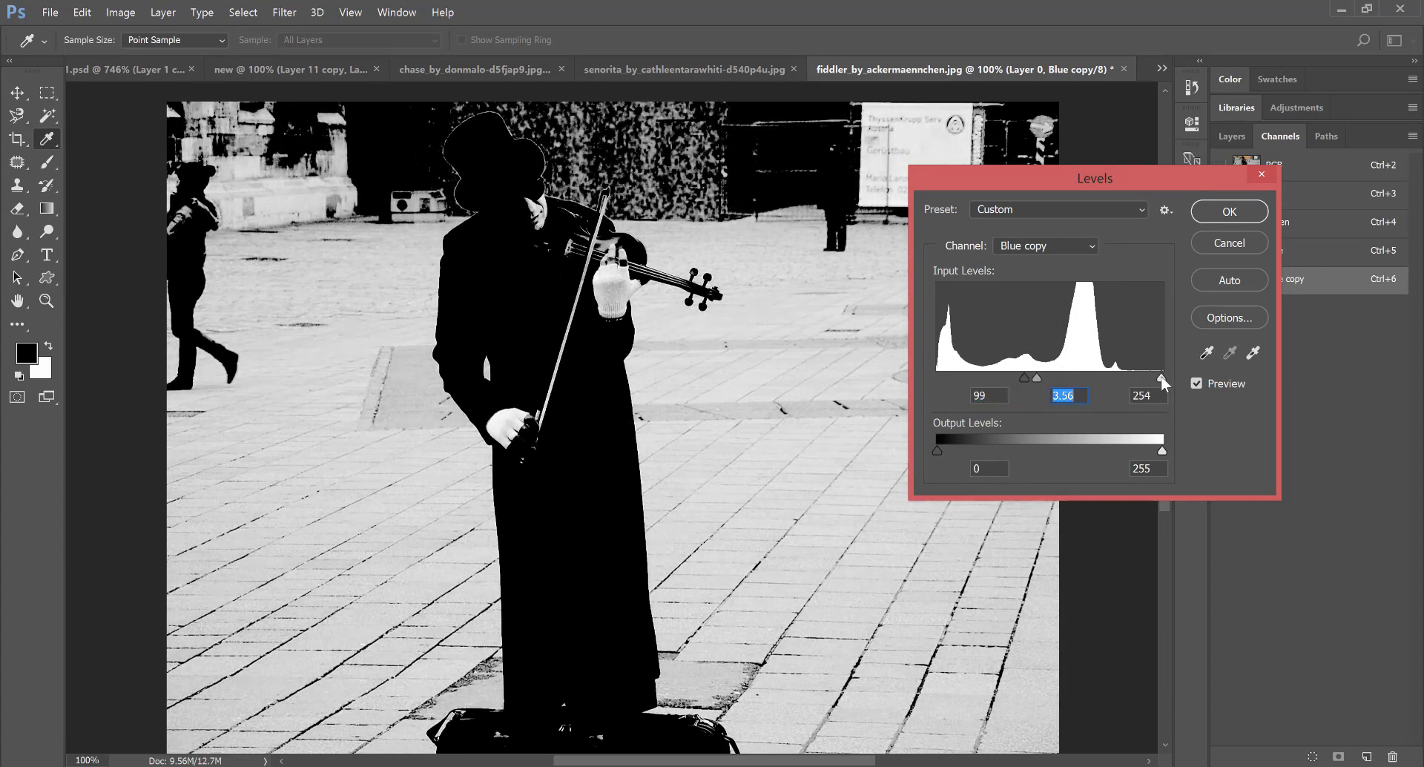
pyautogui.moveTo(1160, 378); pyautogui.dragTo(1037, 379)
pyautogui.press('Tab')
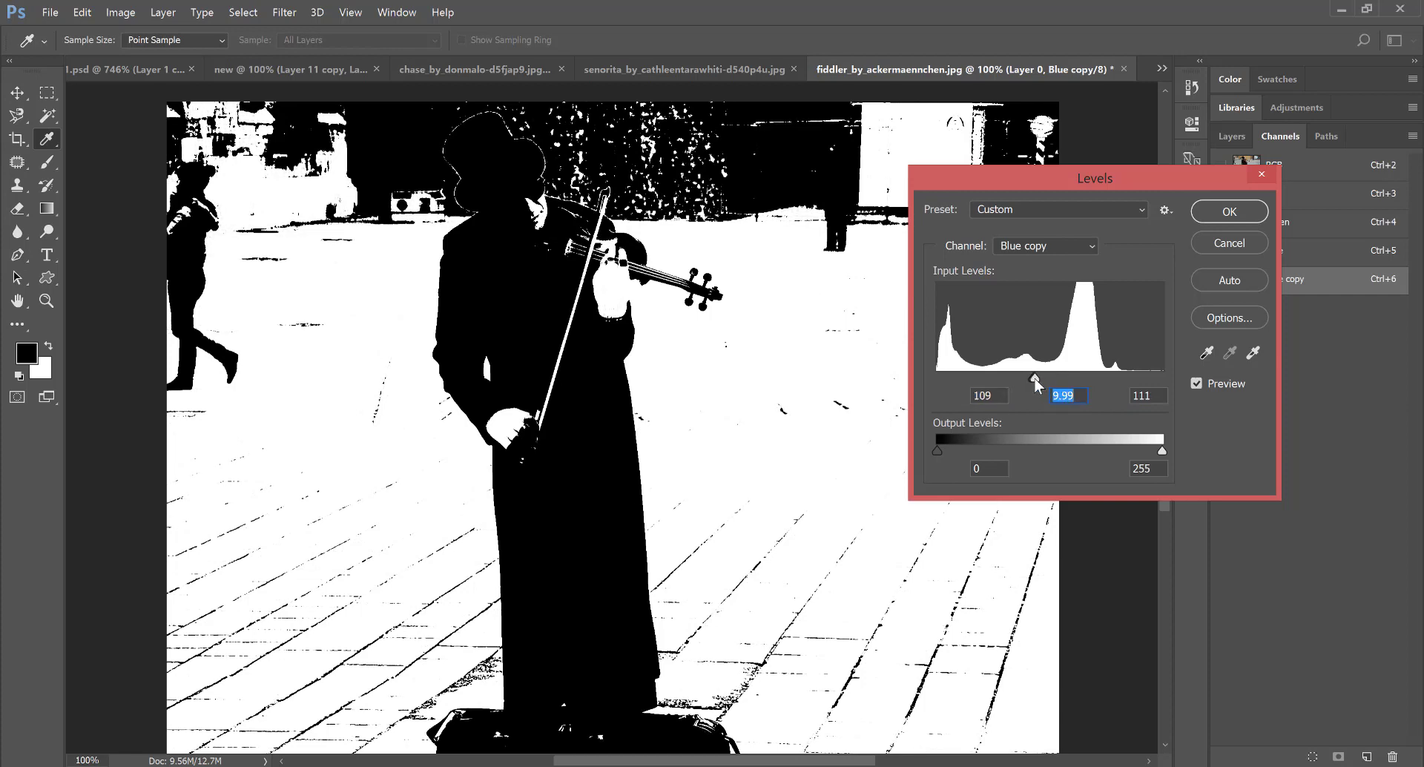
pyautogui.click(1229, 211)
# - Load the Blue copy channel as a selection and set the Brush to 100% flow
pyautogui.press('z')
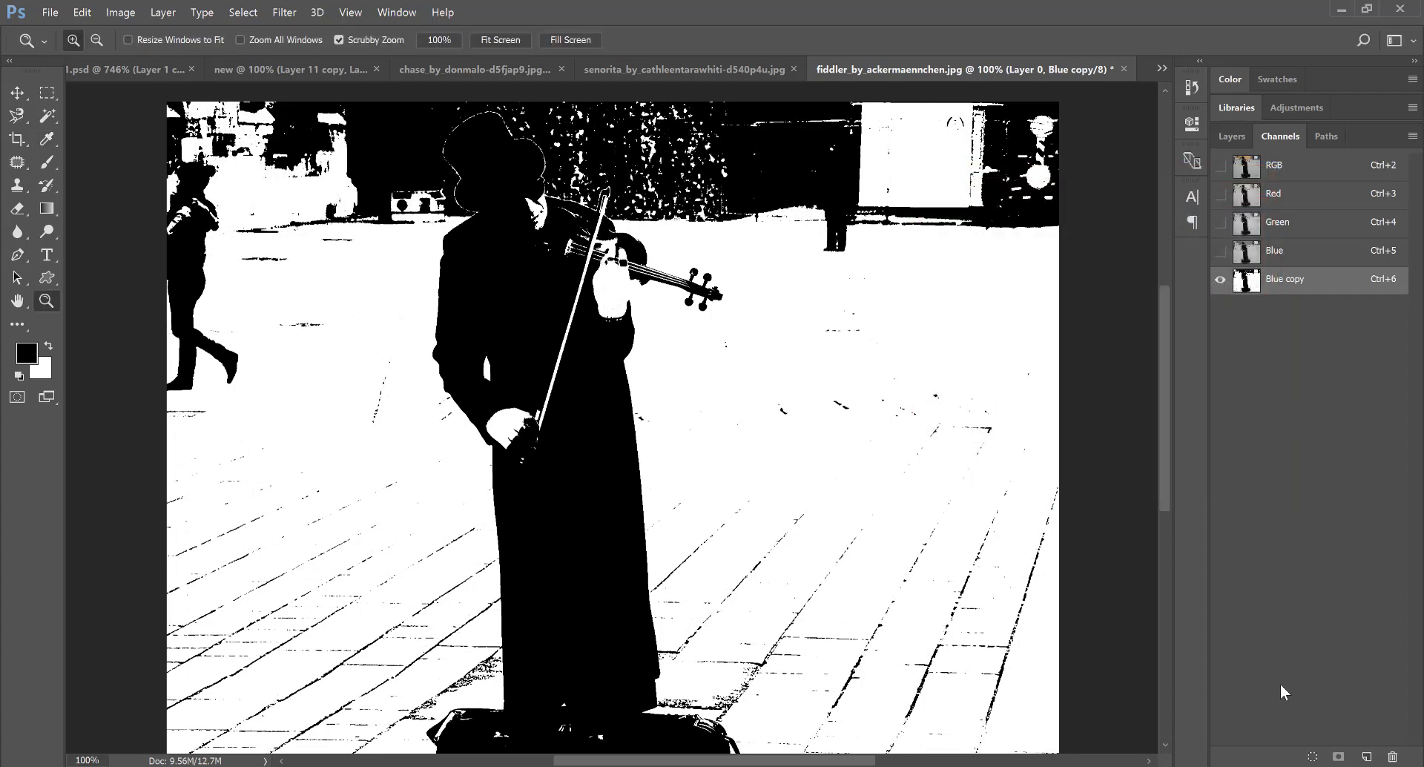
pyautogui.click(1311, 758)
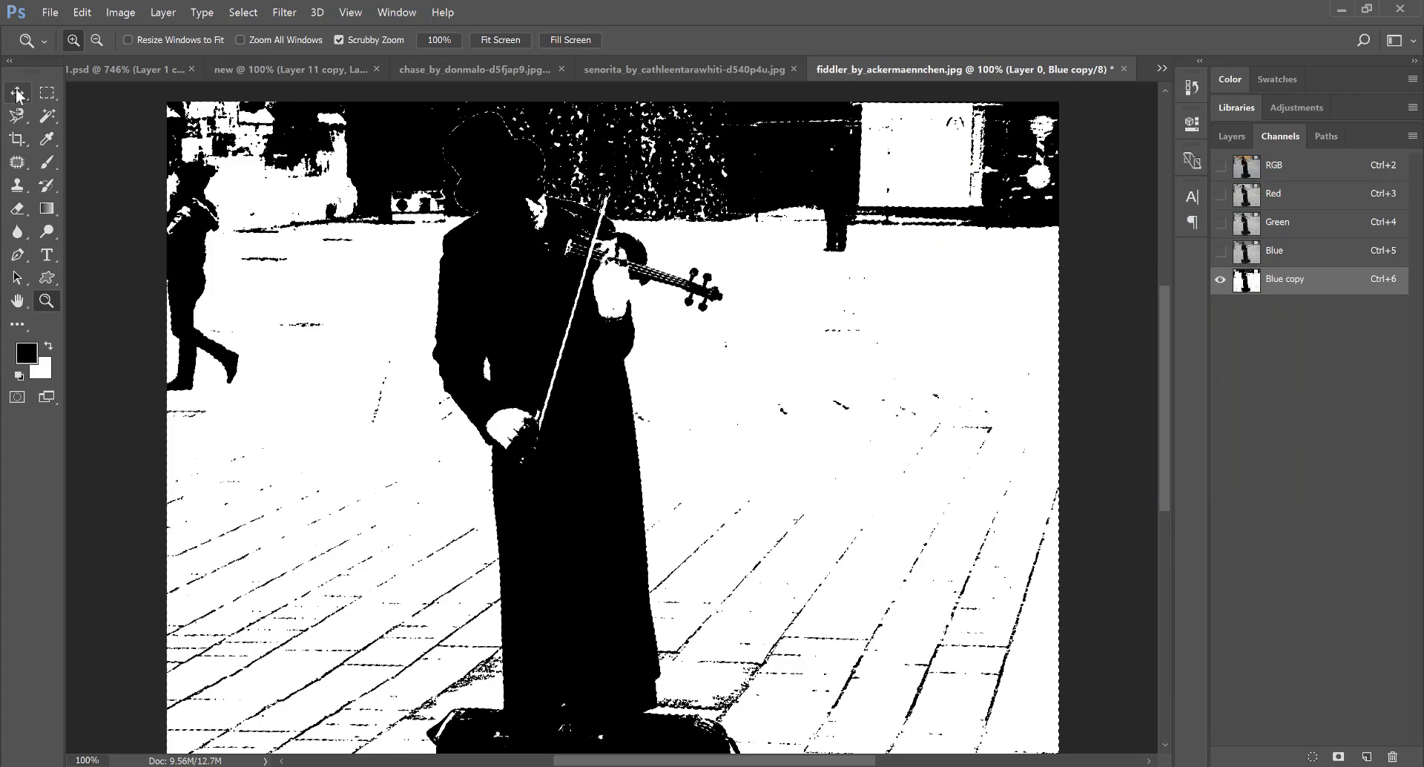
pyautogui.press('v')
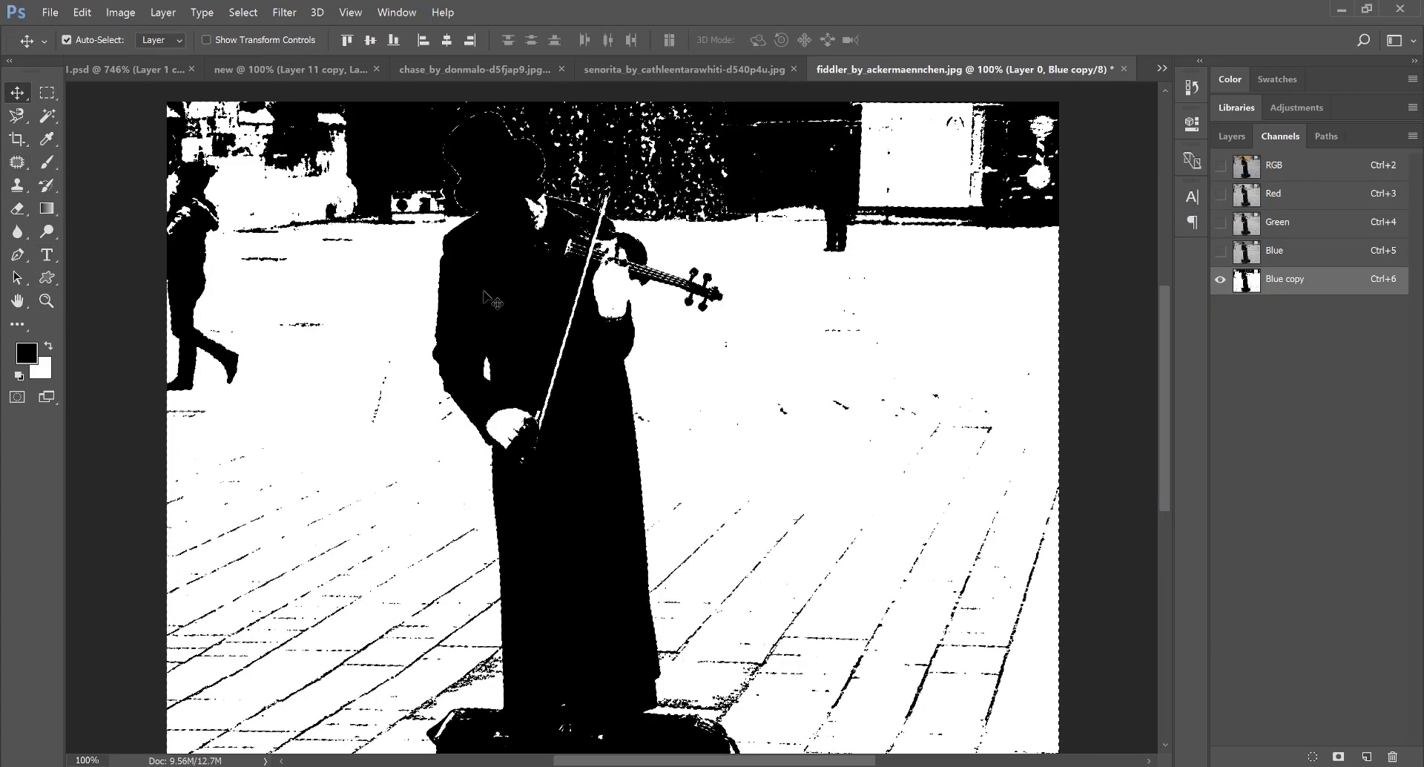
pyautogui.click(47, 162)
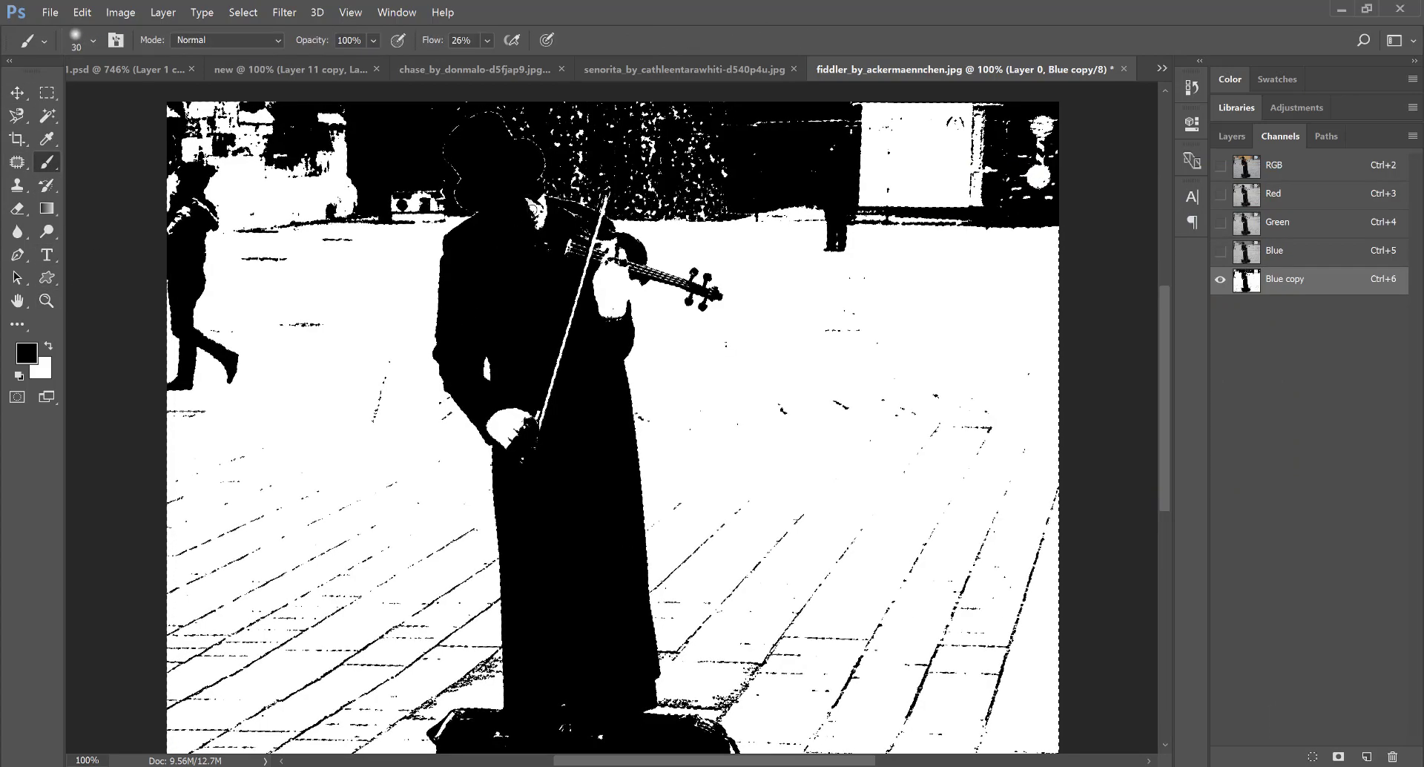
pyautogui.click(460, 40)
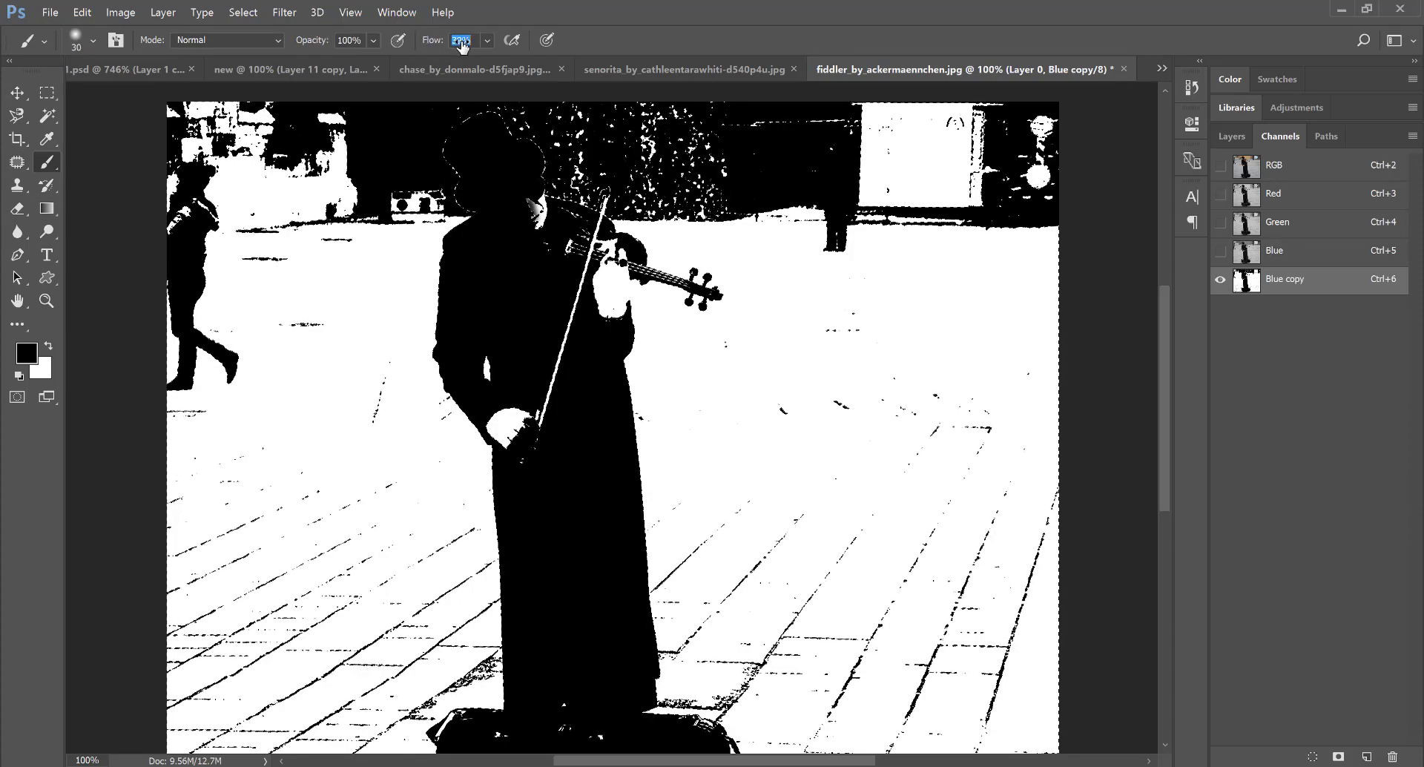
pyautogui.write('100')
pyautogui.press('Return')
# - At 200% zoom, paint black over the white patch beside the violin and across the hand and bow
pyautogui.moveTo(584, 228); pyautogui.dragTo(535, 242)
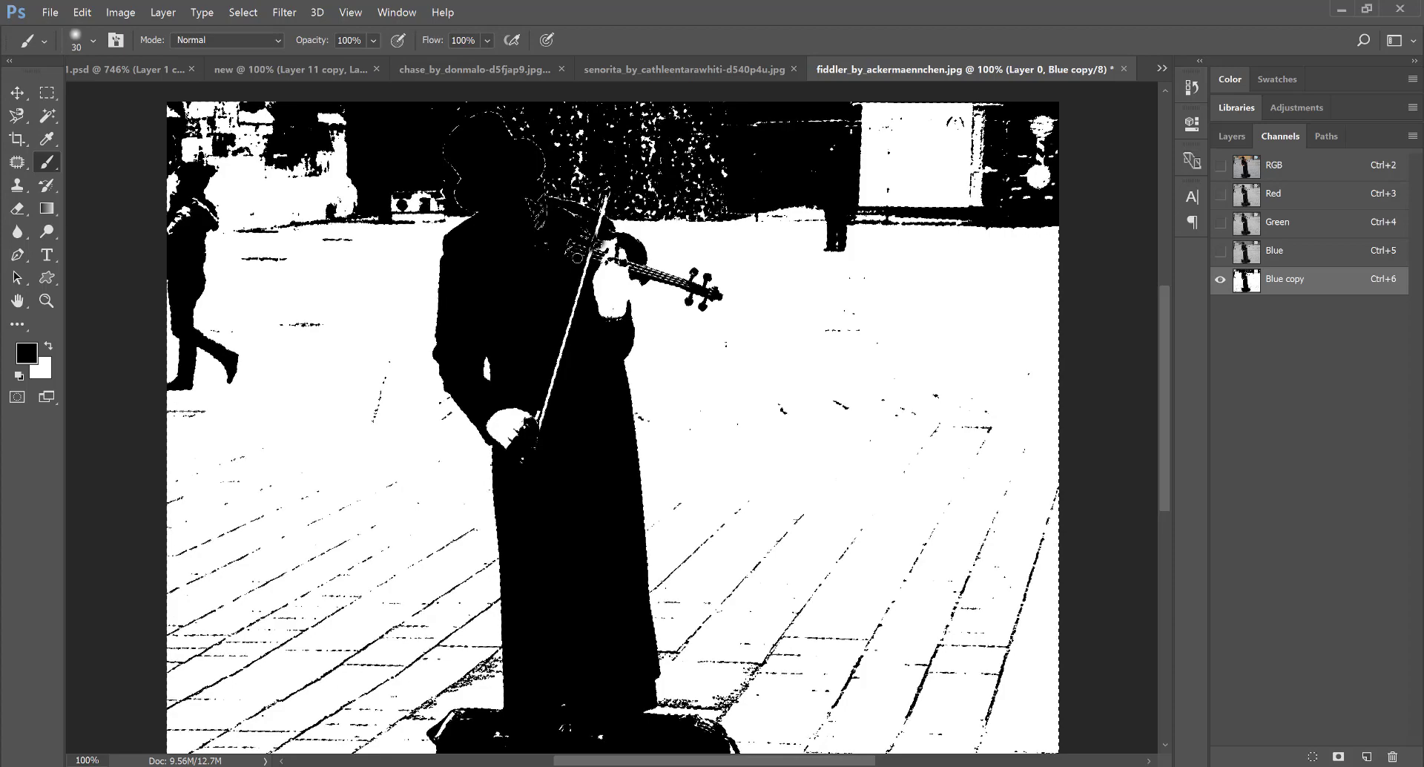
pyautogui.hotkey('ctrl', 'z')
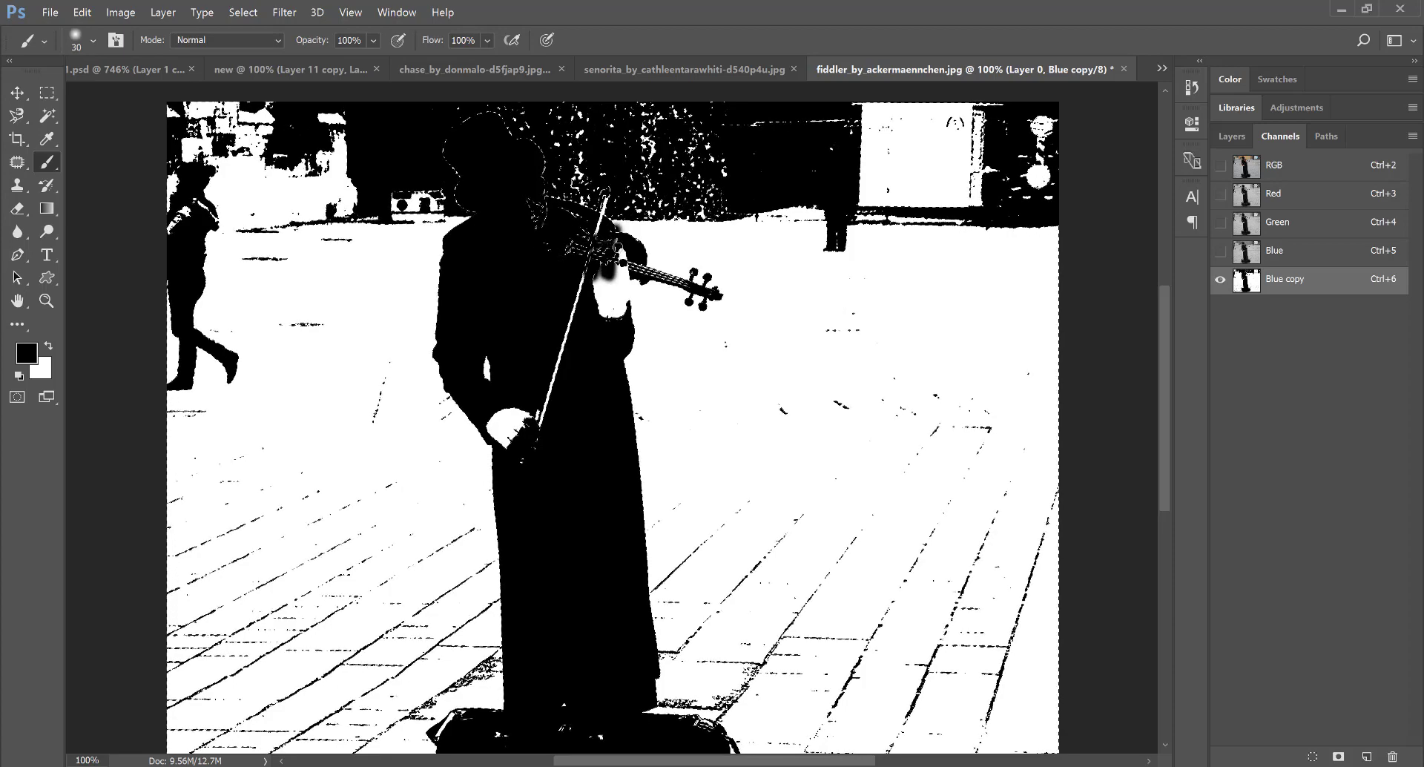
pyautogui.hotkey('ctrl', '+')
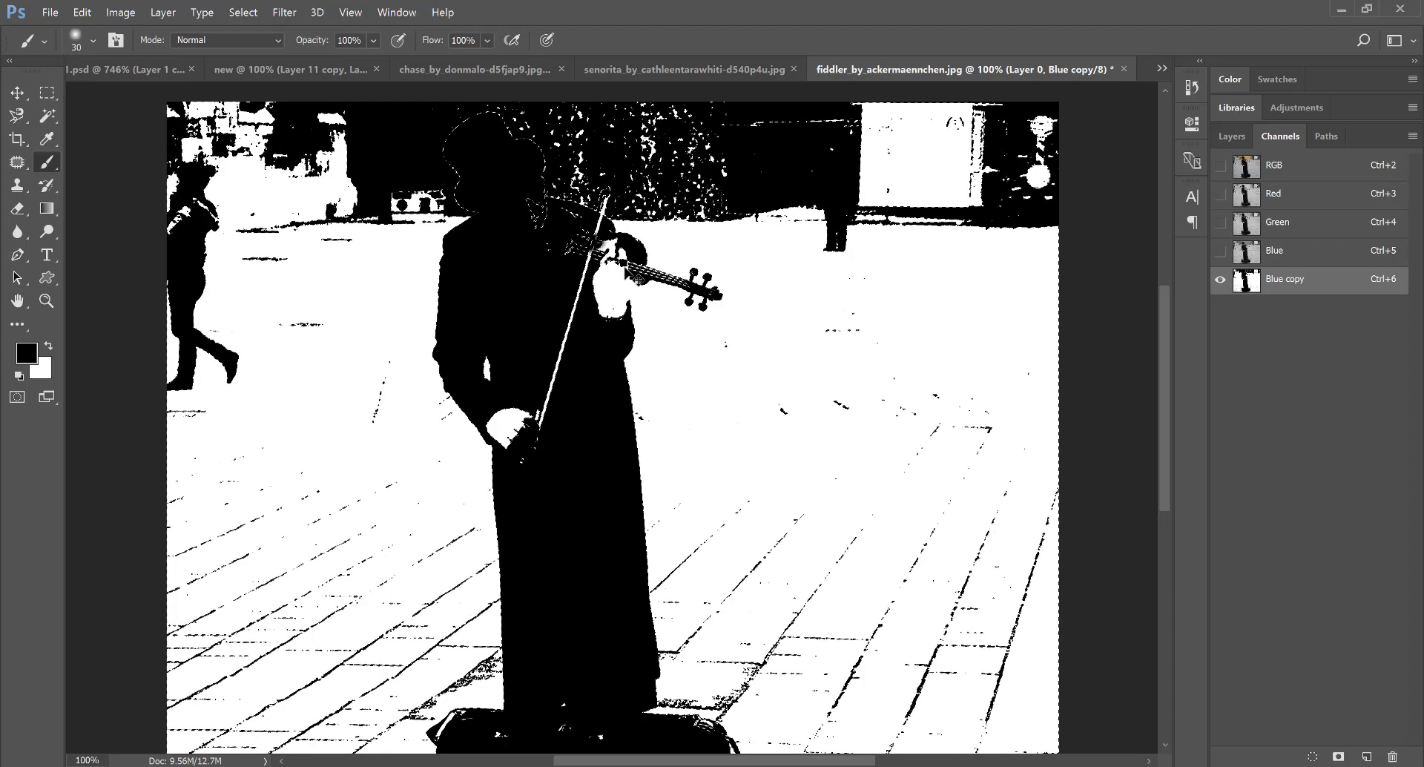
pyautogui.scroll(2, 623, 255)
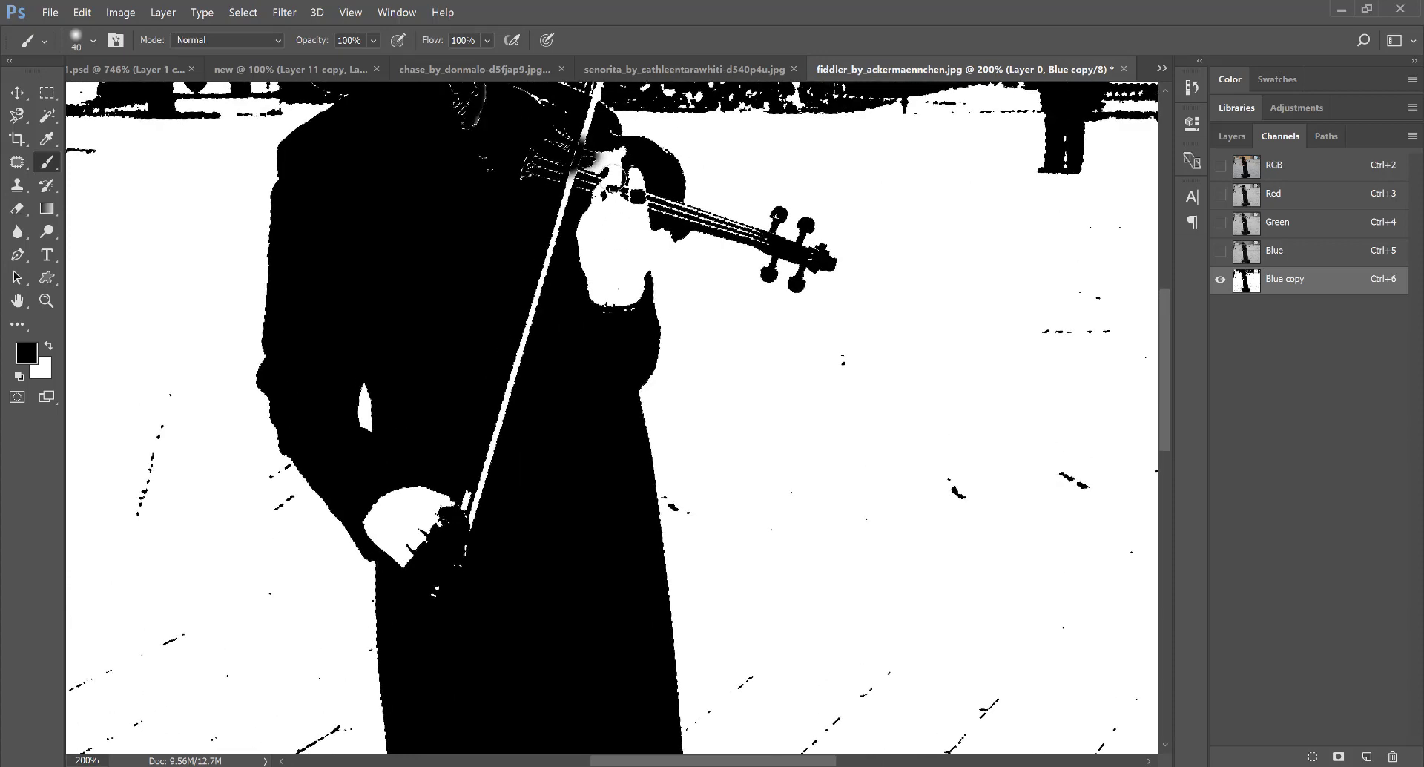
pyautogui.press(']')
pyautogui.hotkey('ctrl', 'z')
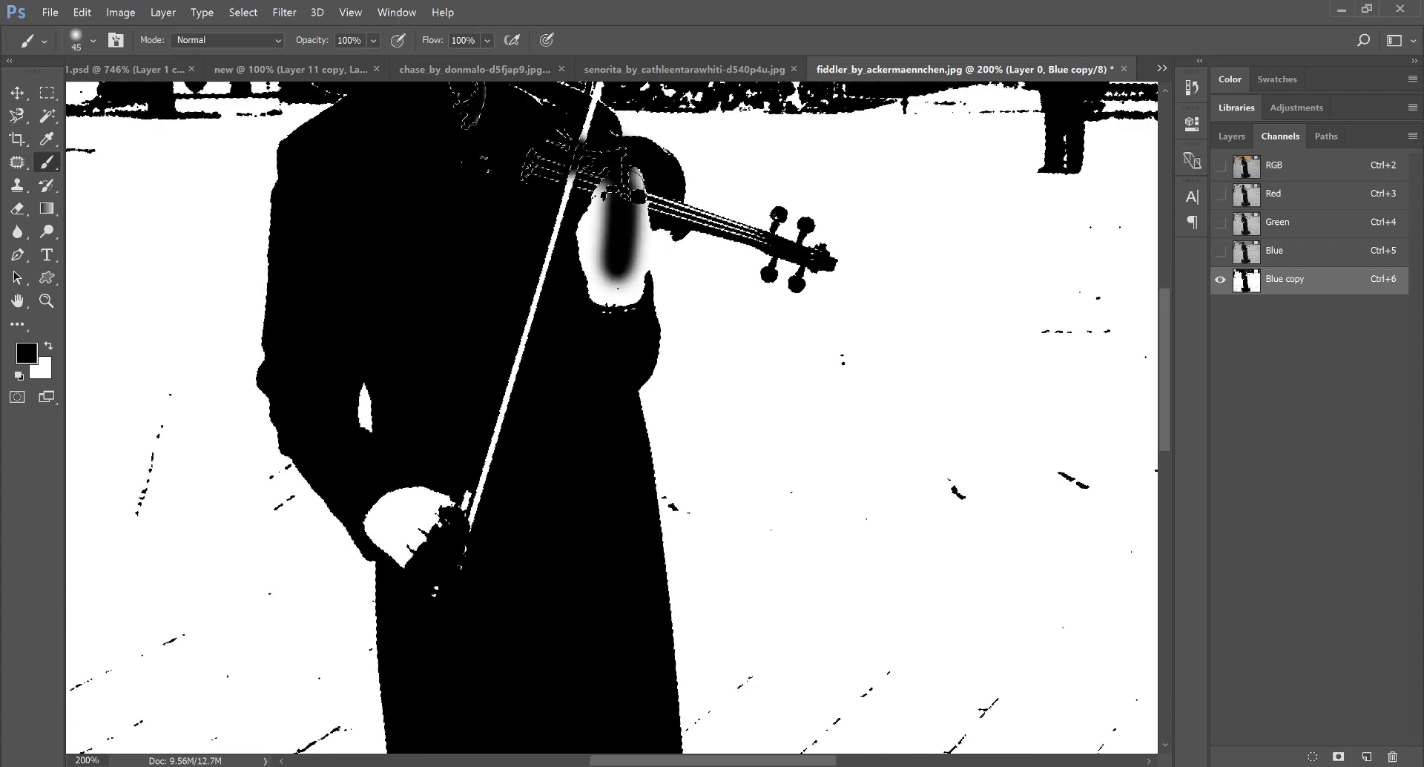
pyautogui.moveTo(638, 216)
pyautogui.mouseDown()
pyautogui.moveTo(635, 300)
pyautogui.moveTo(590, 228)
pyautogui.mouseUp()
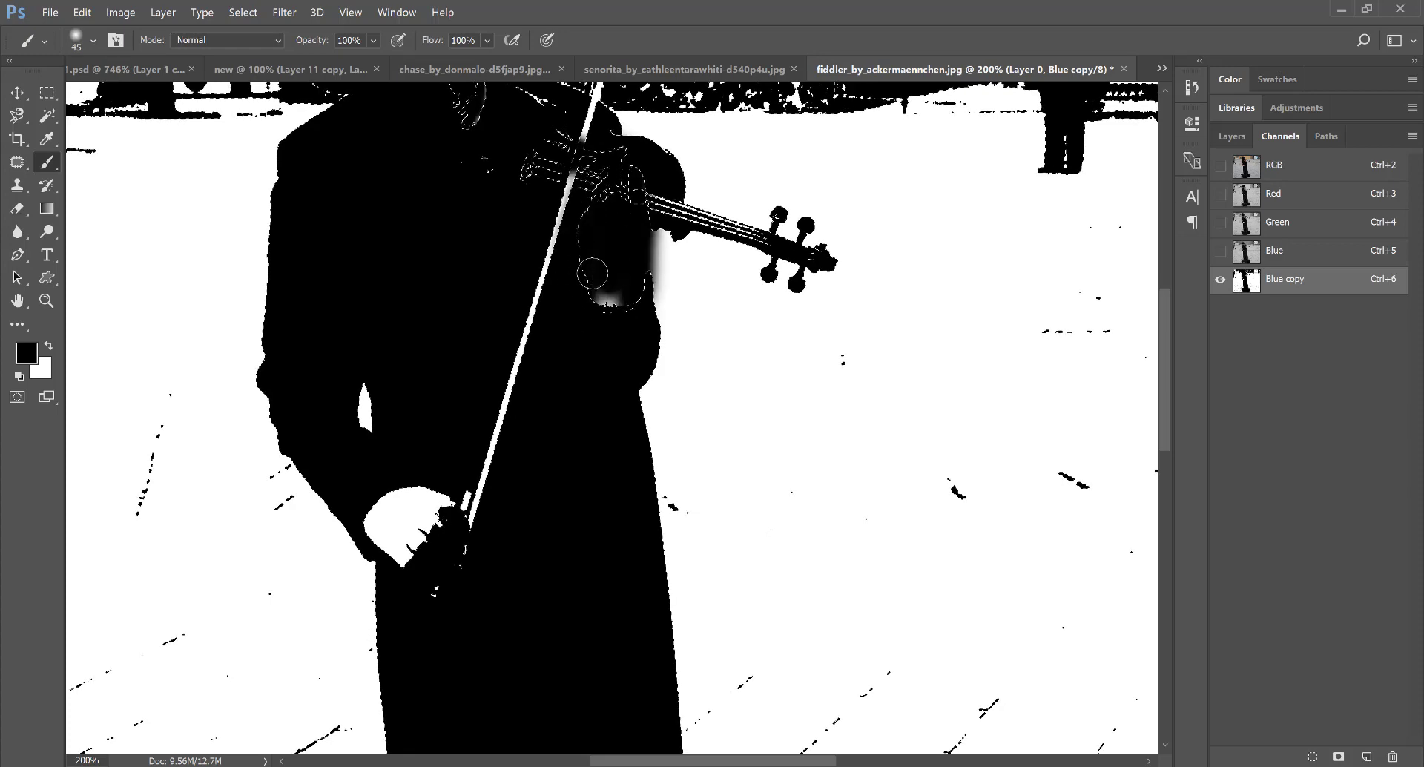
pyautogui.moveTo(441, 512); pyautogui.dragTo(542, 260)
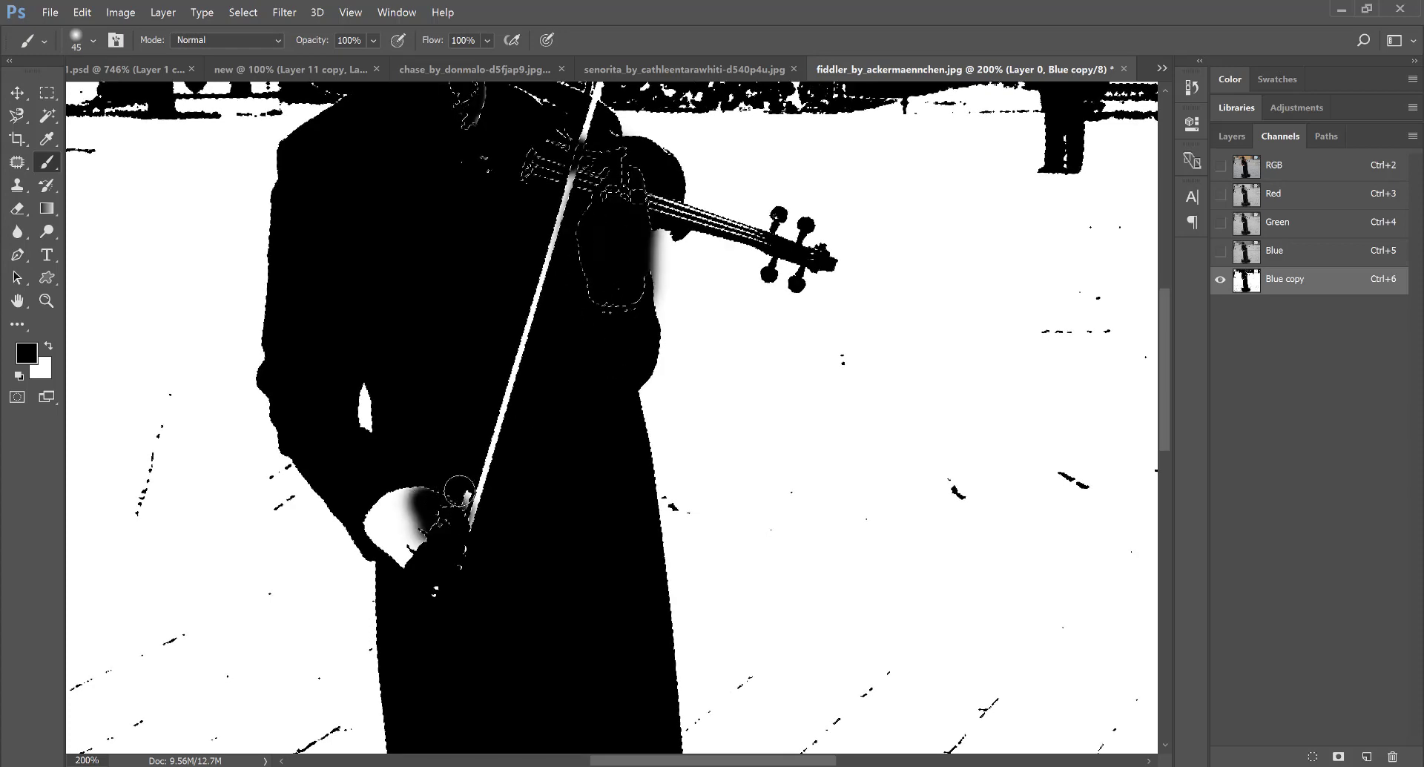
# - Paint black along the top edge of the fiddler's hand with a smaller brush
pyautogui.scroll(2, 727, 230)
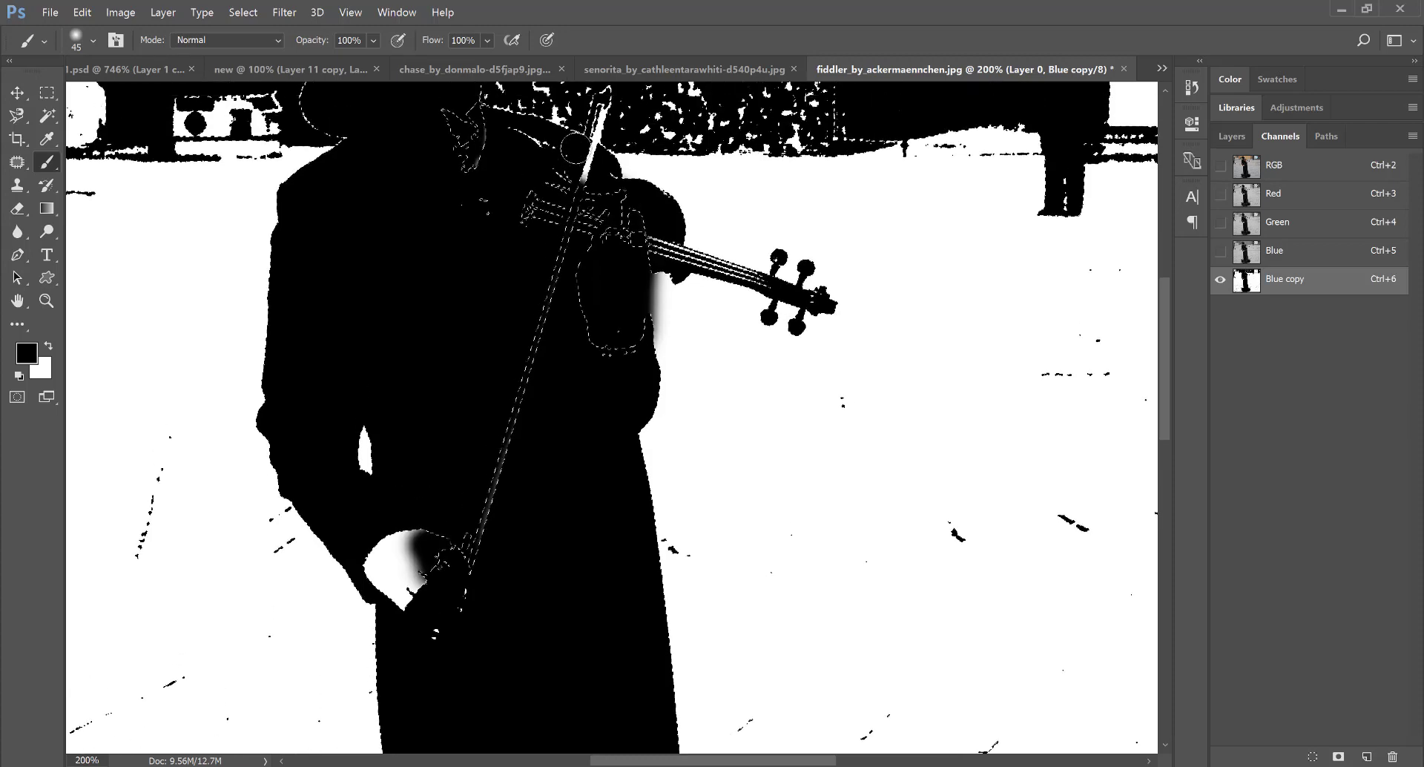
pyautogui.scroll(1, 727, 244)
pyautogui.press(']')
pyautogui.press(']')
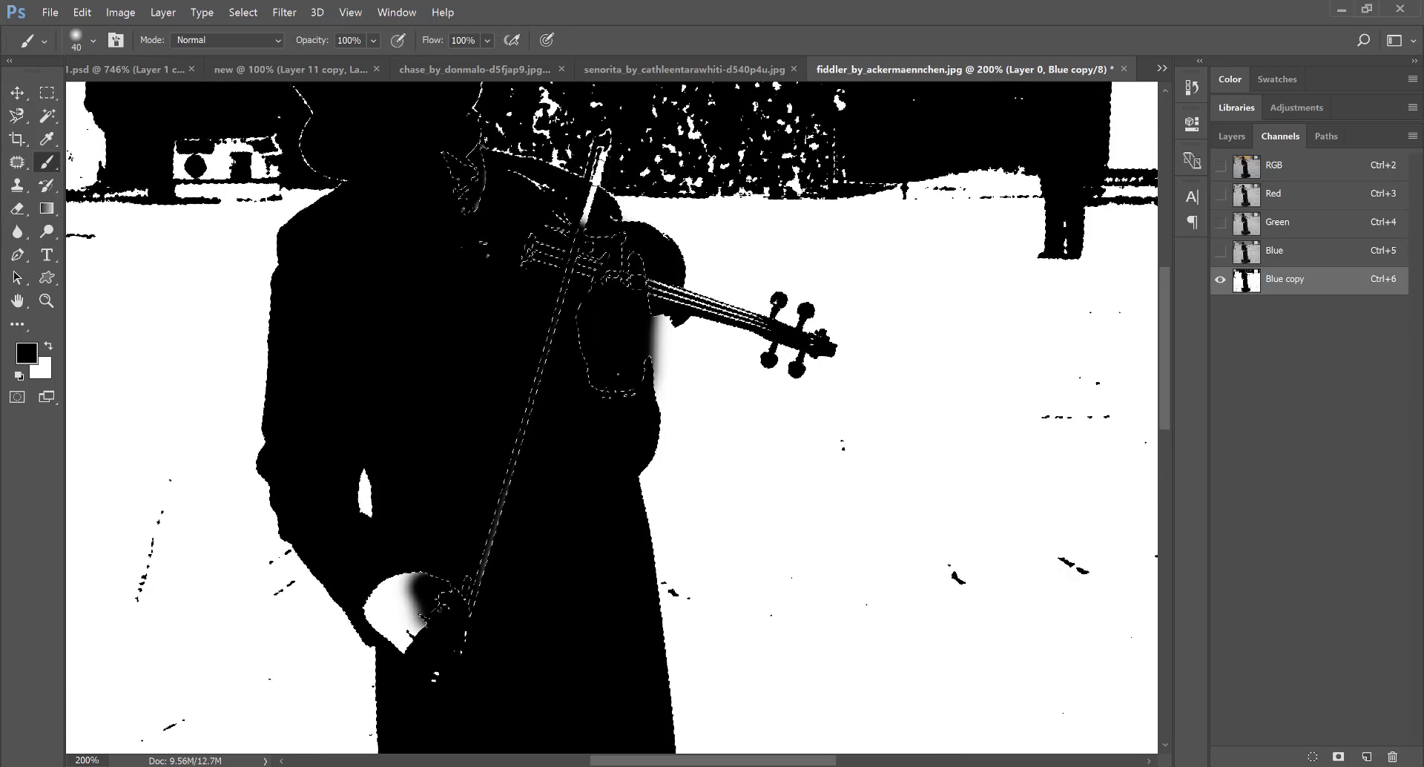
pyautogui.press('[')
pyautogui.press('[')
pyautogui.press('[')
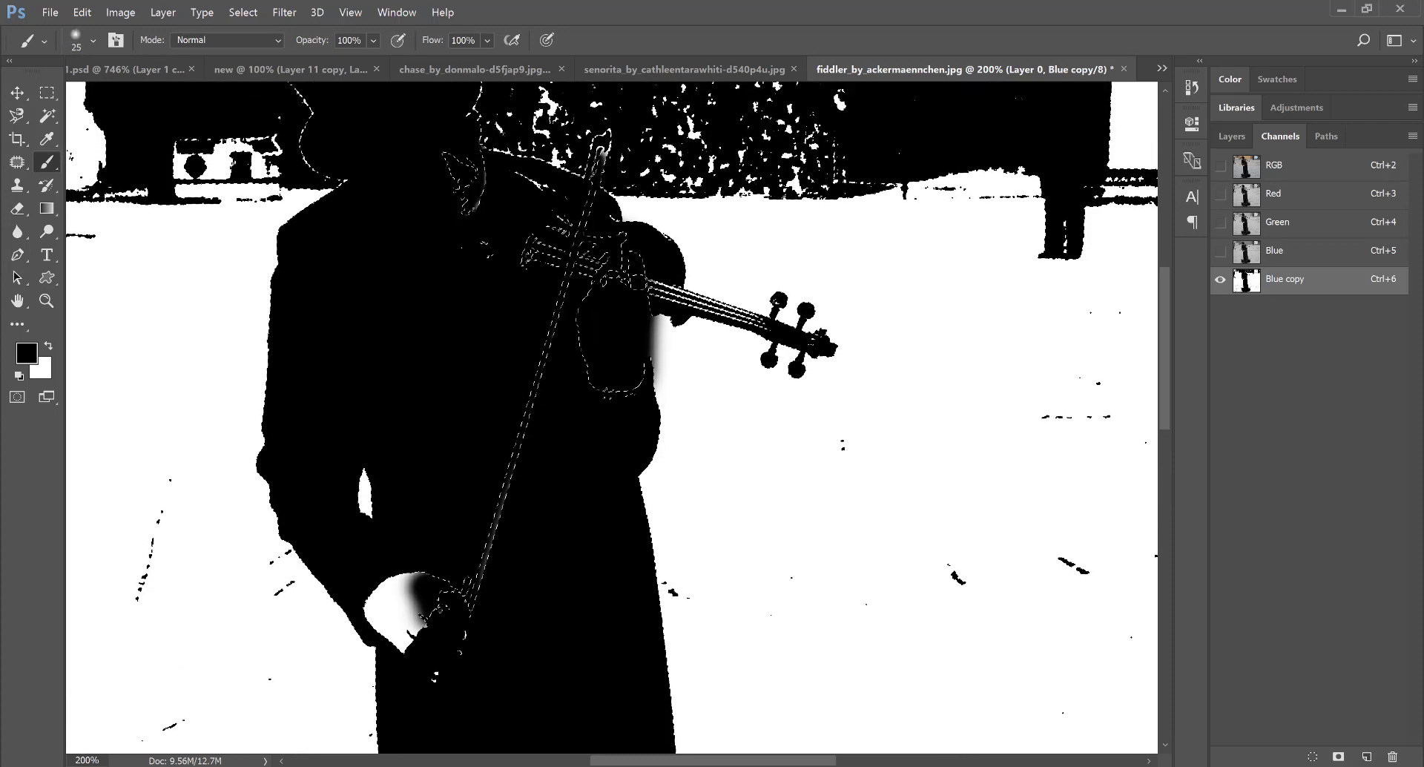
pyautogui.moveTo(416, 582)
pyautogui.mouseDown()
pyautogui.moveTo(383, 590)
pyautogui.moveTo(386, 627)
pyautogui.moveTo(404, 589)
pyautogui.mouseUp()
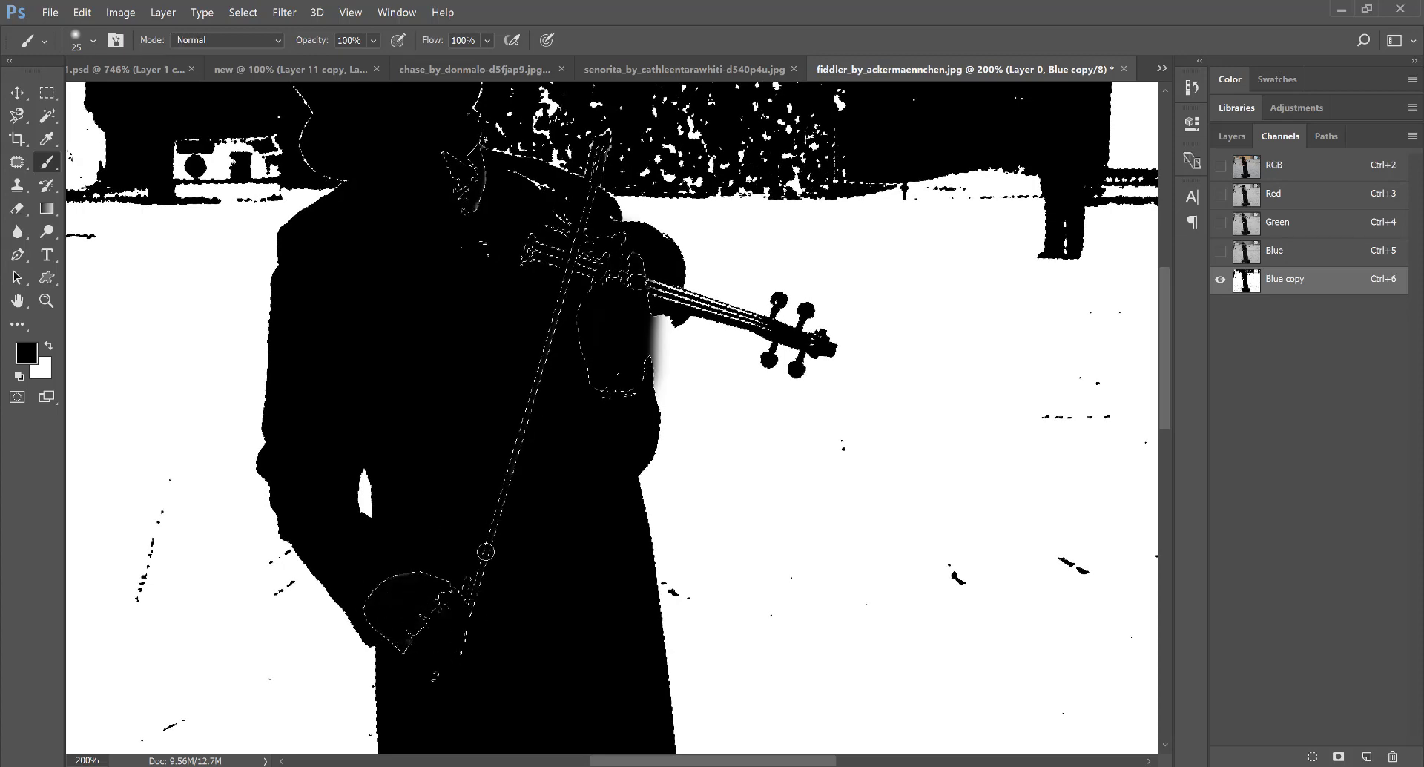
# - Blacken the white strap lines at the bag's upper left and upper right
pyautogui.scroll(-2, 611, 399)
pyautogui.scroll(-3, 594, 415)
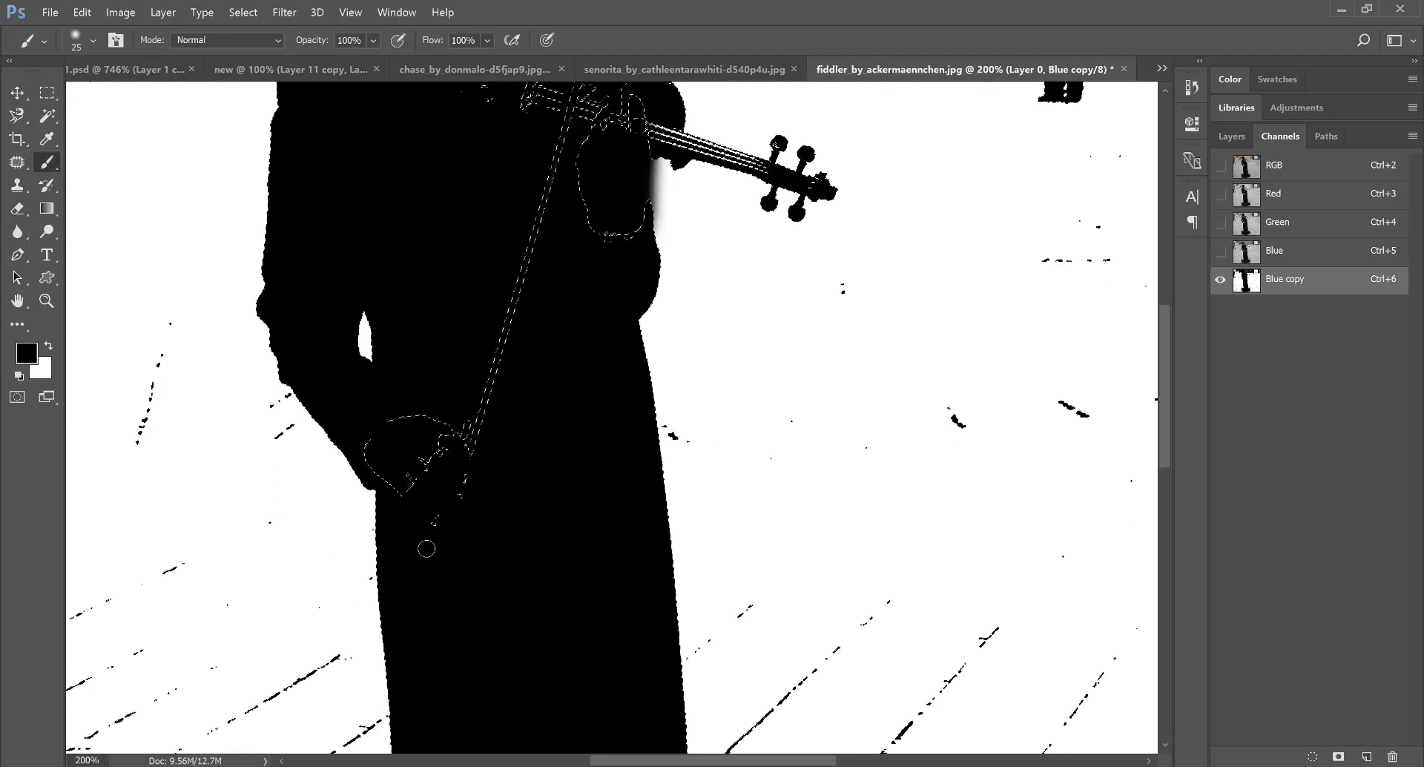
pyautogui.scroll(-5, 575, 658)
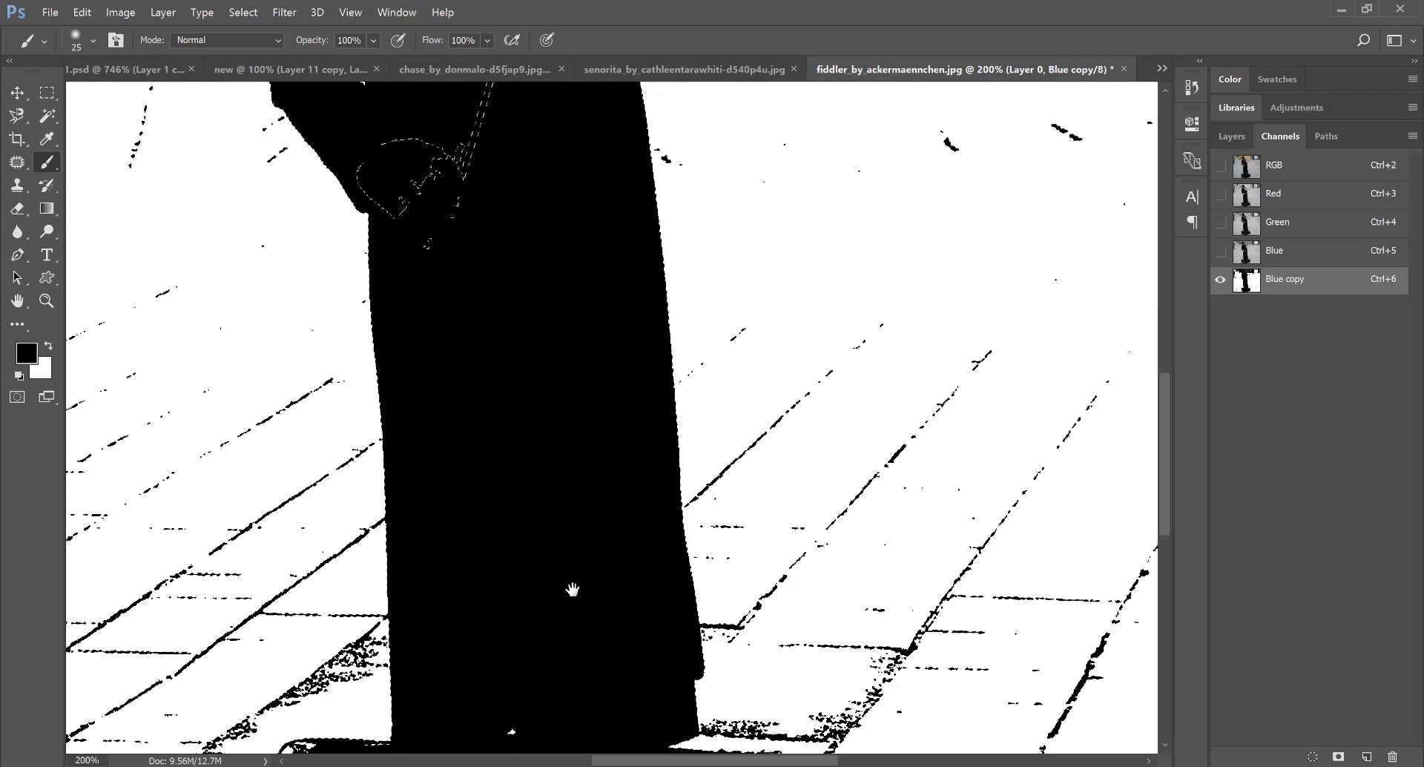
pyautogui.scroll(-5, 572, 586)
pyautogui.scroll(-2, 534, 445)
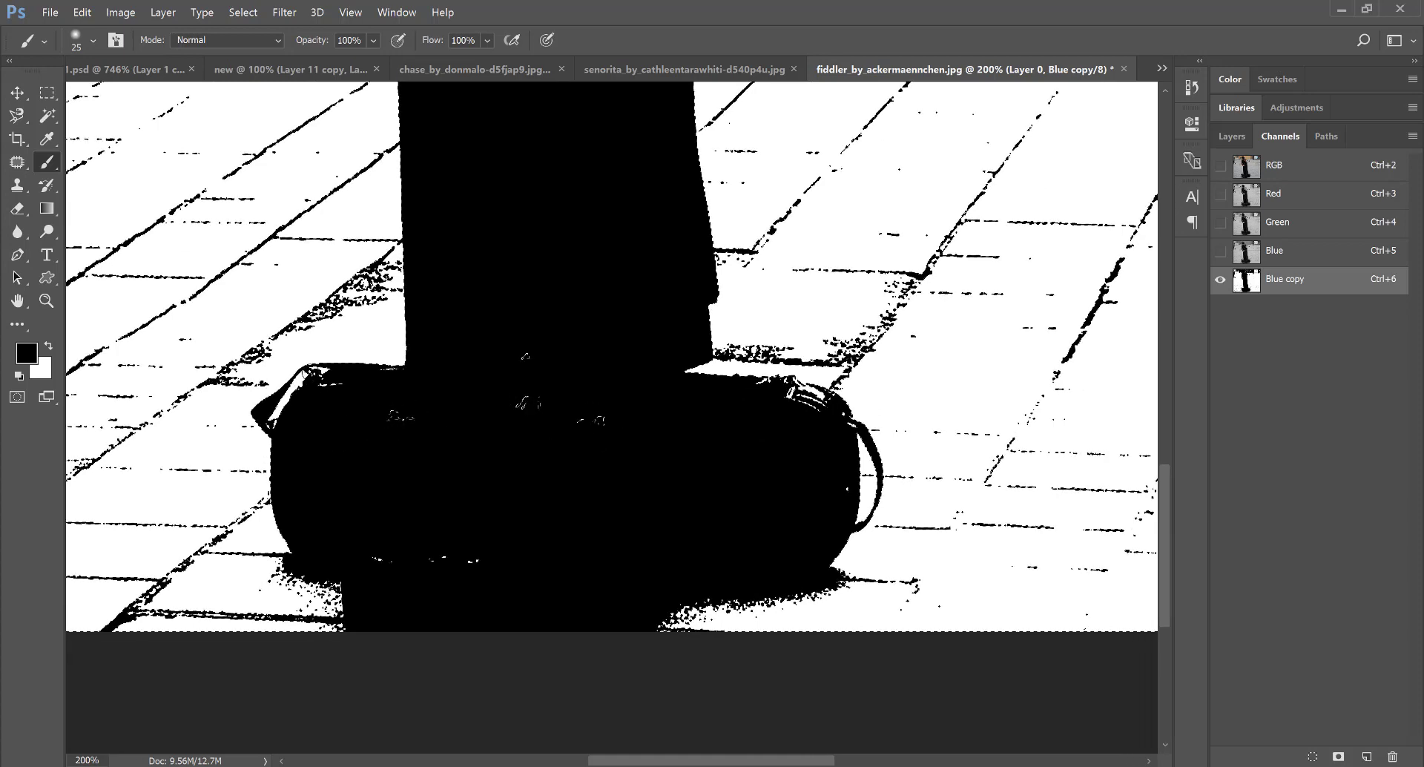
pyautogui.moveTo(315, 371)
pyautogui.mouseDown()
pyautogui.moveTo(274, 406)
pyautogui.moveTo(334, 376)
pyautogui.mouseUp()
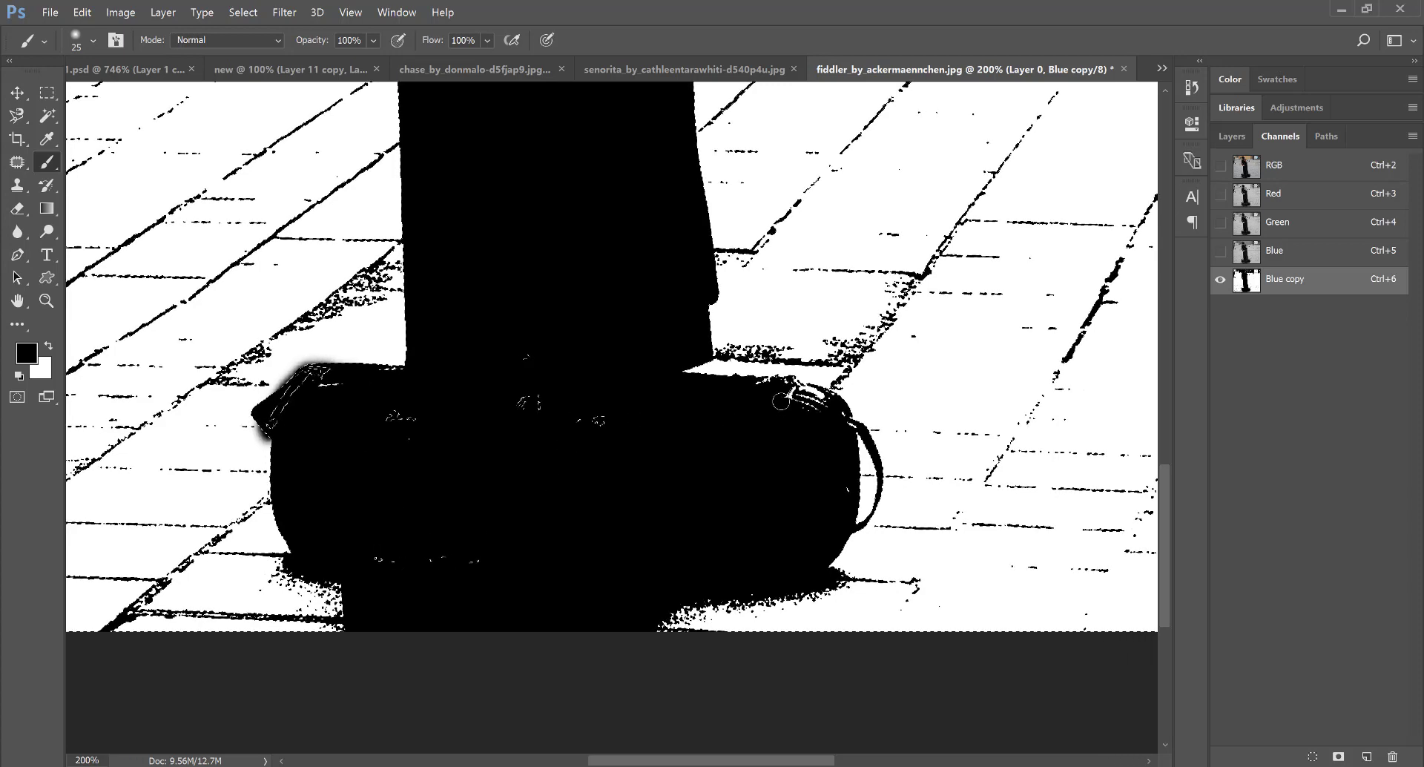
pyautogui.moveTo(781, 400); pyautogui.dragTo(768, 392)
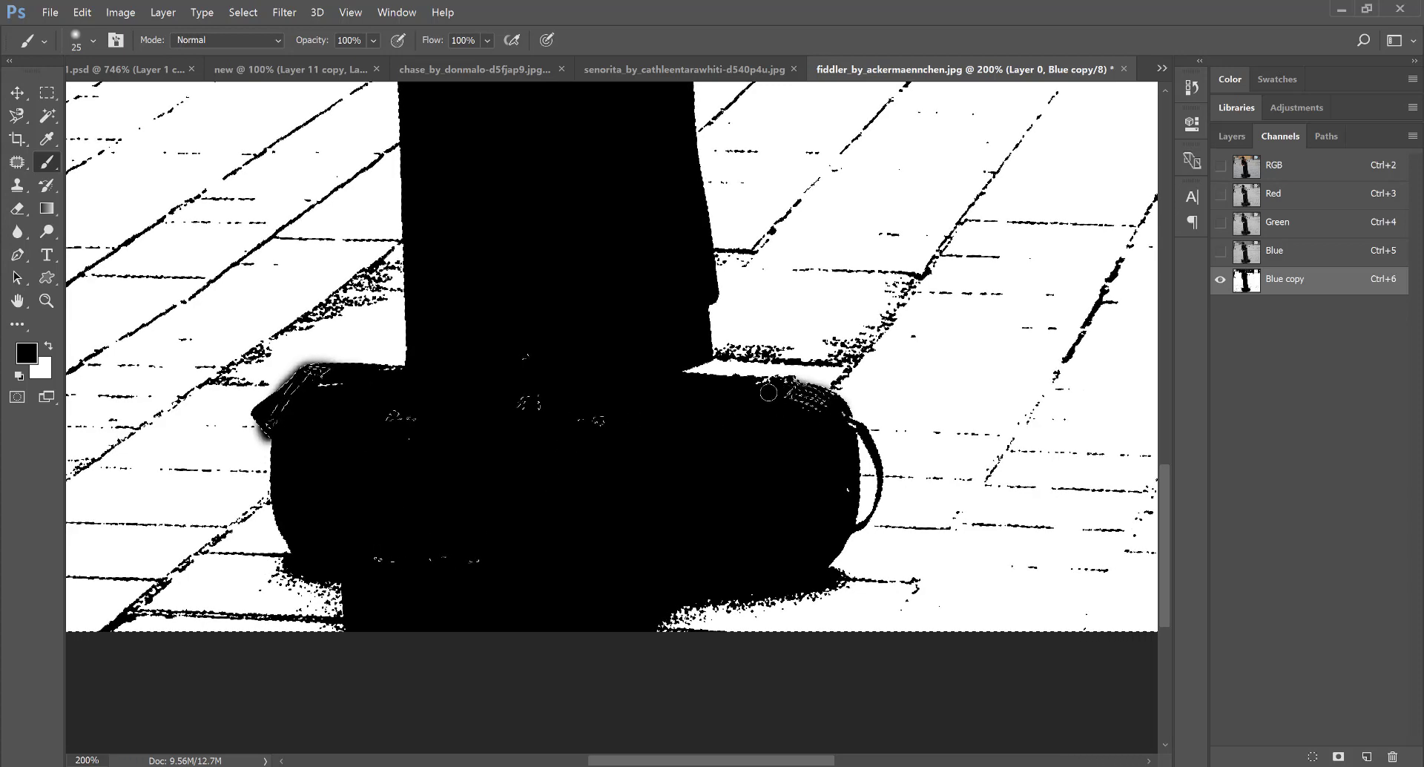
# - Zoom the view back out with the Zoom tool
pyautogui.scroll(5, 490, 442)
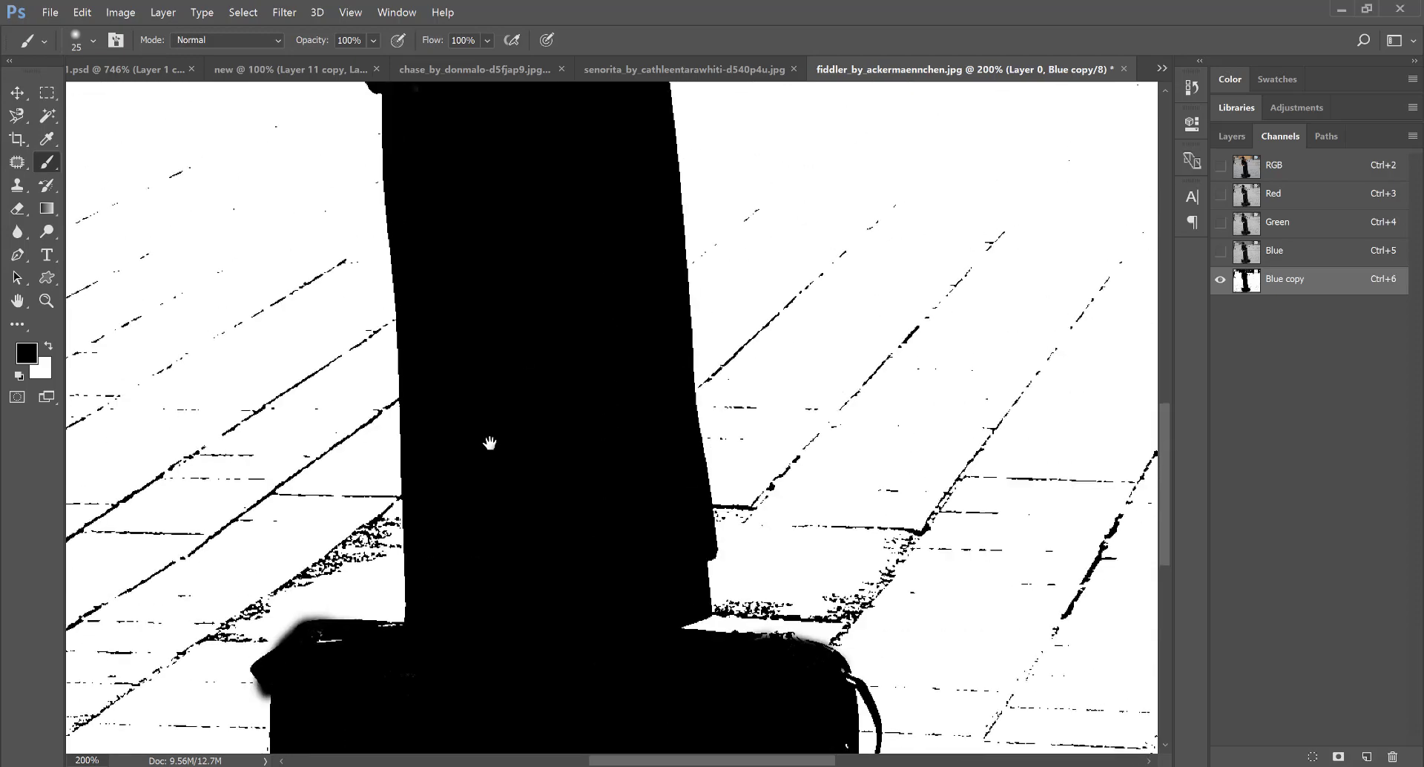
pyautogui.click(46, 301)
pyautogui.scroll(2, 515, 236)
pyautogui.scroll(-5, 560, 289)
pyautogui.scroll(-1, 645, 306)
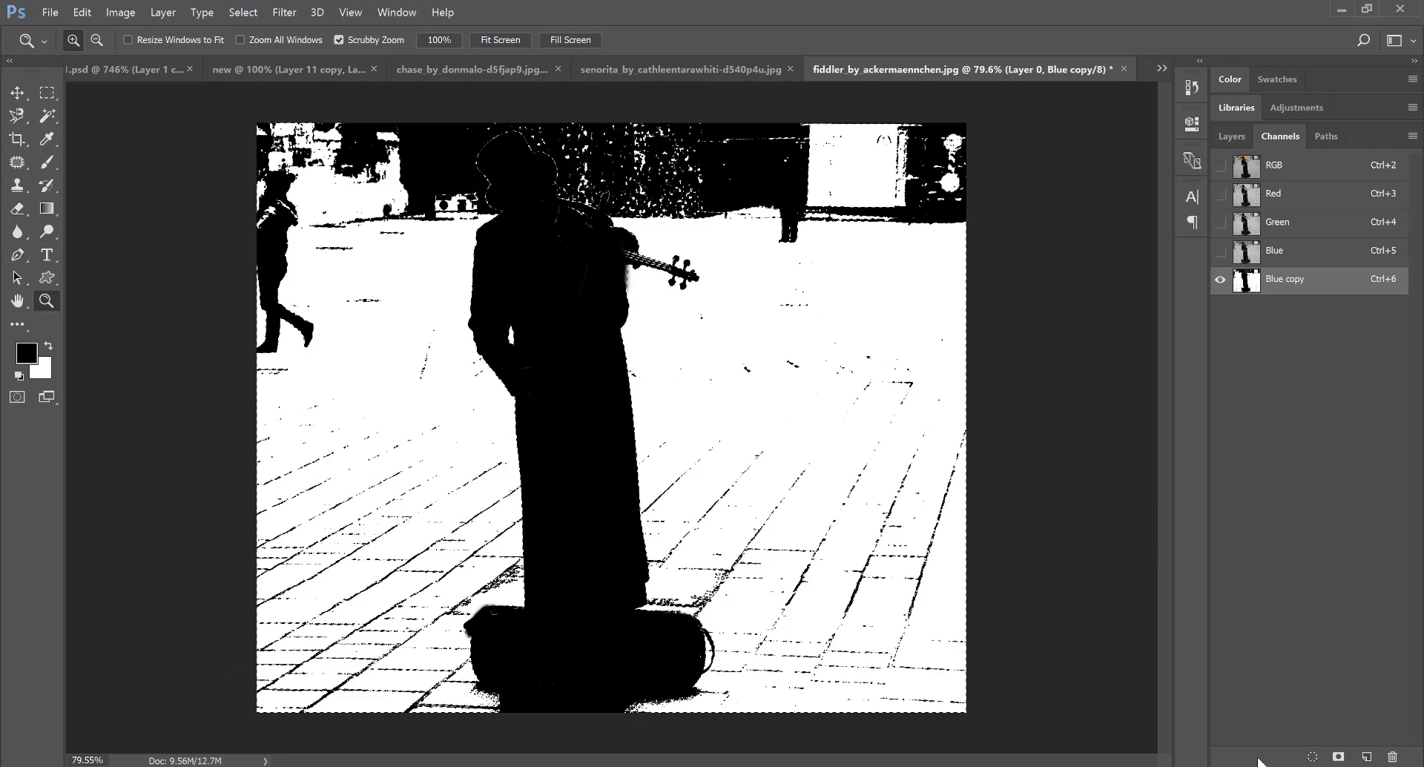
# - Show RGB, hide Blue copy, and add an inverted layer mask isolating the fiddler
pyautogui.click(1220, 166)
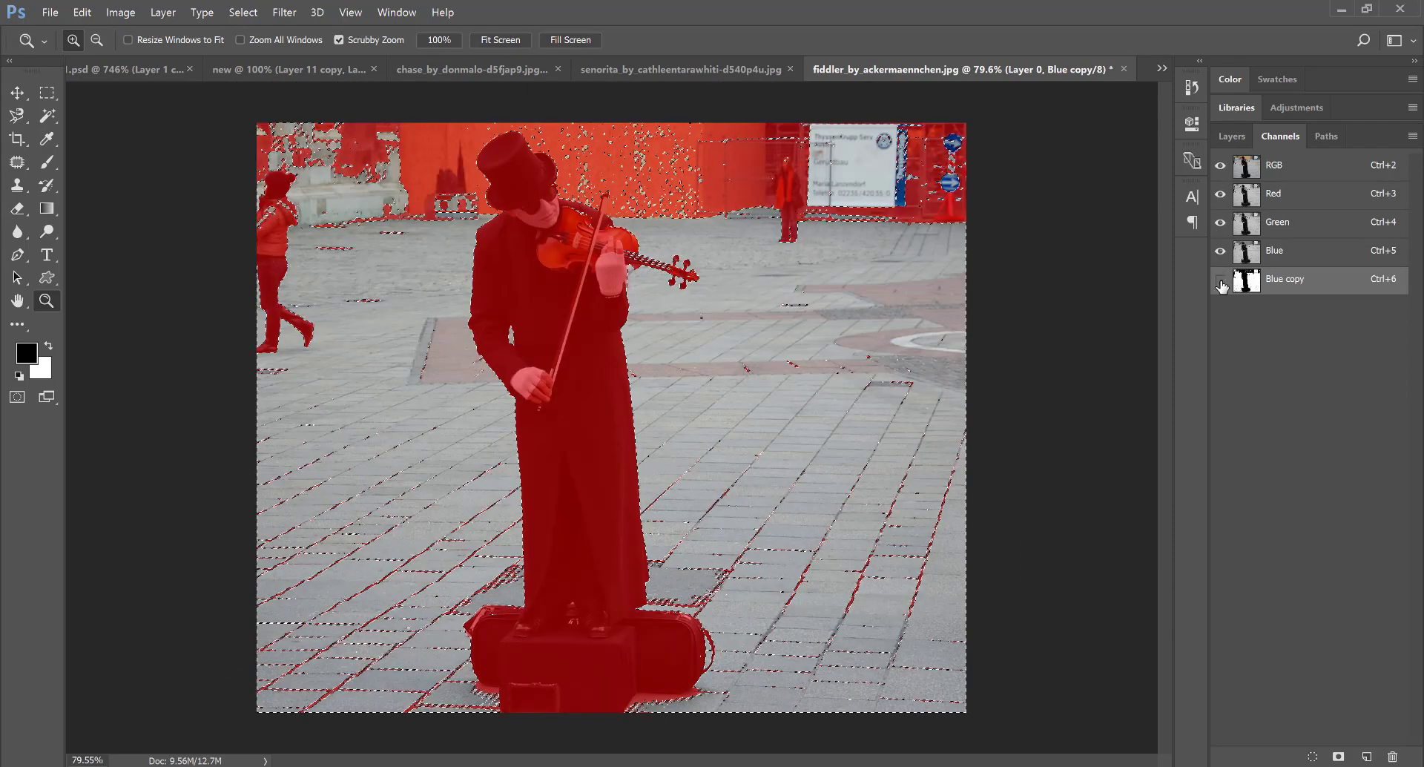
pyautogui.click(1220, 280)
pyautogui.click(1232, 135)
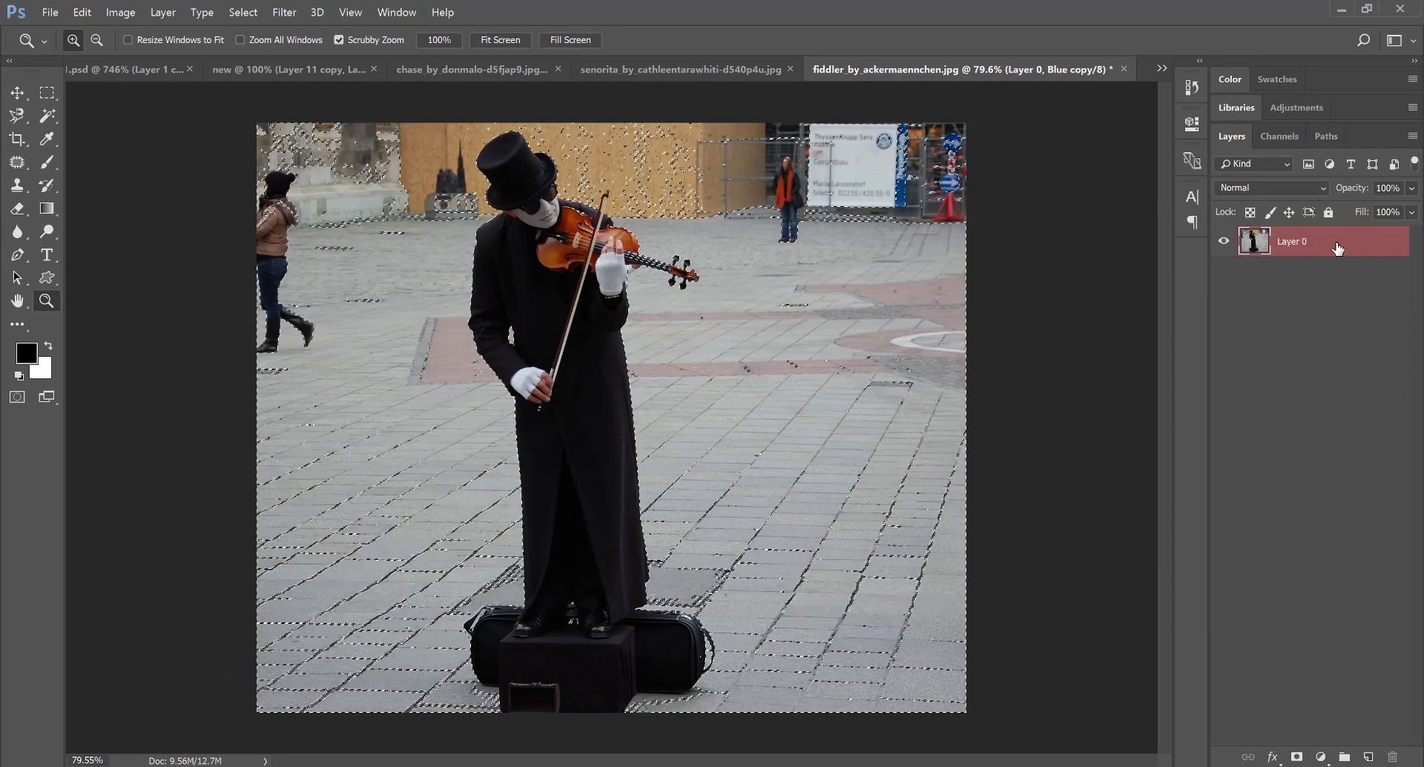
pyautogui.click(1297, 758)
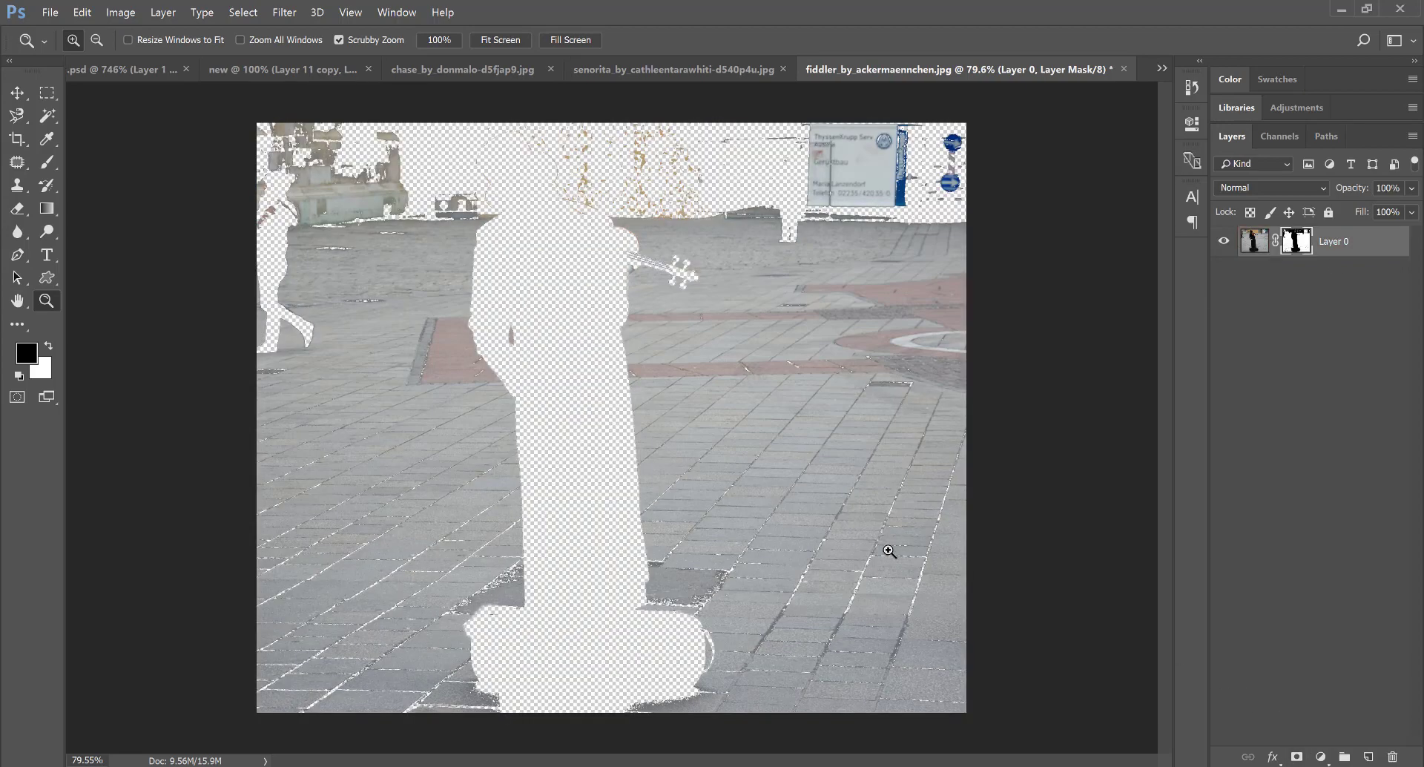
pyautogui.hotkey('ctrl', 'i')
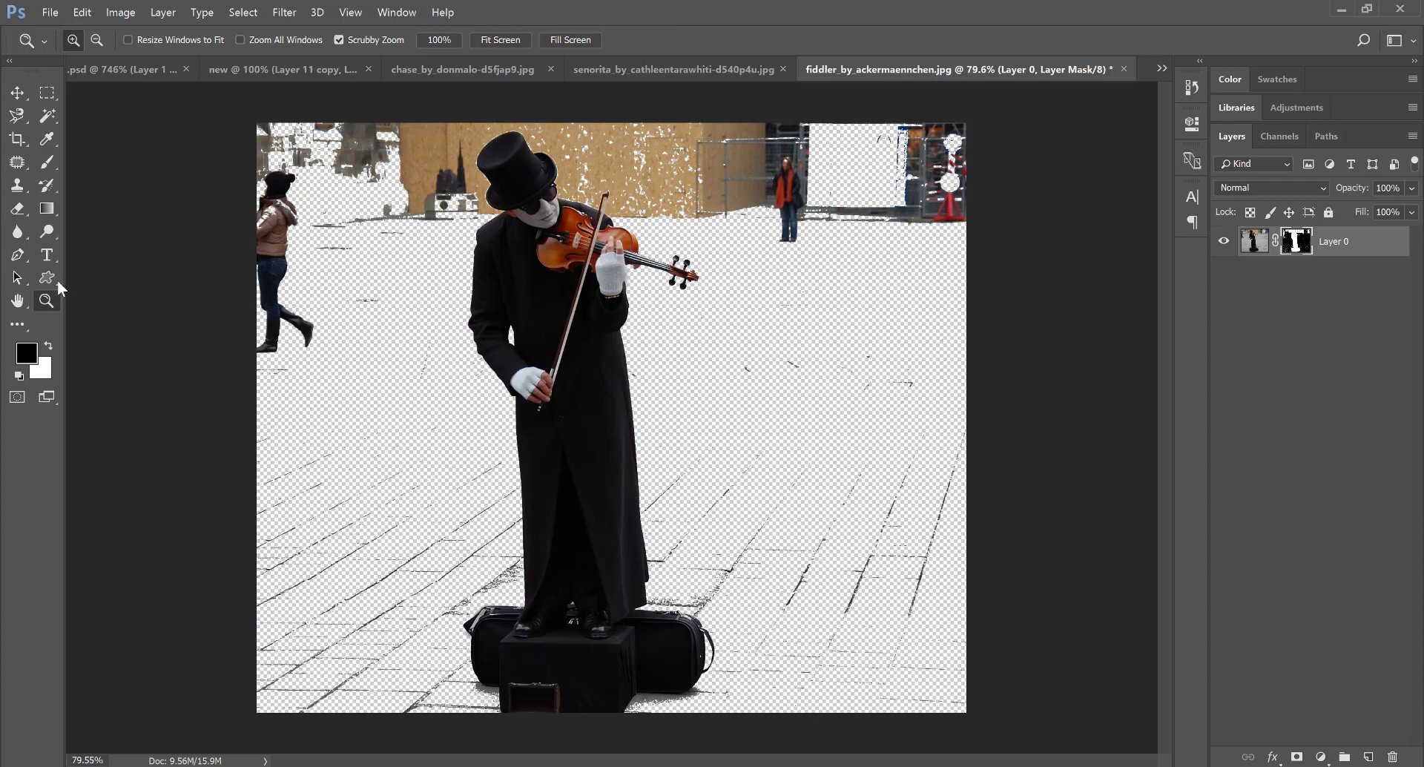
# - Zoom in on the fiddler and drag his layer toward the misty-rock composite document
pyautogui.click(586, 240)
pyautogui.click(593, 301)
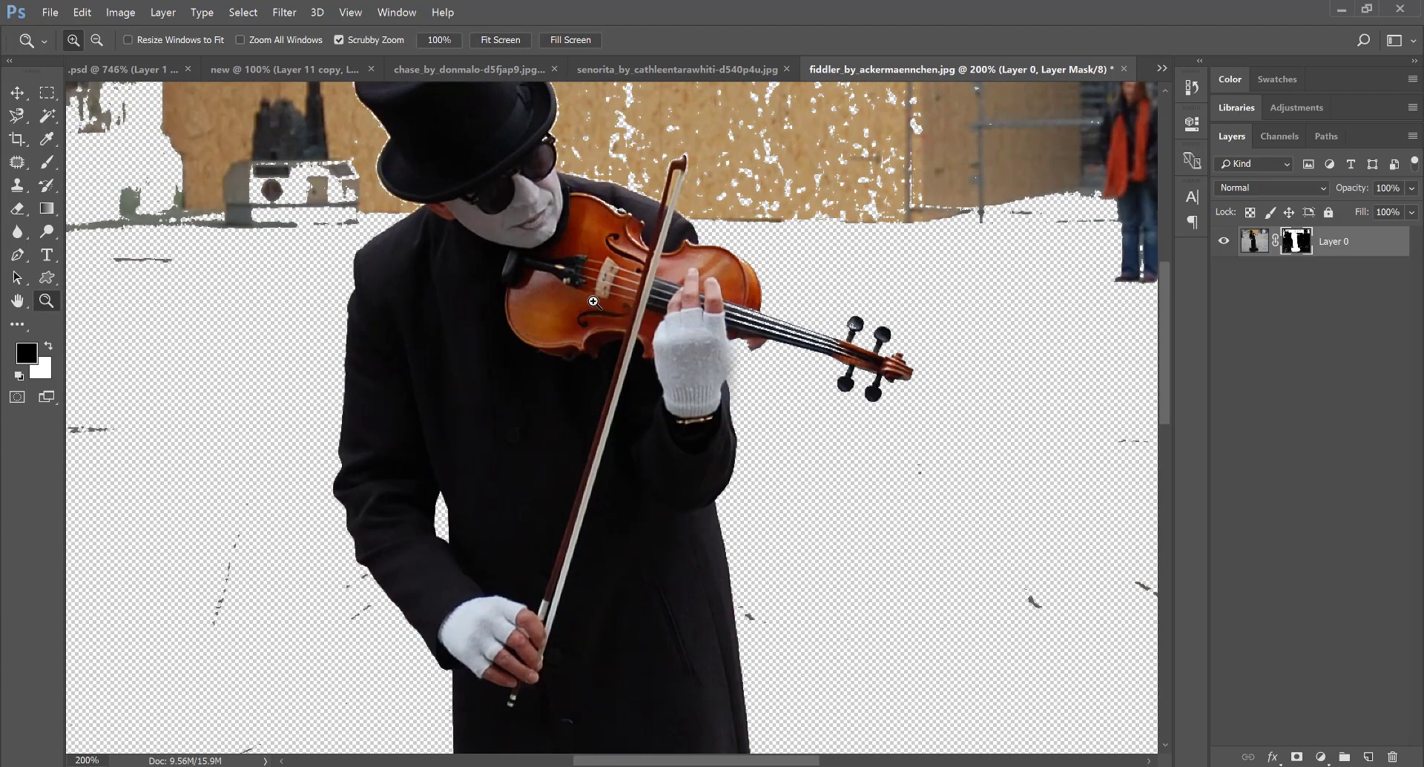
pyautogui.moveTo(613, 357); pyautogui.dragTo(592, 411)
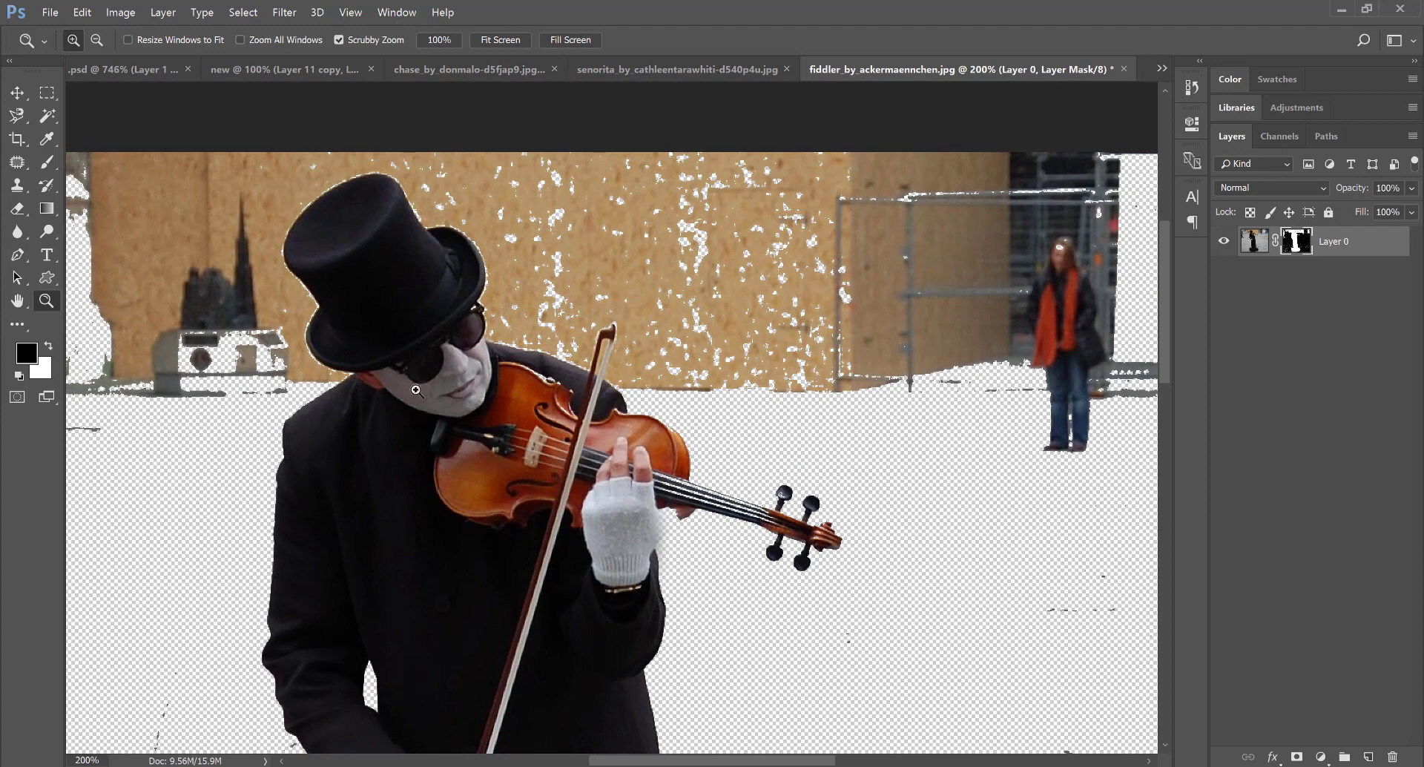
pyautogui.click(17, 92)
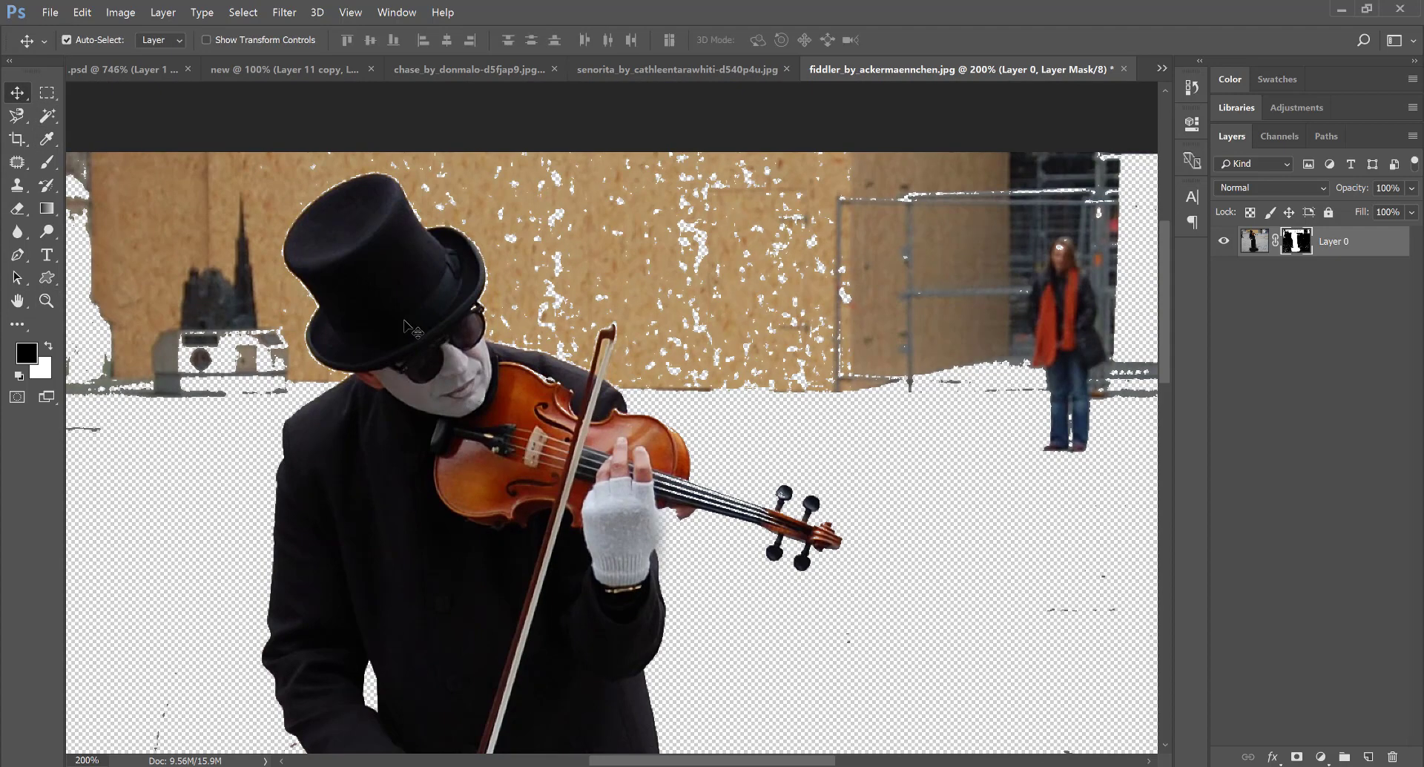
pyautogui.moveTo(549, 282)
pyautogui.mouseDown()
pyautogui.moveTo(613, 91)
pyautogui.moveTo(623, 279)
pyautogui.mouseUp()
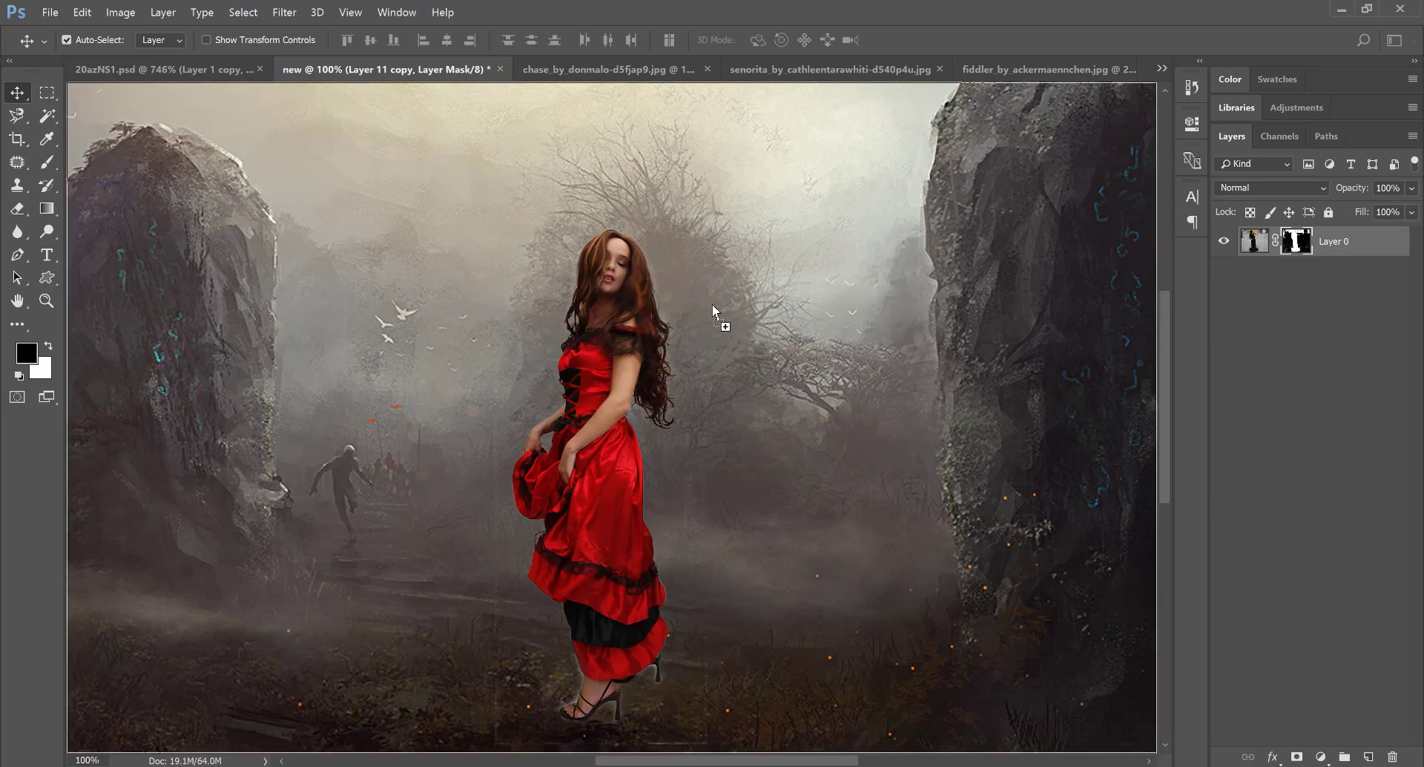
# - Drop the fiddler in as Layer 12, hide the woman in red, and shift him about 94 px left
pyautogui.moveTo(713, 311)
pyautogui.mouseDown()
pyautogui.moveTo(754, 308)
pyautogui.moveTo(753, 282)
pyautogui.mouseUp()
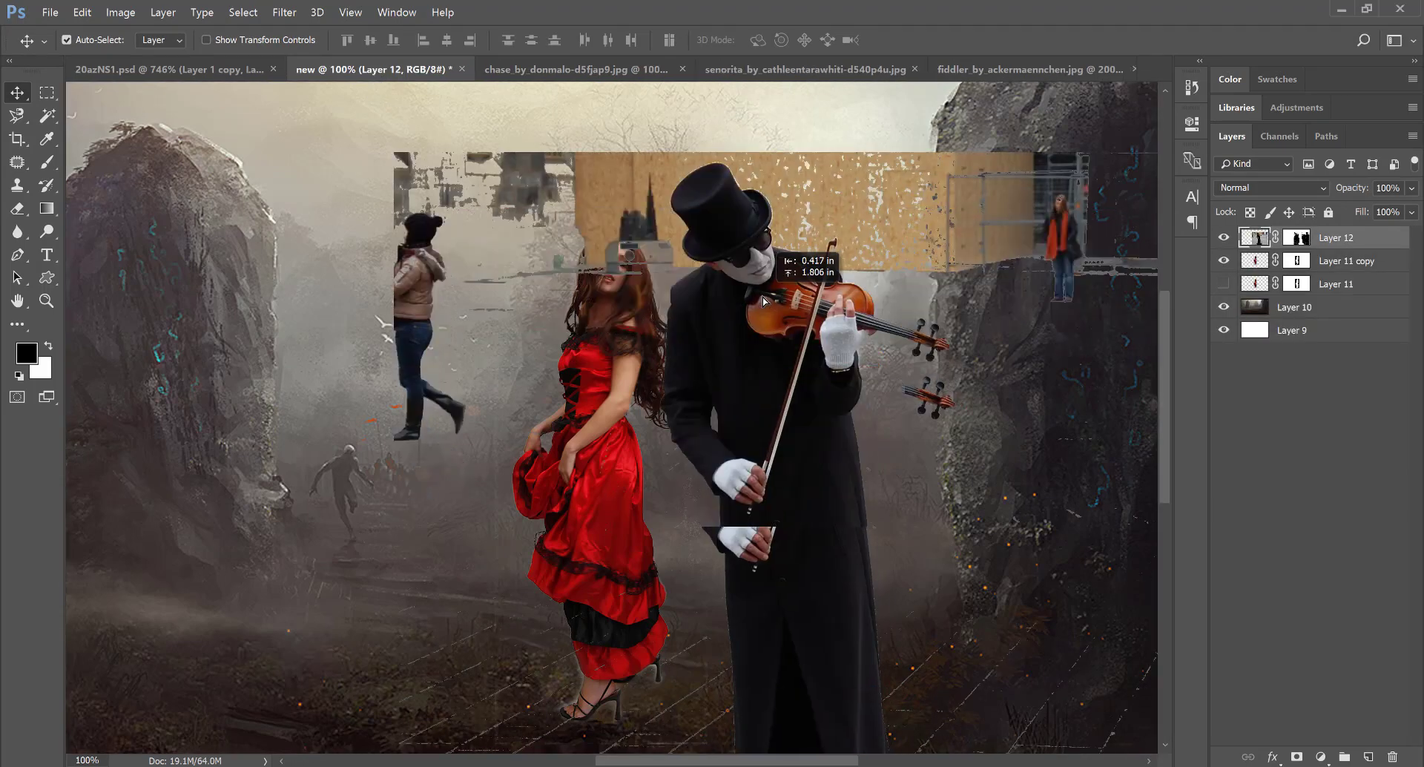
pyautogui.moveTo(586, 482); pyautogui.dragTo(438, 488)
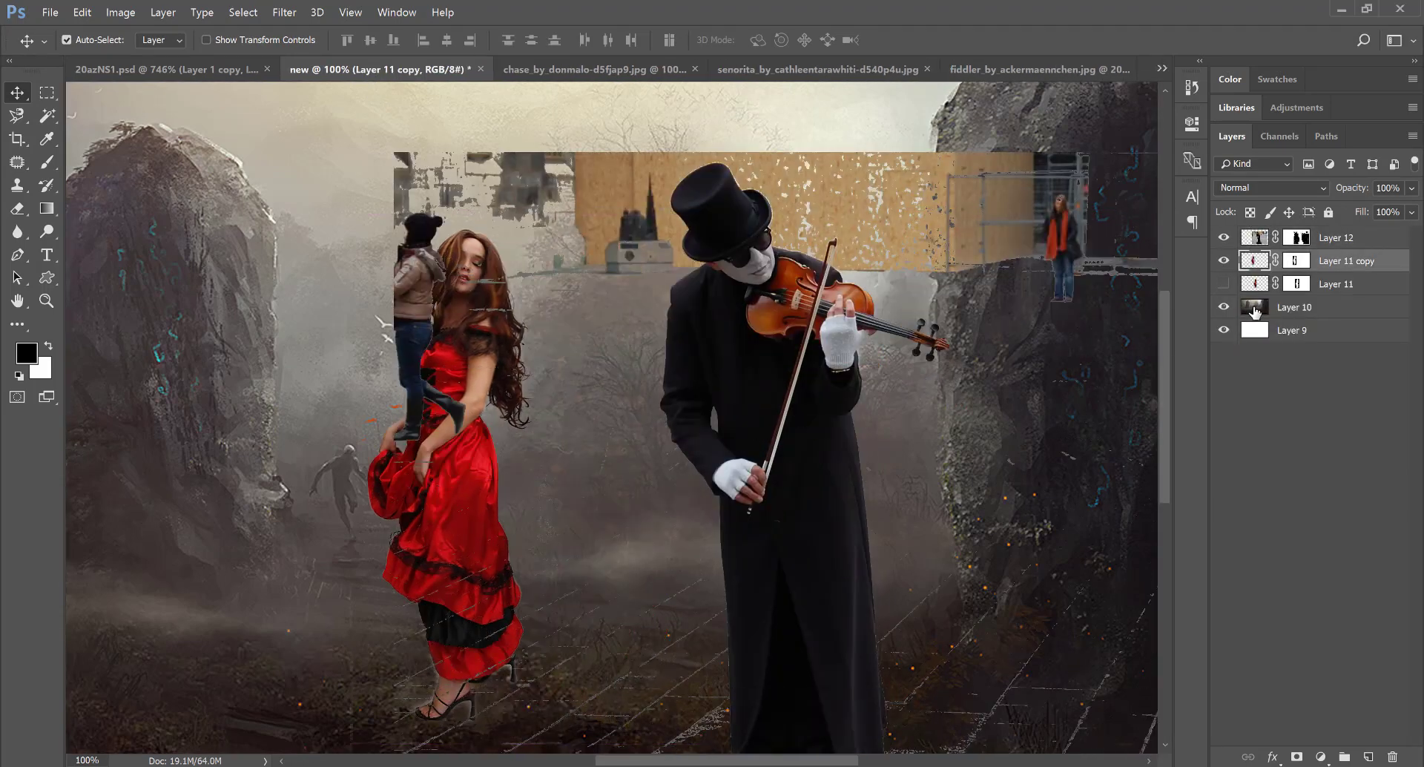
pyautogui.click(1224, 260)
pyautogui.moveTo(761, 349); pyautogui.dragTo(649, 368)
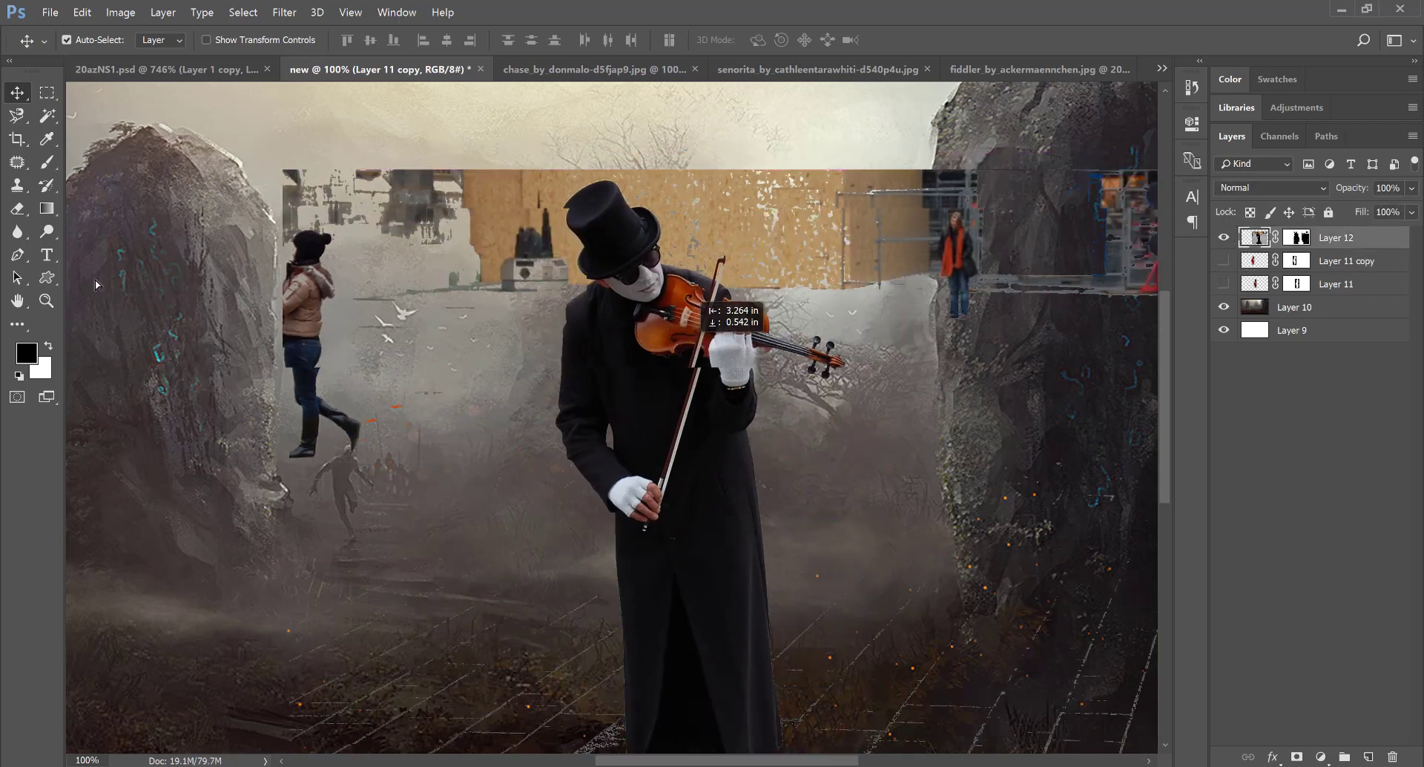
# - On Layer 12's mask, paint black to hide the pink-jacket woman, then zoom to 200%
pyautogui.press('b')
pyautogui.press('x')
pyautogui.click(1297, 237)
pyautogui.press('x')
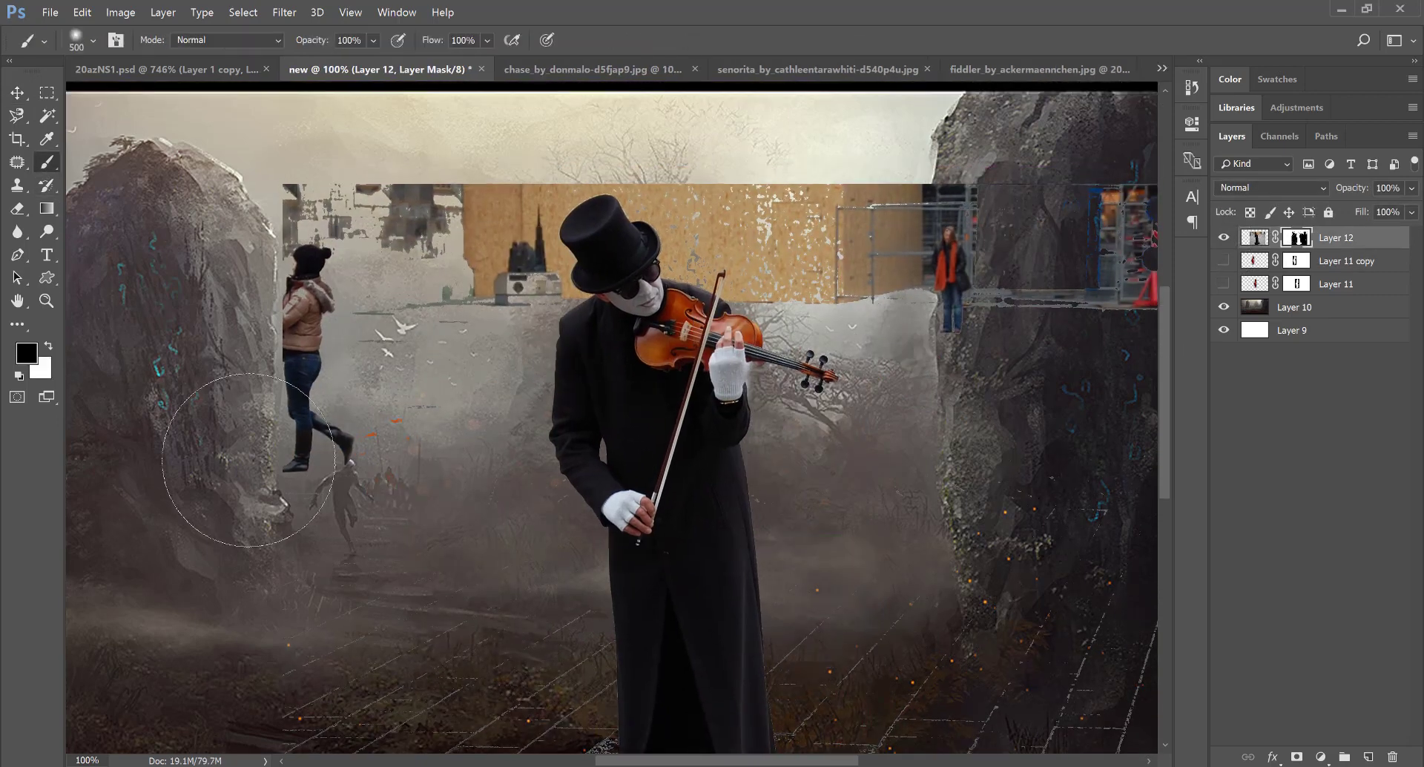
pyautogui.moveTo(280, 445)
pyautogui.mouseDown()
pyautogui.moveTo(311, 260)
pyautogui.moveTo(285, 346)
pyautogui.moveTo(437, 220)
pyautogui.moveTo(415, 265)
pyautogui.mouseUp()
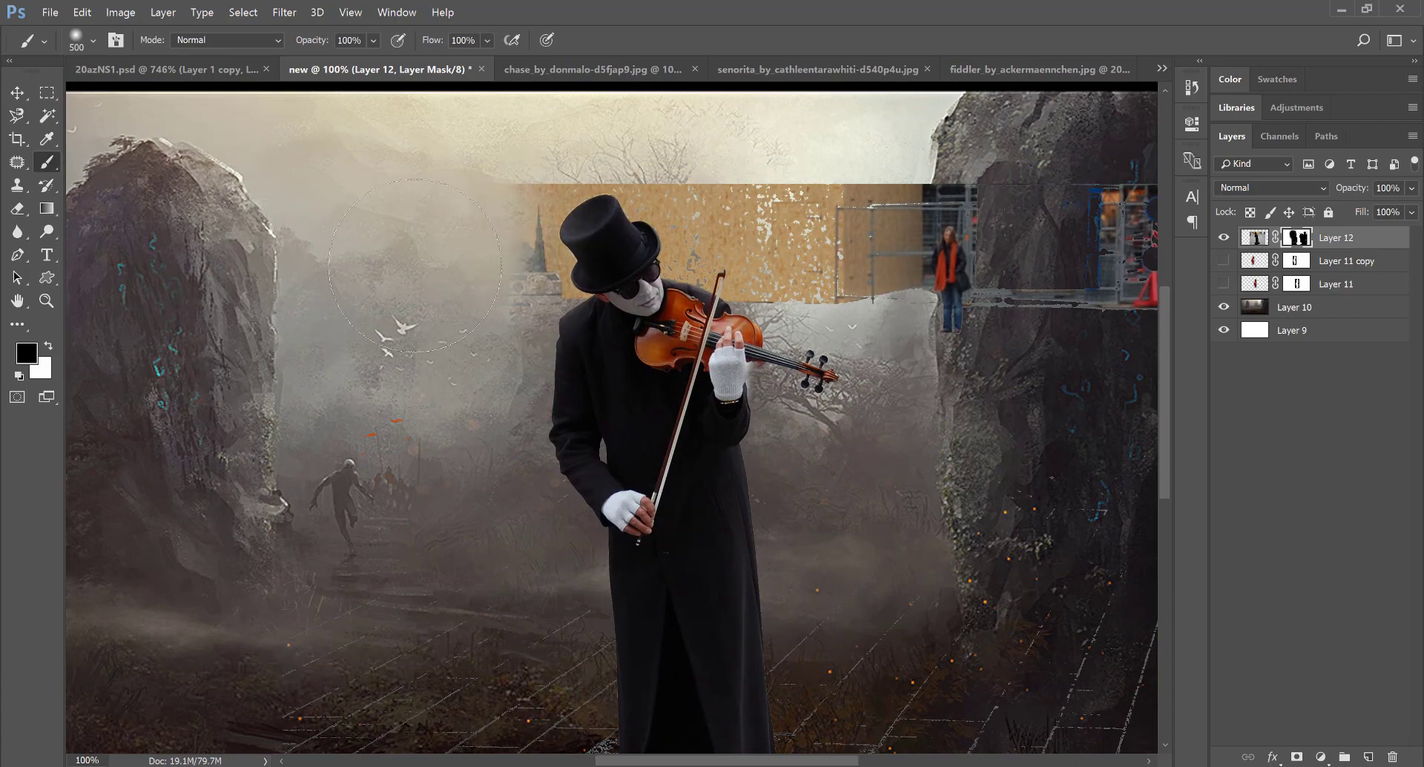
pyautogui.hotkey('ctrl', '+')
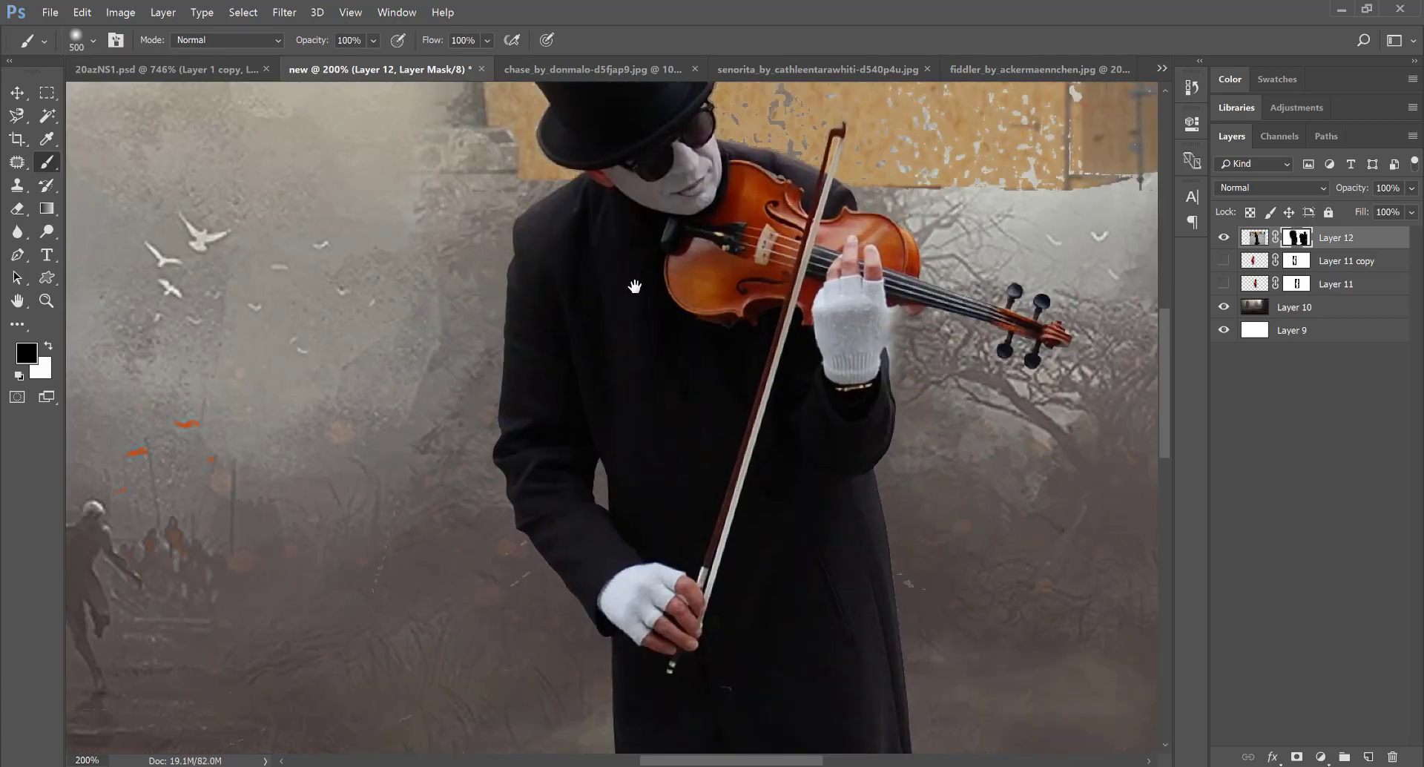
pyautogui.moveTo(570, 403); pyautogui.dragTo(569, 465)
# - Fade the castle wall and tan panel edges into fog and soften the hat's left edge
pyautogui.press('[')
pyautogui.press('[')
pyautogui.press('[')
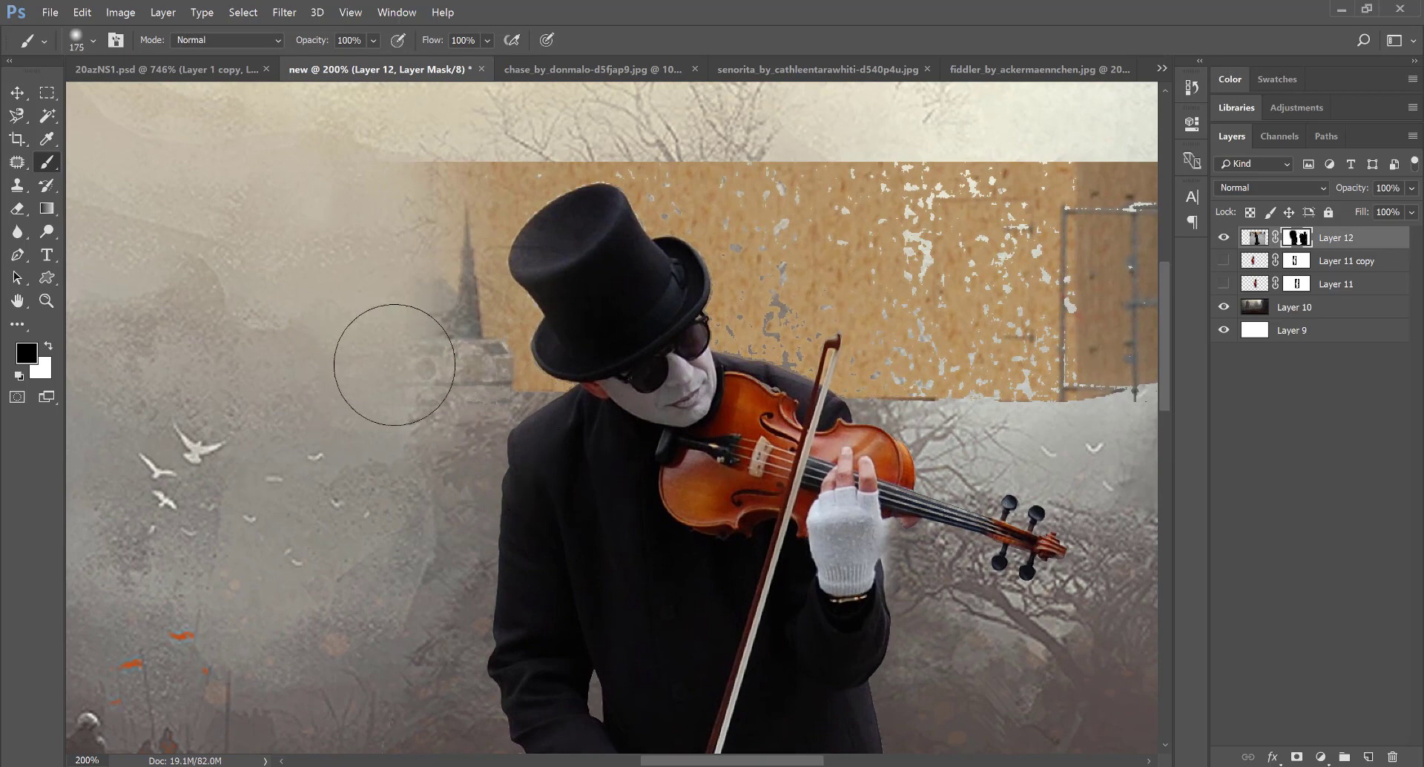
pyautogui.moveTo(397, 350); pyautogui.dragTo(398, 309)
pyautogui.press('[')
pyautogui.press('[')
pyautogui.press('[')
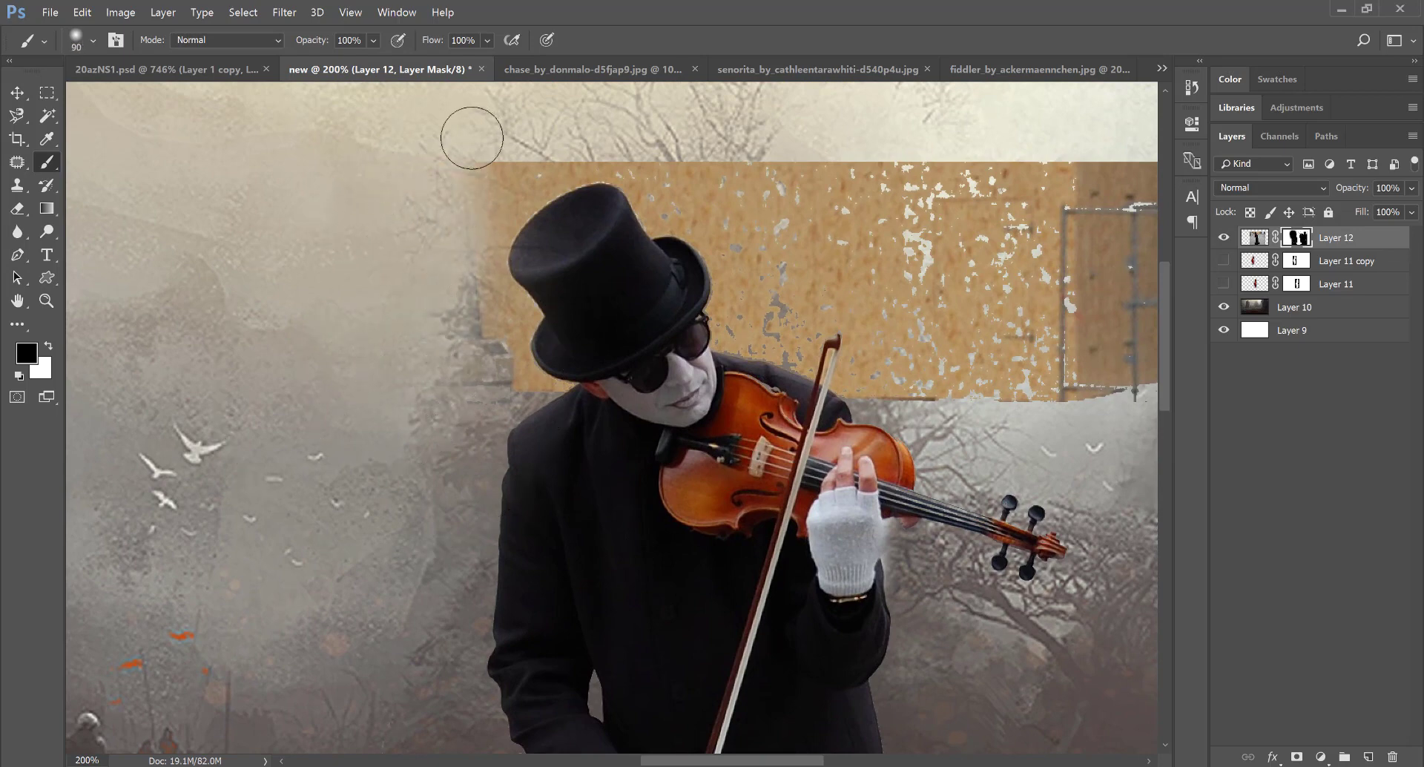
pyautogui.moveTo(470, 134); pyautogui.dragTo(489, 223)
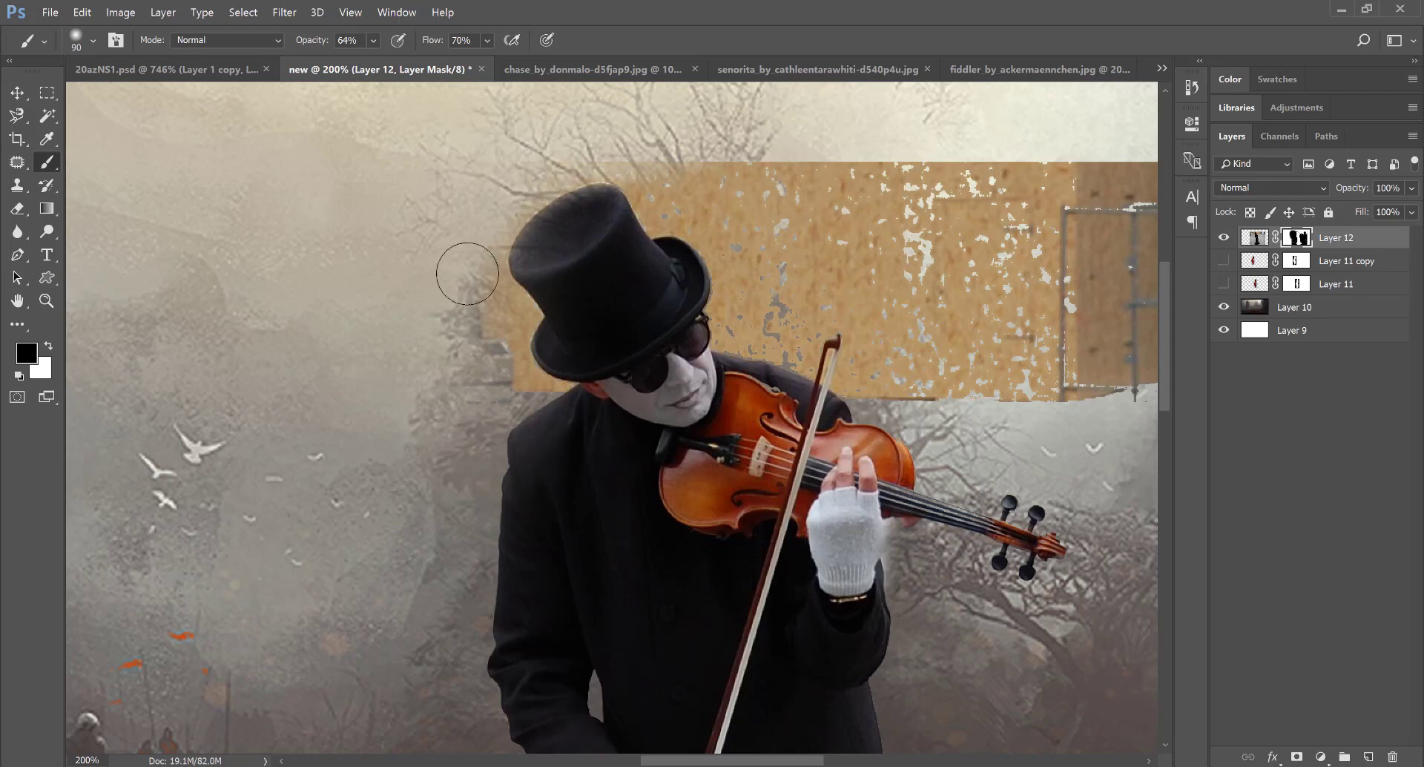
pyautogui.moveTo(486, 305); pyautogui.dragTo(500, 382)
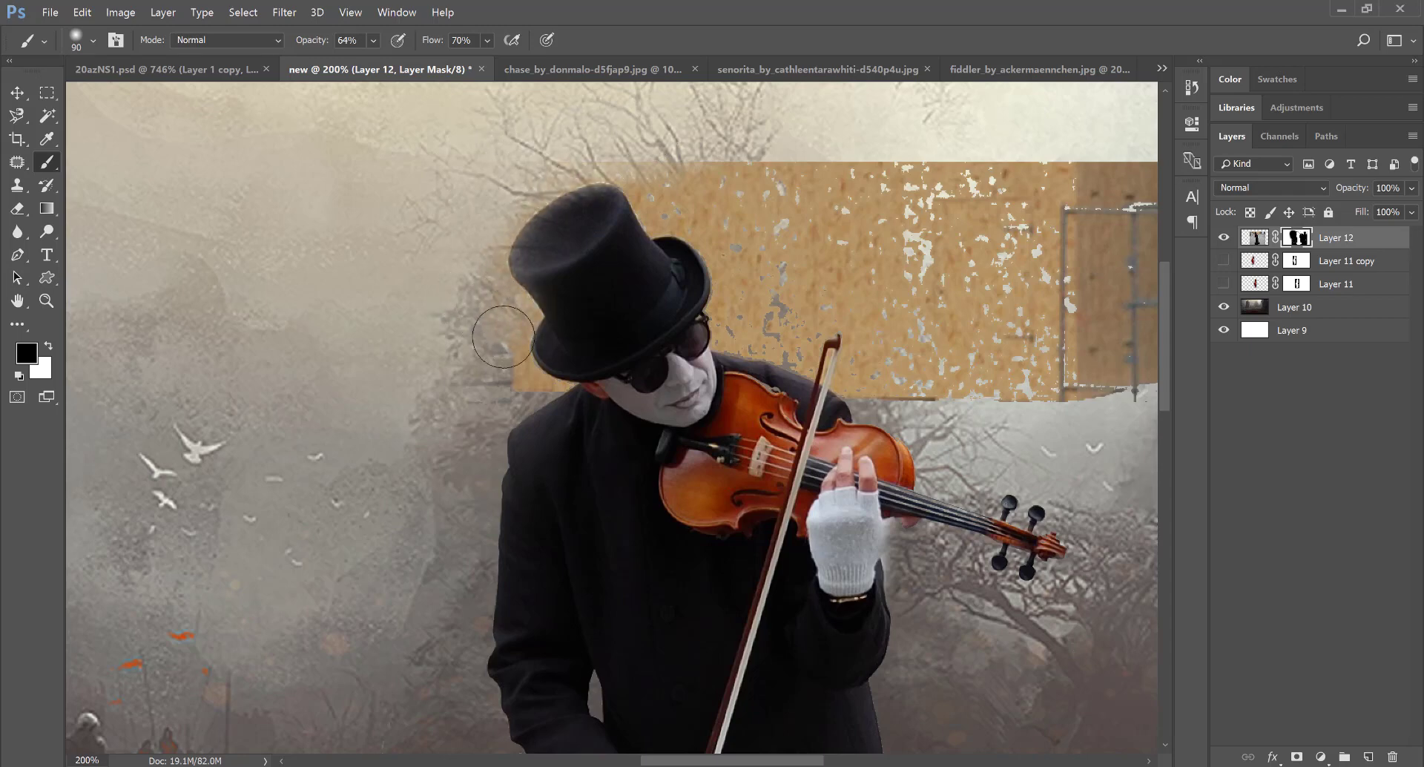
pyautogui.press('[')
pyautogui.press('[')
pyautogui.press('[')
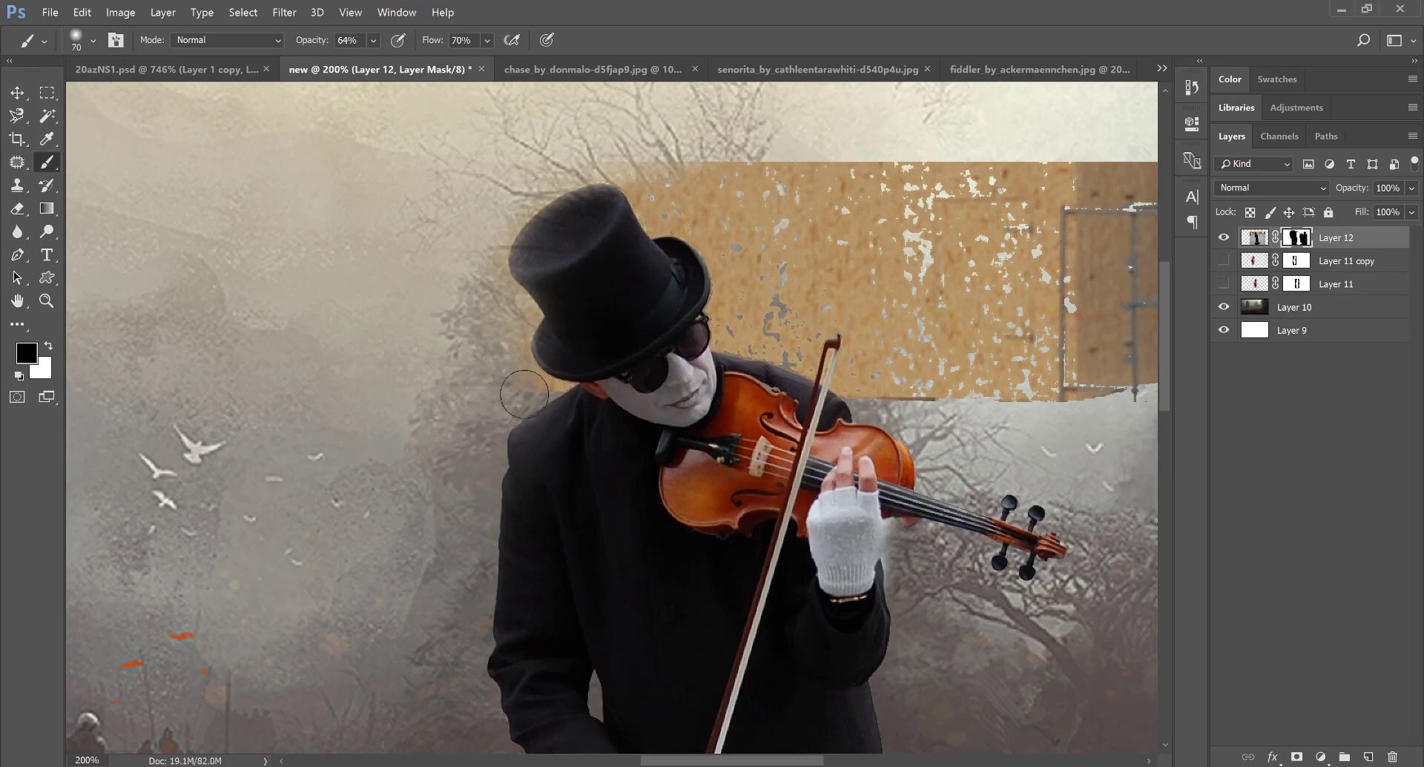
pyautogui.moveTo(552, 389); pyautogui.dragTo(553, 391)
pyautogui.moveTo(514, 320); pyautogui.dragTo(497, 296)
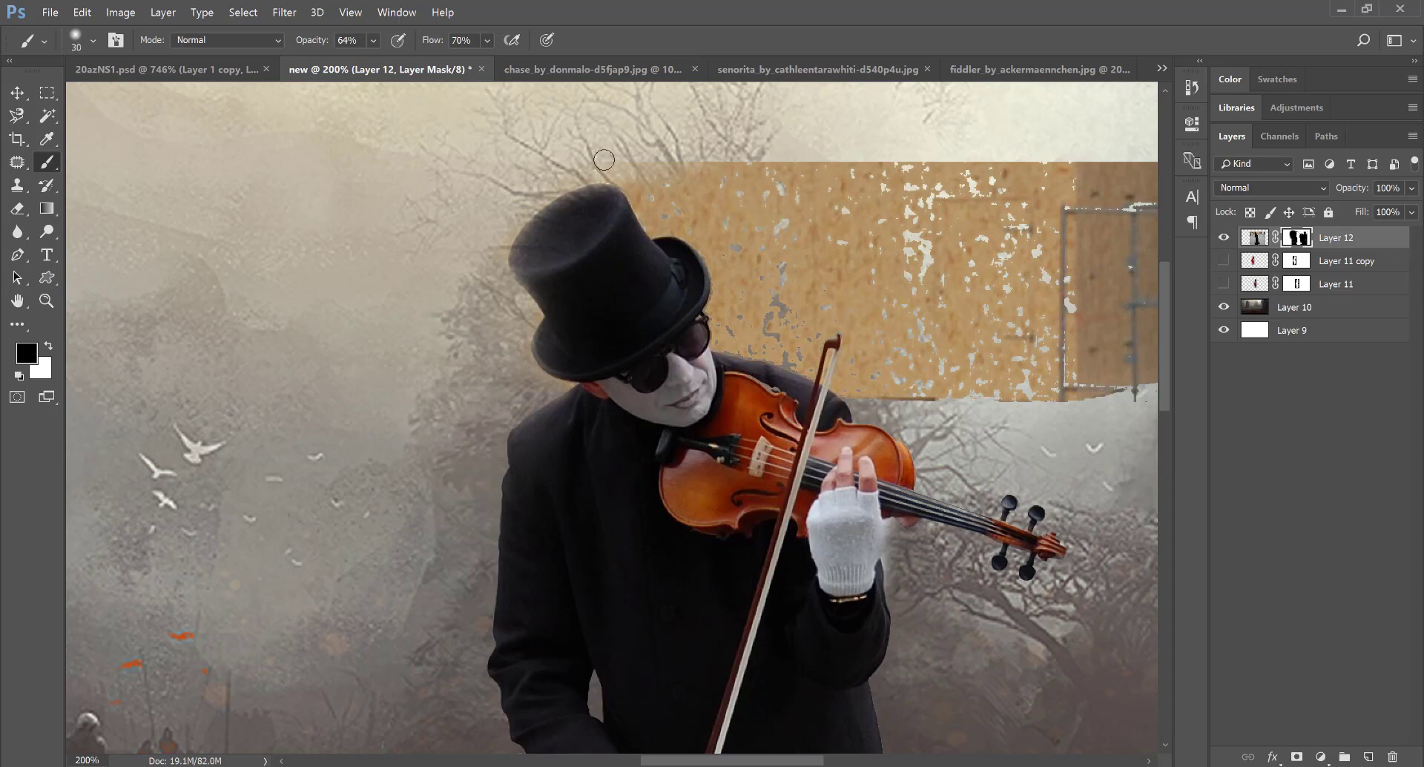
# - With a larger brush at 96% opacity, paint a band of mist over the orange board
pyautogui.press(']')
pyautogui.press(']')
pyautogui.press(']')
pyautogui.moveTo(690, 159); pyautogui.dragTo(698, 152)
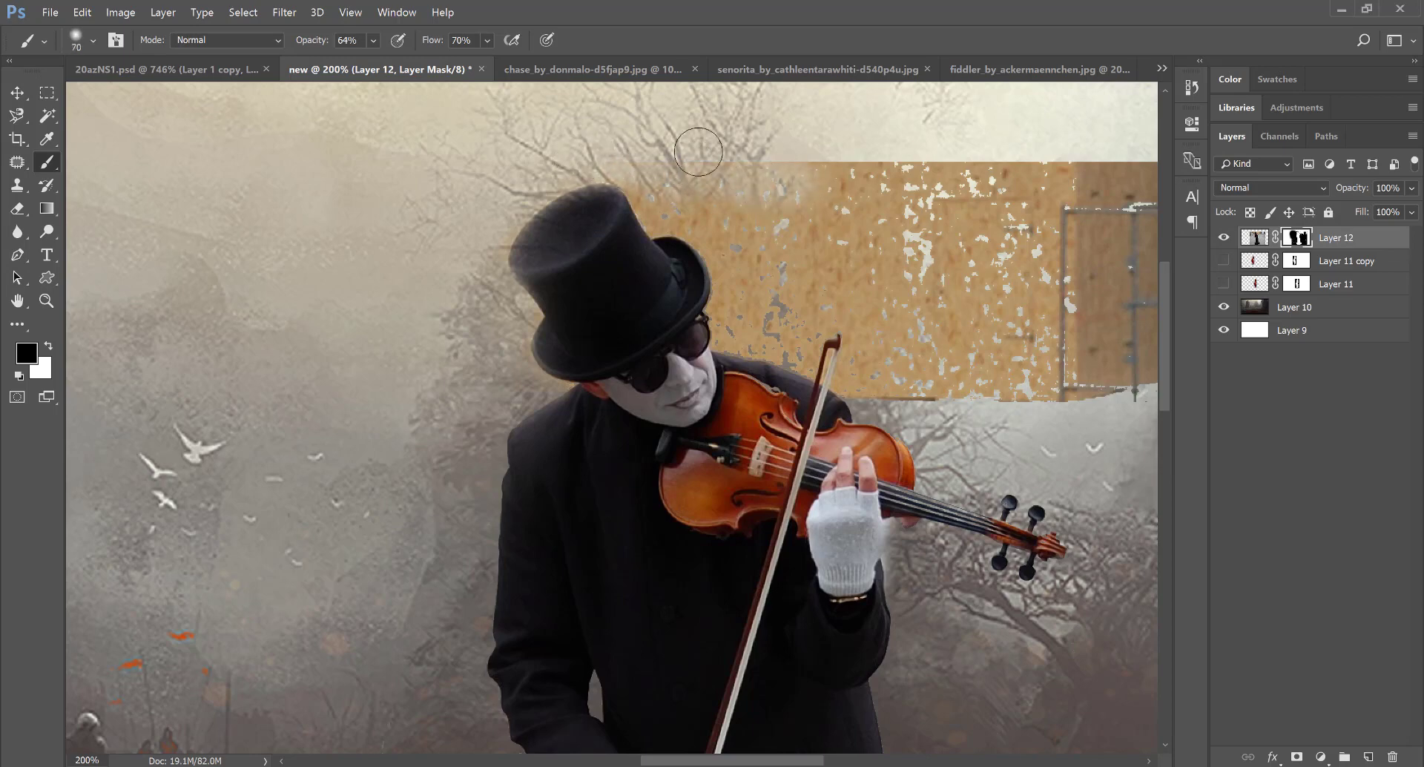
pyautogui.press('9')
pyautogui.press('6')
pyautogui.click(800, 183)
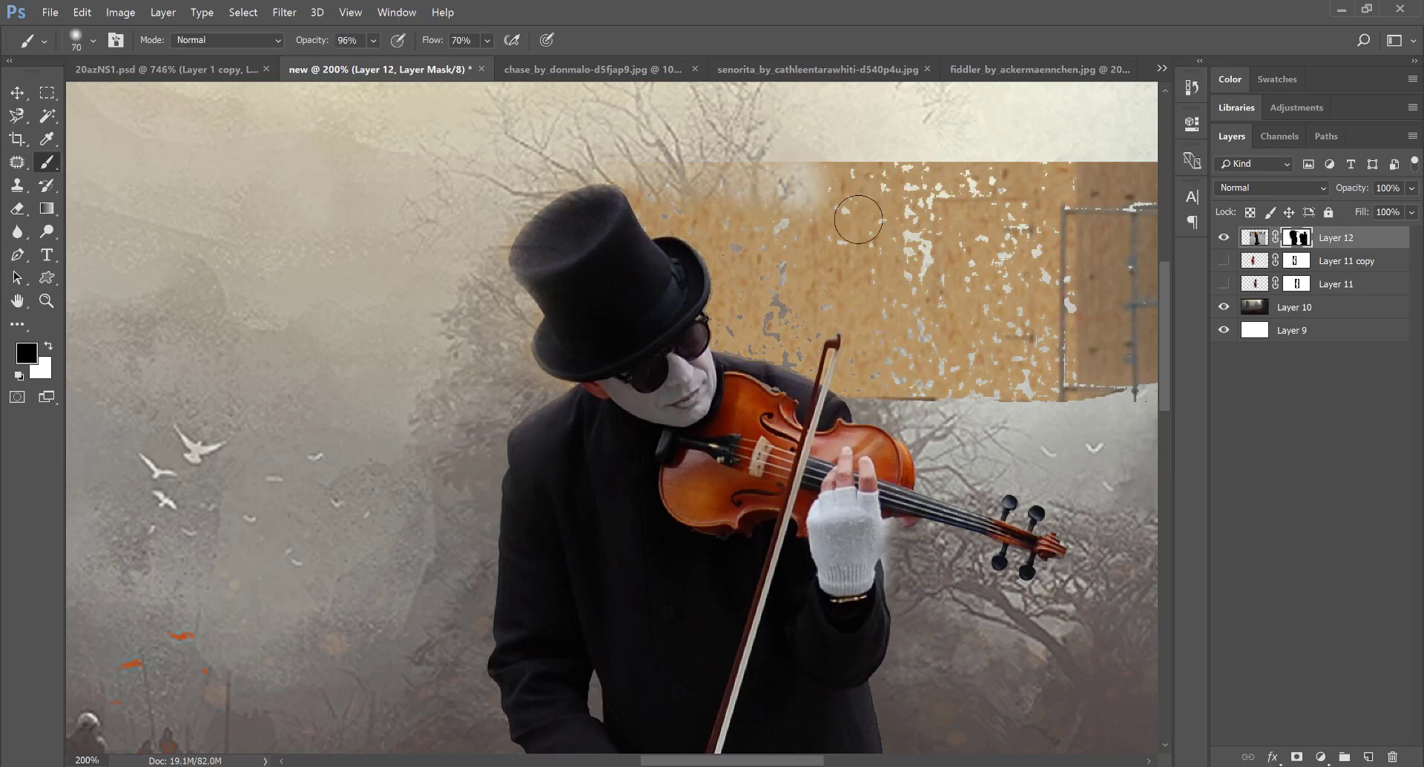
pyautogui.moveTo(858, 220); pyautogui.dragTo(1046, 393)
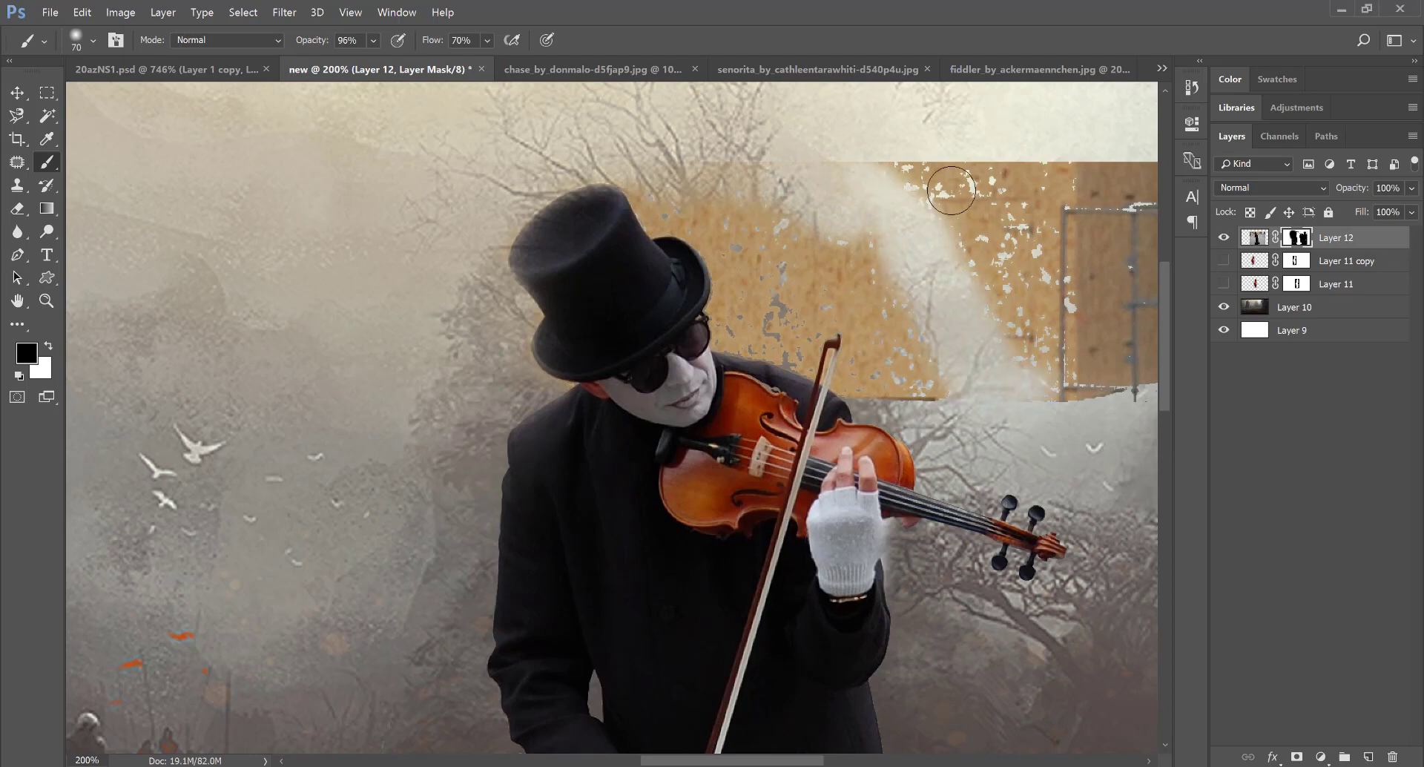
pyautogui.moveTo(951, 190)
pyautogui.mouseDown()
pyautogui.moveTo(948, 371)
pyautogui.moveTo(922, 325)
pyautogui.moveTo(890, 390)
pyautogui.moveTo(864, 379)
pyautogui.moveTo(875, 222)
pyautogui.moveTo(852, 245)
pyautogui.moveTo(647, 193)
pyautogui.moveTo(688, 208)
pyautogui.moveTo(760, 293)
pyautogui.moveTo(812, 285)
pyautogui.moveTo(850, 316)
pyautogui.moveTo(764, 326)
pyautogui.moveTo(686, 209)
pyautogui.moveTo(742, 278)
pyautogui.moveTo(738, 327)
pyautogui.moveTo(784, 341)
pyautogui.moveTo(746, 330)
pyautogui.mouseUp()
# - Cover the orange wood specks and the fringe beside the bow with mist
pyautogui.press('[')
pyautogui.press('[')
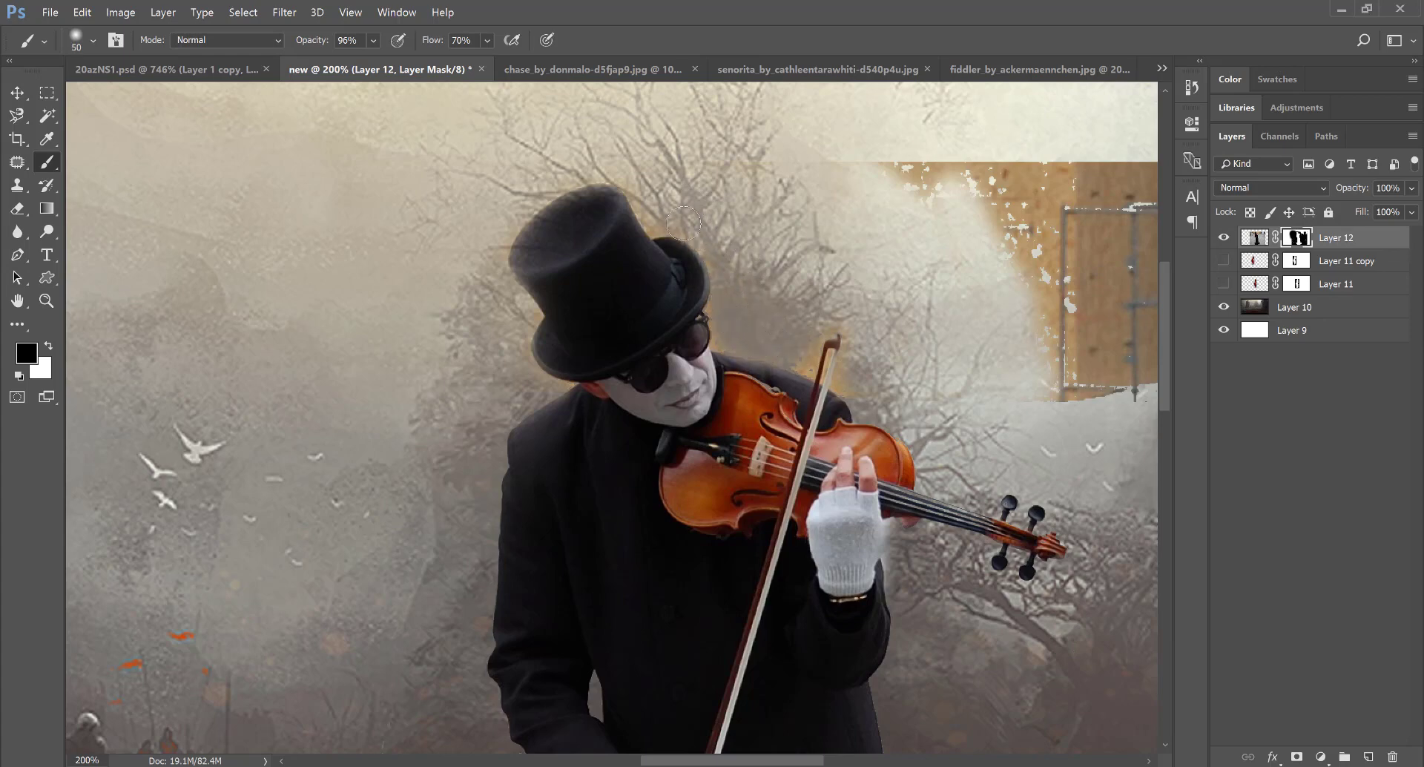
pyautogui.moveTo(1012, 165); pyautogui.dragTo(813, 189)
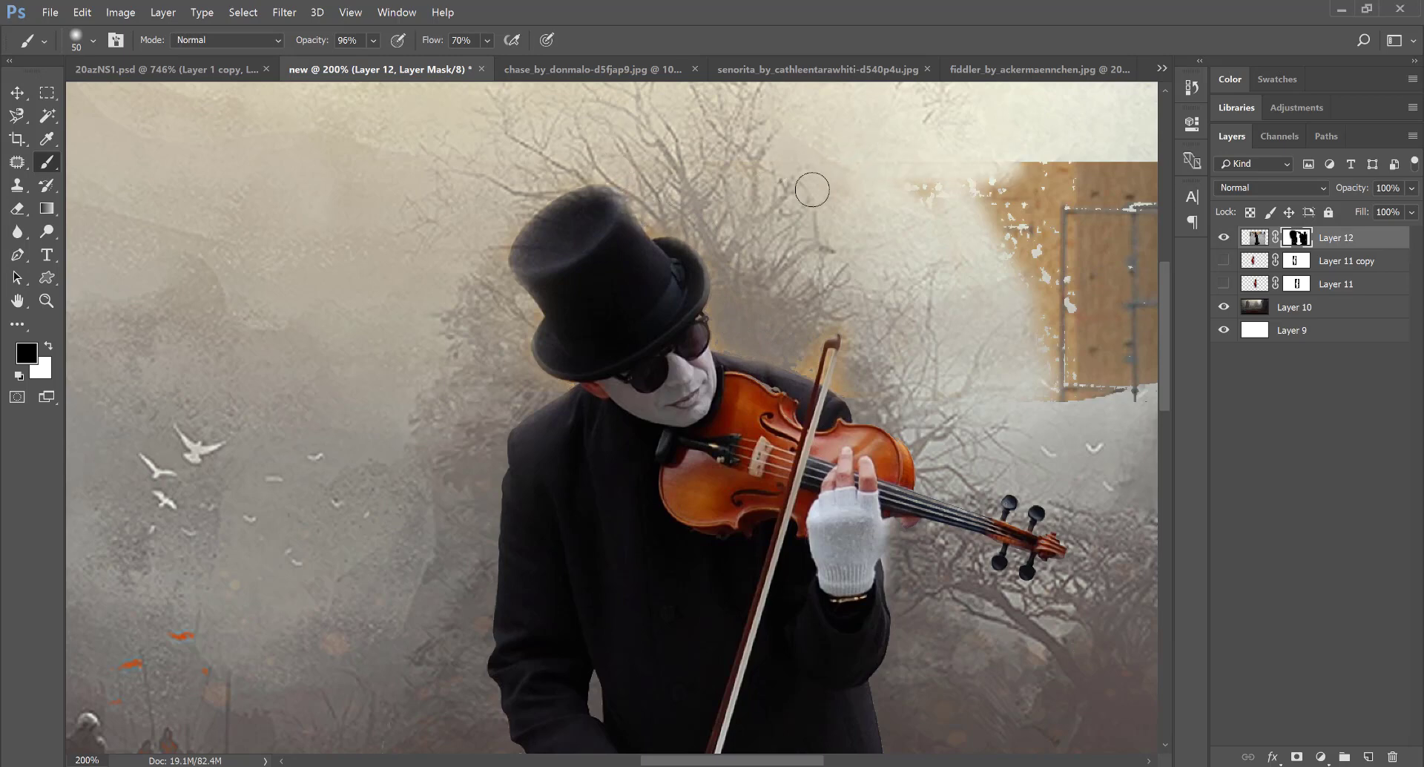
pyautogui.moveTo(805, 360); pyautogui.dragTo(810, 355)
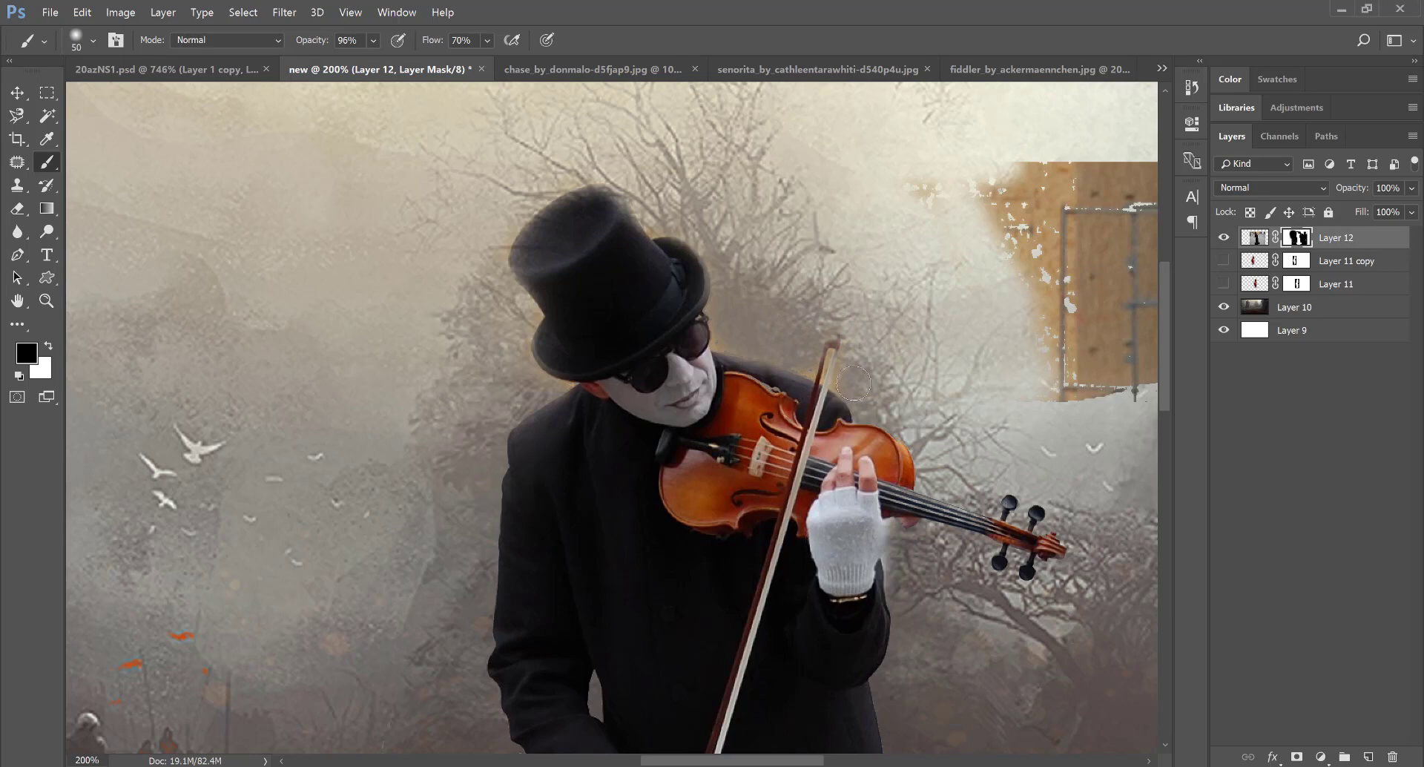
pyautogui.press('[')
pyautogui.press('[')
pyautogui.press('[')
pyautogui.press('x')
pyautogui.hotkey('ctrl', '+')
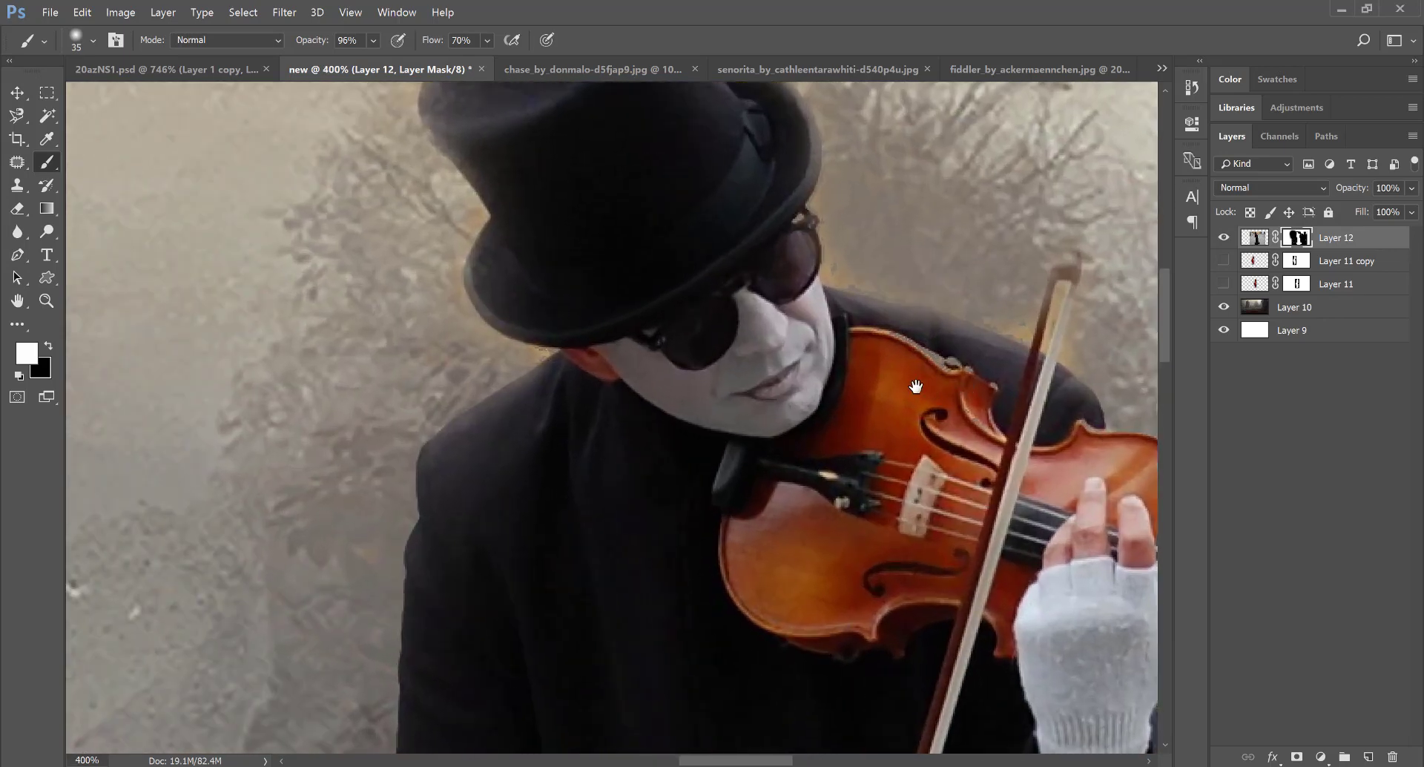
# - Switch back to black and pan over the face, violin and top of the hat to refine the mask
pyautogui.moveTo(957, 438); pyautogui.dragTo(541, 389)
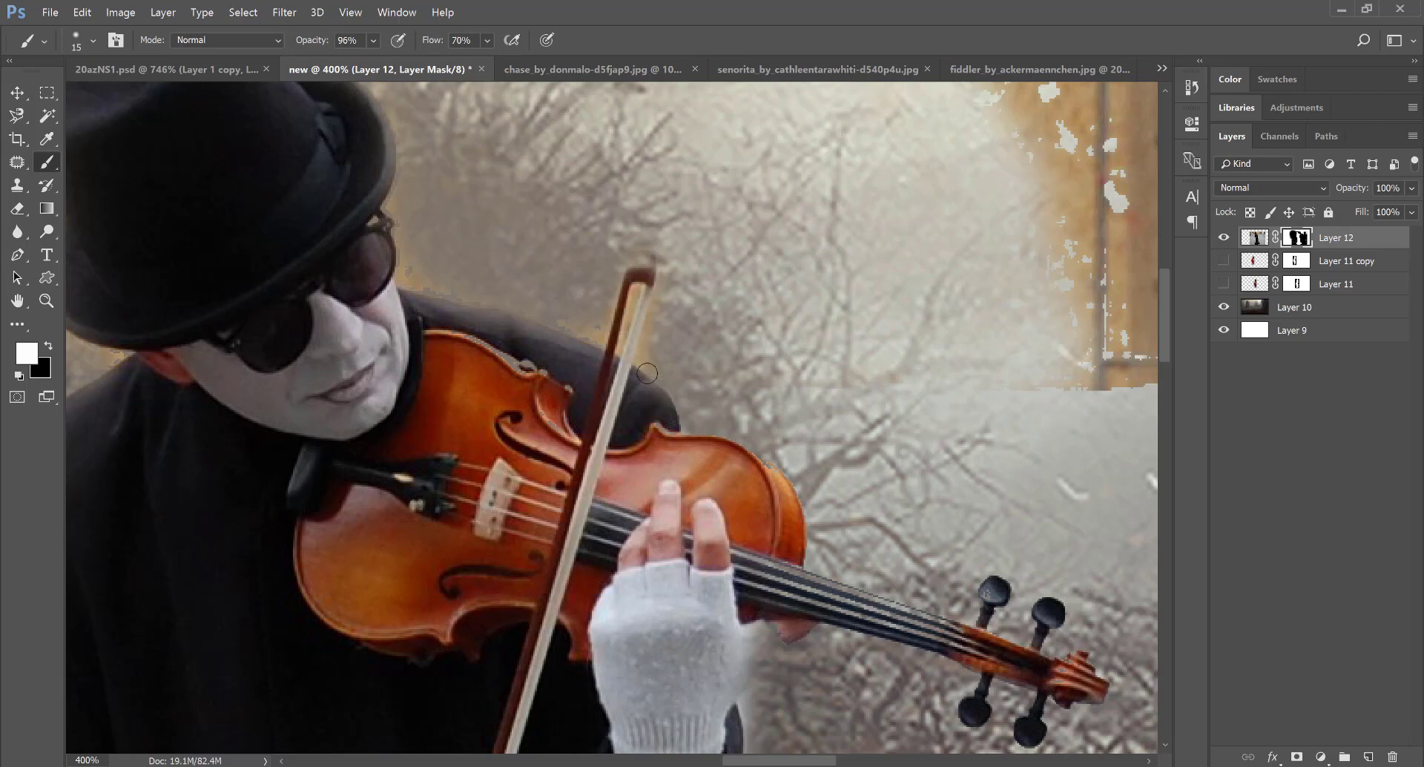
pyautogui.press('x')
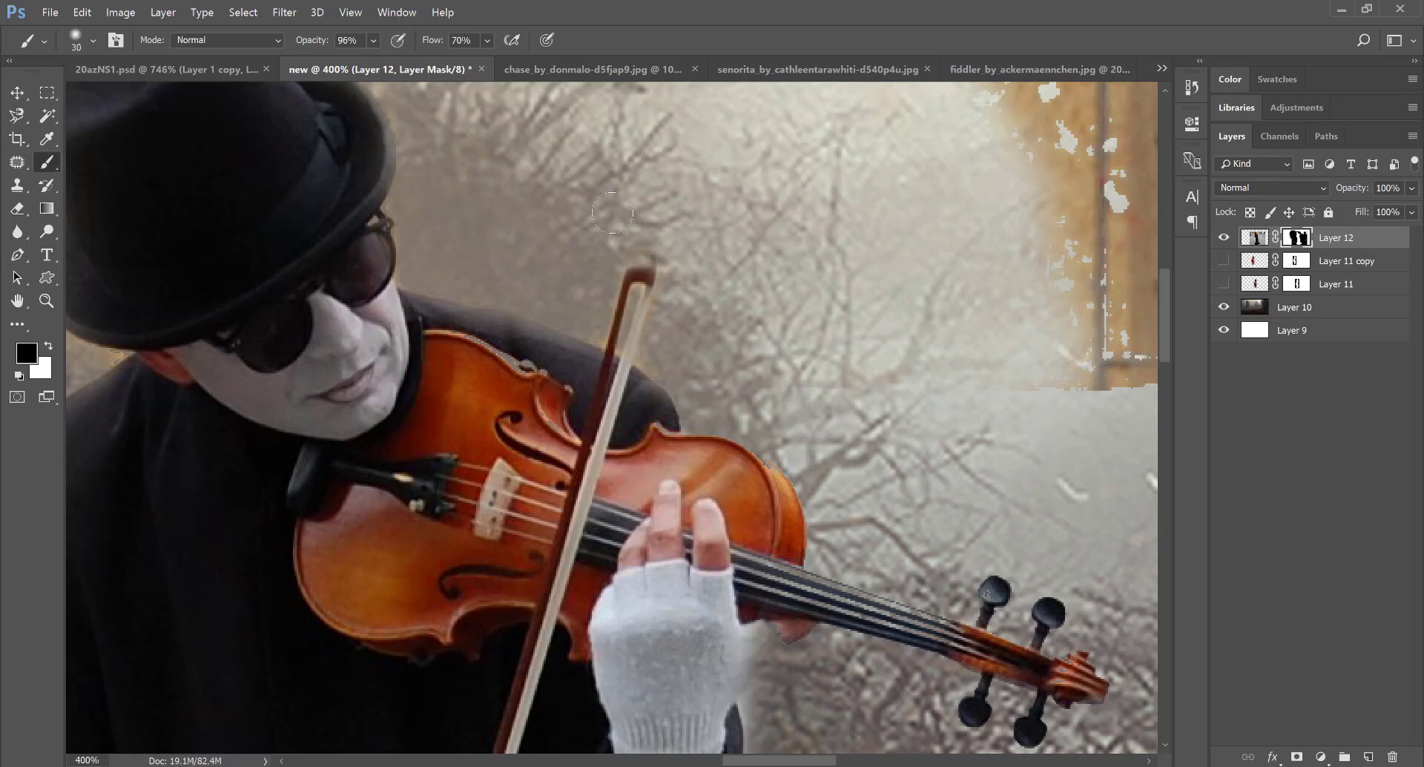
pyautogui.moveTo(575, 300); pyautogui.dragTo(700, 490)
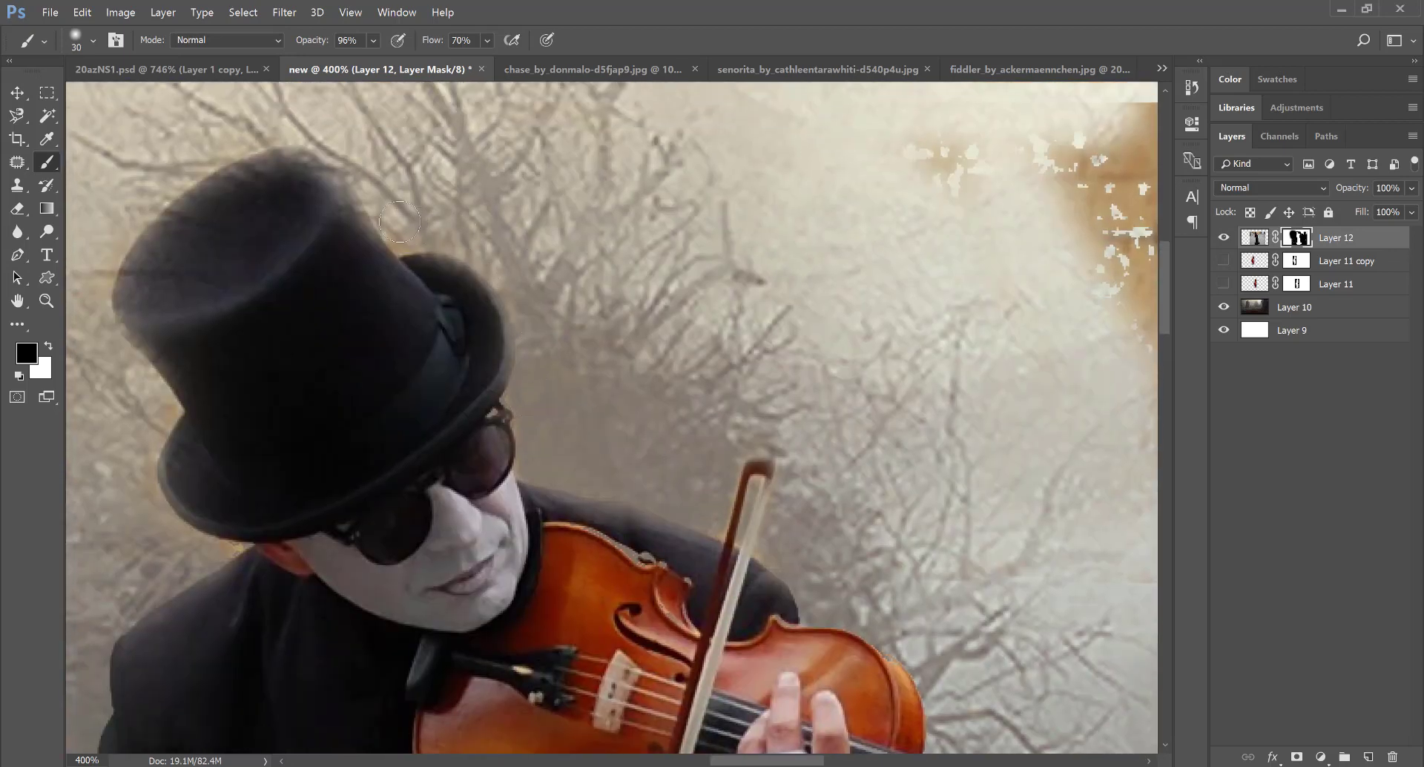
# - With a larger brush at full opacity, paint out the white specks and fence on the mask
pyautogui.moveTo(238, 219); pyautogui.dragTo(430, 277)
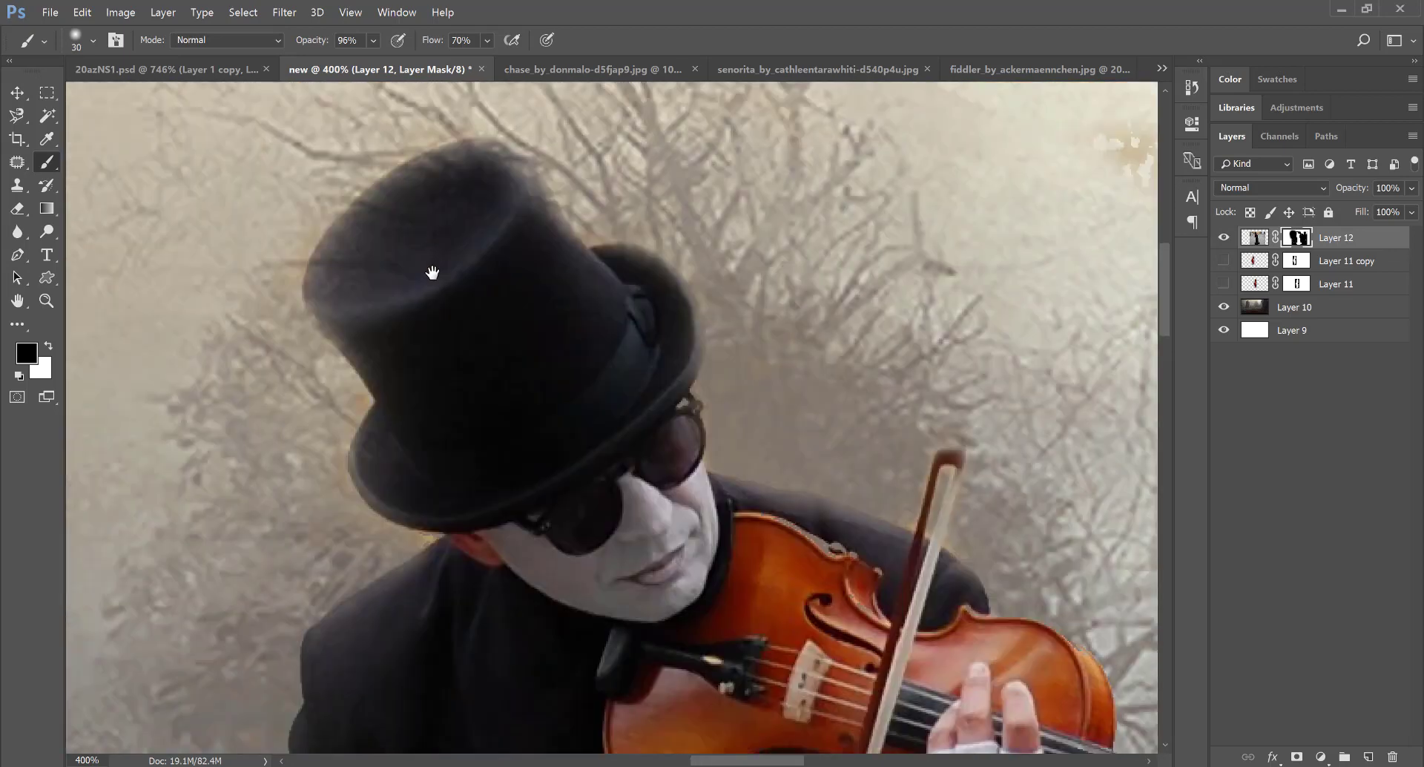
pyautogui.hscroll(5, 718, 359)
pyautogui.hscroll(3, 721, 359)
pyautogui.scroll(-1, 720, 360)
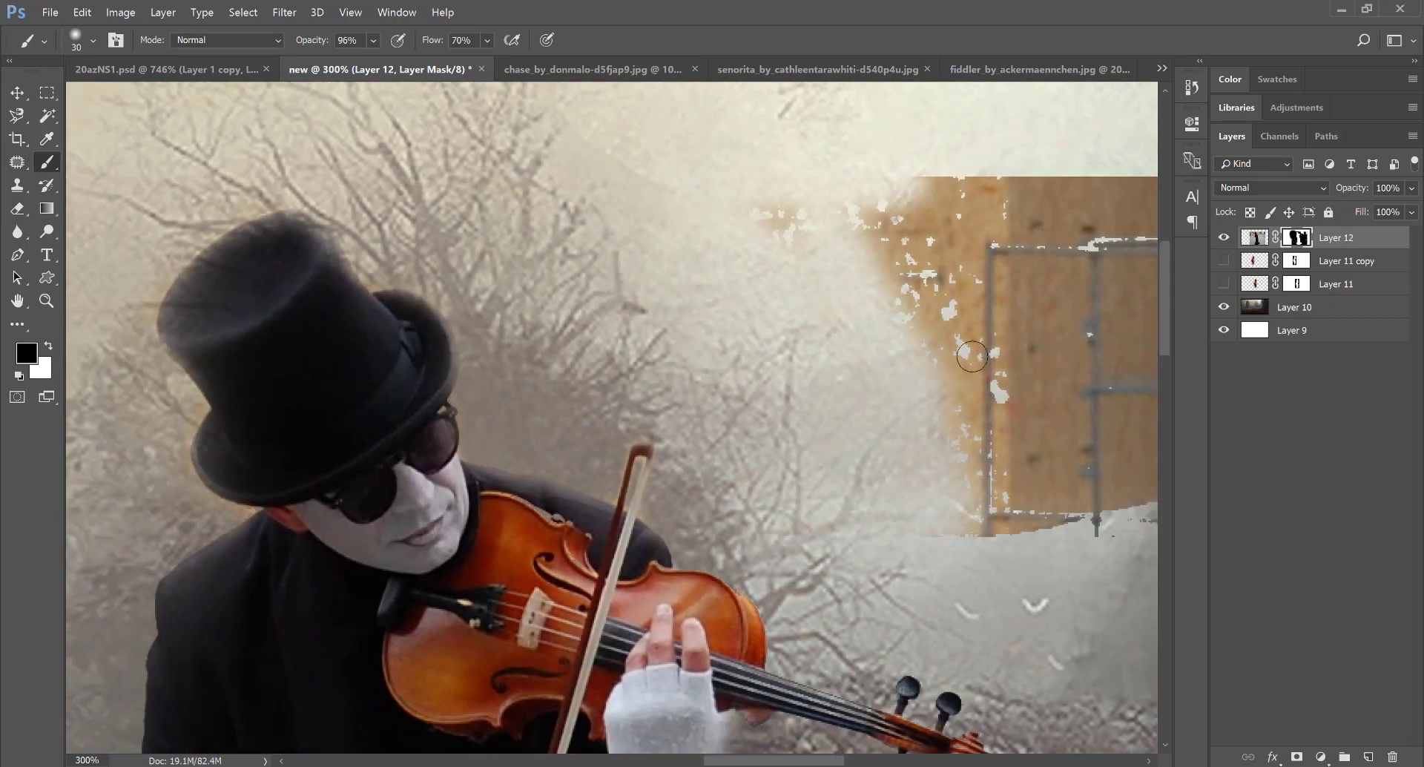
pyautogui.hscroll(3, 615, 334)
pyautogui.hscroll(2, 613, 339)
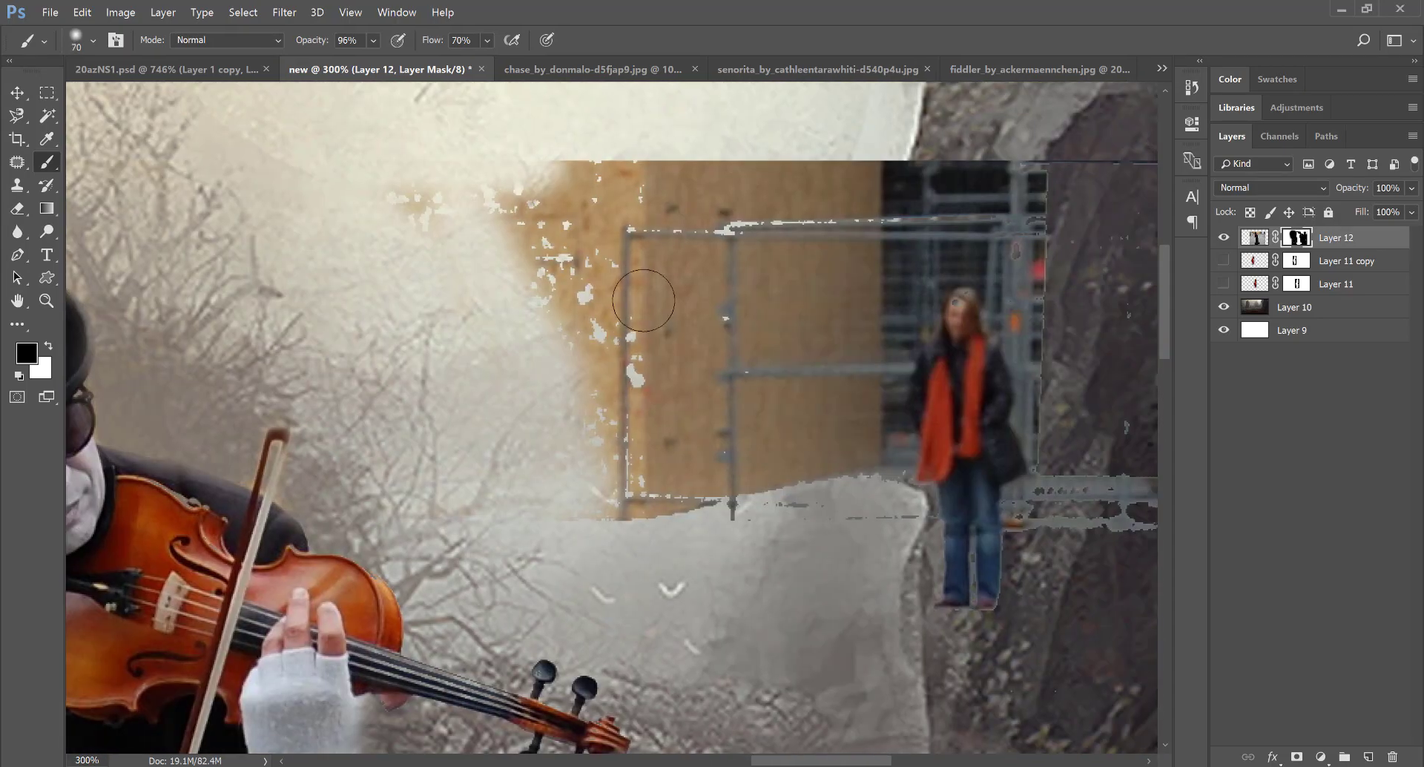
pyautogui.press(']')
pyautogui.press(']')
pyautogui.press(']')
pyautogui.moveTo(311, 46); pyautogui.dragTo(464, 45)
pyautogui.moveTo(448, 197)
pyautogui.mouseDown()
pyautogui.moveTo(673, 498)
pyautogui.moveTo(566, 477)
pyautogui.moveTo(601, 270)
pyautogui.moveTo(712, 302)
pyautogui.moveTo(675, 179)
pyautogui.moveTo(1001, 222)
pyautogui.moveTo(731, 413)
pyautogui.moveTo(987, 416)
pyautogui.moveTo(609, 452)
pyautogui.moveTo(994, 549)
pyautogui.moveTo(927, 608)
pyautogui.mouseUp()
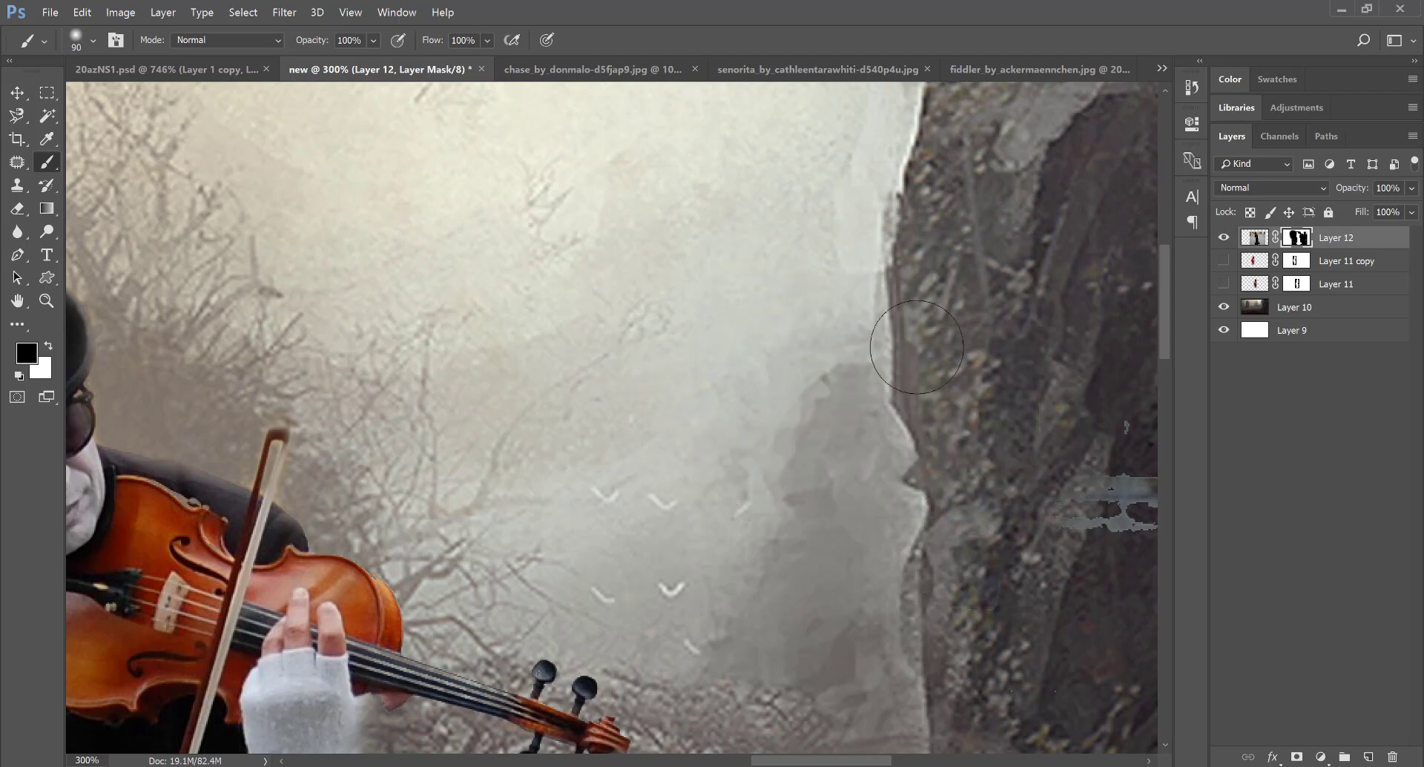
# - With a 200 px brush, paint out the window and leftover fence strip over the rock
pyautogui.scroll(-1, 901, 443)
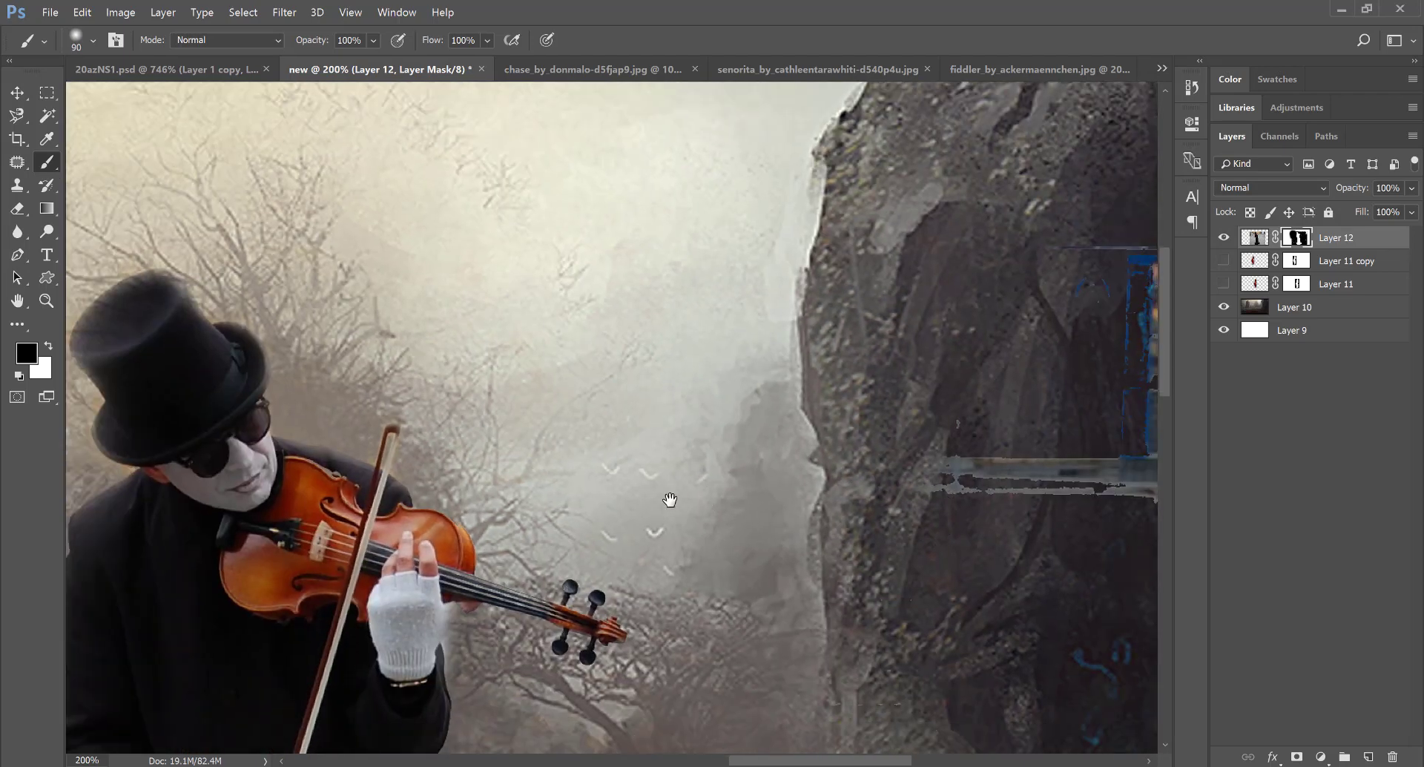
pyautogui.hscroll(5, 525, 471)
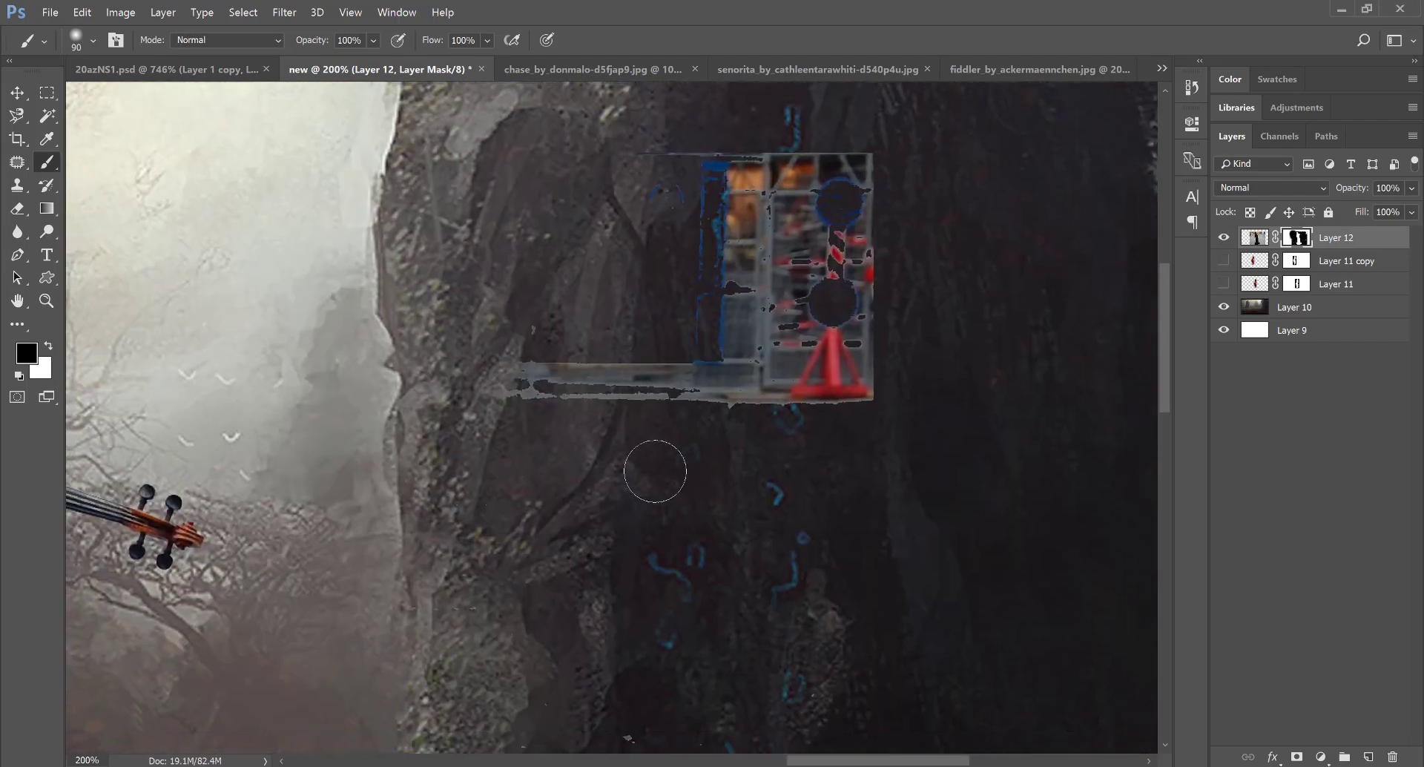
pyautogui.scroll(-1, 653, 470)
pyautogui.press(']')
pyautogui.press(']')
pyautogui.press(']')
pyautogui.moveTo(712, 289)
pyautogui.mouseDown()
pyautogui.moveTo(737, 405)
pyautogui.moveTo(655, 445)
pyautogui.moveTo(704, 596)
pyautogui.mouseUp()
pyautogui.moveTo(603, 446); pyautogui.dragTo(556, 509)
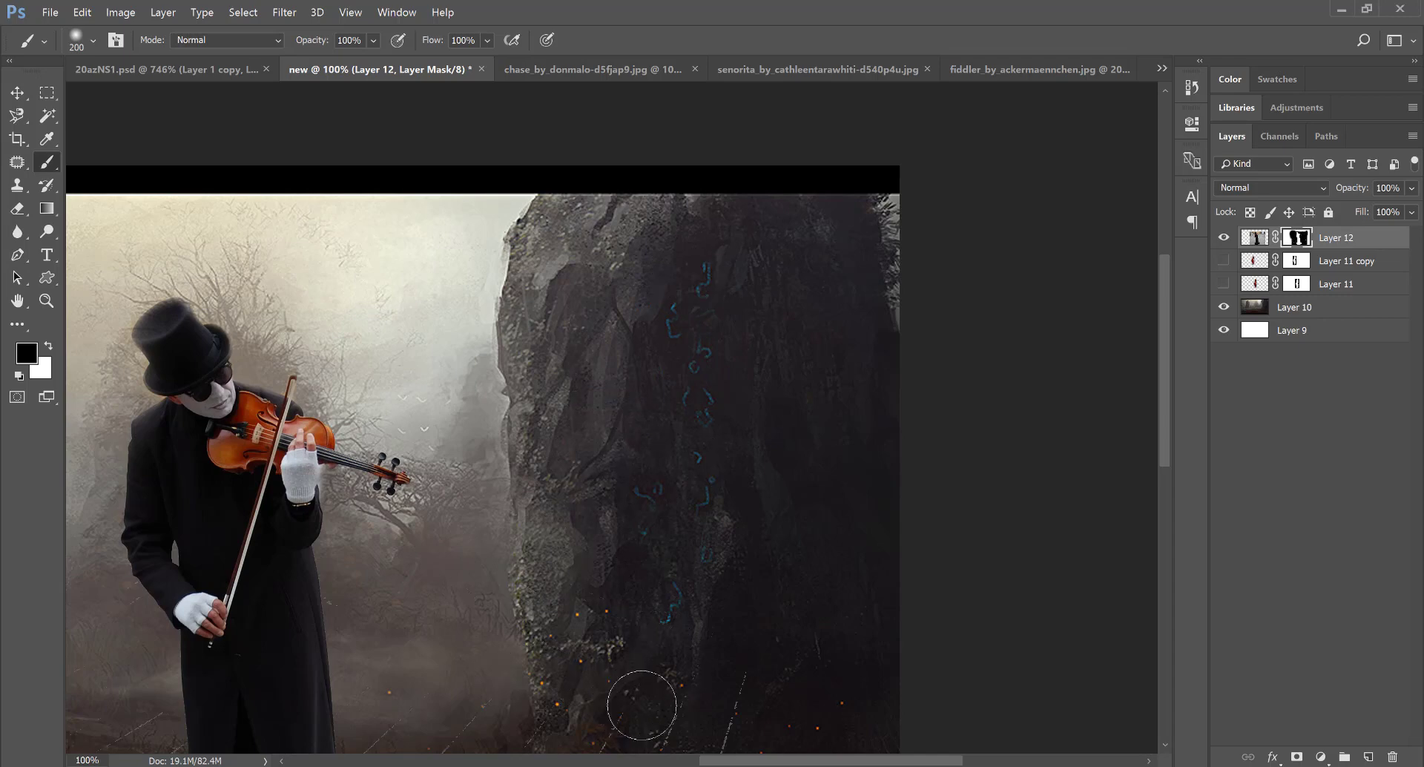
# - Move Layer 12 up to raise the fiddler and suitcases into their final position
pyautogui.moveTo(657, 742); pyautogui.dragTo(581, 469)
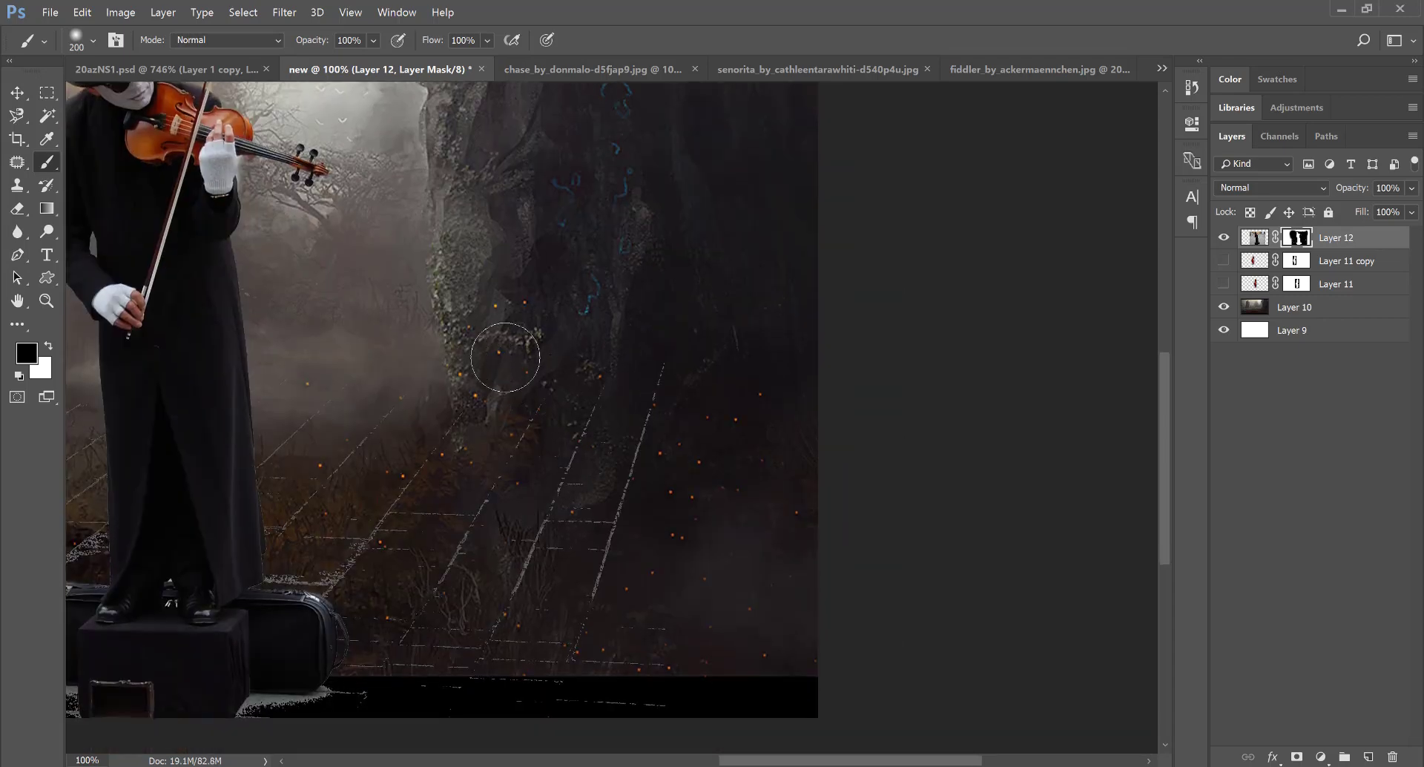
pyautogui.moveTo(655, 422); pyautogui.dragTo(702, 414)
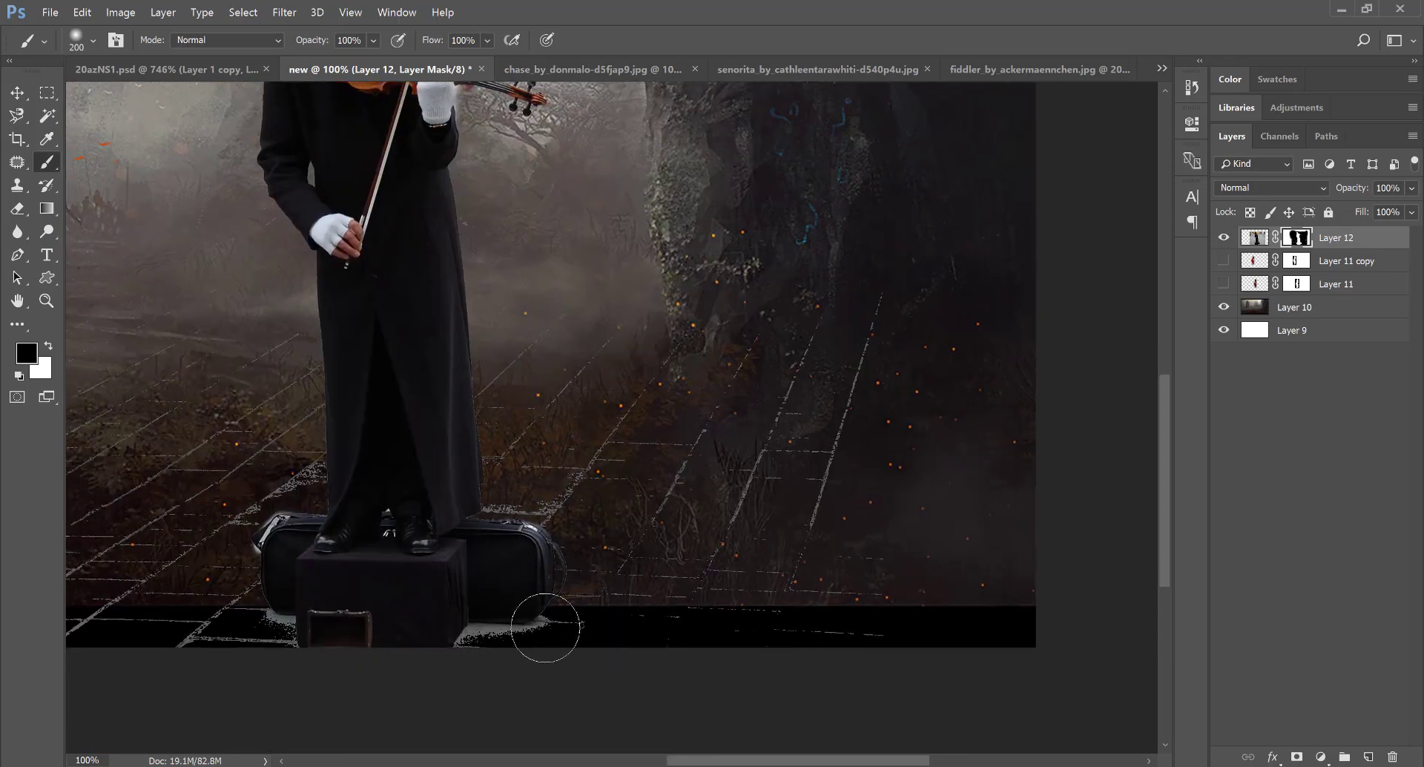
pyautogui.press('v')
pyautogui.moveTo(408, 477); pyautogui.dragTo(408, 411)
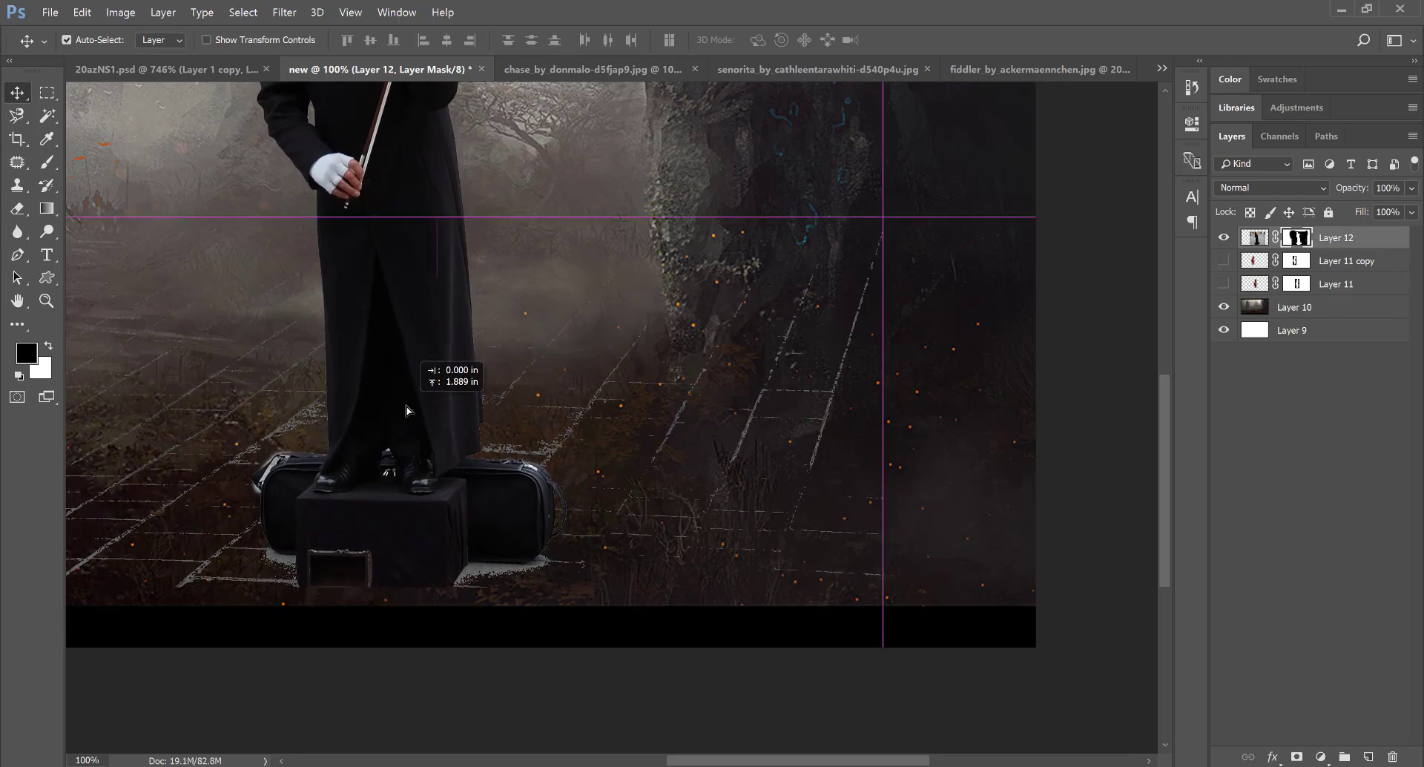
pyautogui.moveTo(407, 410); pyautogui.dragTo(445, 461)
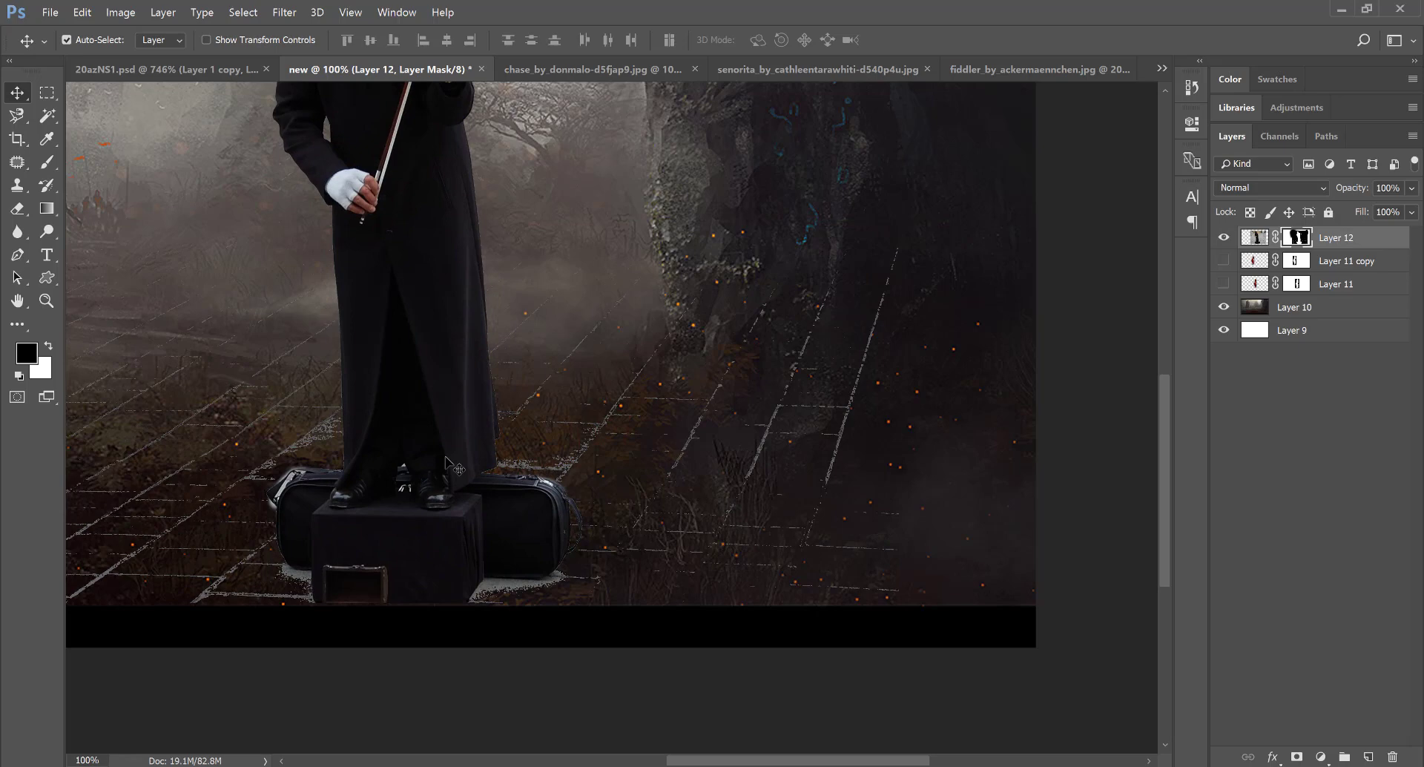
# - Mask out grey patches around the suitcases with a 70 px brush at 70% flow, 53% opacity
pyautogui.hotkey('ctrl', '+')
pyautogui.moveTo(611, 404); pyautogui.dragTo(711, 228)
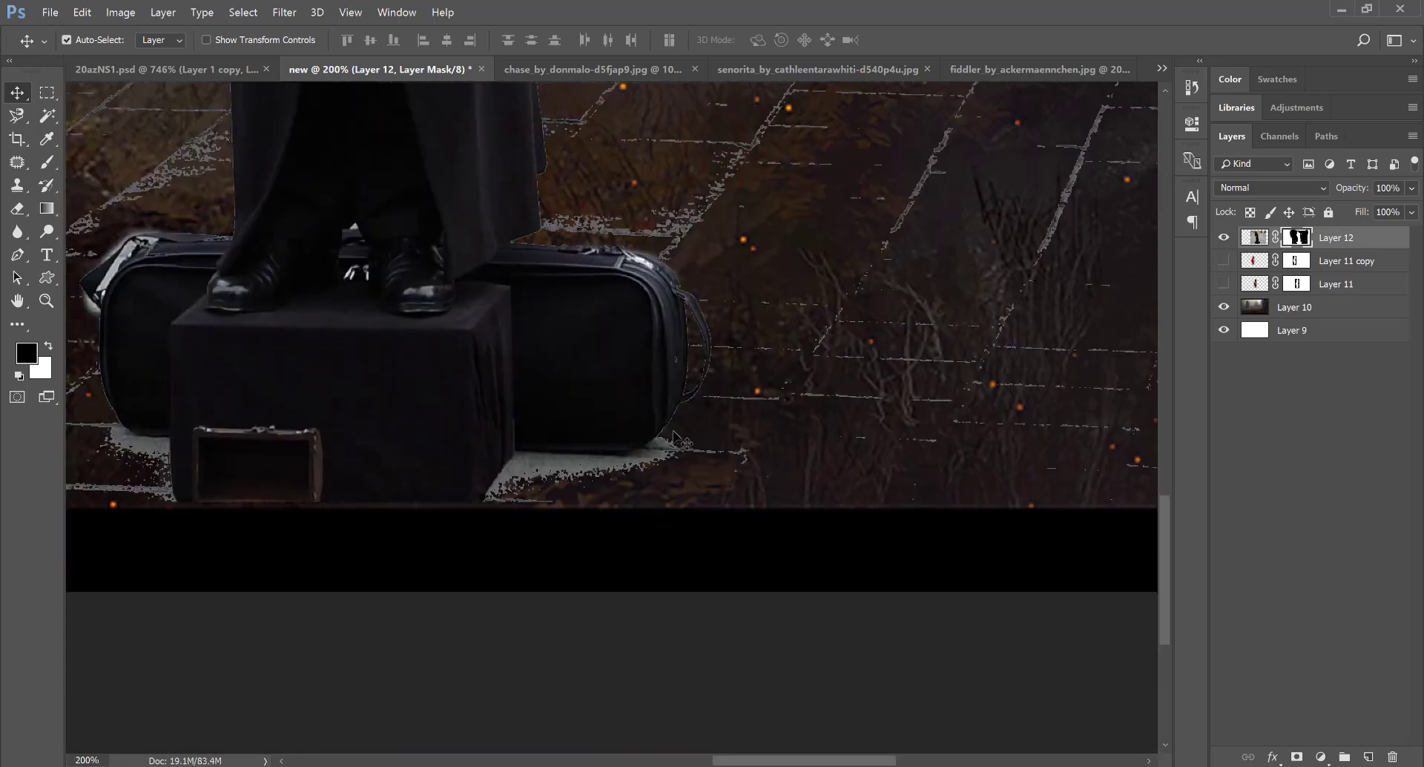
pyautogui.click(47, 162)
pyautogui.press('[')
pyautogui.press('[')
pyautogui.press('[')
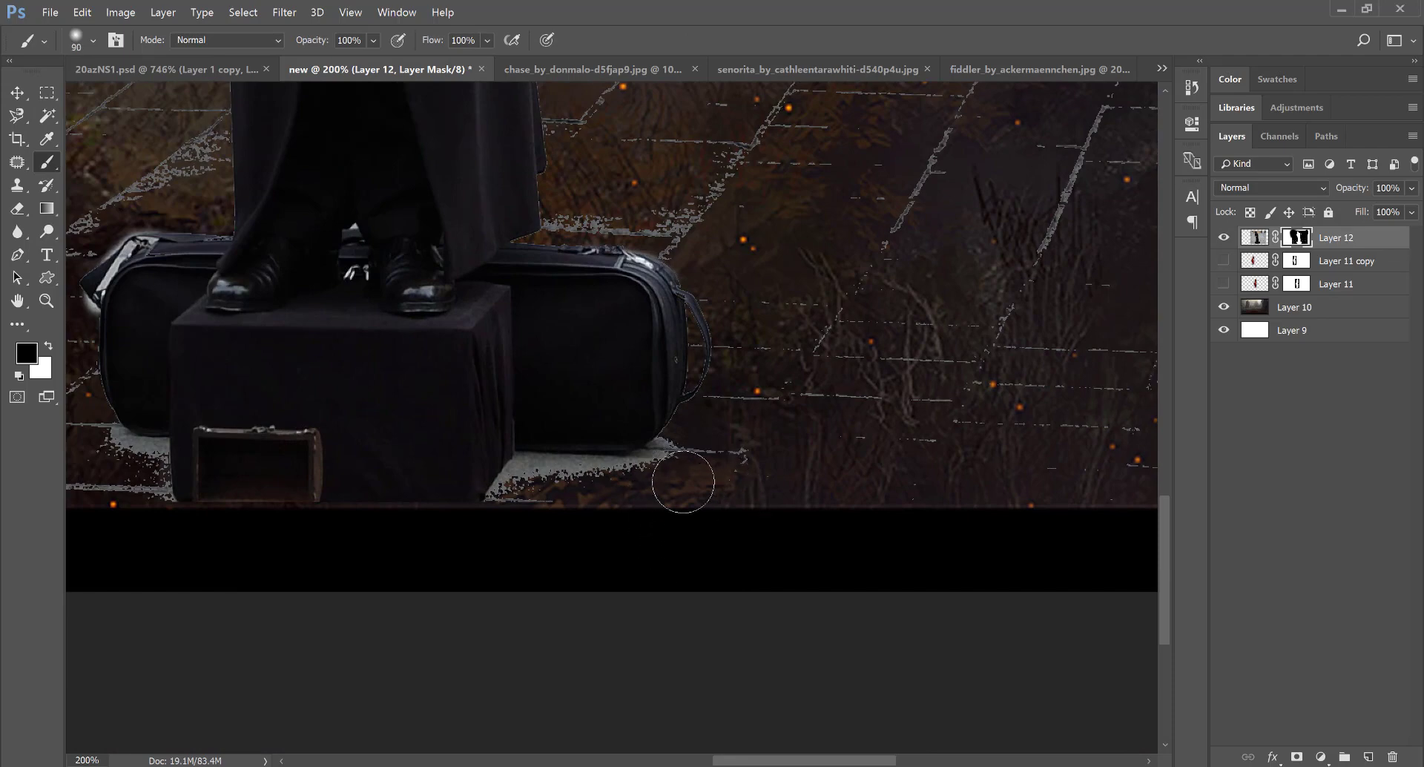
pyautogui.moveTo(641, 477); pyautogui.dragTo(519, 487)
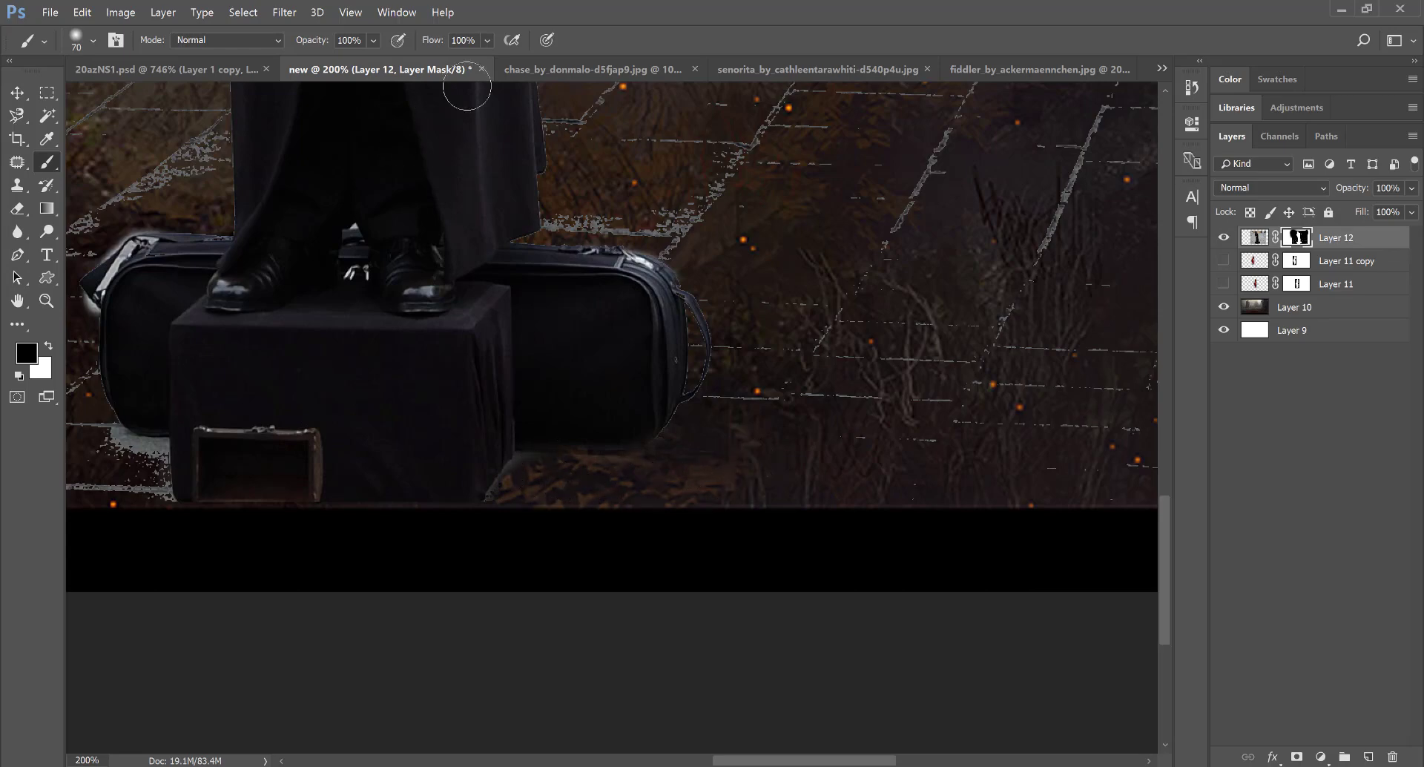
pyautogui.hotkey('shift', '7')
pyautogui.press('5')
pyautogui.press('3')
pyautogui.moveTo(116, 461); pyautogui.dragTo(125, 457)
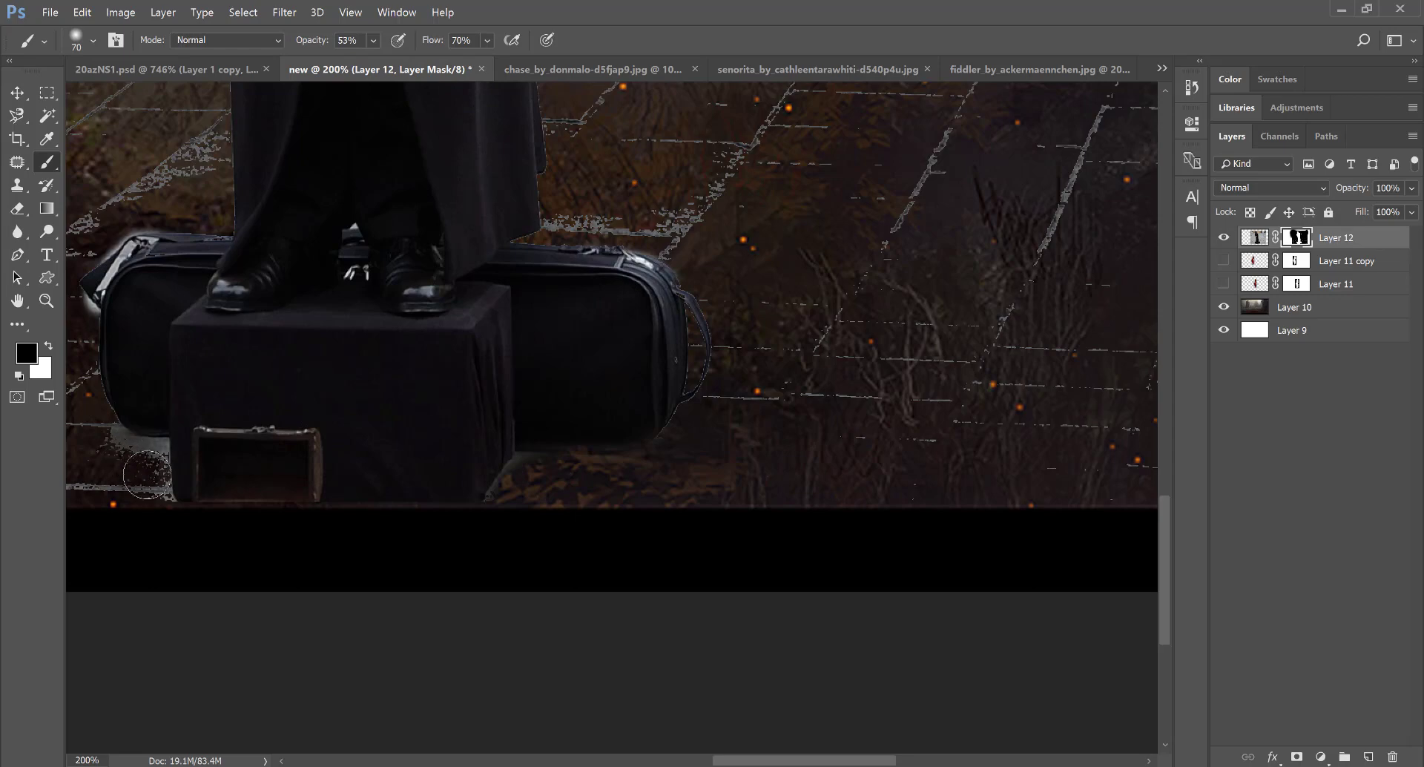
pyautogui.hotkey('ctrl', '1')
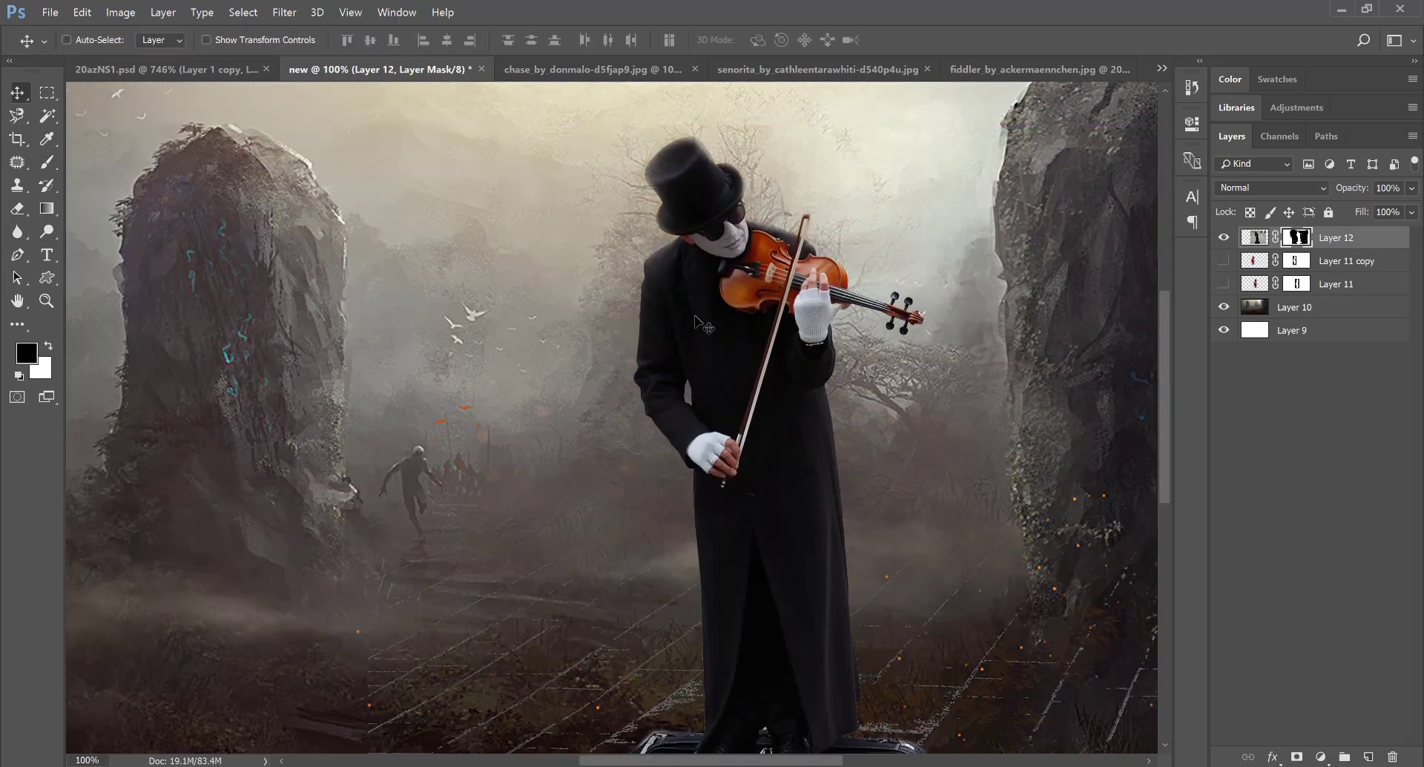
# - Scale the fiddler layer to about 73% and move him up and left
pyautogui.hotkey('ctrl', 't')
pyautogui.moveTo(370, 126); pyautogui.dragTo(607, 324)
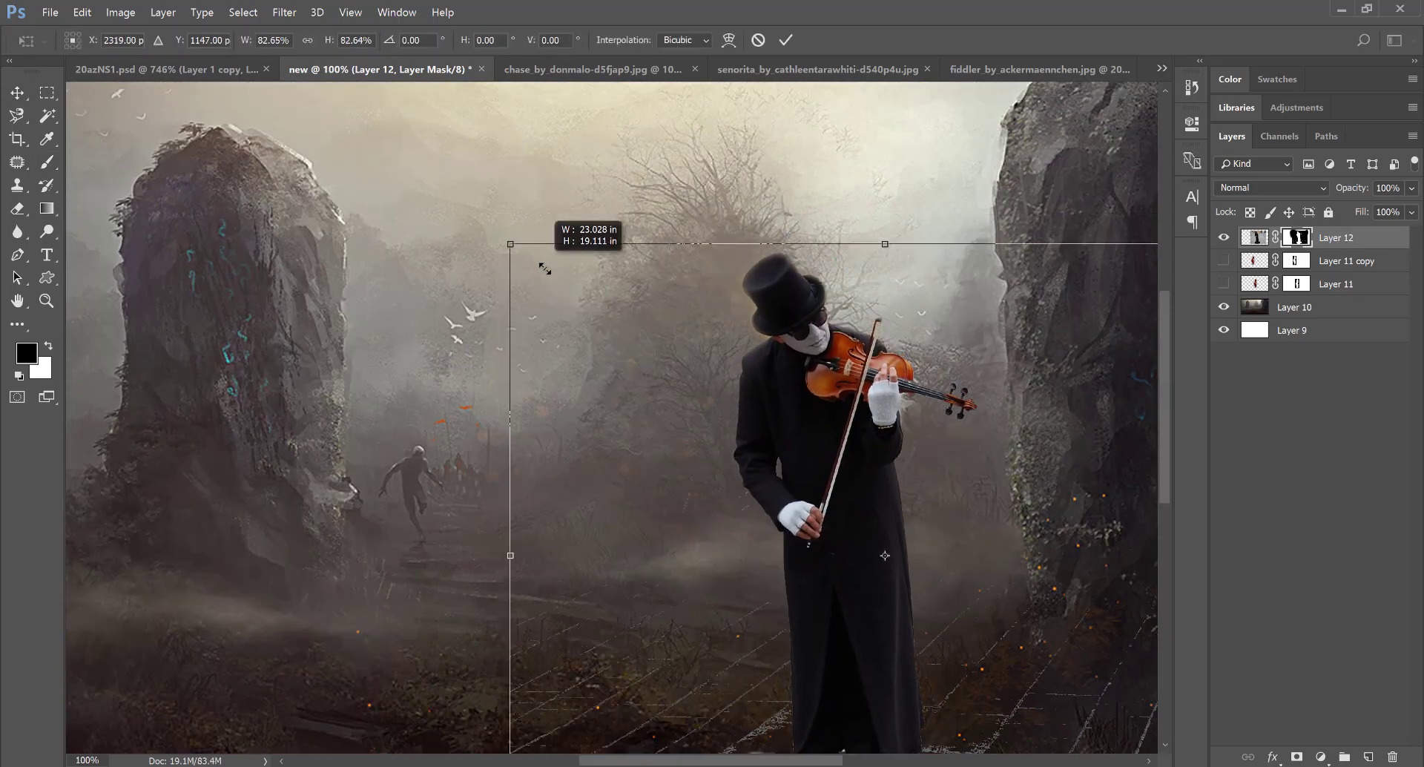
pyautogui.moveTo(845, 523); pyautogui.dragTo(709, 367)
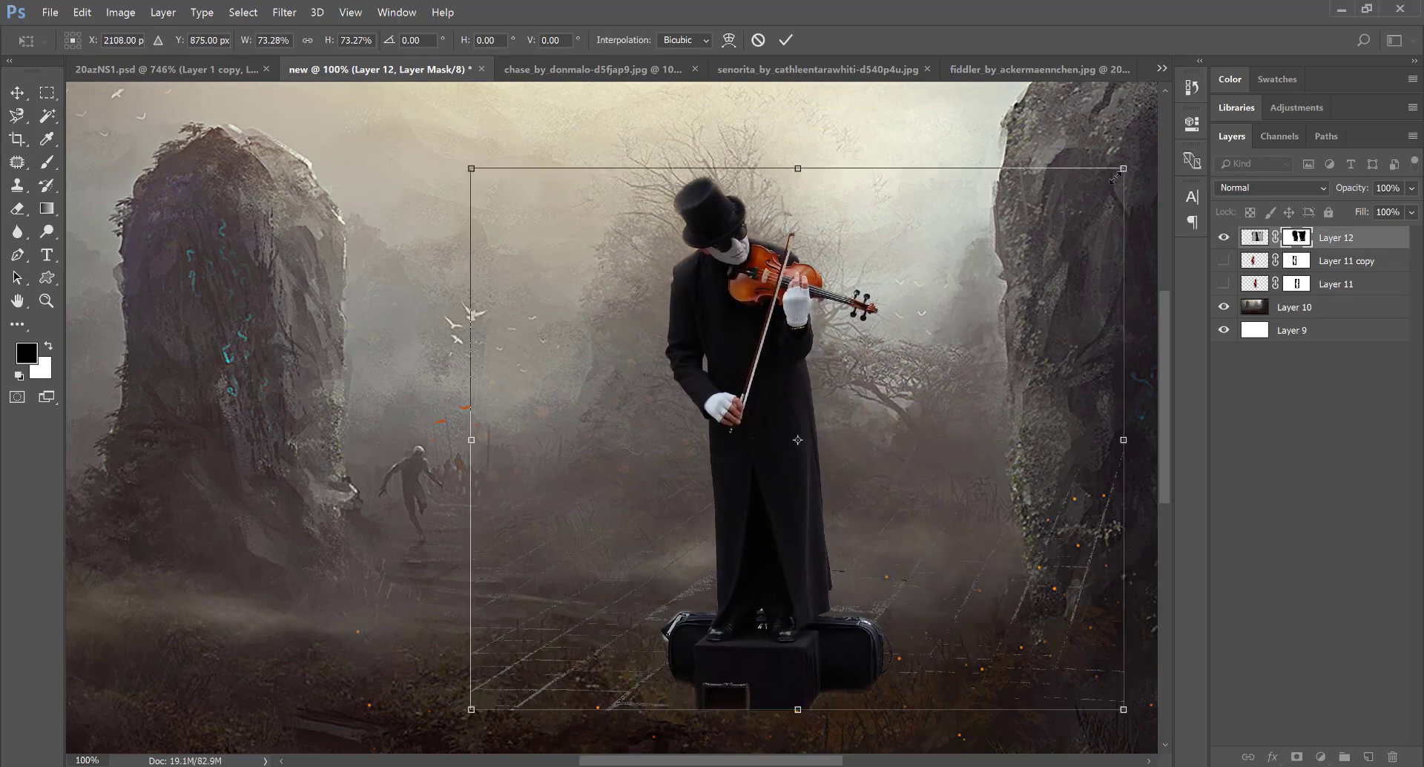
pyautogui.moveTo(1116, 177); pyautogui.dragTo(1084, 200)
pyautogui.press('Return')
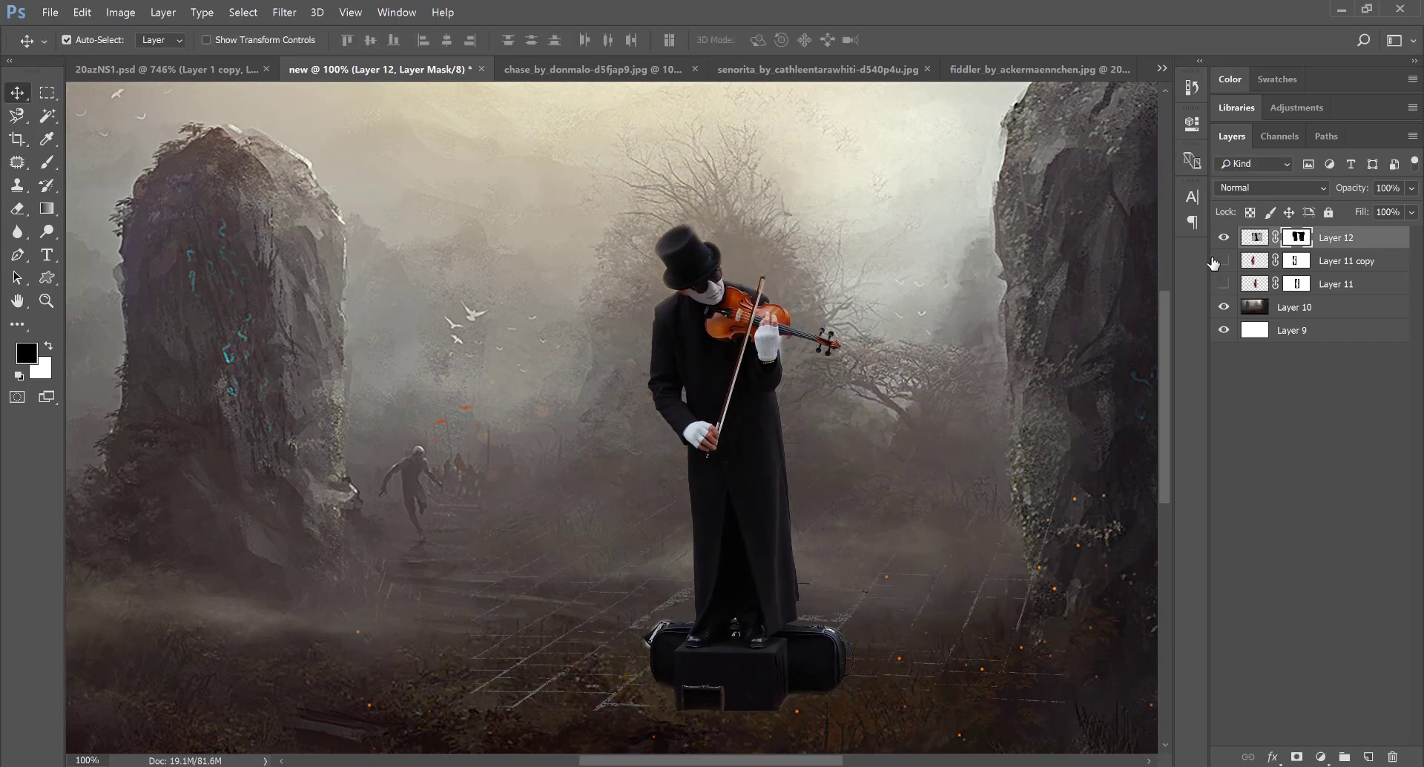
# - Show the woman in red, nudge her right, and stack her layer above the fiddler's
pyautogui.click(1223, 260)
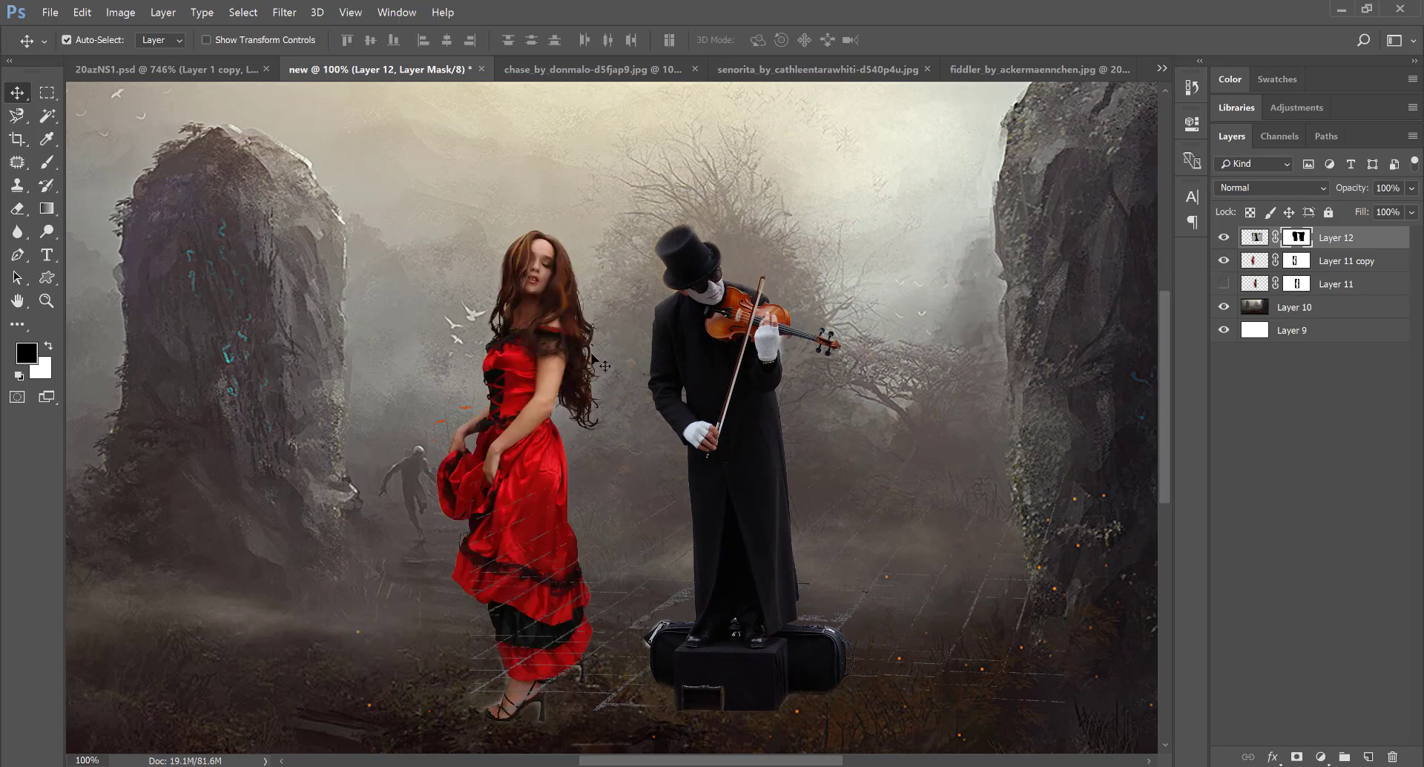
pyautogui.moveTo(551, 347); pyautogui.dragTo(572, 347)
pyautogui.press('x')
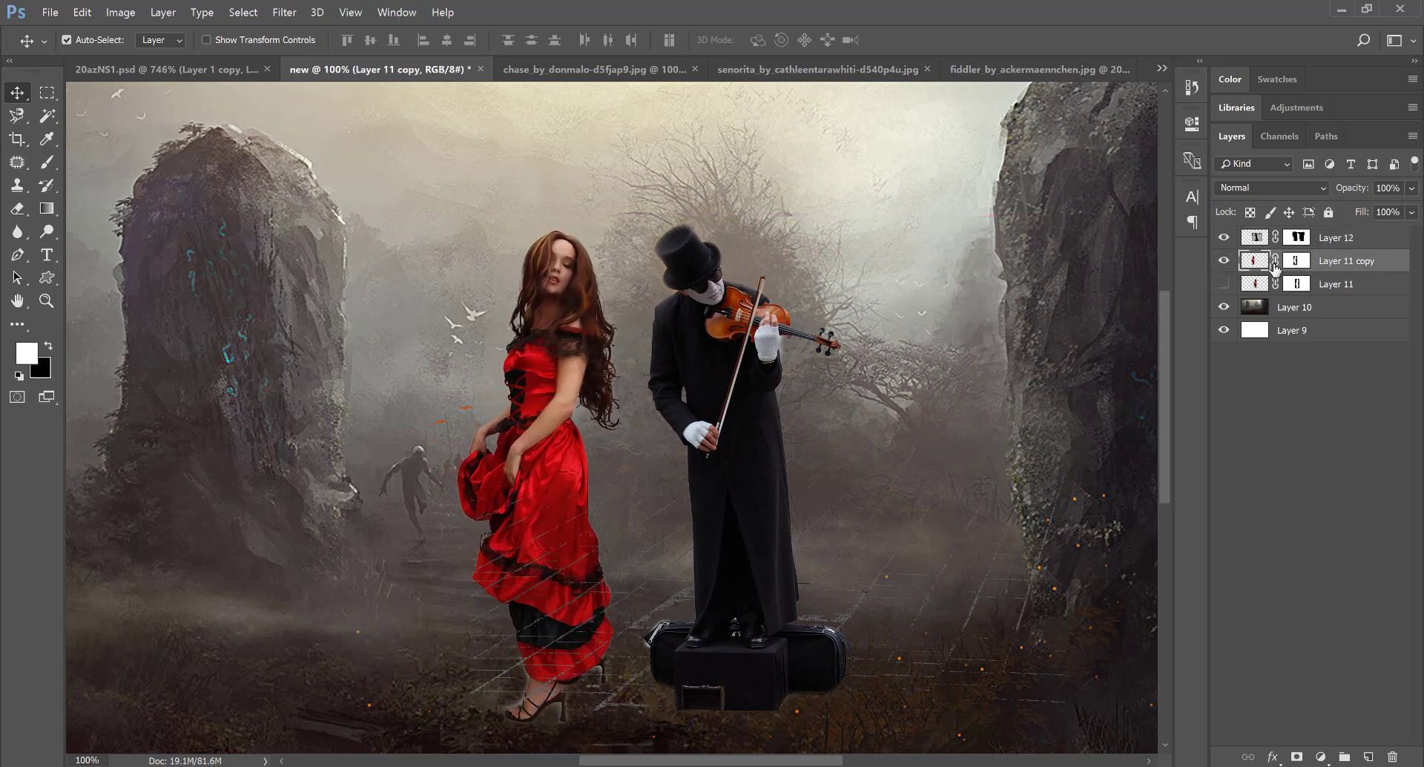
pyautogui.moveTo(1349, 259); pyautogui.dragTo(1348, 228)
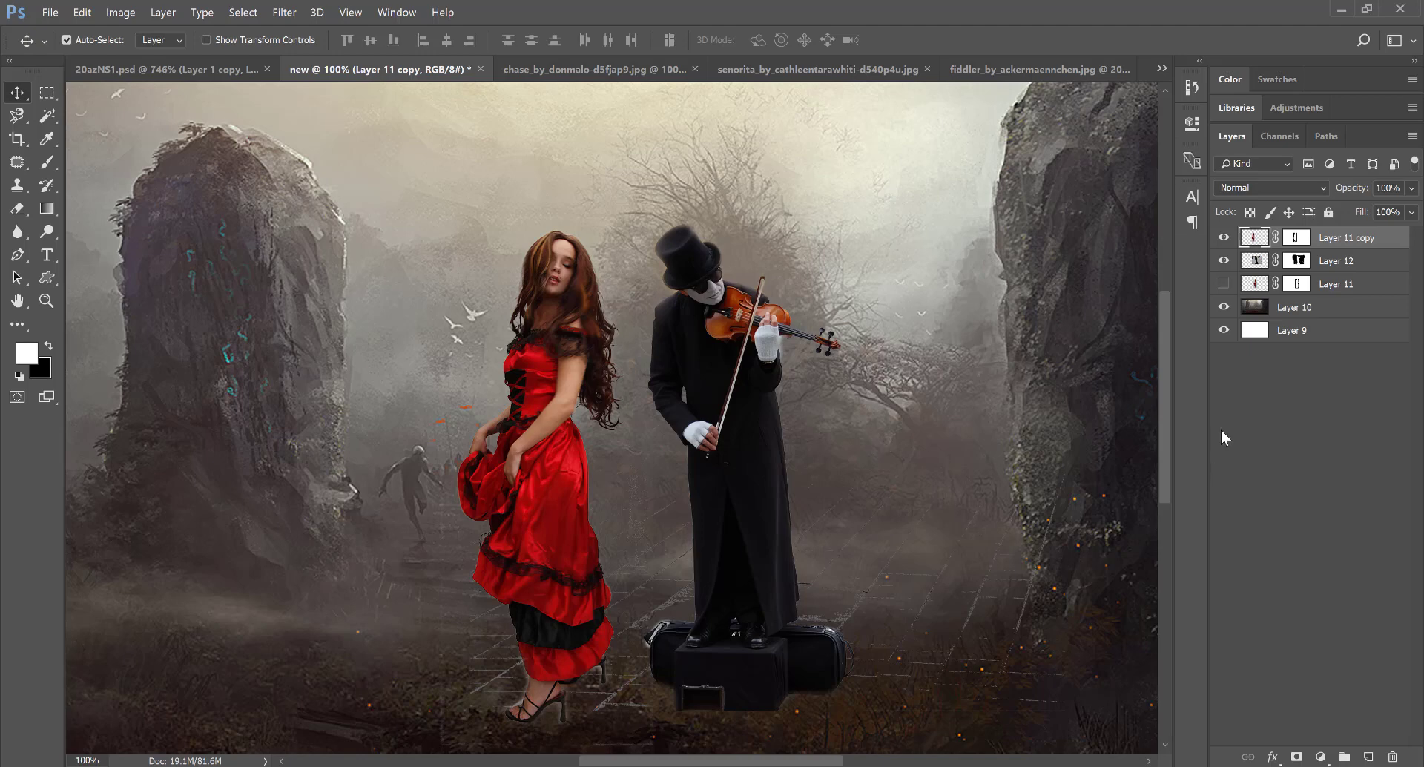
# - Try a gradient on the woman's layer mask, then undo it
pyautogui.click(1298, 238)
pyautogui.press('x')
pyautogui.press('g')
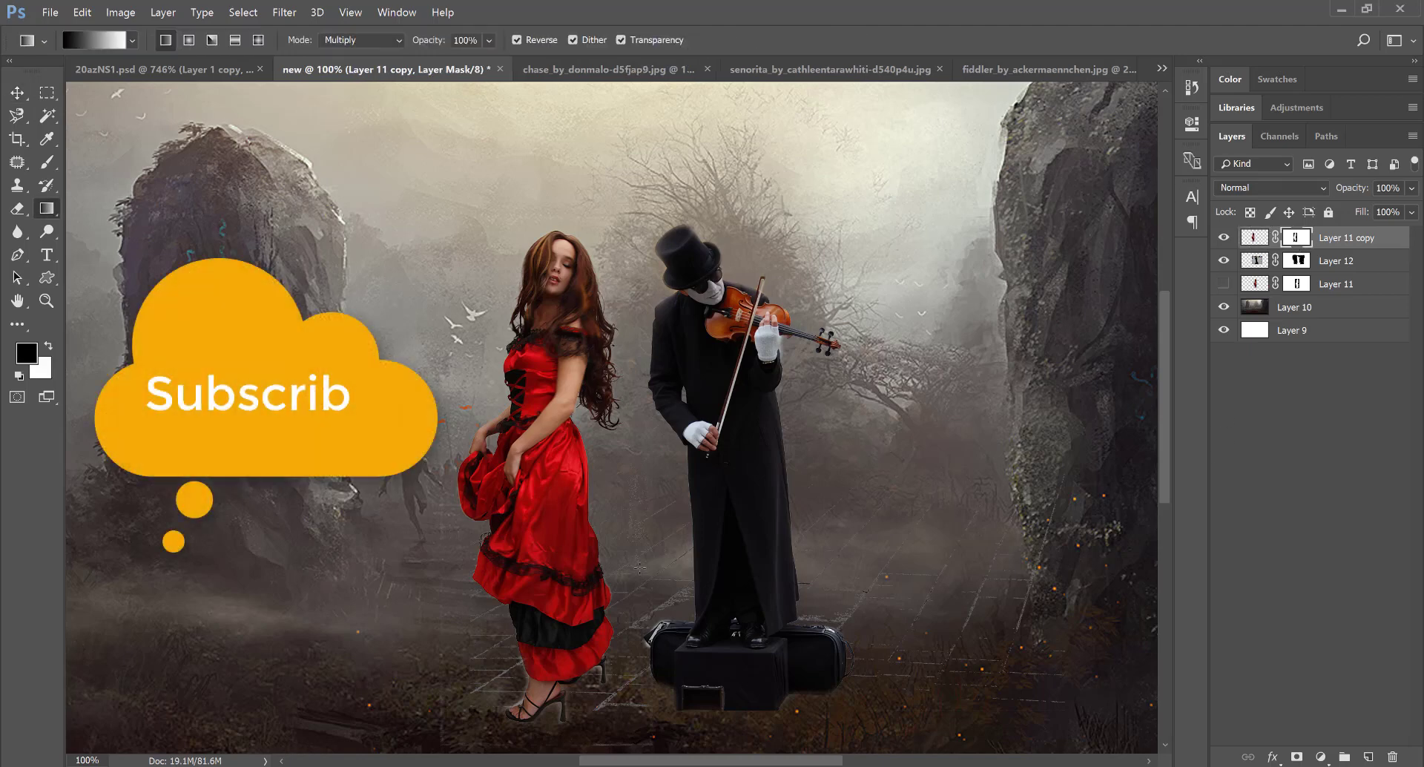
pyautogui.moveTo(639, 568); pyautogui.dragTo(413, 571)
pyautogui.hotkey('ctrl', 'z')
# - Fade the bottom of the fiddler's case into the ground with a gradient on Layer 12's mask
pyautogui.click(1295, 261)
pyautogui.moveTo(571, 521); pyautogui.dragTo(370, 627)
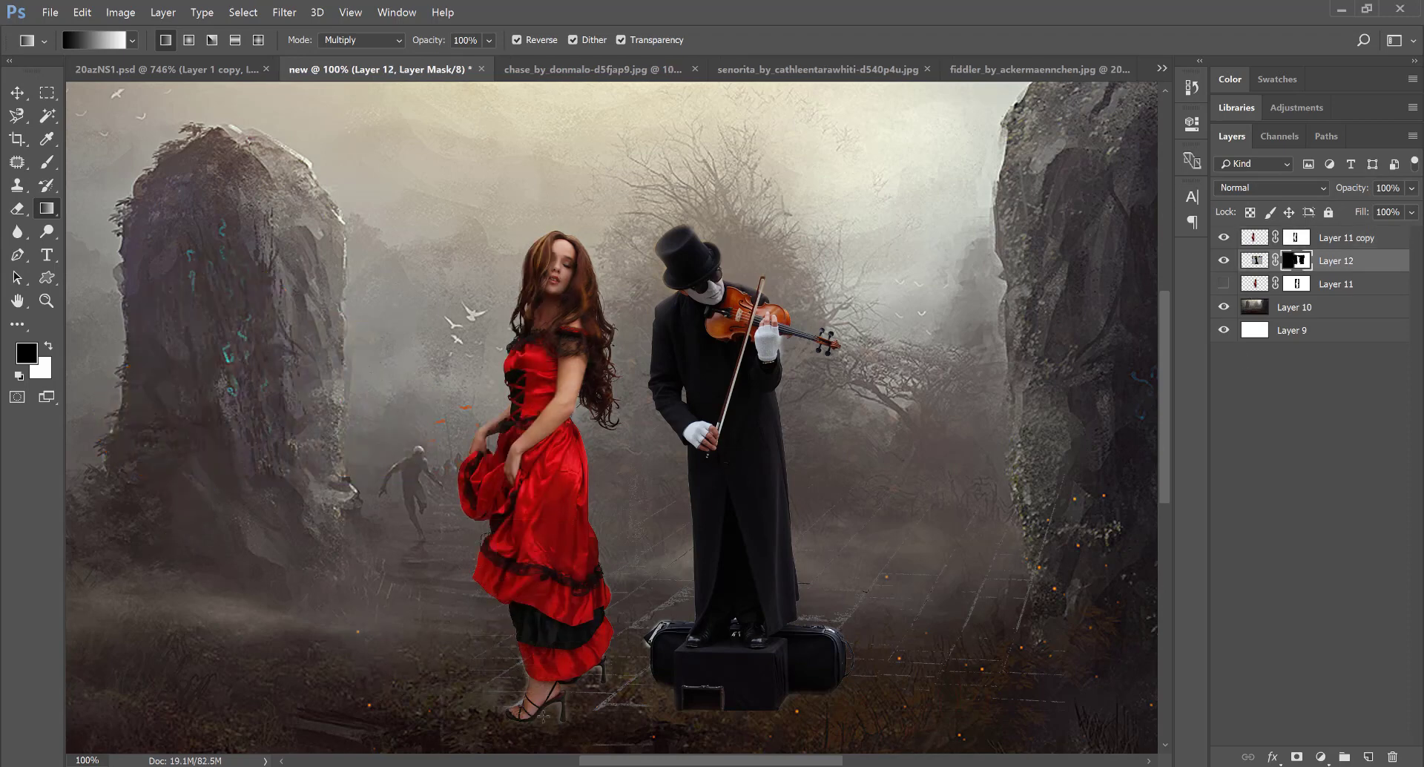
pyautogui.scroll(-2, 703, 687)
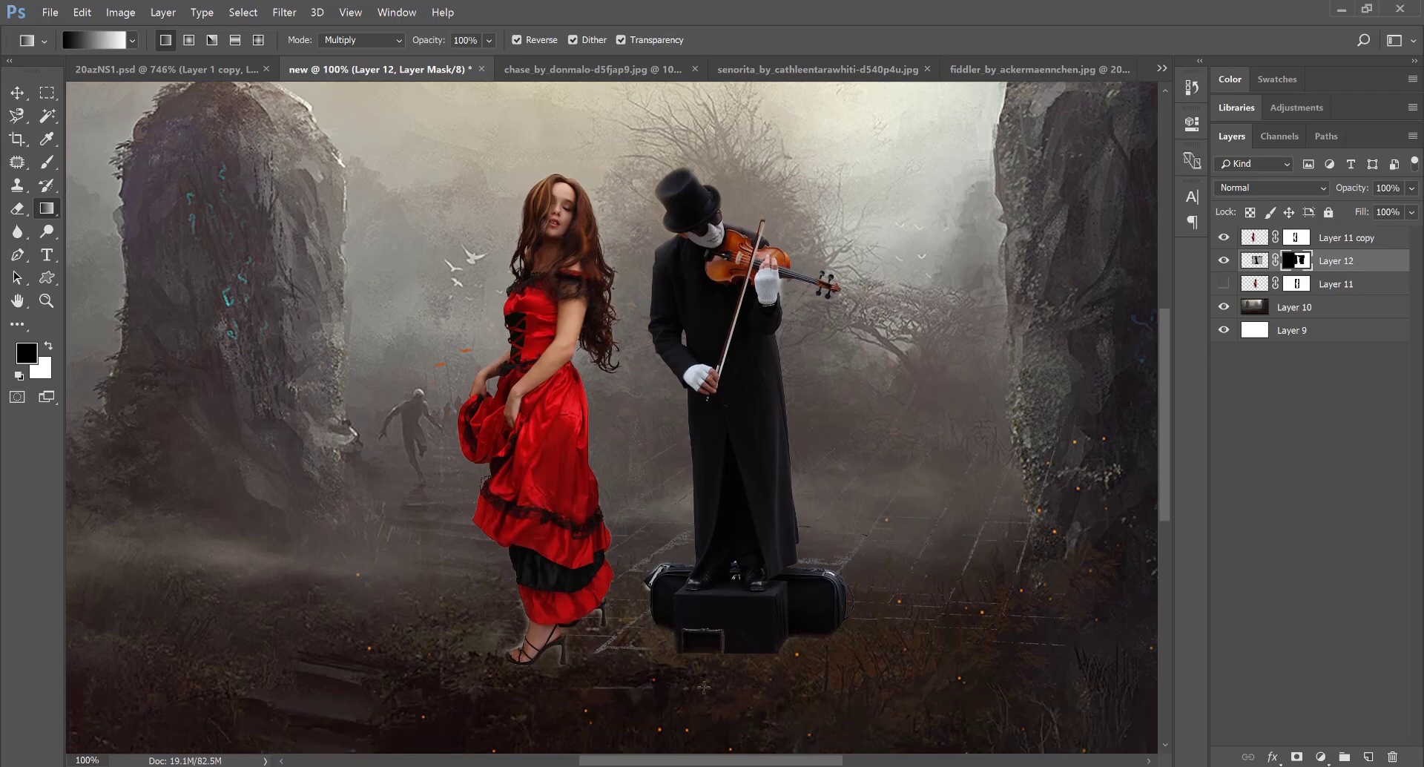
pyautogui.scroll(2, 789, 469)
pyautogui.scroll(-3, 748, 647)
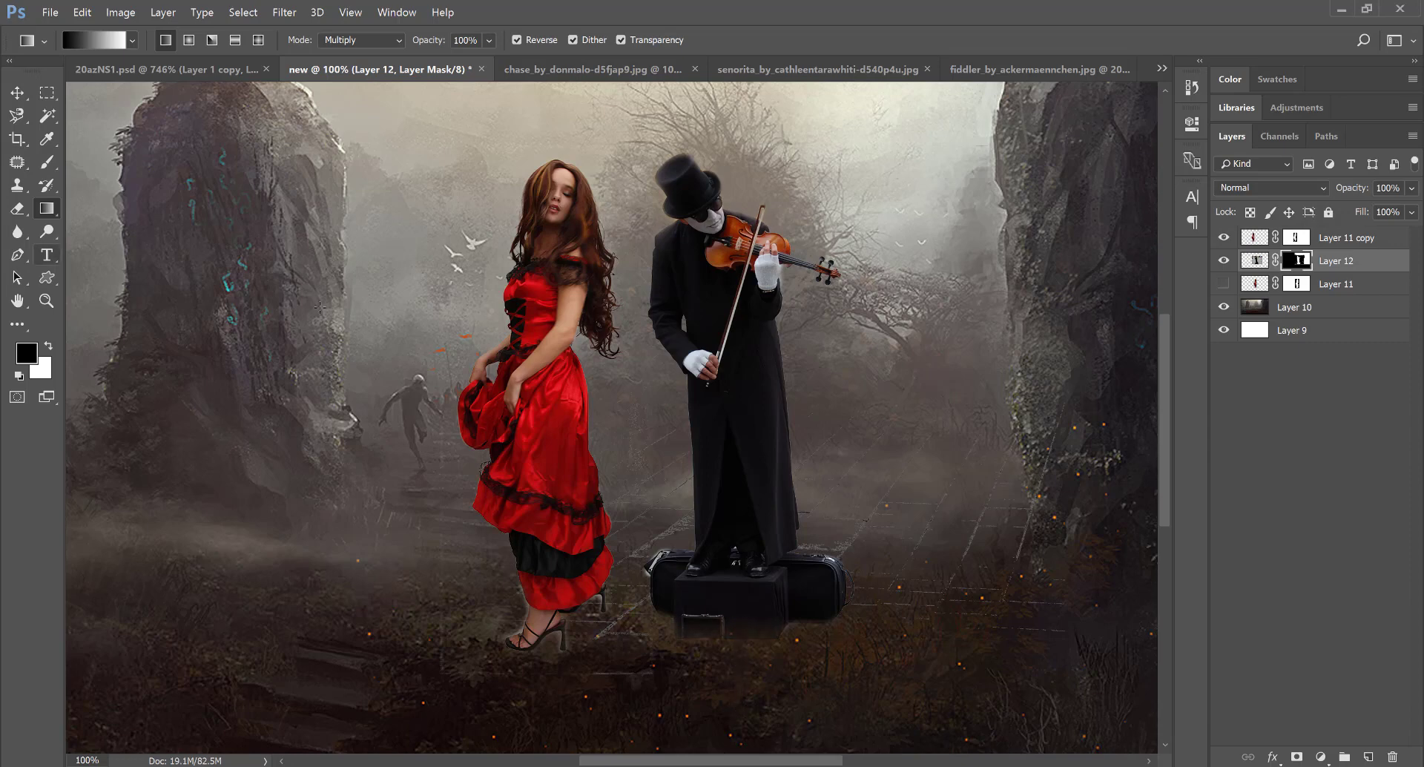
pyautogui.click(17, 92)
pyautogui.scroll(2, 785, 469)
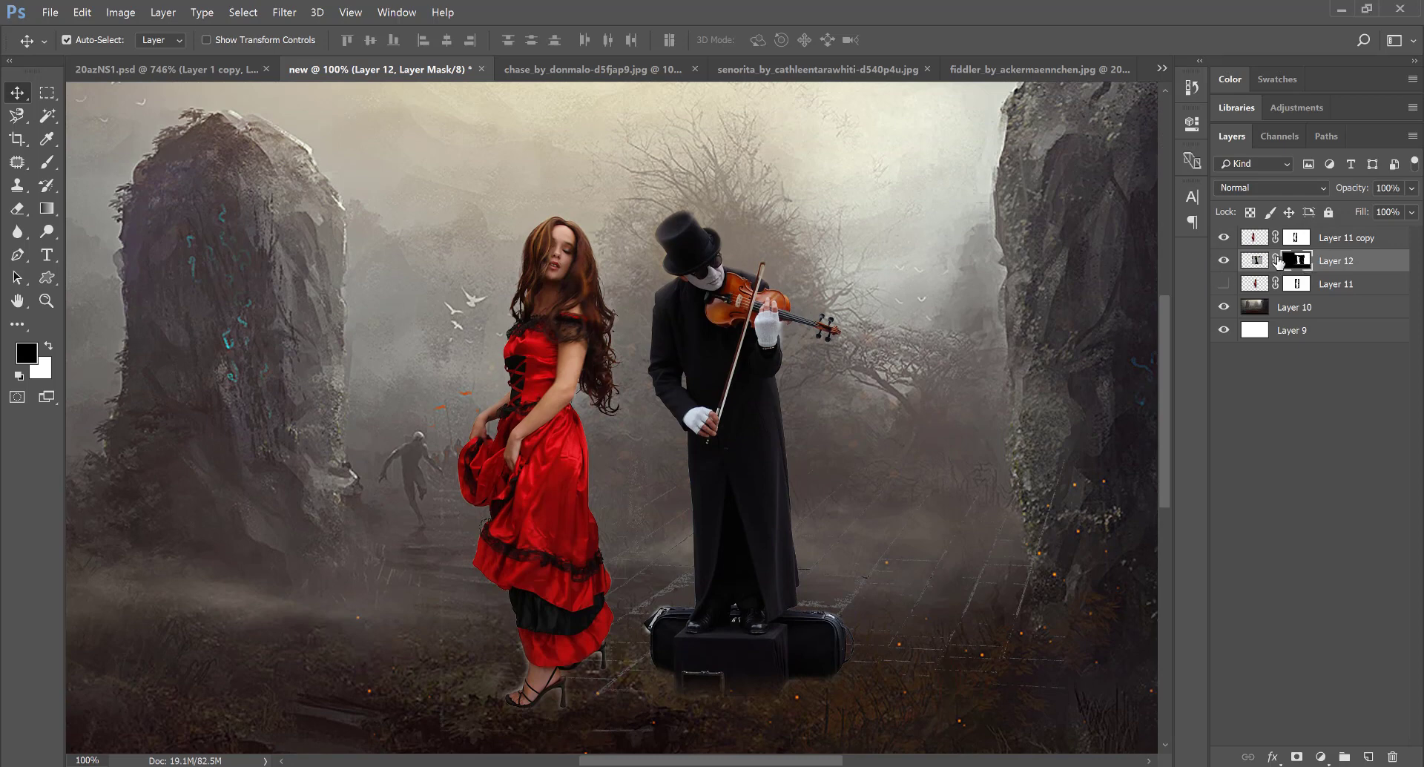
# - Try a brush stroke over the top of the hat on the mask, then undo it
pyautogui.click(47, 162)
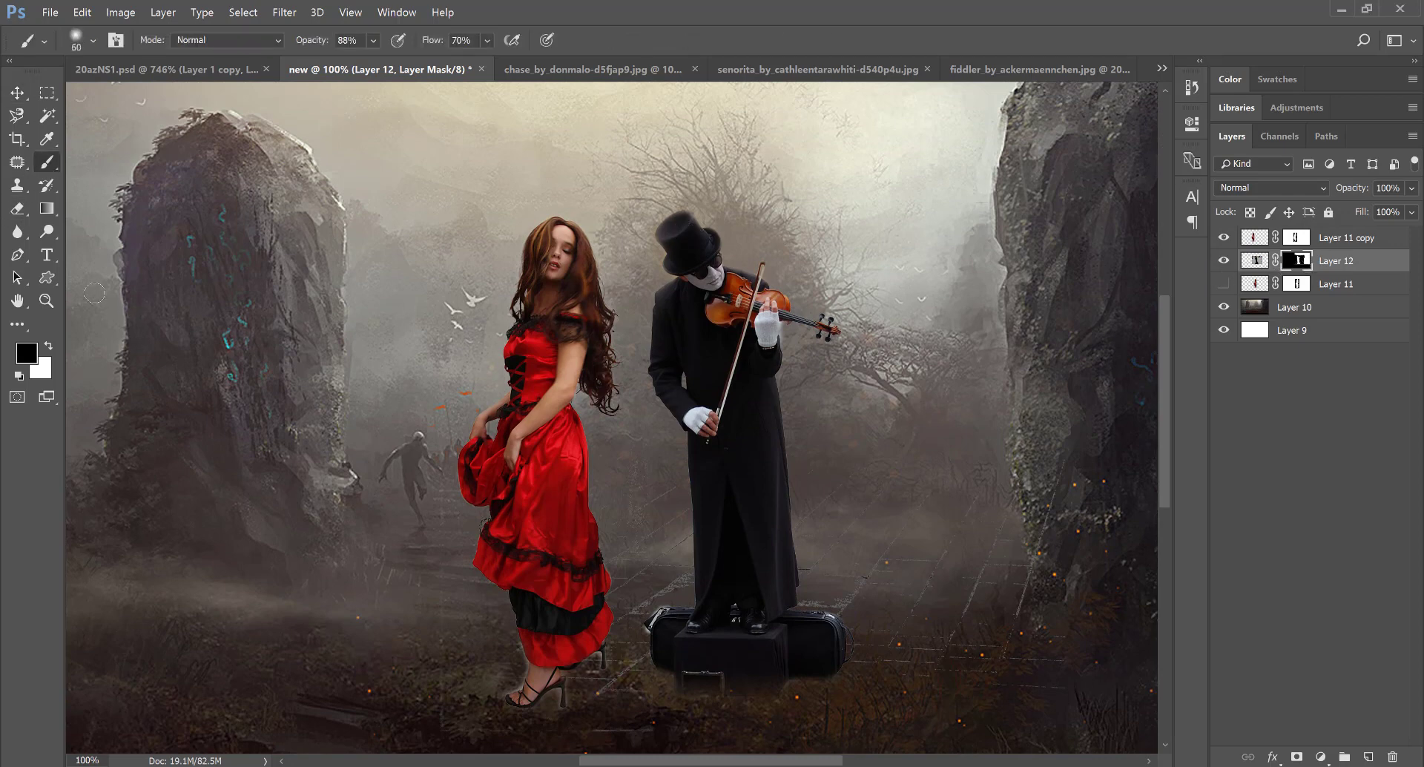
pyautogui.moveTo(681, 267); pyautogui.dragTo(671, 234)
pyautogui.hotkey('ctrl', 'z')
pyautogui.press('x')
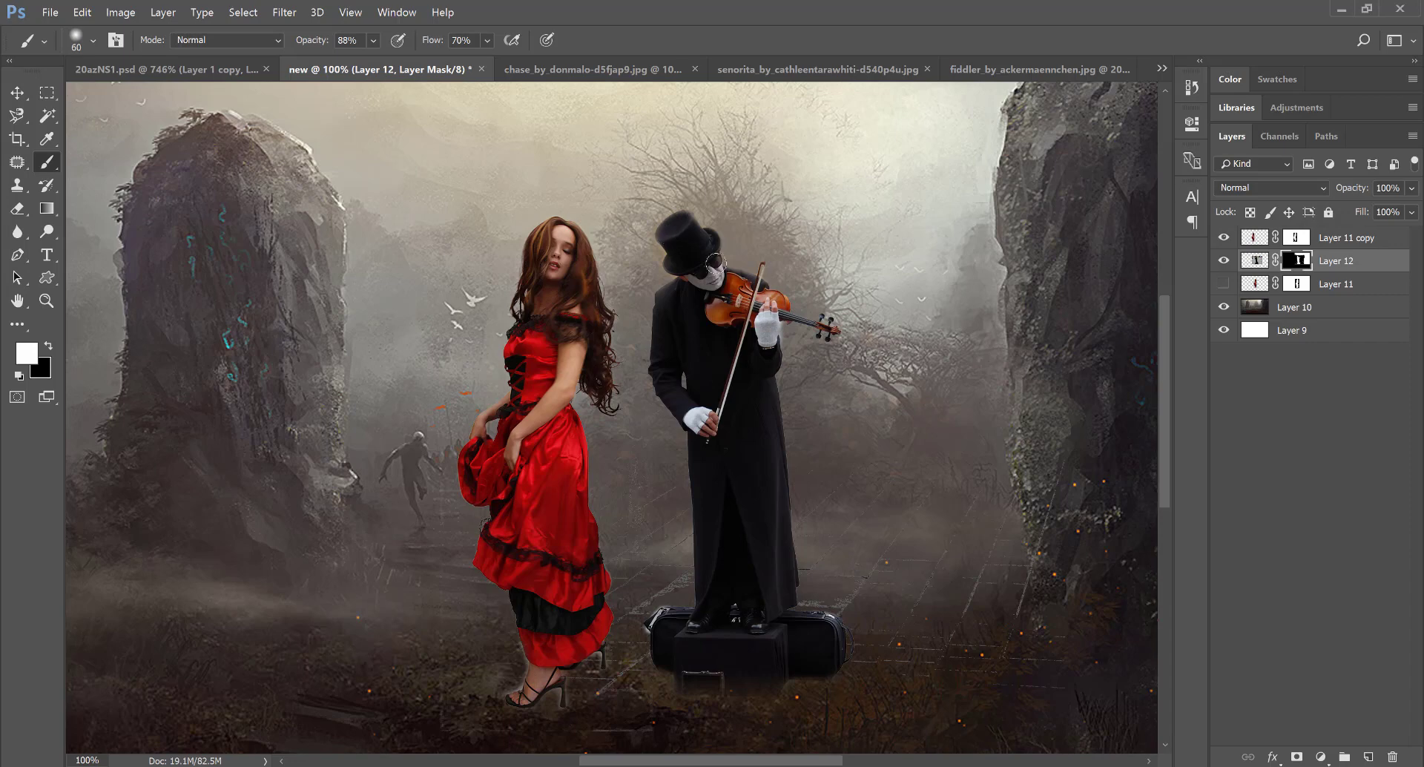
pyautogui.click(17, 93)
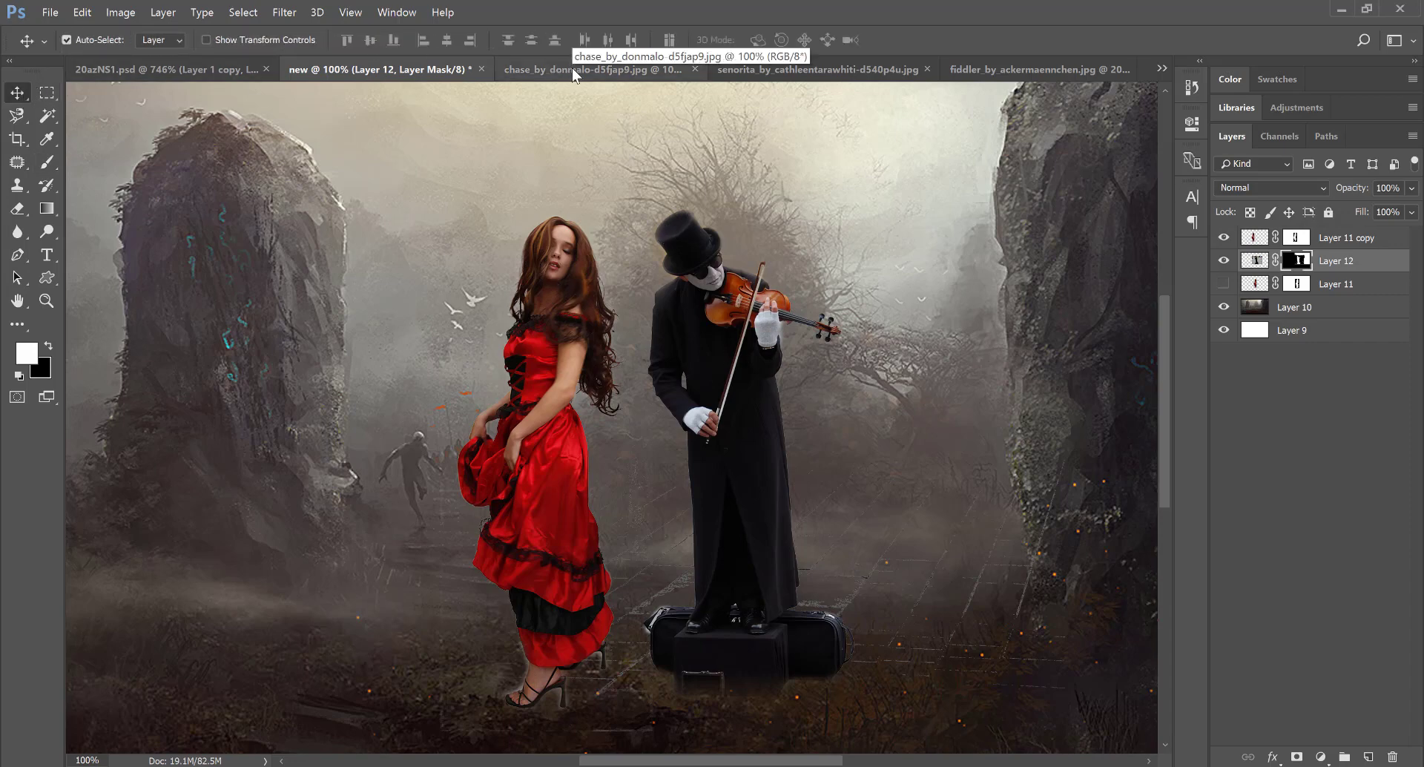
# - Open the castle photo 20azNS1.jpg and drag it into the composite as Layer 13
pyautogui.press('ctrl')
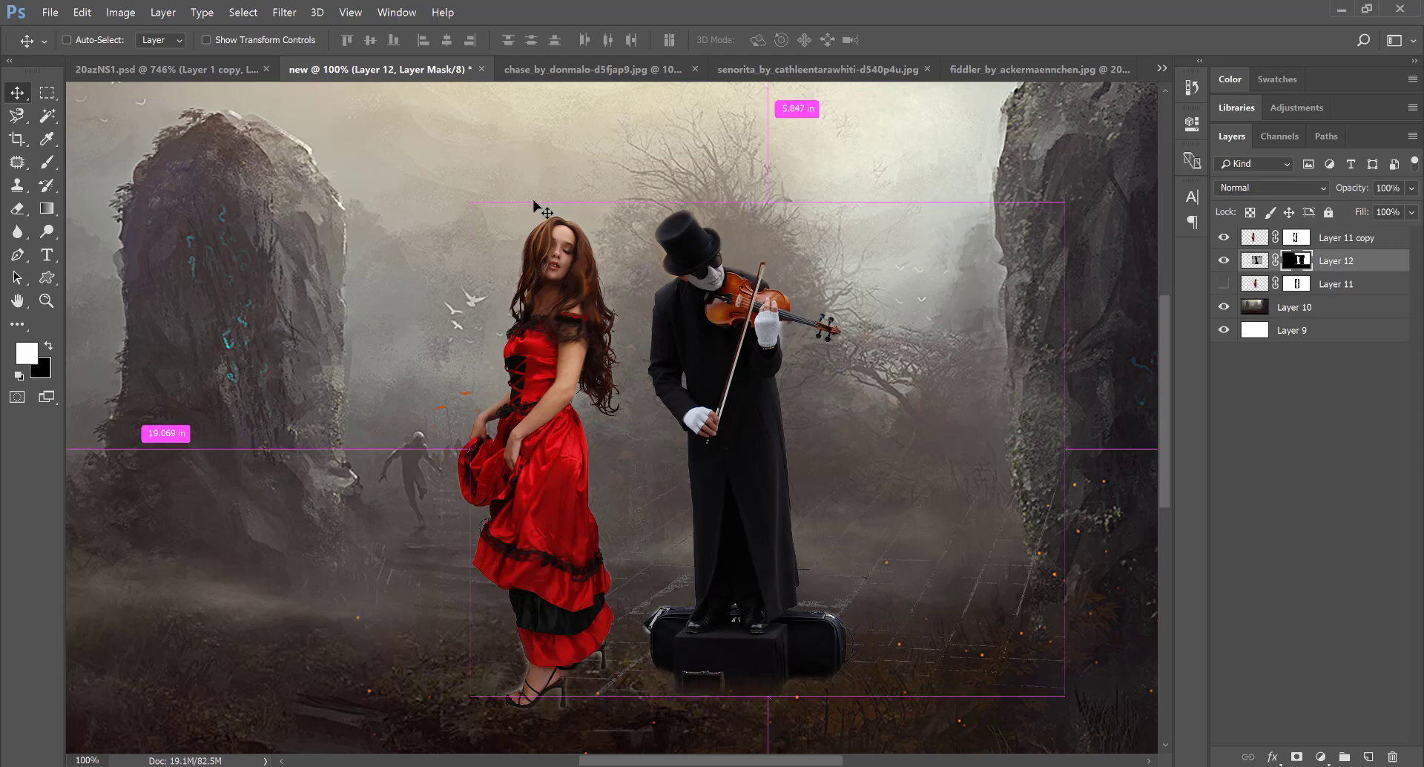
pyautogui.hotkey('ctrl', '0')
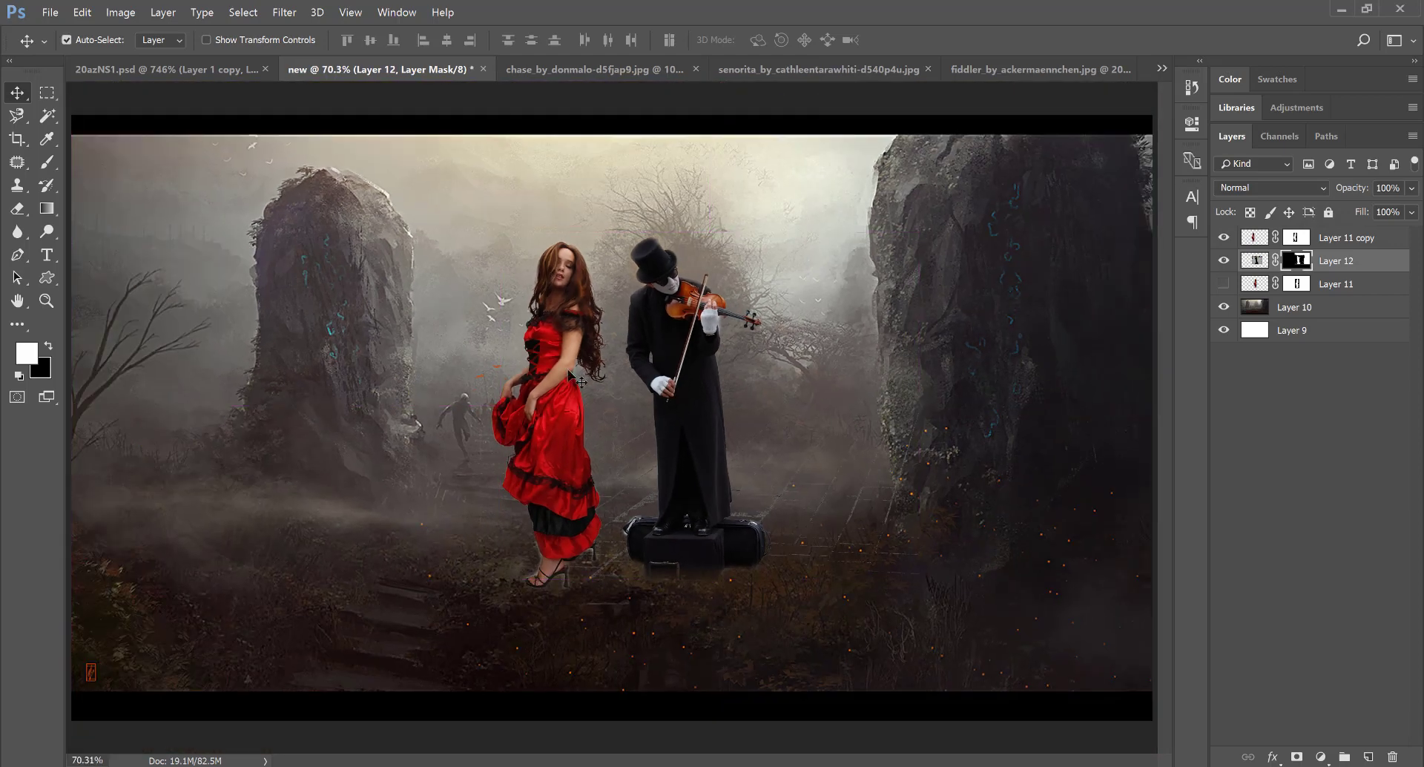
pyautogui.hotkey('ctrl', 'o')
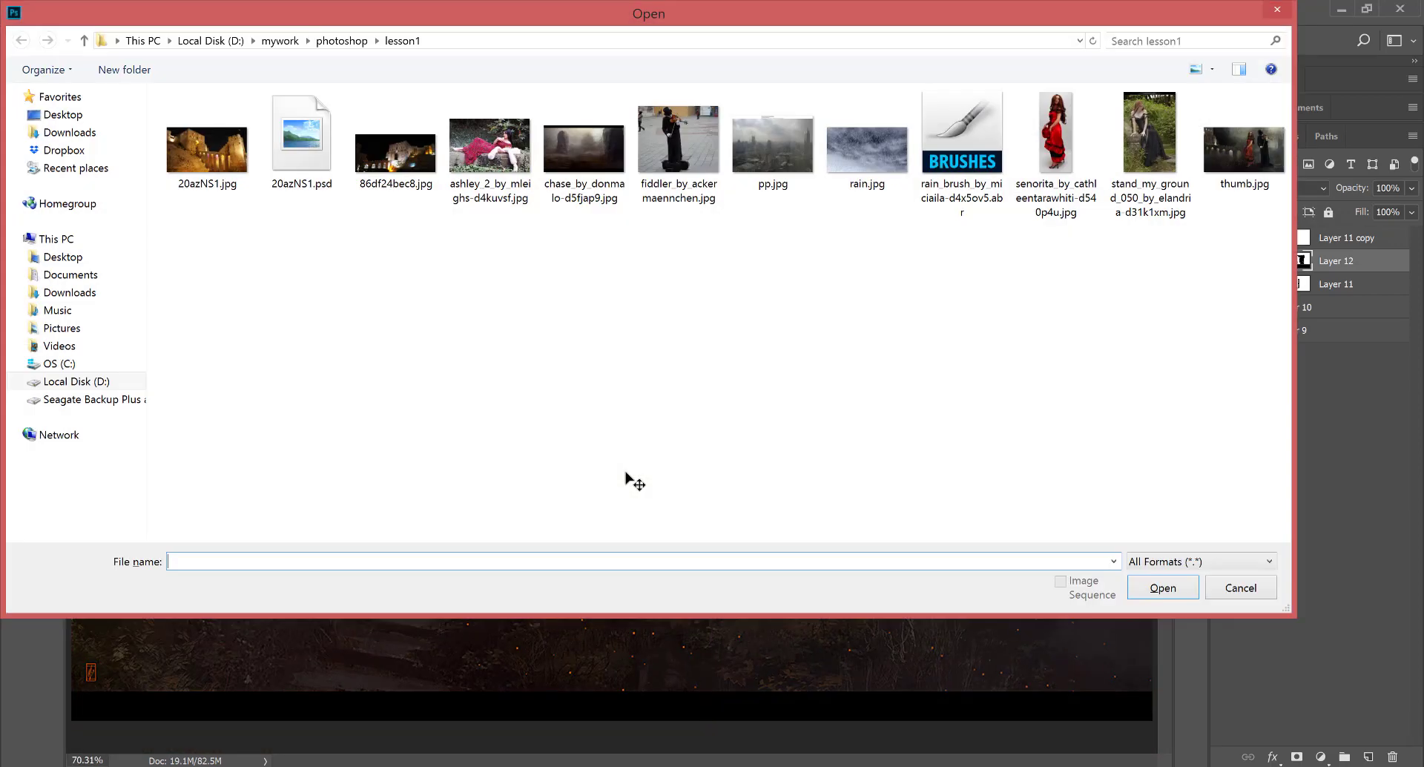
pyautogui.doubleClick(207, 148)
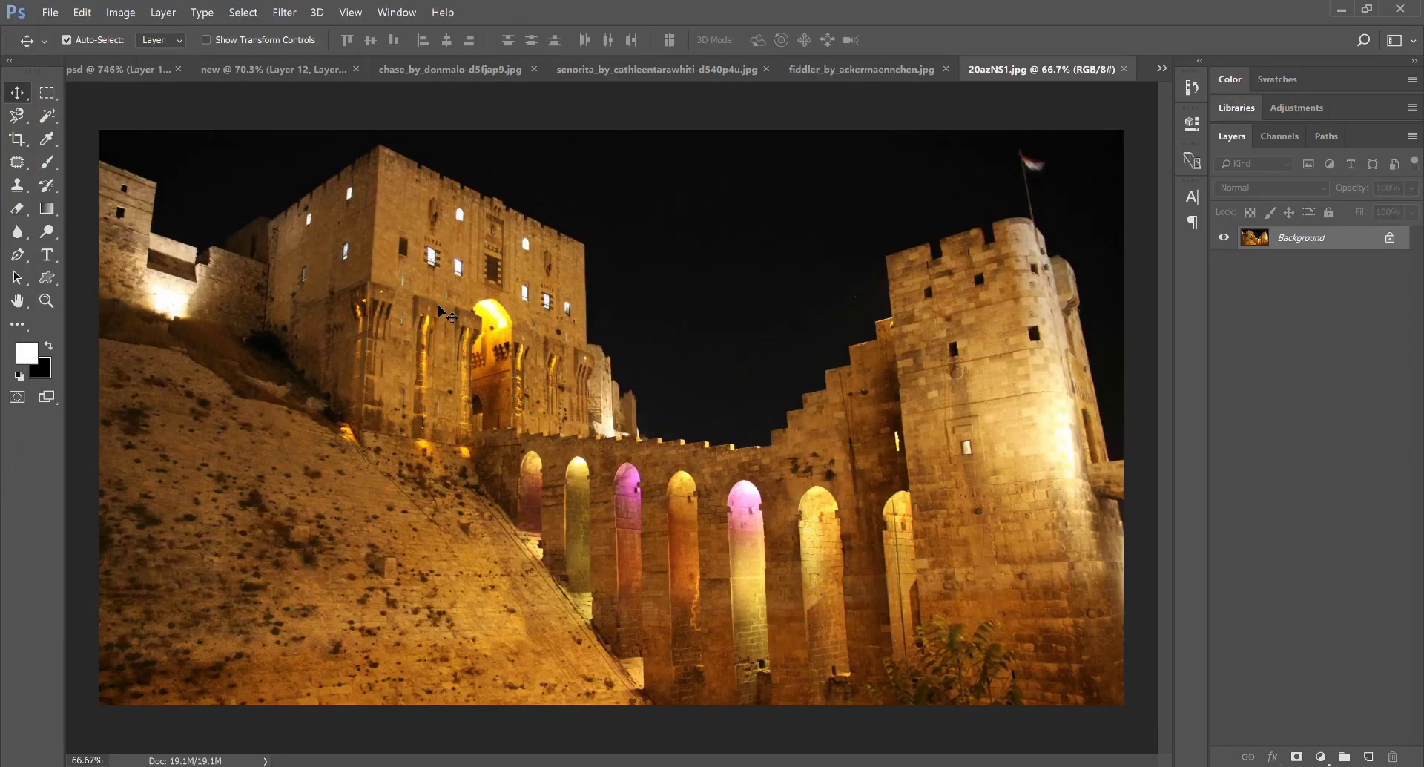
pyautogui.moveTo(447, 313)
pyautogui.mouseDown()
pyautogui.moveTo(320, 74)
pyautogui.moveTo(395, 308)
pyautogui.mouseUp()
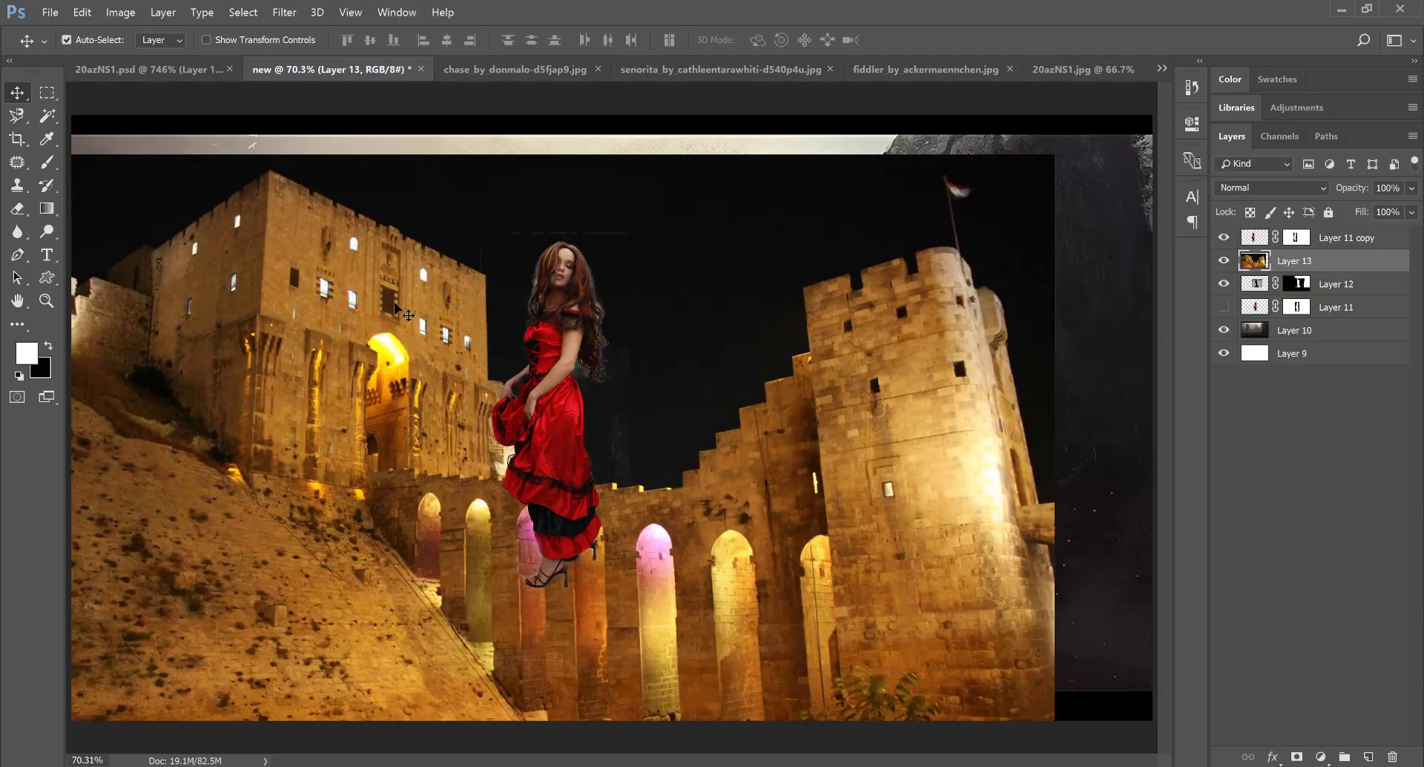
# - Move the castle layer below the fiddler and woman, and position it to cover the canvas
pyautogui.moveTo(1356, 267); pyautogui.dragTo(1344, 317)
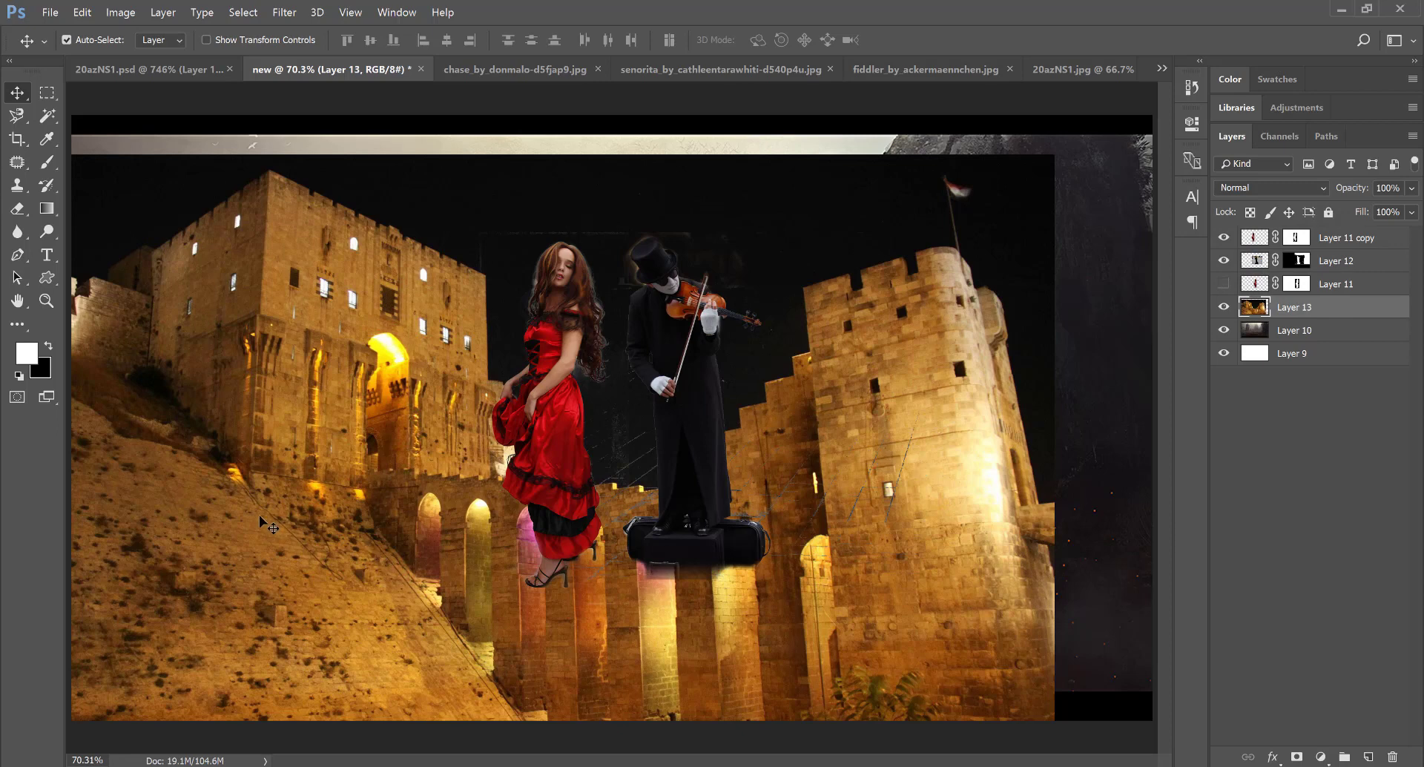
pyautogui.moveTo(260, 519); pyautogui.dragTo(334, 476)
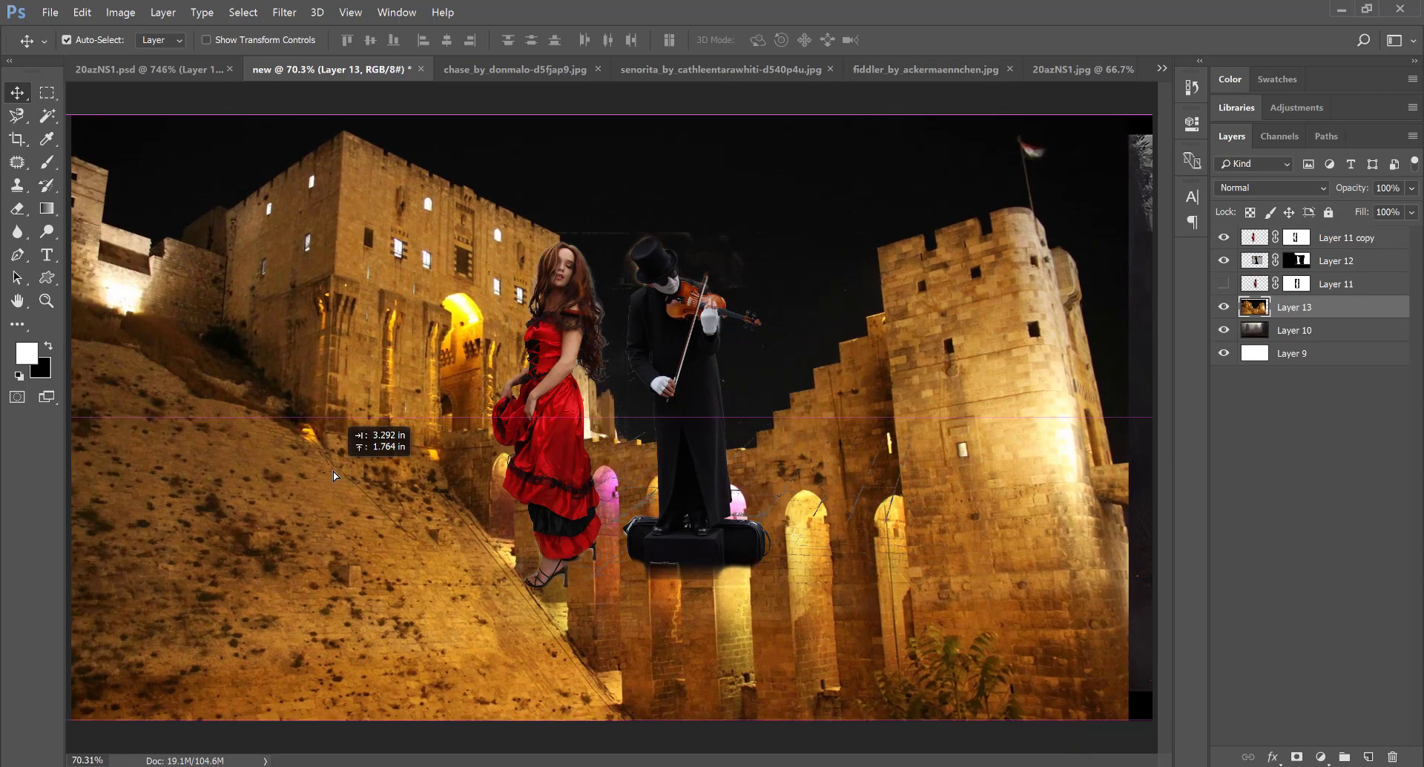
pyautogui.hotkey('ctrl', '-')
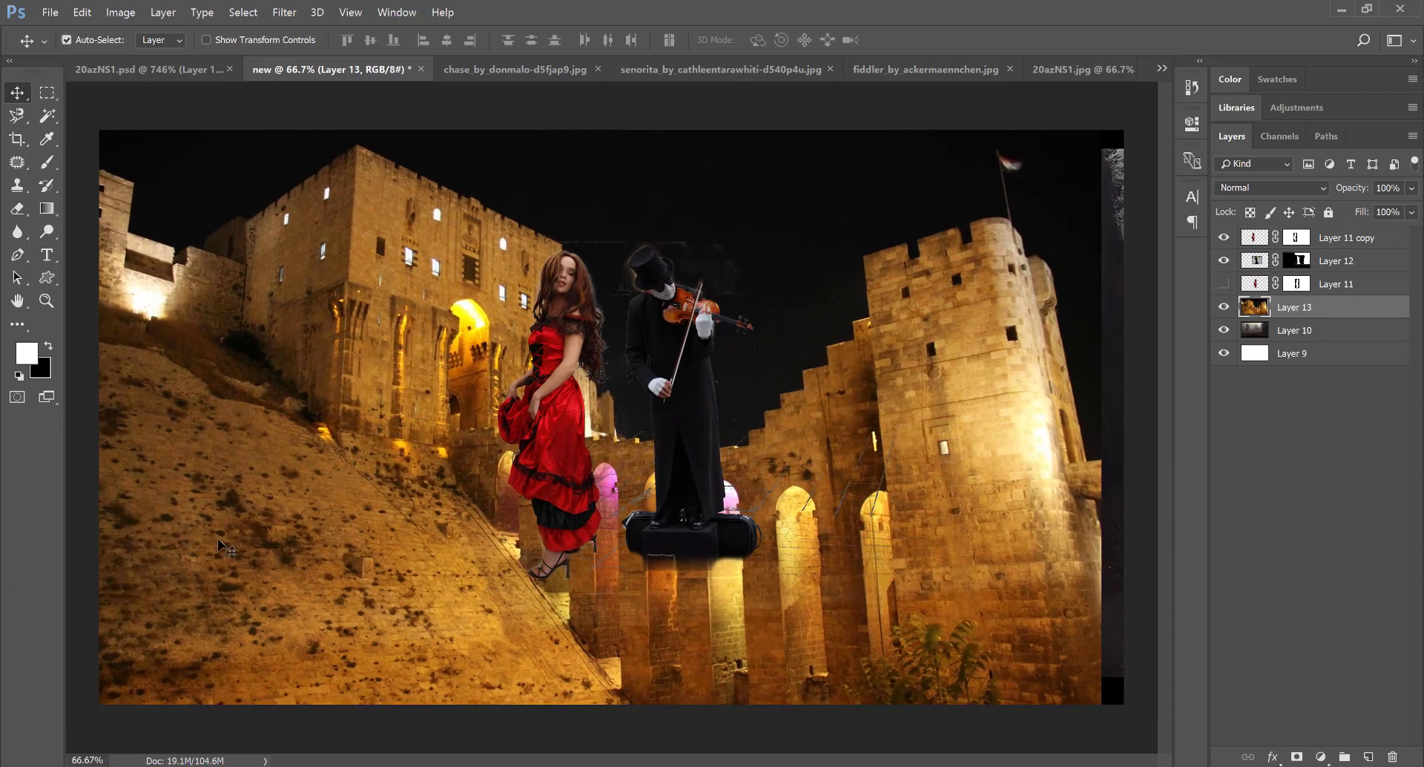
pyautogui.moveTo(218, 543); pyautogui.dragTo(272, 549)
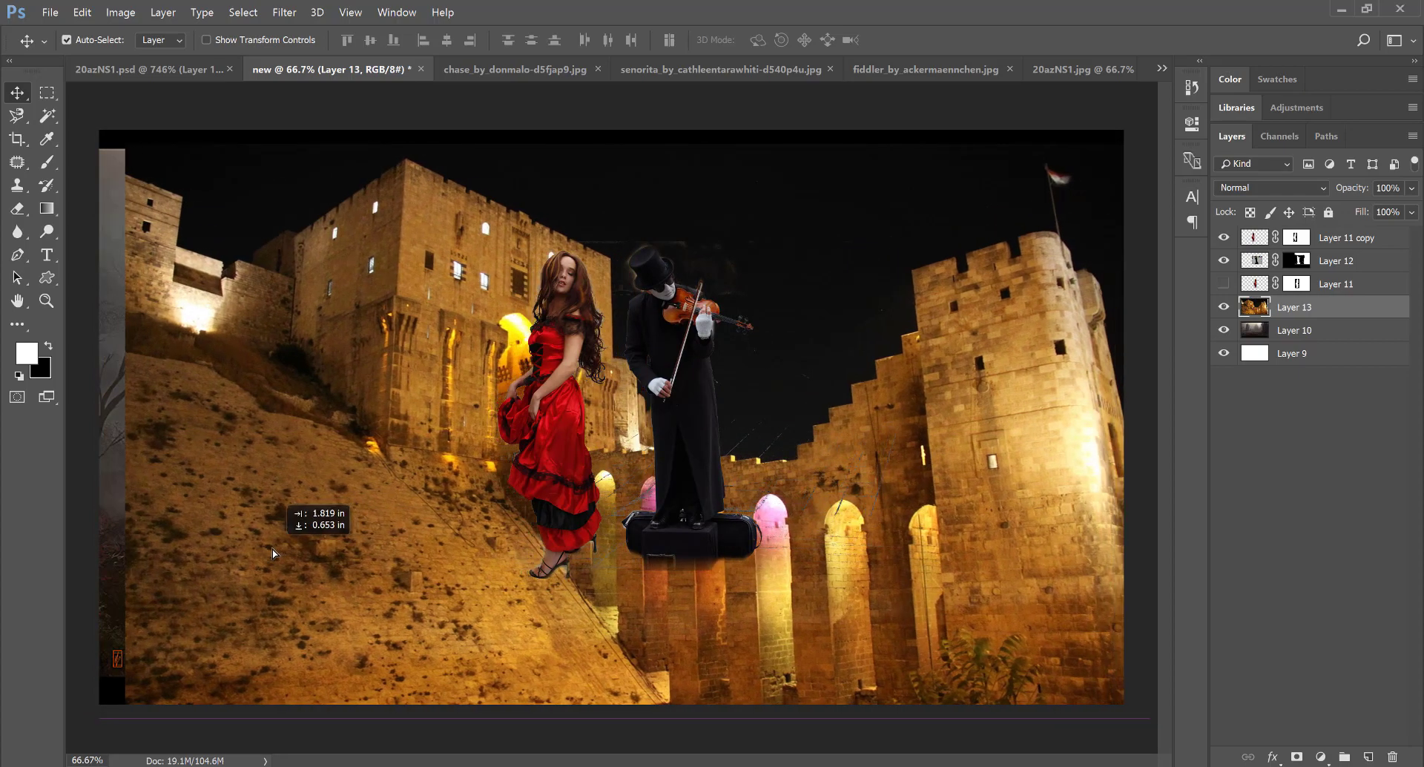
pyautogui.moveTo(273, 553); pyautogui.dragTo(257, 555)
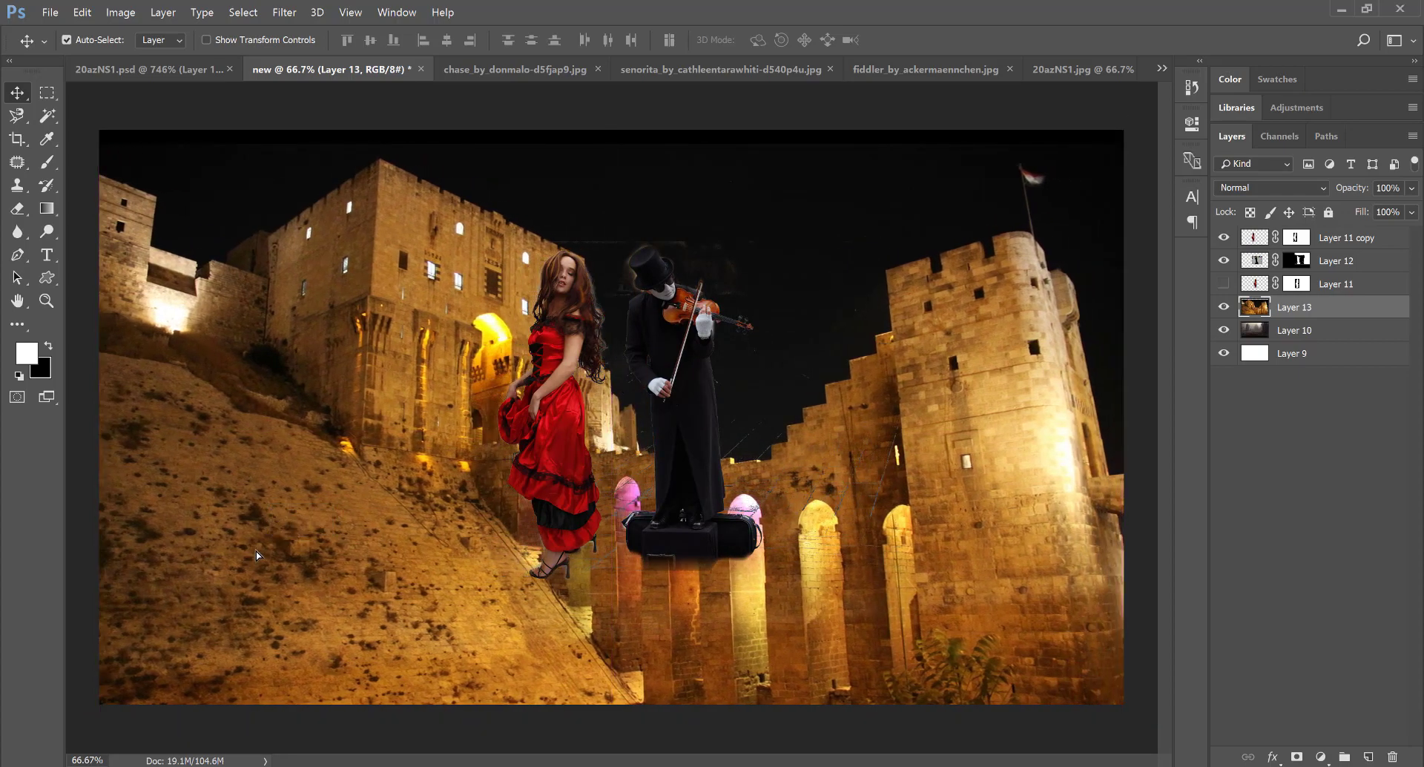
pyautogui.click(44, 209)
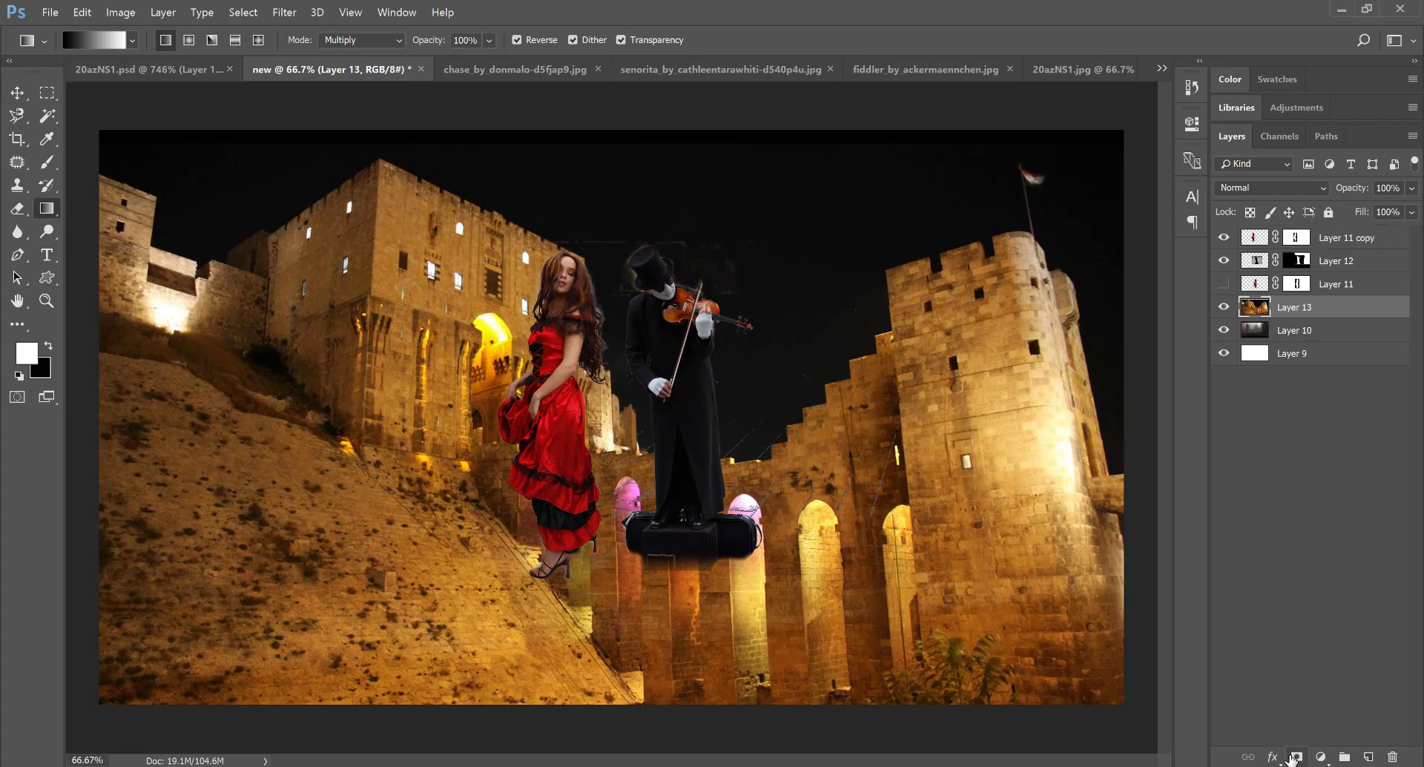
# - Mask the castle with gradients fading its bottom and right side, shift it up-left, and set opacity to 58%
pyautogui.click(1297, 757)
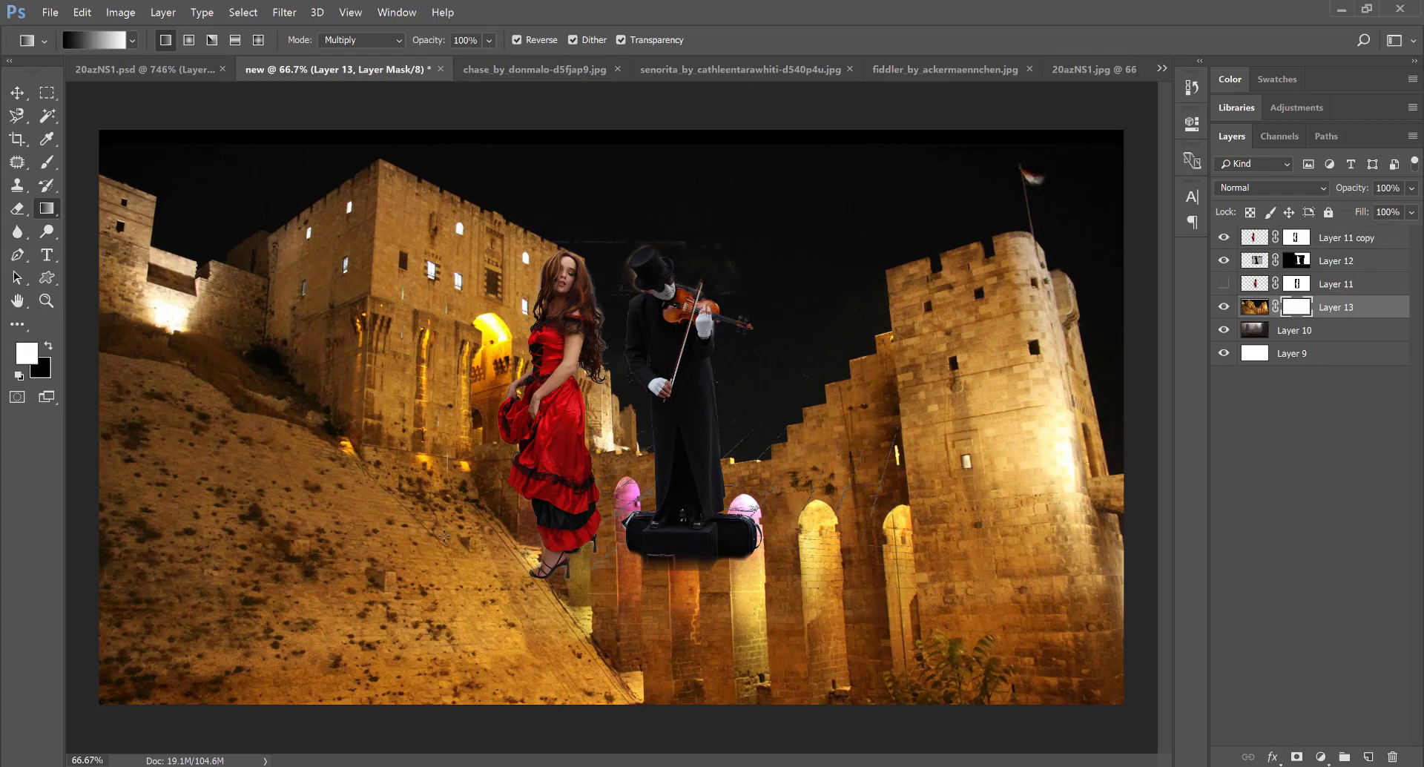
pyautogui.moveTo(443, 536); pyautogui.dragTo(447, 675)
pyautogui.moveTo(892, 399); pyautogui.dragTo(517, 406)
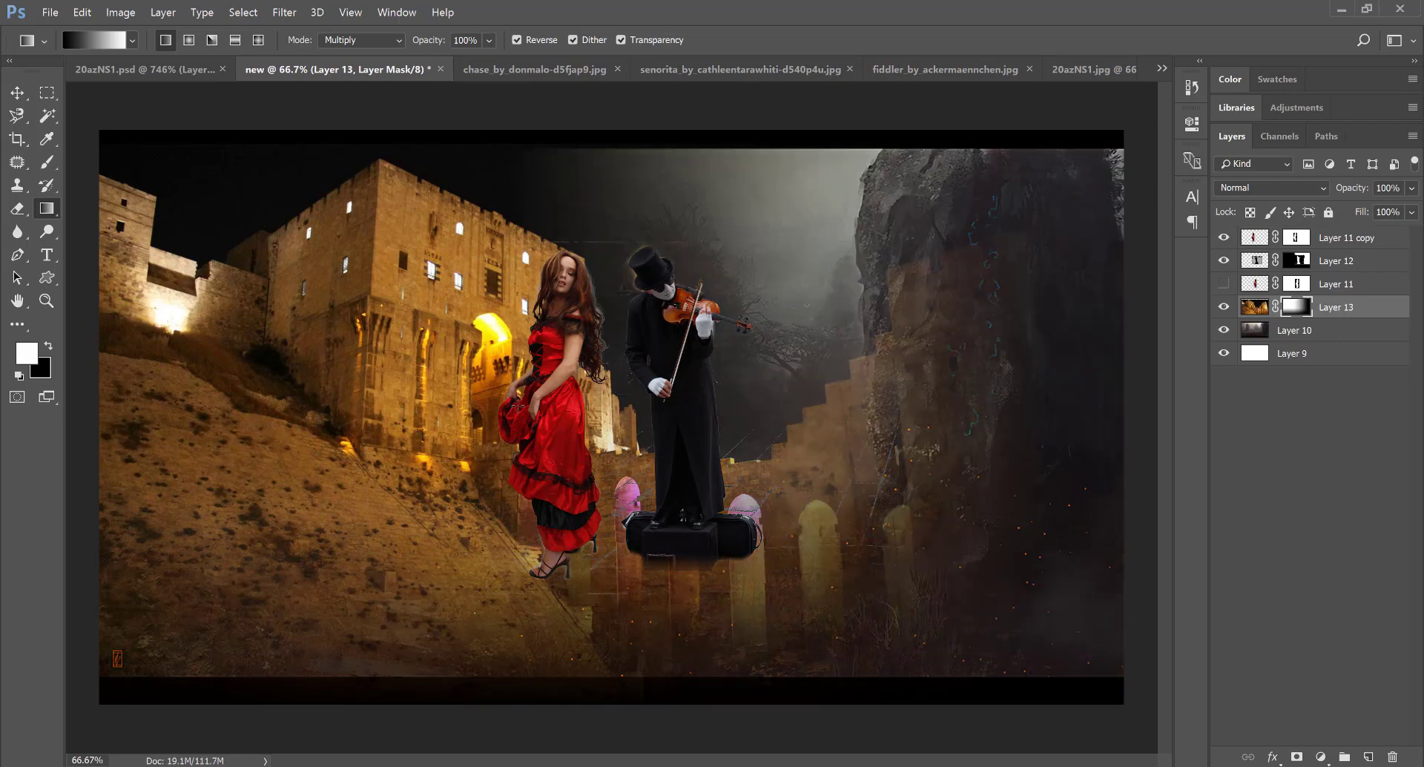
pyautogui.moveTo(827, 398)
pyautogui.mouseDown()
pyautogui.moveTo(488, 407)
pyautogui.moveTo(460, 421)
pyautogui.moveTo(215, 434)
pyautogui.mouseUp()
pyautogui.hotkey('ctrl', 'alt', 'z')
pyautogui.hotkey('ctrl', 'alt', 'z')
pyautogui.hotkey('ctrl', 'alt', 'z')
pyautogui.moveTo(1359, 190); pyautogui.dragTo(1303, 200)
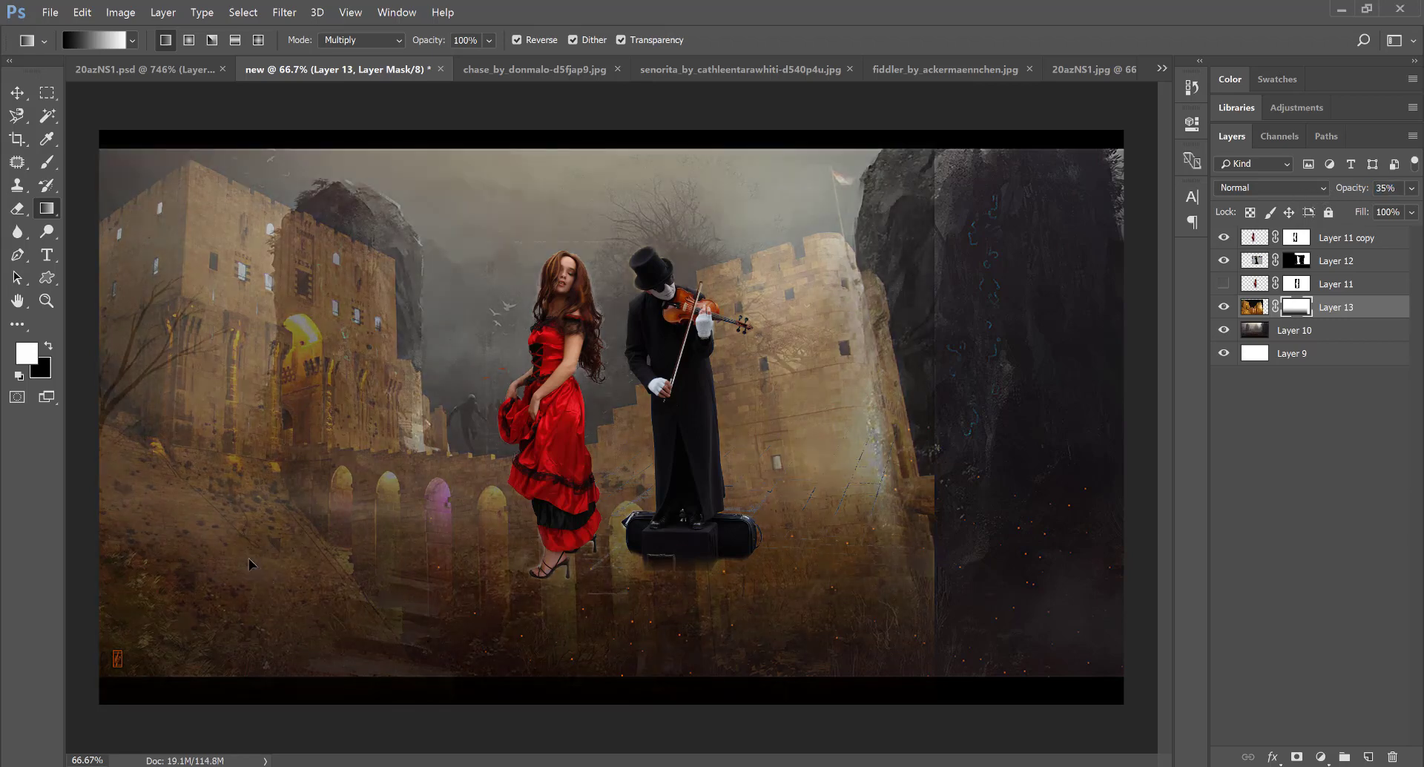
pyautogui.moveTo(249, 564)
pyautogui.mouseDown()
pyautogui.moveTo(238, 494)
pyautogui.moveTo(167, 497)
pyautogui.mouseUp()
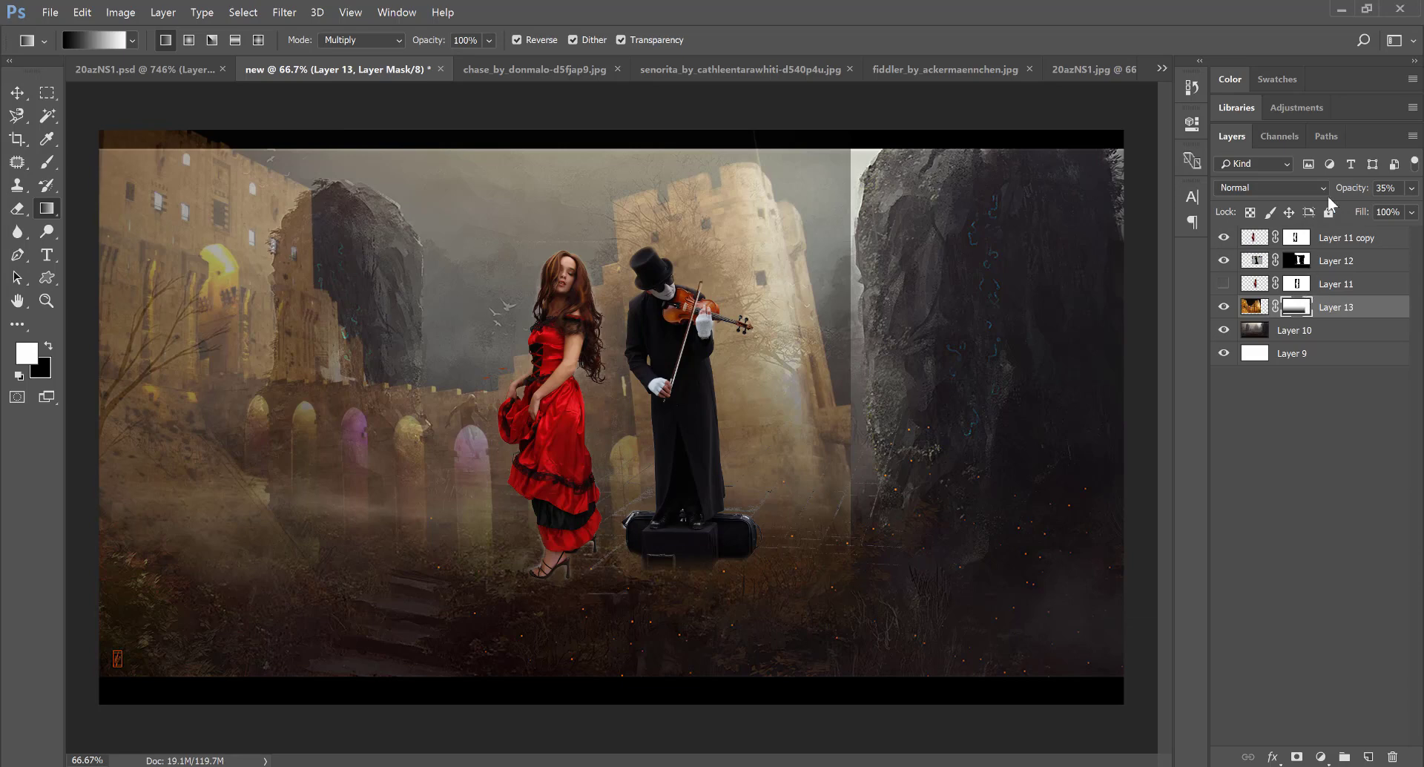
pyautogui.moveTo(1347, 194); pyautogui.dragTo(1364, 195)
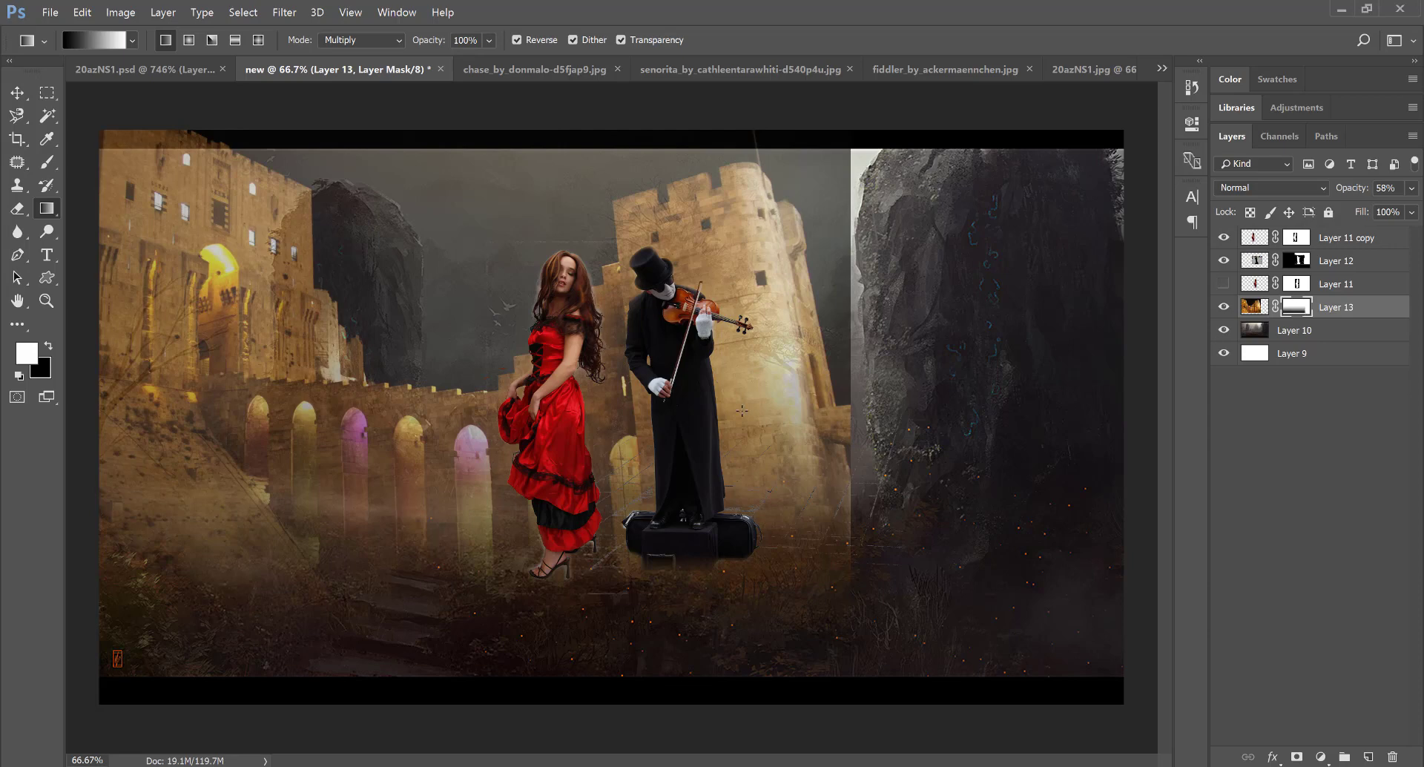
# - Replace the castle's mask with a fresh one, using gradients to fade its lower band and right tower into fog
pyautogui.rightClick(1298, 308)
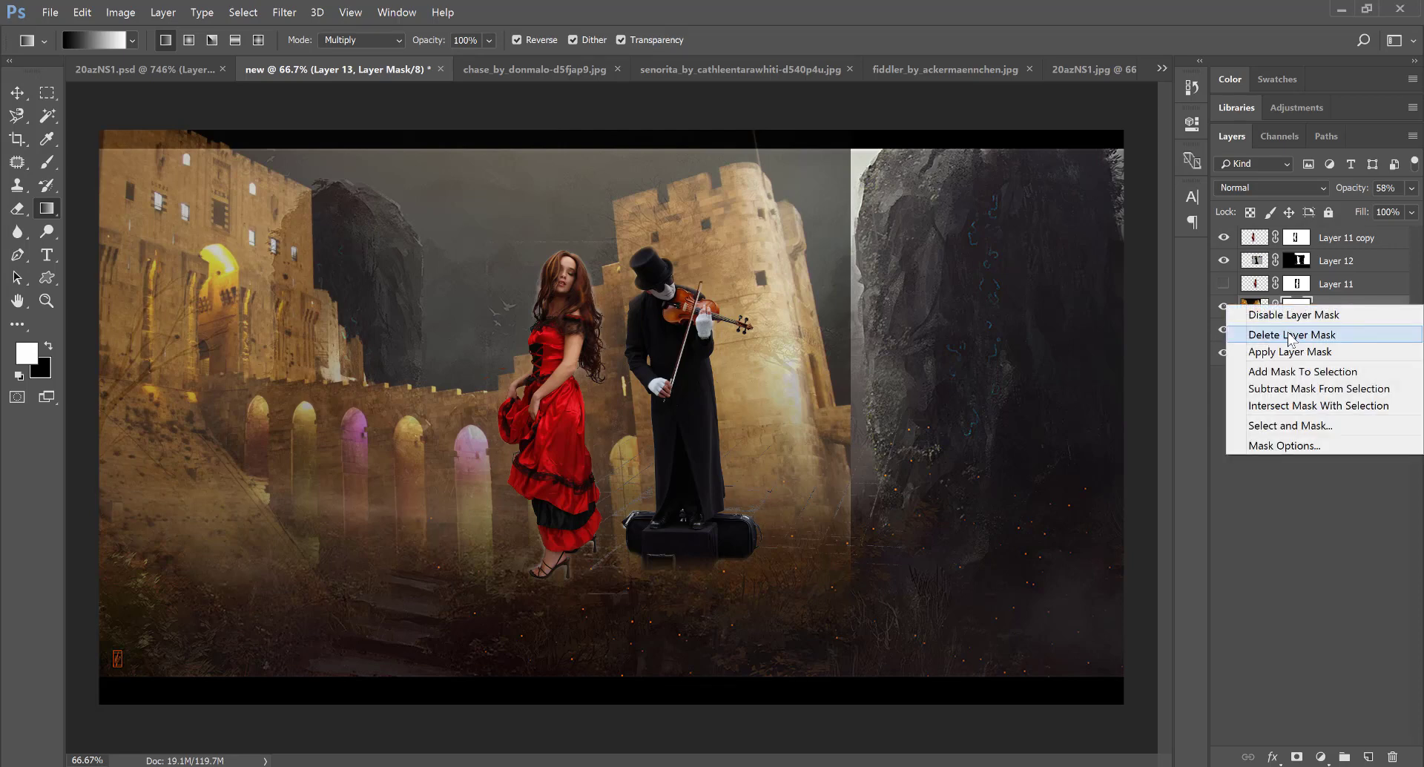
pyautogui.click(1290, 335)
pyautogui.click(1296, 757)
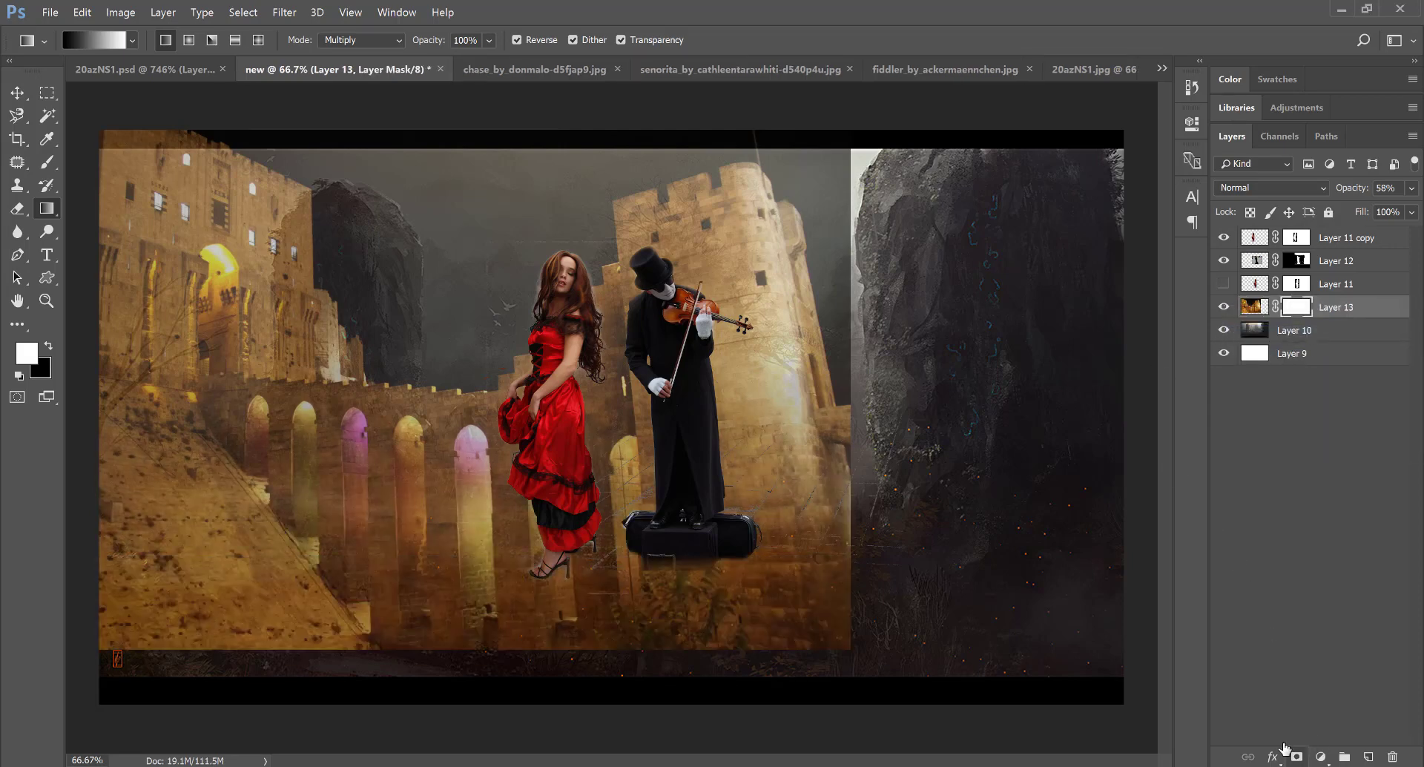
pyautogui.moveTo(356, 584); pyautogui.dragTo(356, 644)
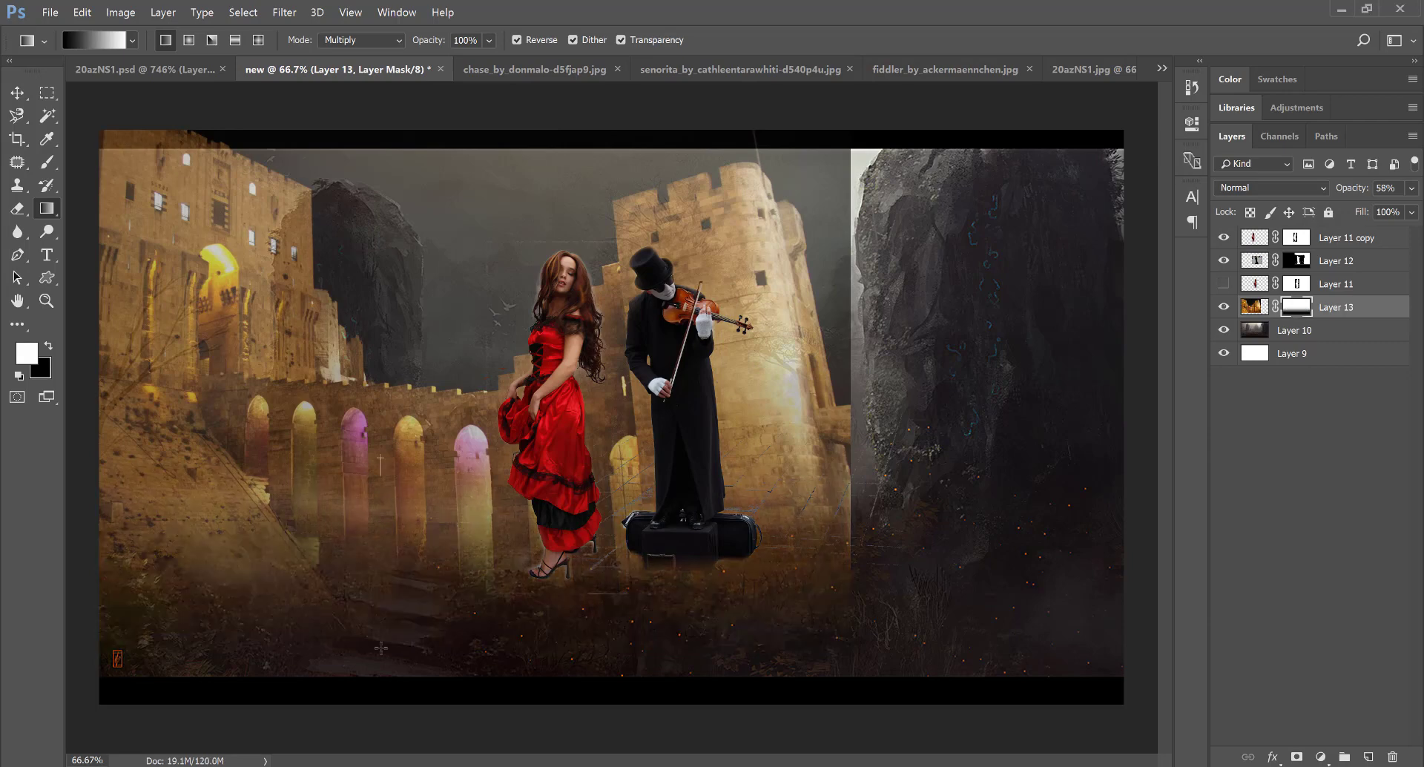
pyautogui.moveTo(524, 399); pyautogui.dragTo(694, 397)
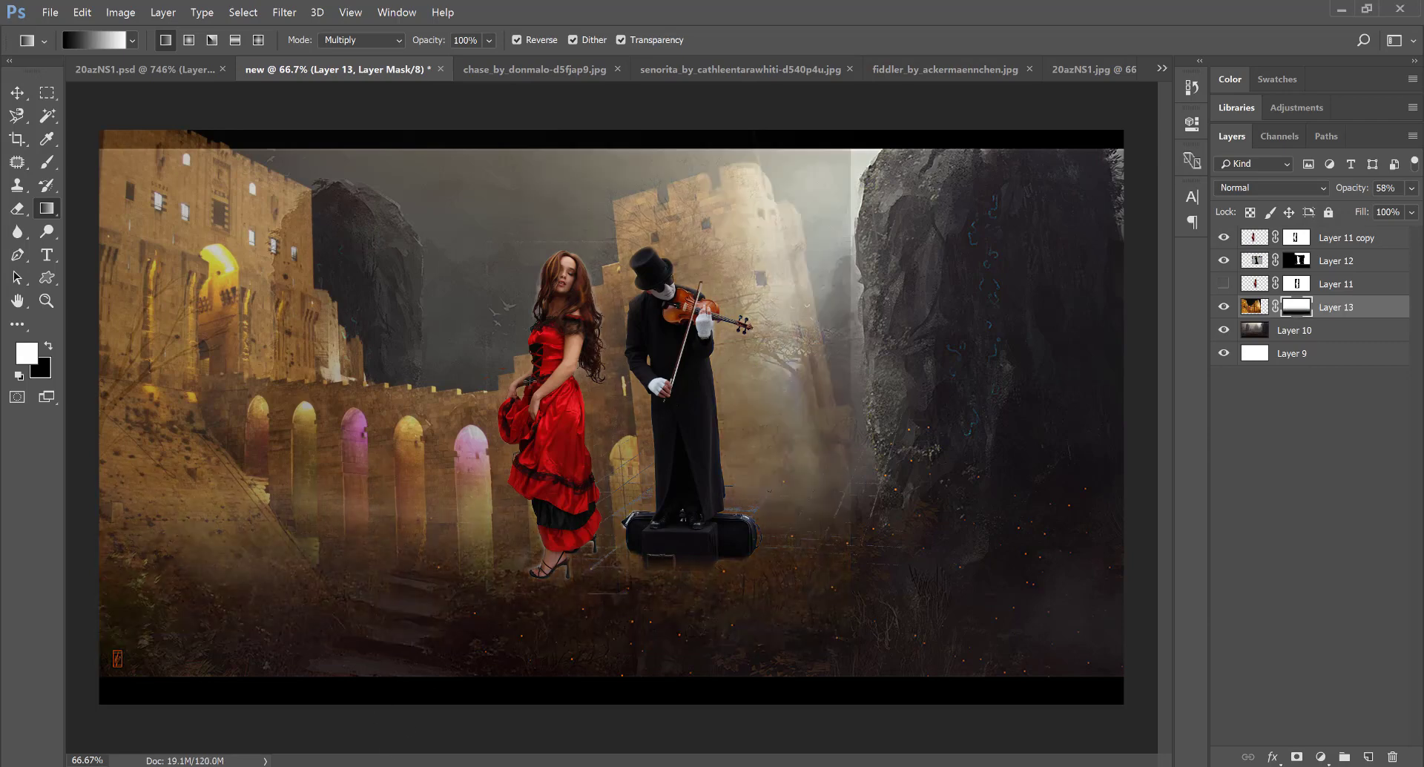
pyautogui.moveTo(585, 363); pyautogui.dragTo(1157, 363)
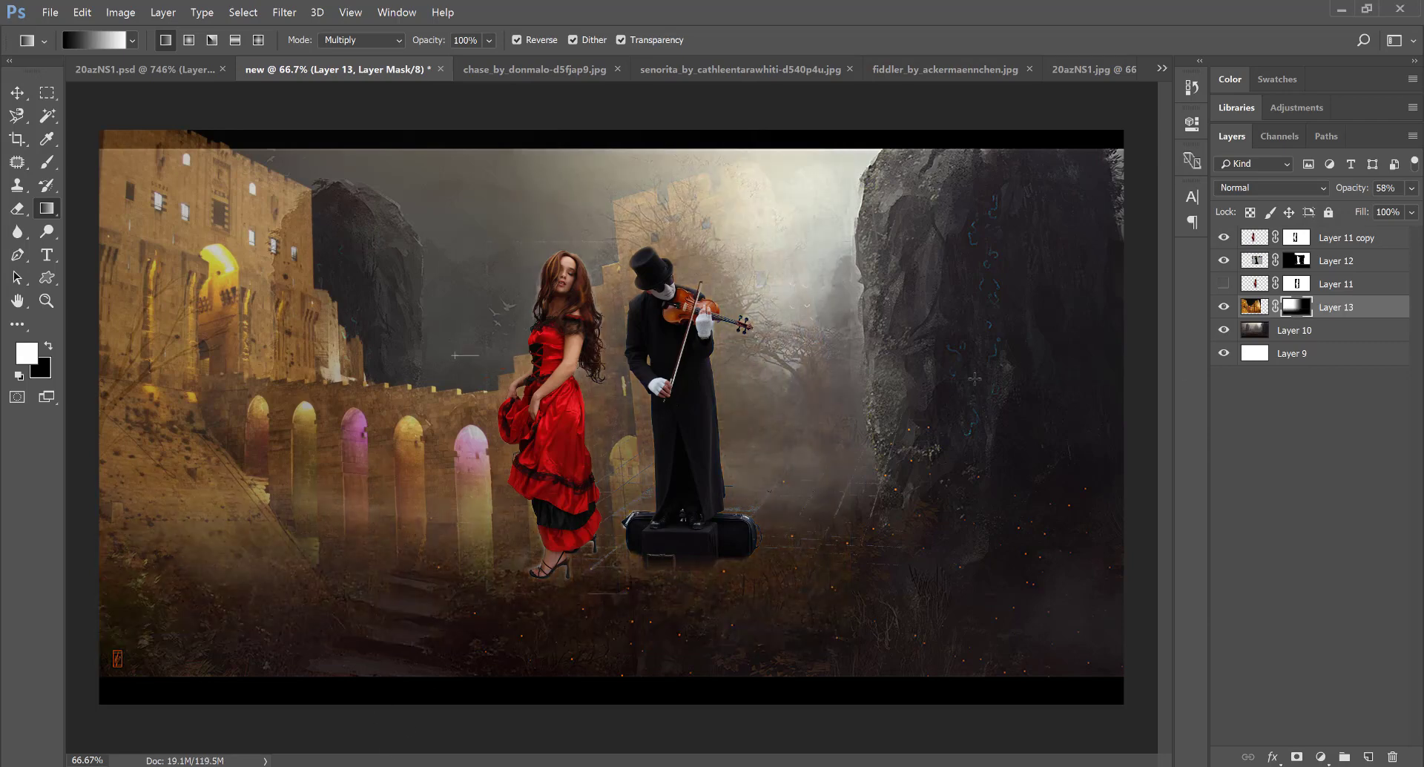
pyautogui.moveTo(476, 340); pyautogui.dragTo(733, 338)
pyautogui.moveTo(485, 303); pyautogui.dragTo(686, 304)
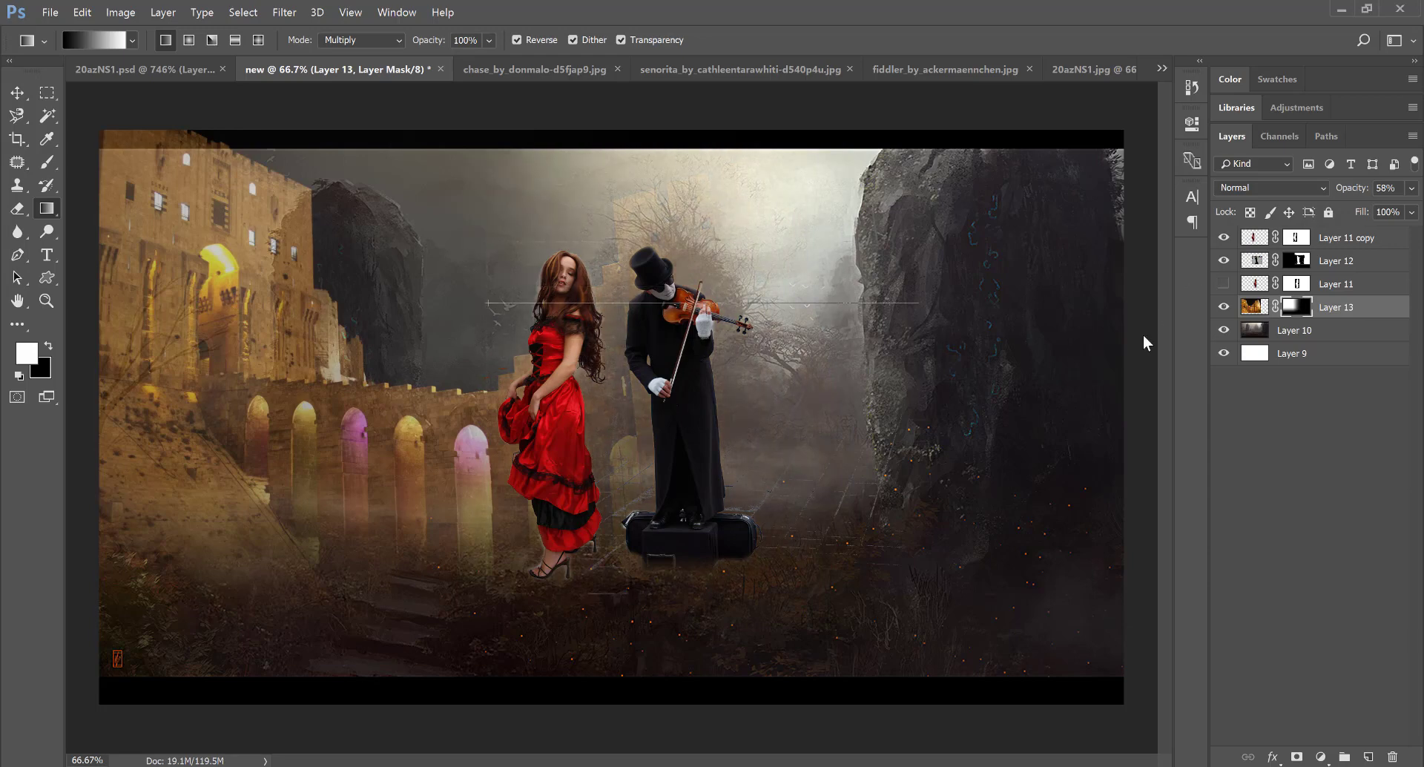
pyautogui.moveTo(1200, 394); pyautogui.dragTo(543, 395)
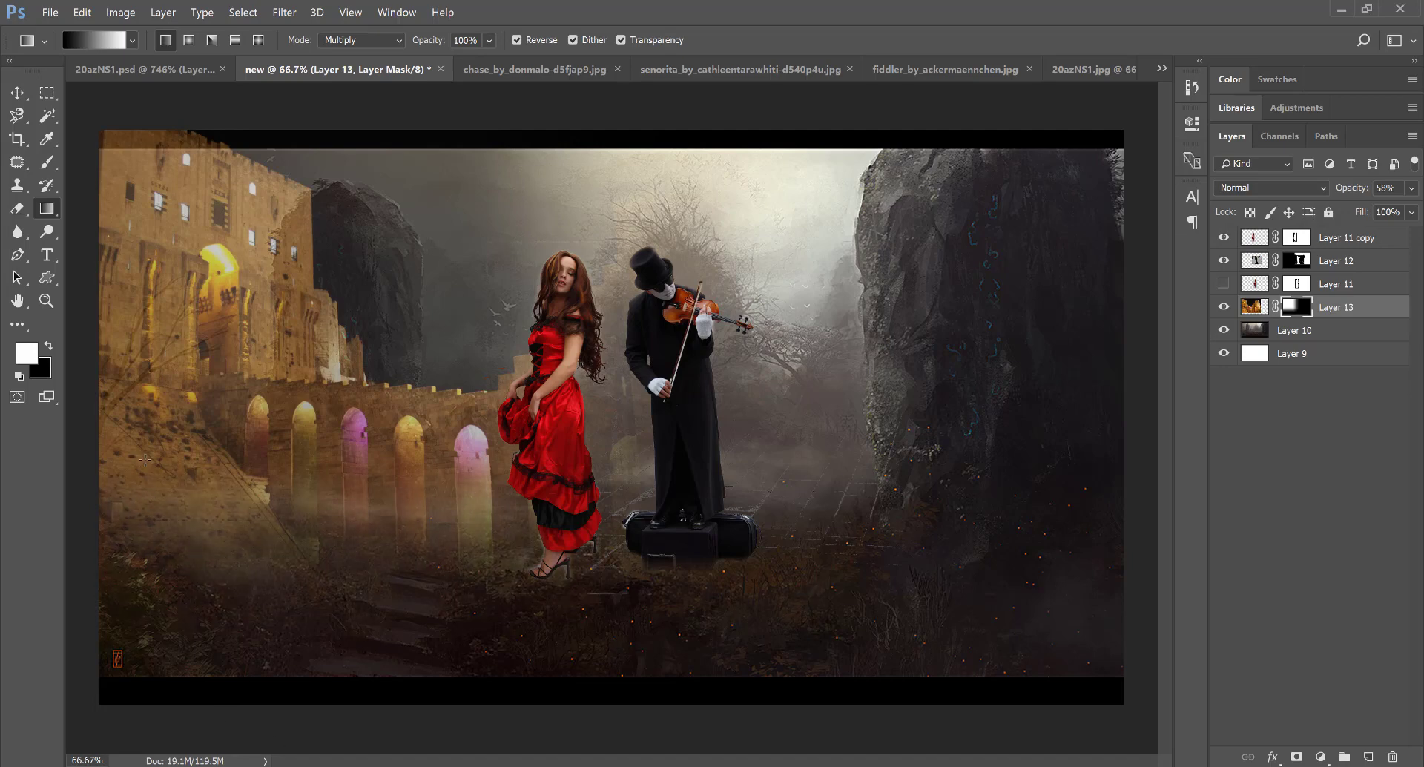
pyautogui.moveTo(1356, 190); pyautogui.dragTo(1370, 190)
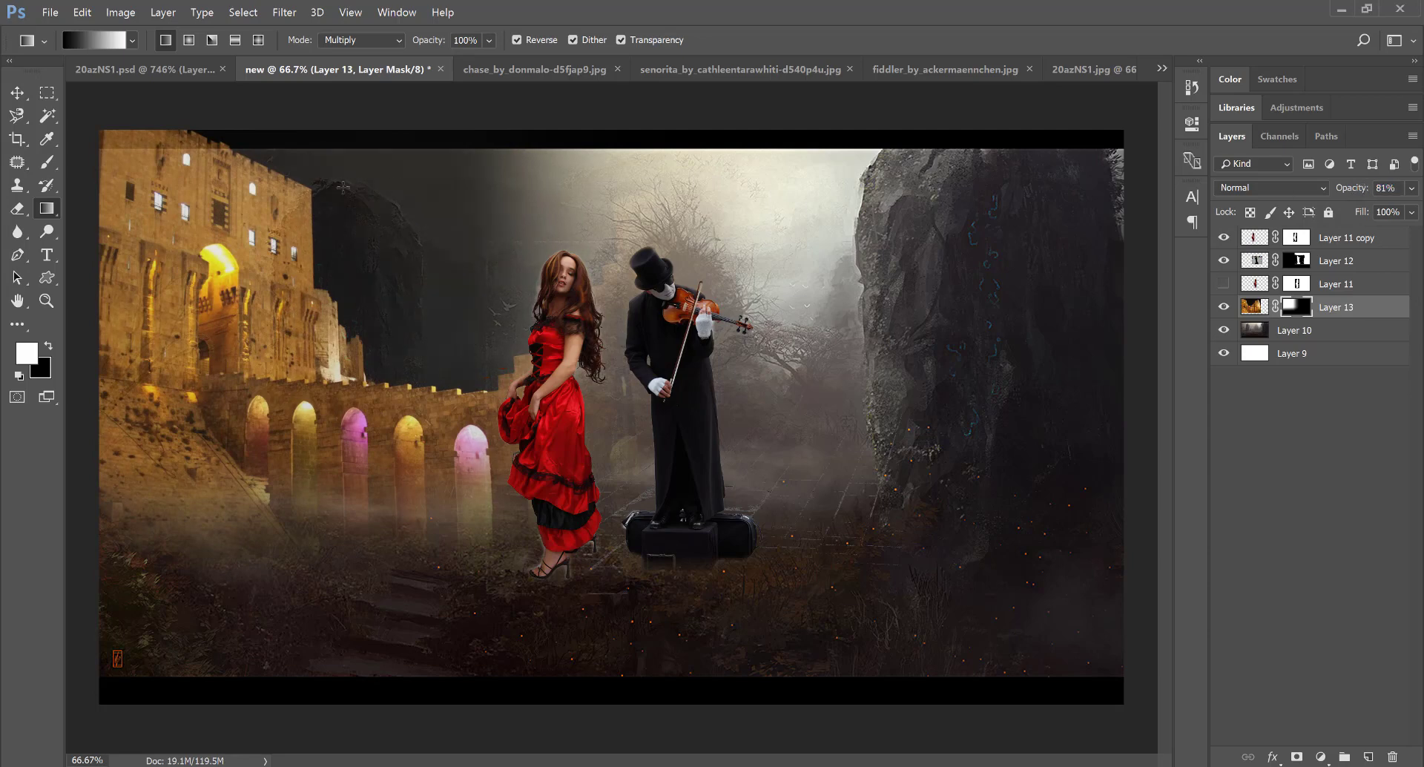
# - Regrade the mask, set castle opacity to 100%, and reveal misty rock and sky left of the dancer
pyautogui.moveTo(351, 739); pyautogui.dragTo(355, 474)
pyautogui.moveTo(298, 663); pyautogui.dragTo(298, 476)
pyautogui.moveTo(322, 753); pyautogui.dragTo(322, 474)
pyautogui.moveTo(507, 408); pyautogui.dragTo(1011, 407)
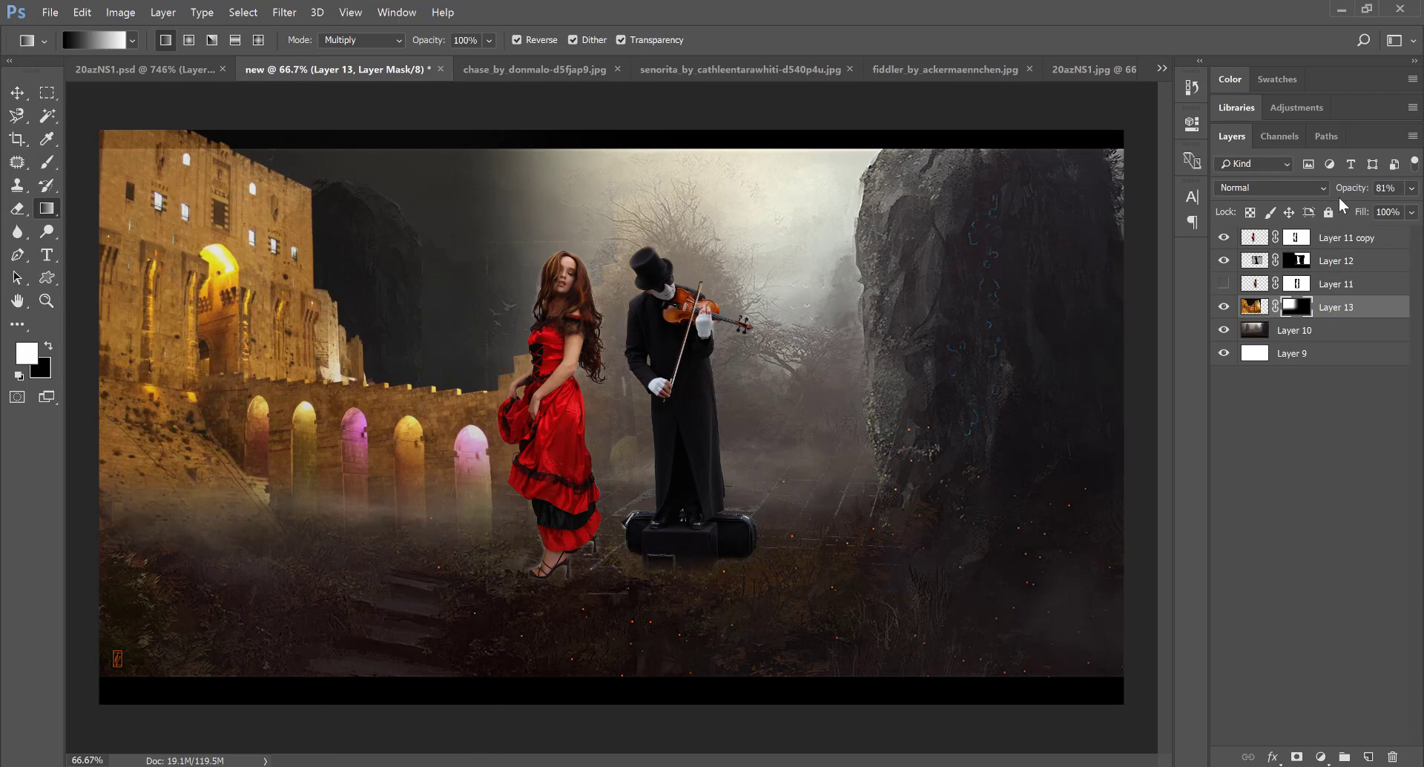
pyautogui.moveTo(1346, 190); pyautogui.dragTo(1421, 194)
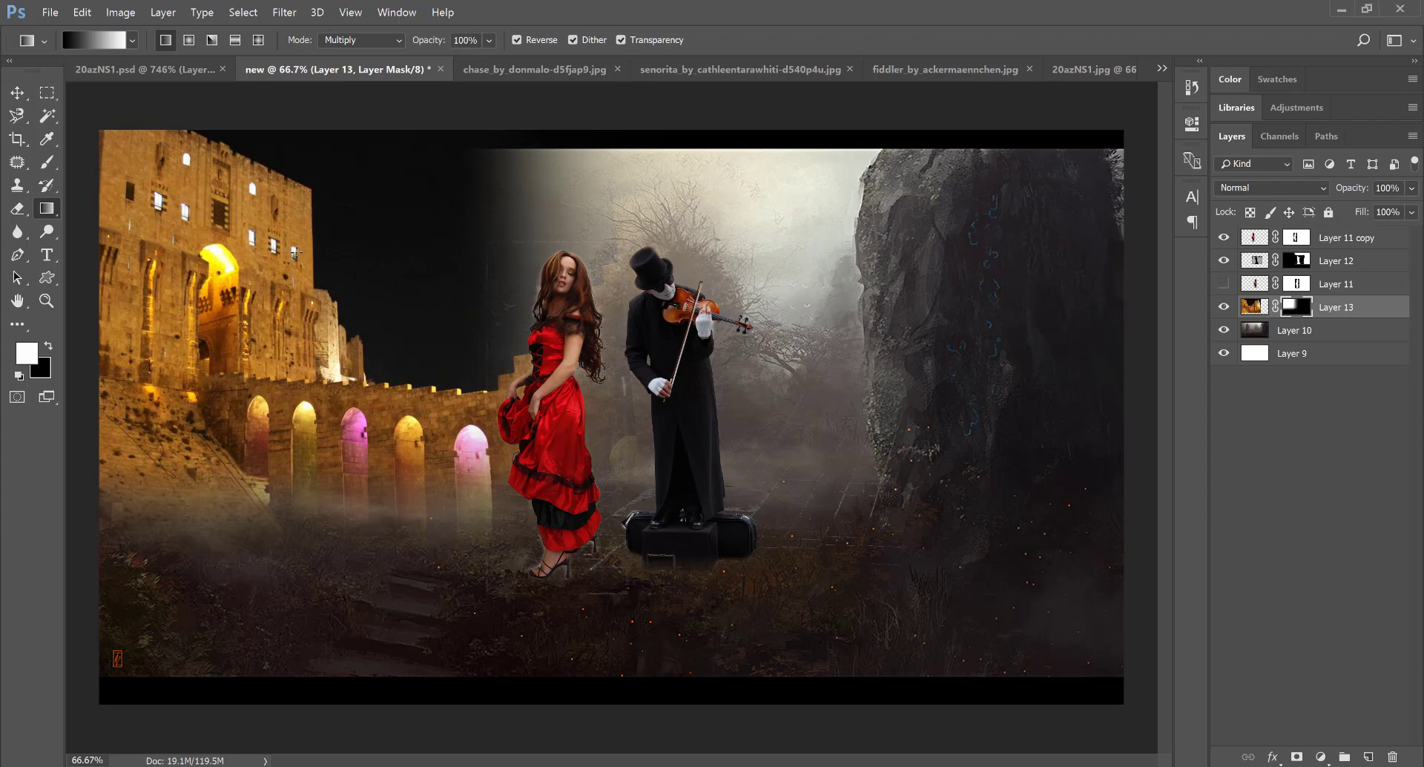
pyautogui.moveTo(473, 108); pyautogui.dragTo(316, 277)
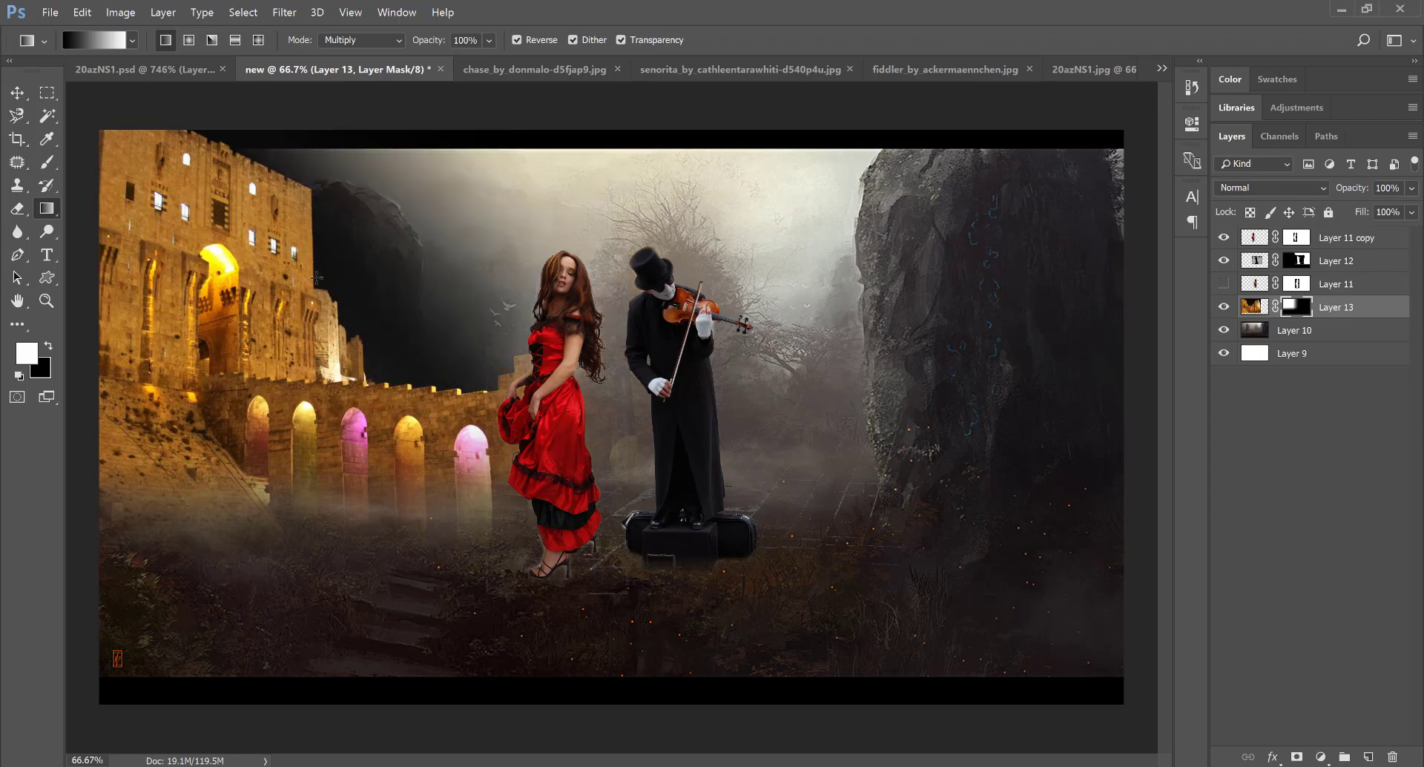
pyautogui.moveTo(493, 128); pyautogui.dragTo(315, 273)
pyautogui.moveTo(586, 93); pyautogui.dragTo(333, 326)
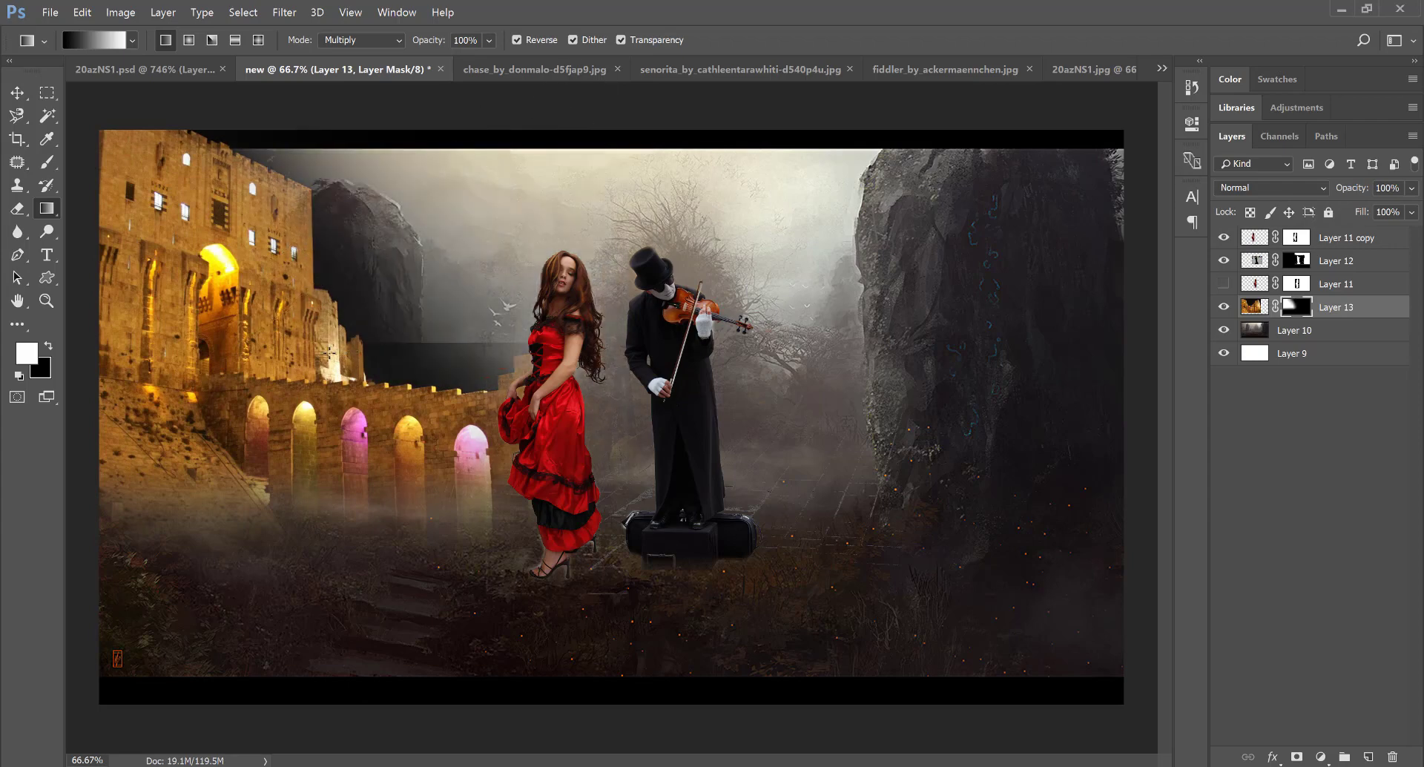
pyautogui.moveTo(560, 136); pyautogui.dragTo(583, 168)
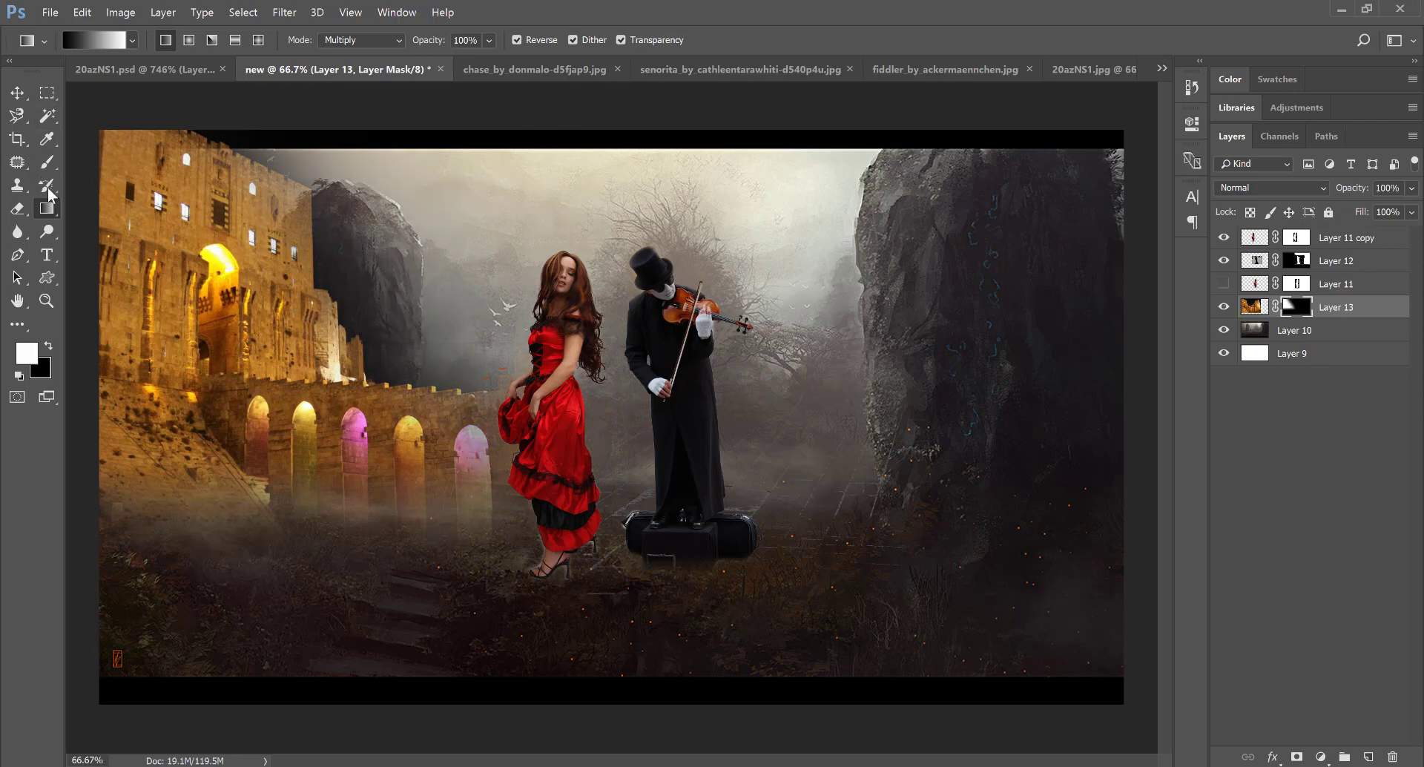
# - Paint black on the castle mask with an enlarged brush to hide unwanted areas
pyautogui.click(47, 161)
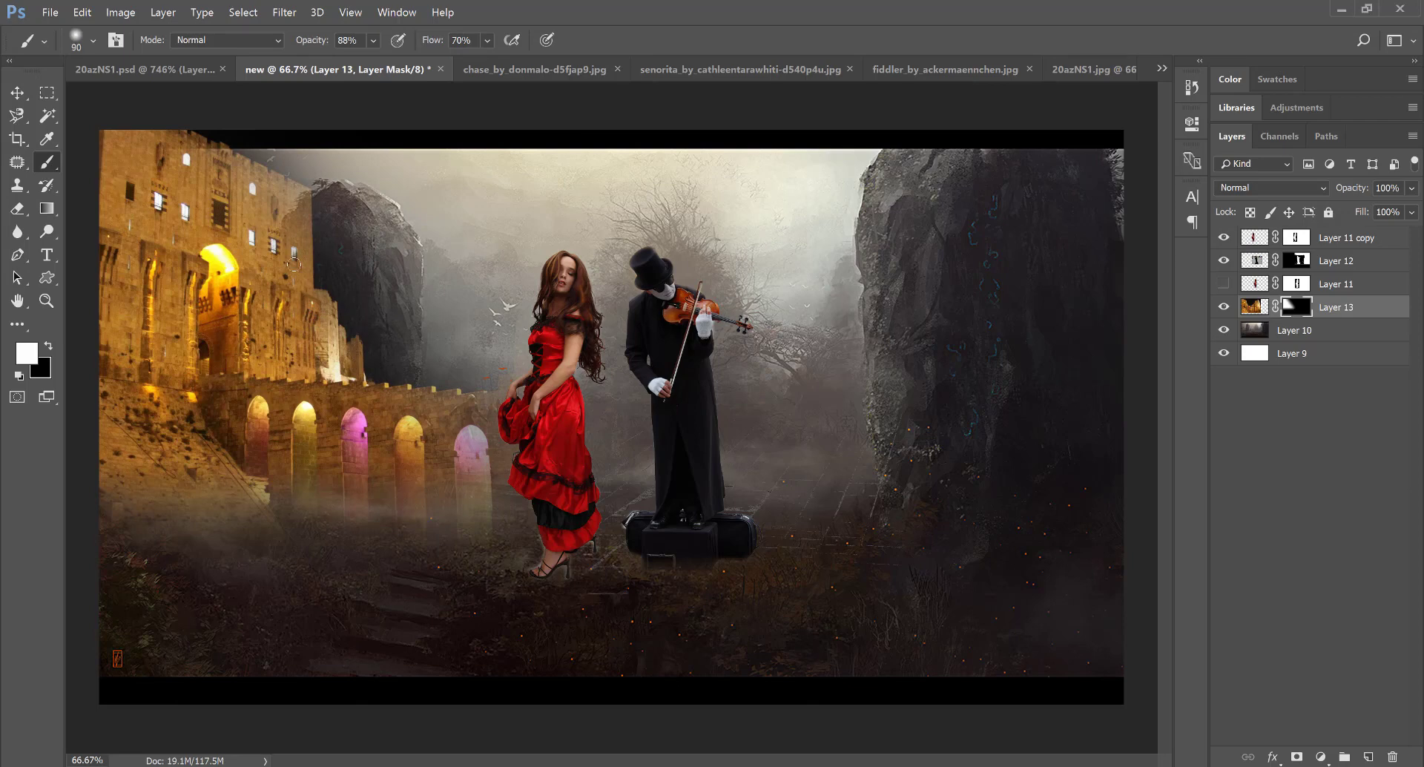
pyautogui.press(']')
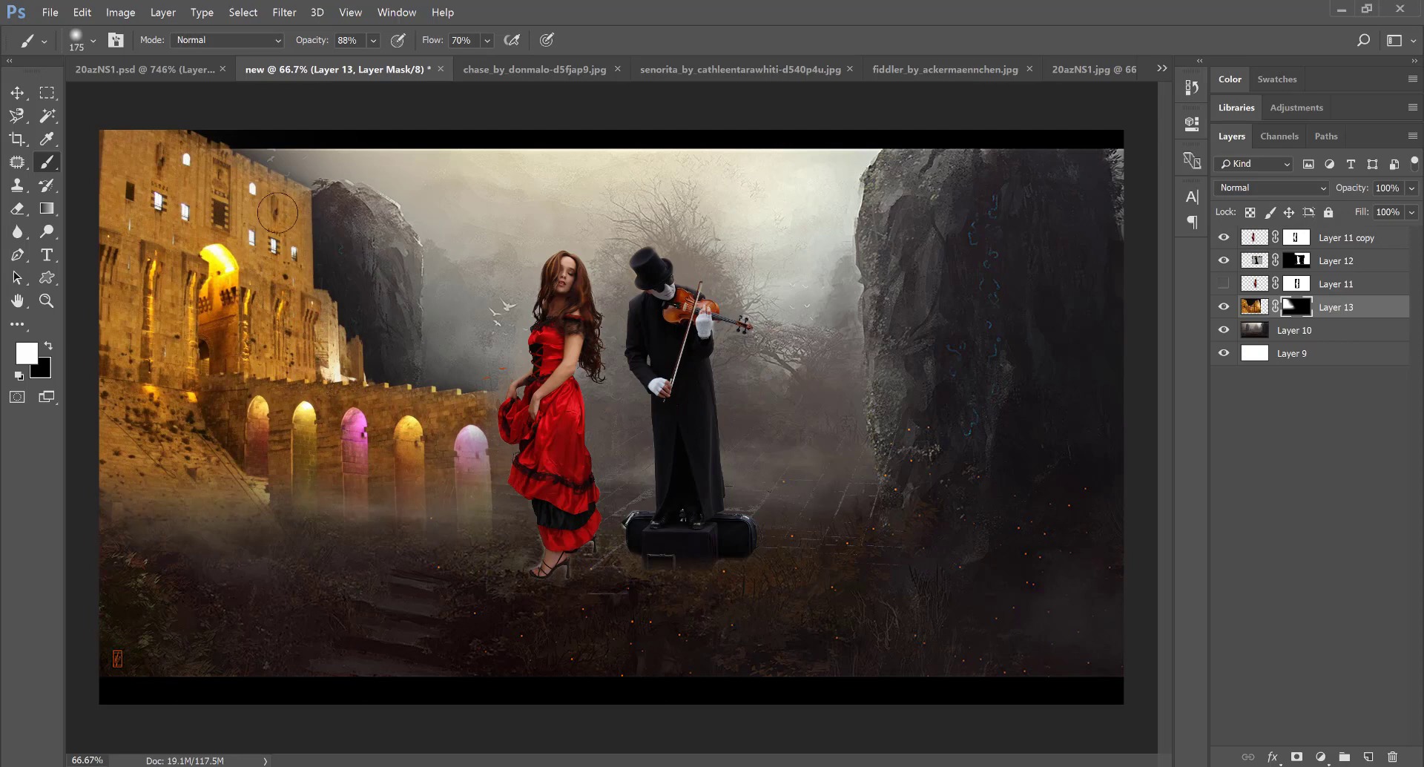
pyautogui.press('x')
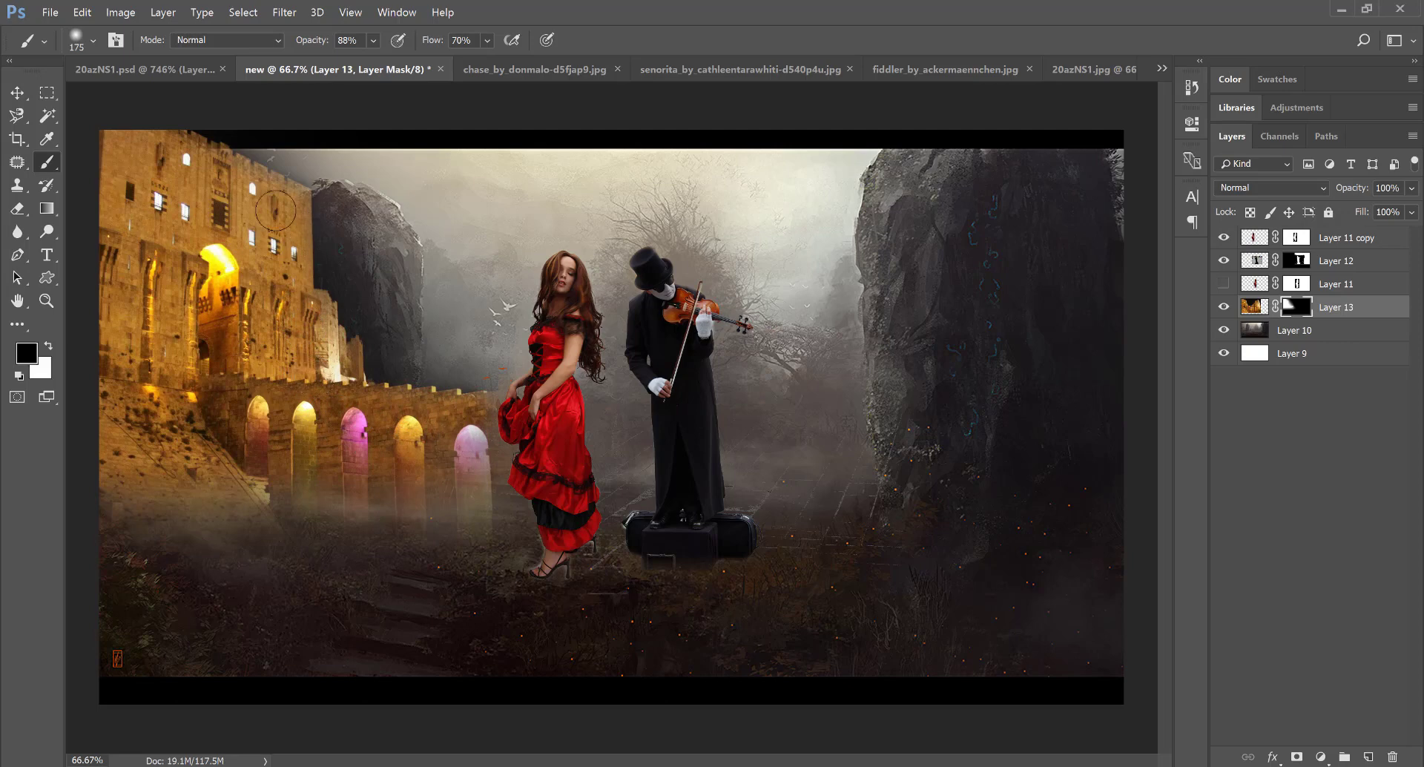
pyautogui.press(']')
pyautogui.press(']')
pyautogui.press(']')
pyautogui.press(']')
pyautogui.press(']')
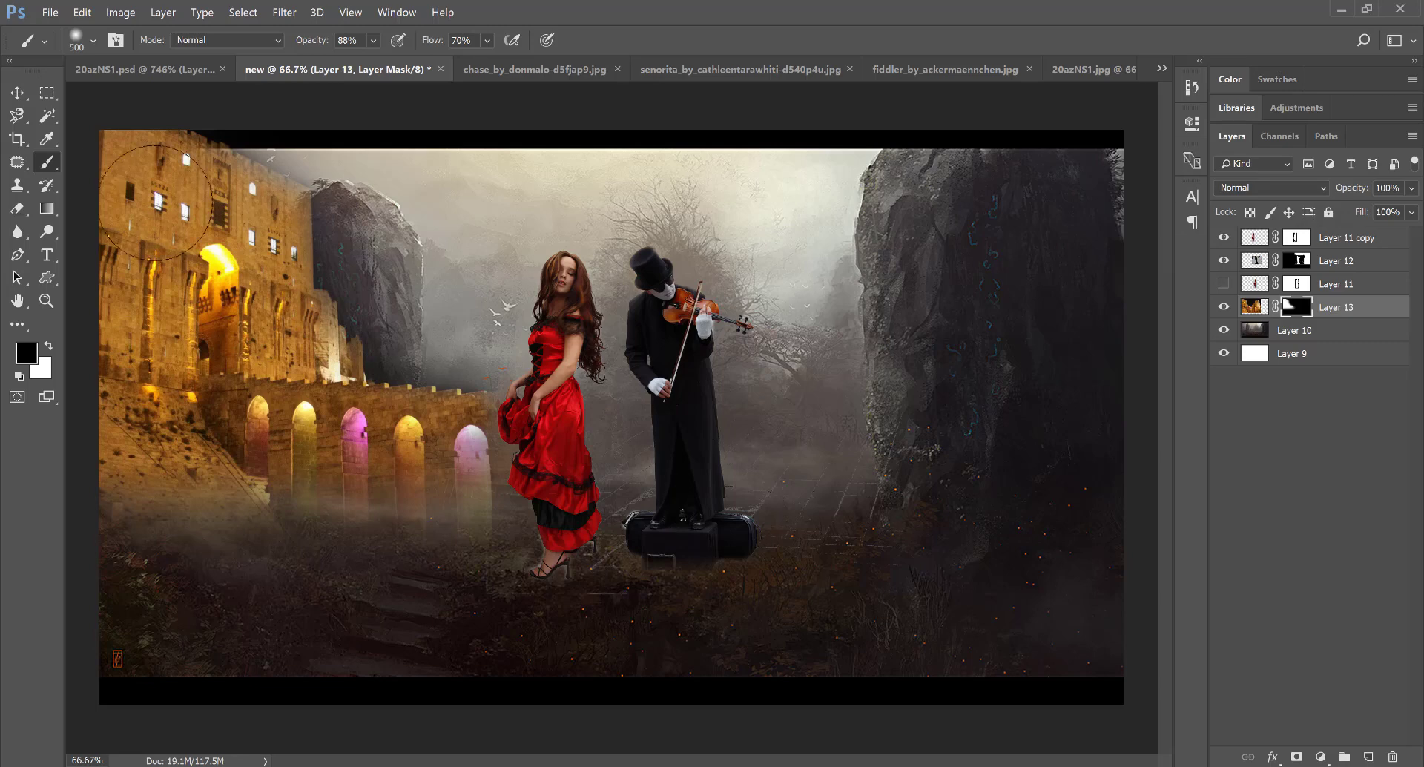
# - Move the castle left and slightly down, then paint white on the mask to restore castle areas
pyautogui.click(17, 93)
pyautogui.click(236, 300)
pyautogui.moveTo(237, 300)
pyautogui.mouseDown()
pyautogui.moveTo(212, 308)
pyautogui.moveTo(213, 331)
pyautogui.mouseUp()
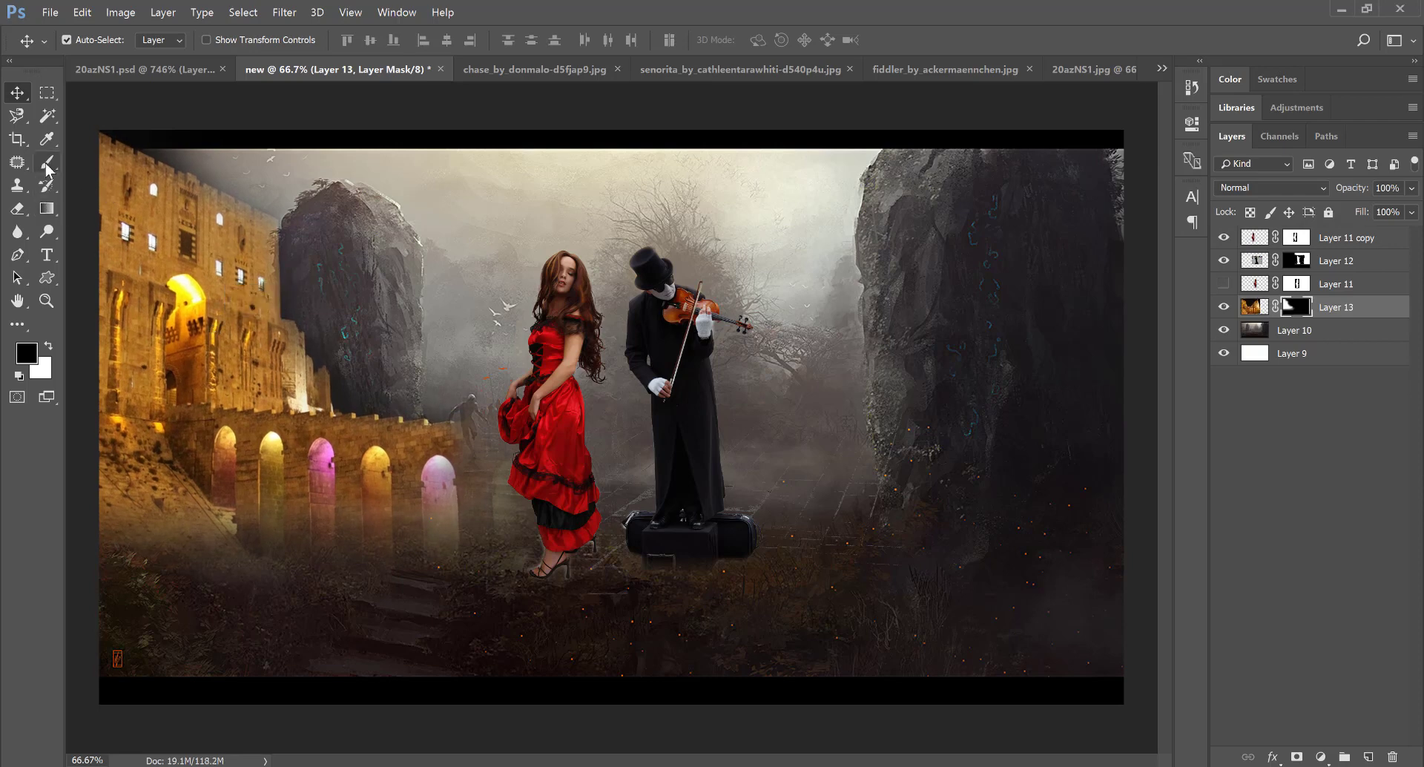
pyautogui.press('b')
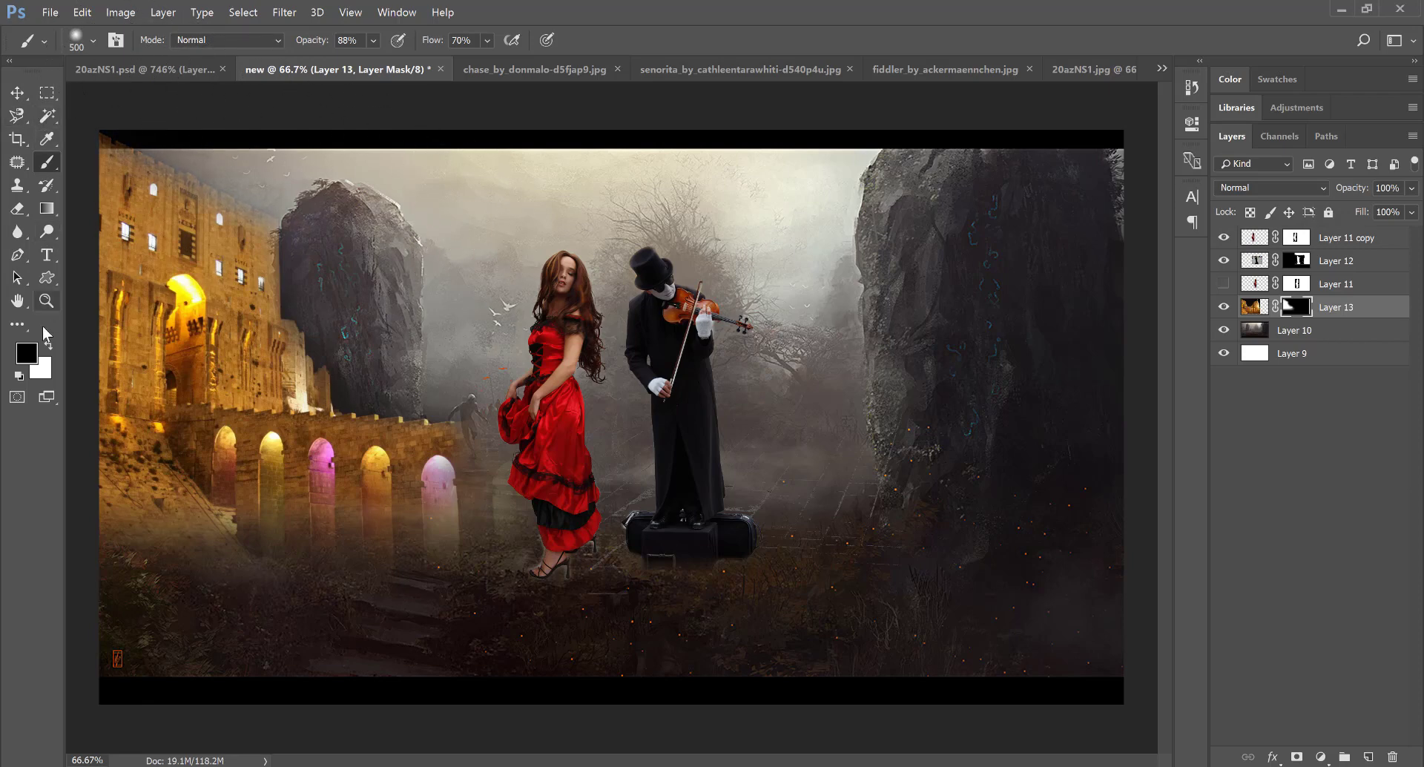
pyautogui.click(48, 347)
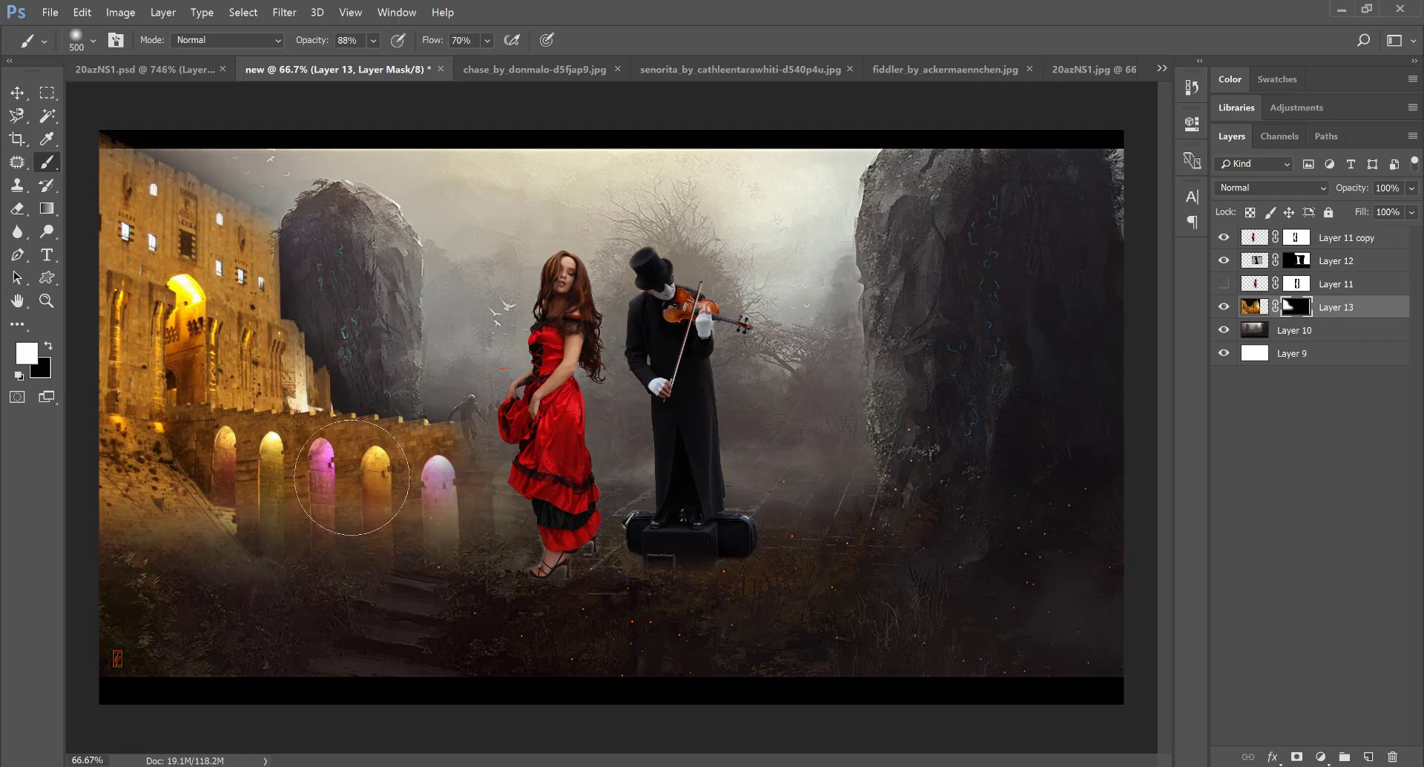
pyautogui.click(17, 92)
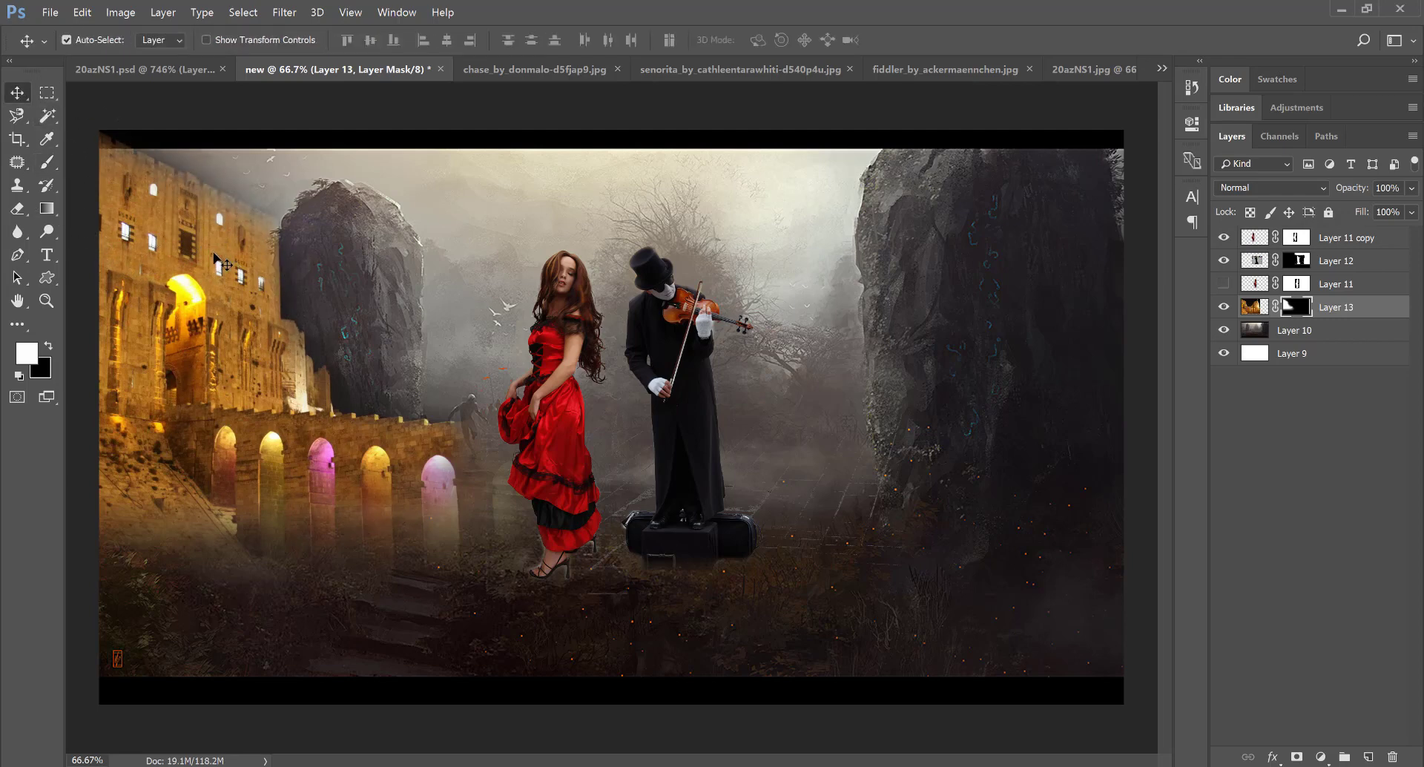
# - Nudge the castle down-left, move the fiddler right and down, and lower the dancer
pyautogui.moveTo(150, 216); pyautogui.dragTo(151, 229)
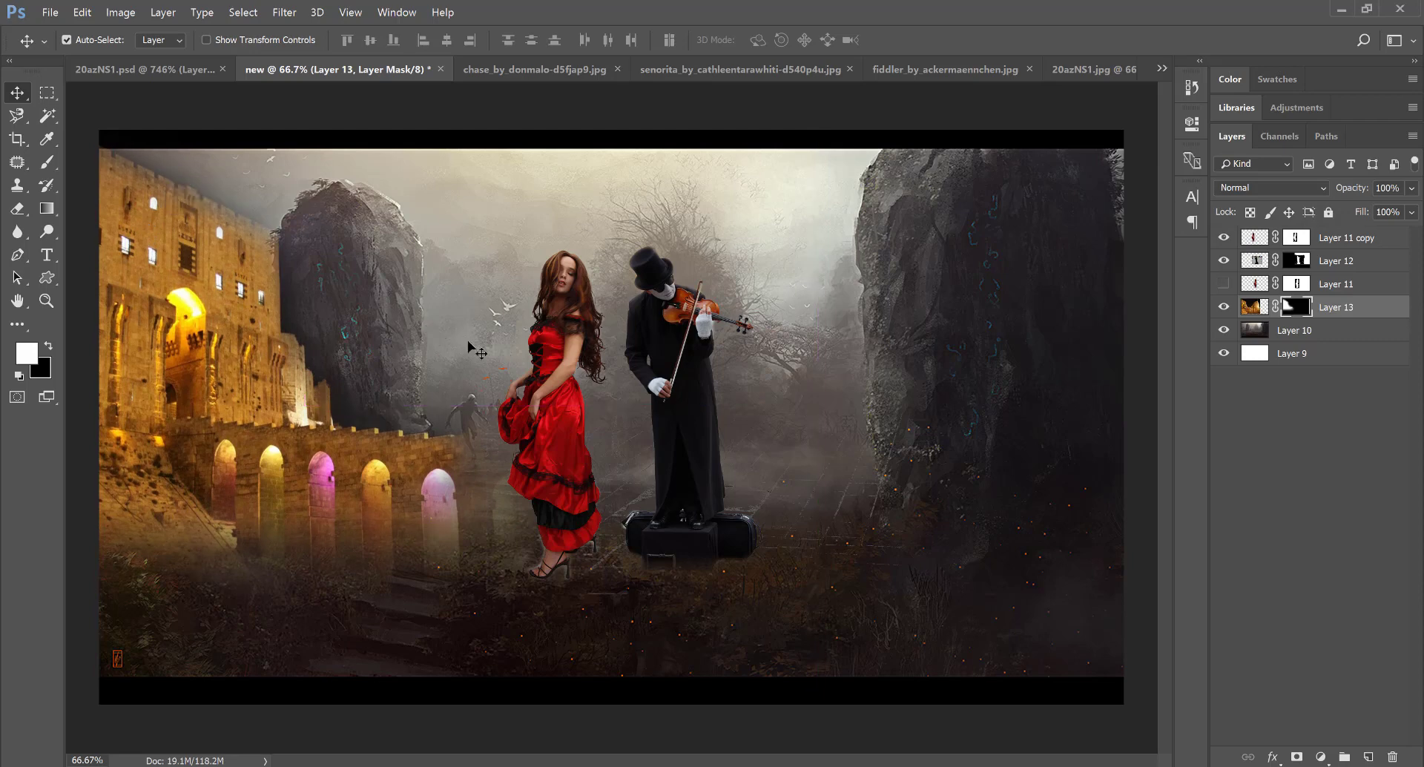
pyautogui.moveTo(242, 307); pyautogui.dragTo(227, 302)
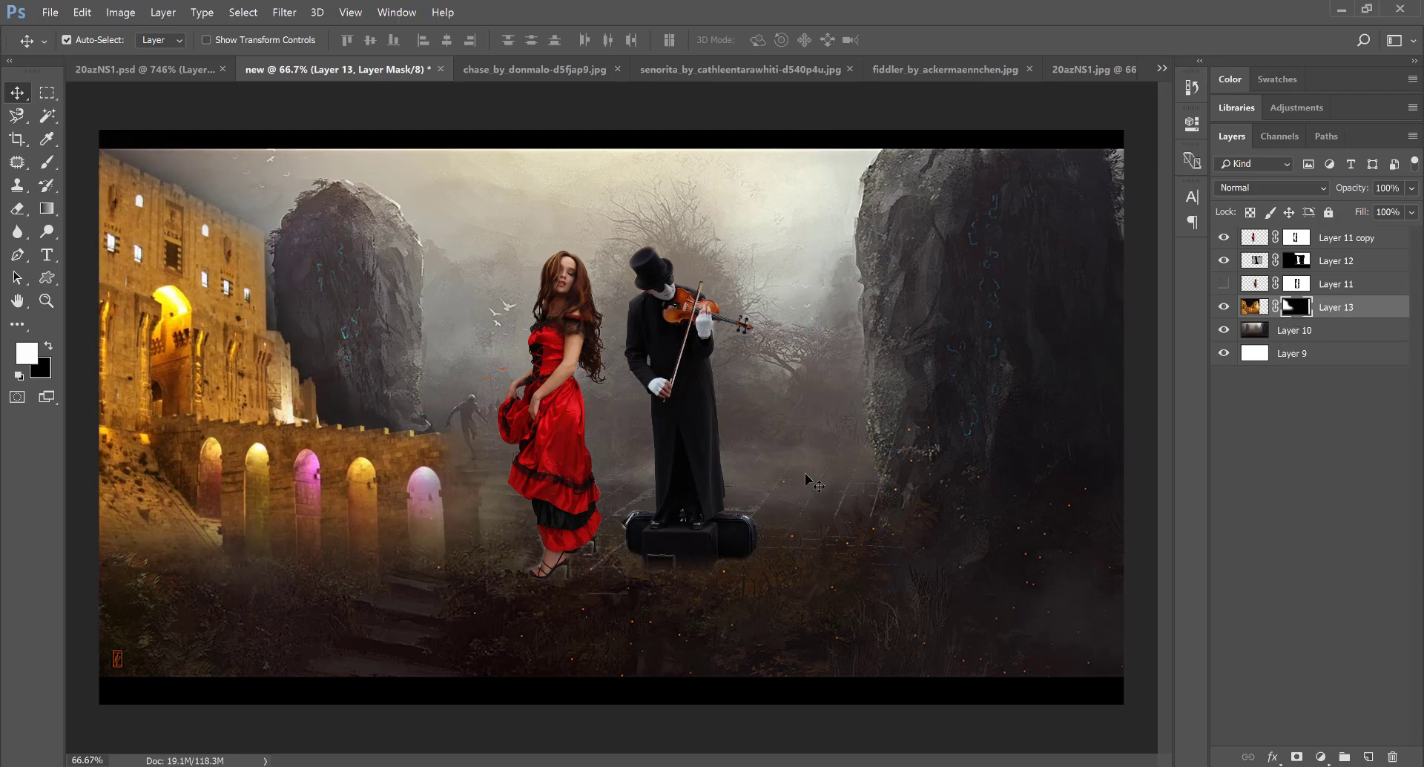
pyautogui.moveTo(708, 471); pyautogui.dragTo(721, 518)
pyautogui.moveTo(561, 432)
pyautogui.mouseDown()
pyautogui.moveTo(566, 476)
pyautogui.moveTo(583, 469)
pyautogui.mouseUp()
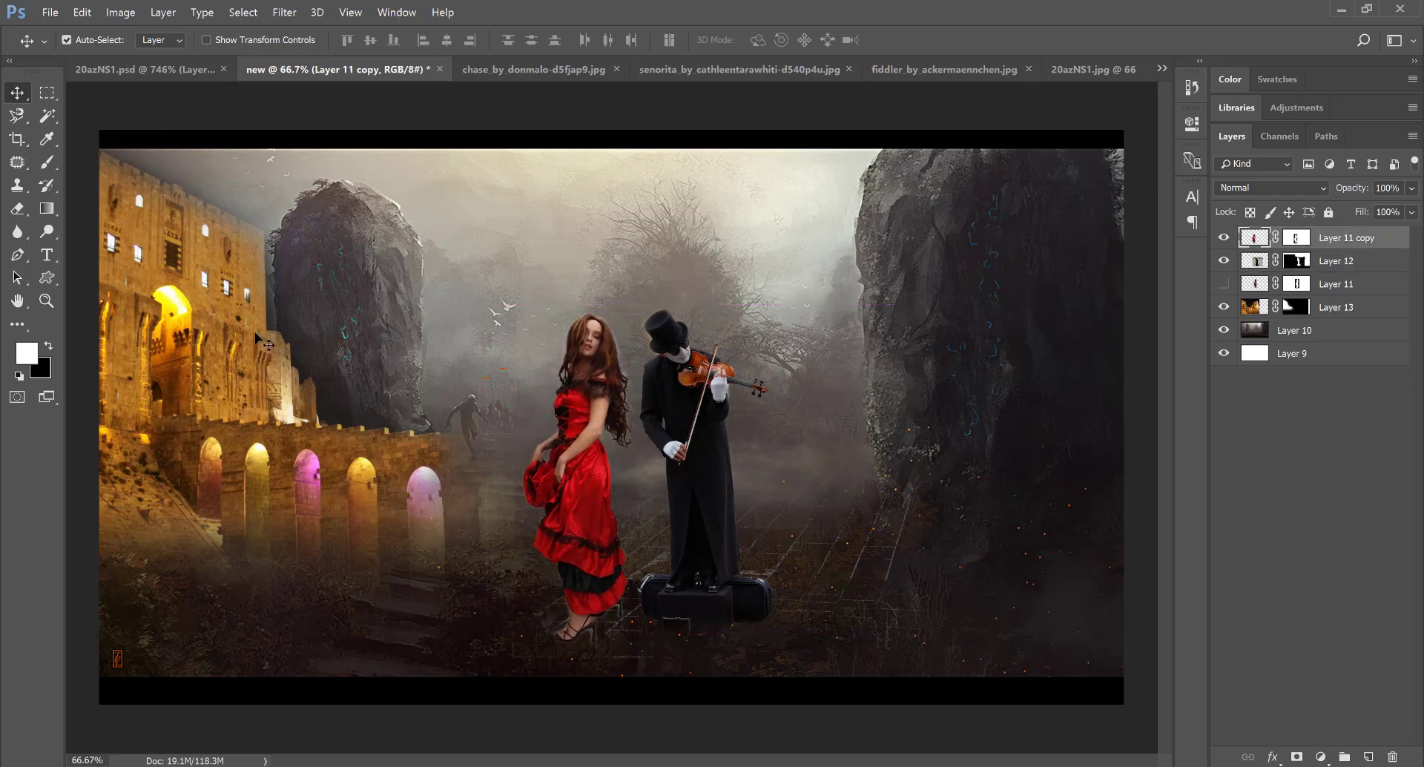
pyautogui.click(46, 301)
pyautogui.click(447, 39)
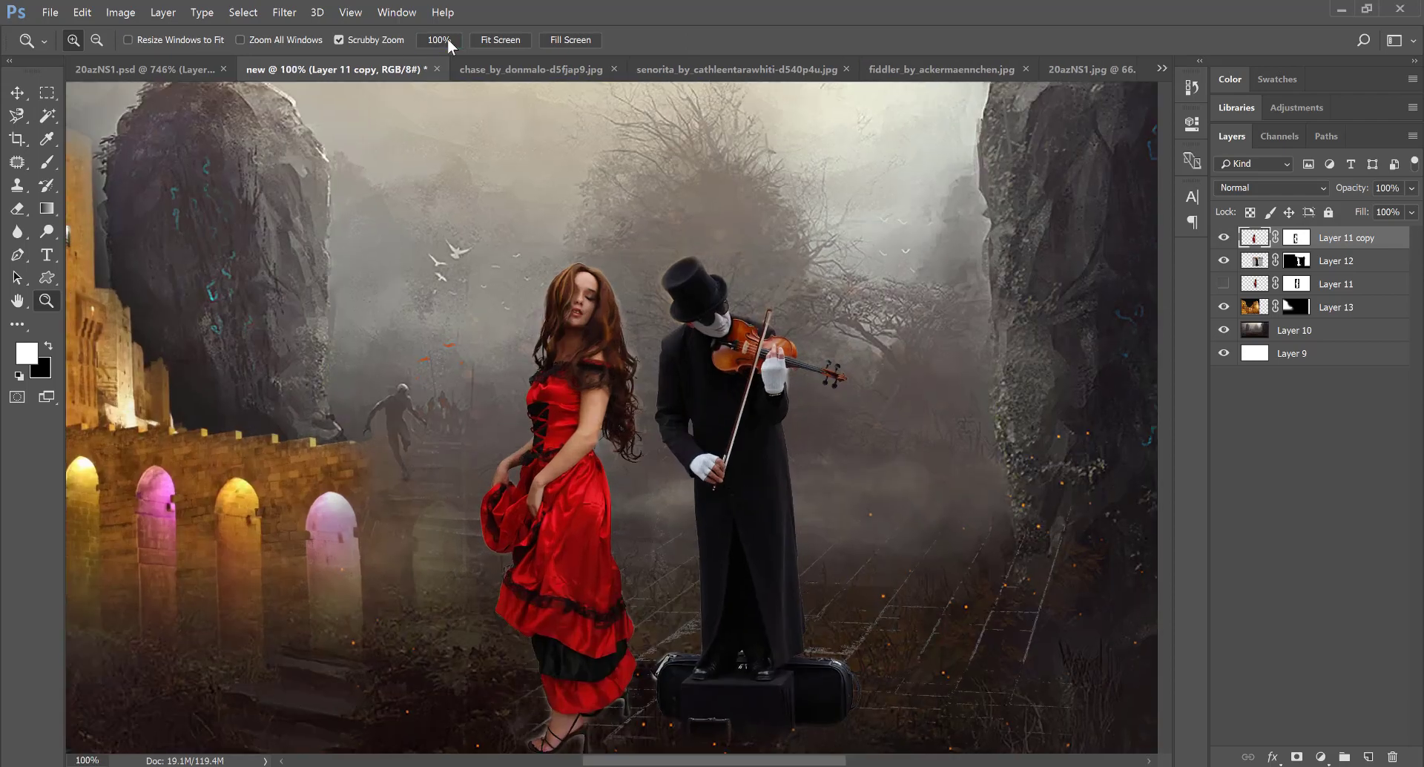
pyautogui.click(20, 95)
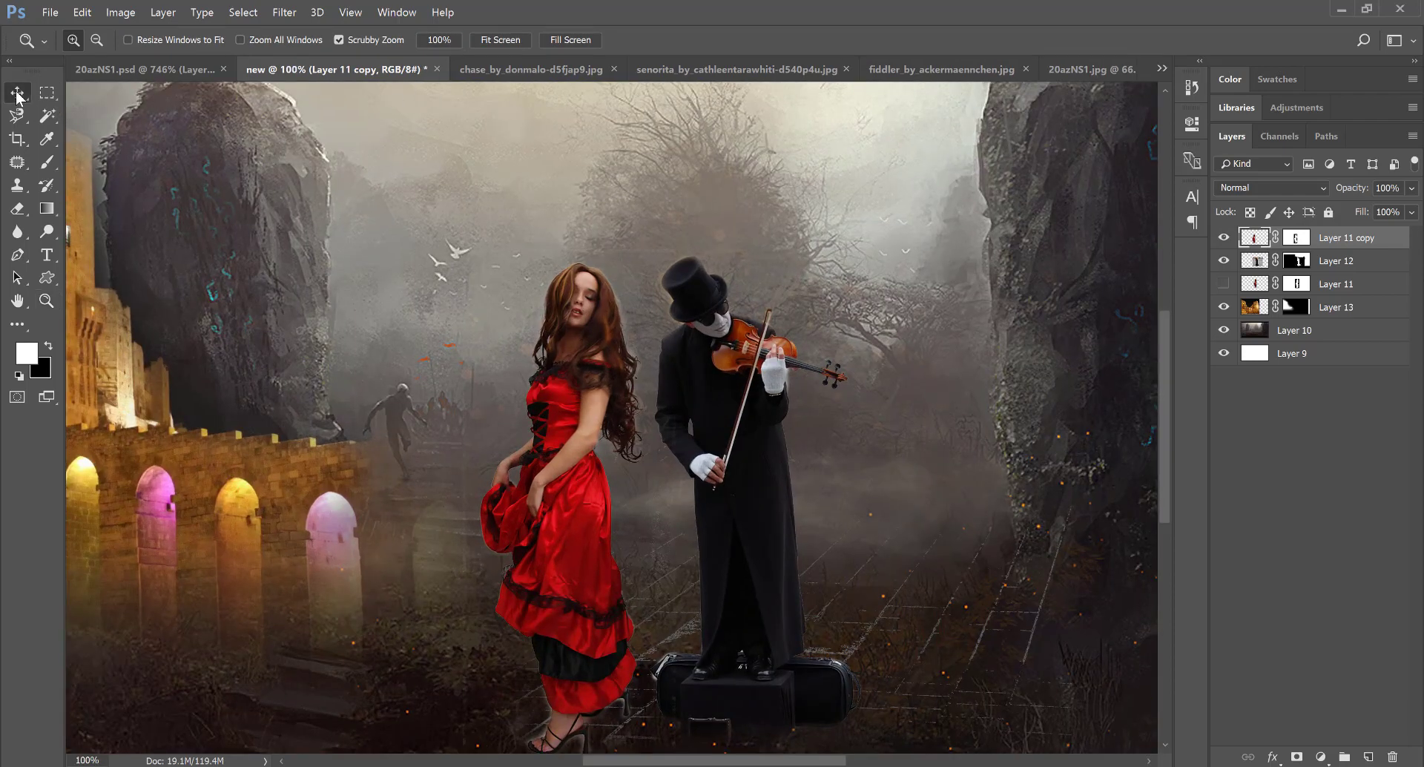
pyautogui.moveTo(782, 460); pyautogui.dragTo(745, 420)
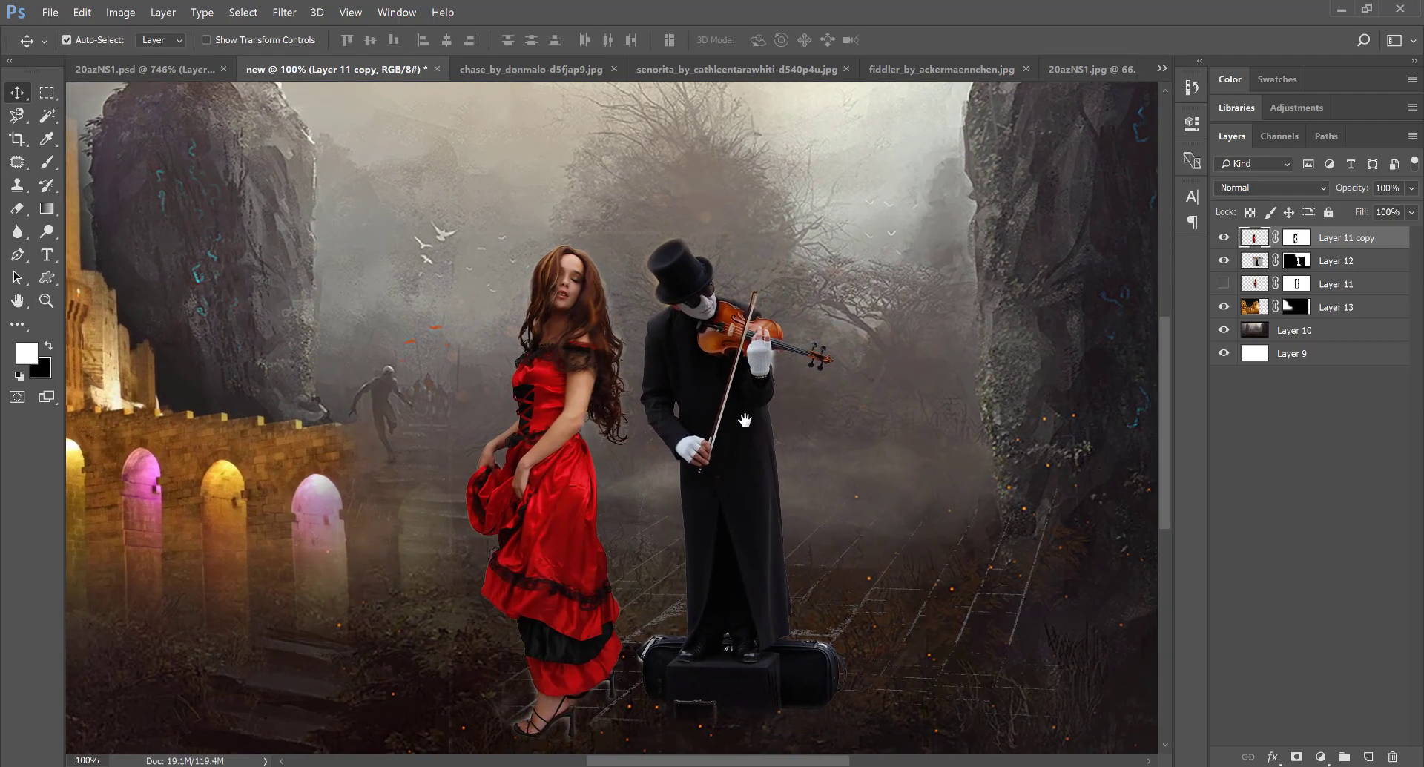
pyautogui.moveTo(813, 474); pyautogui.dragTo(714, 455)
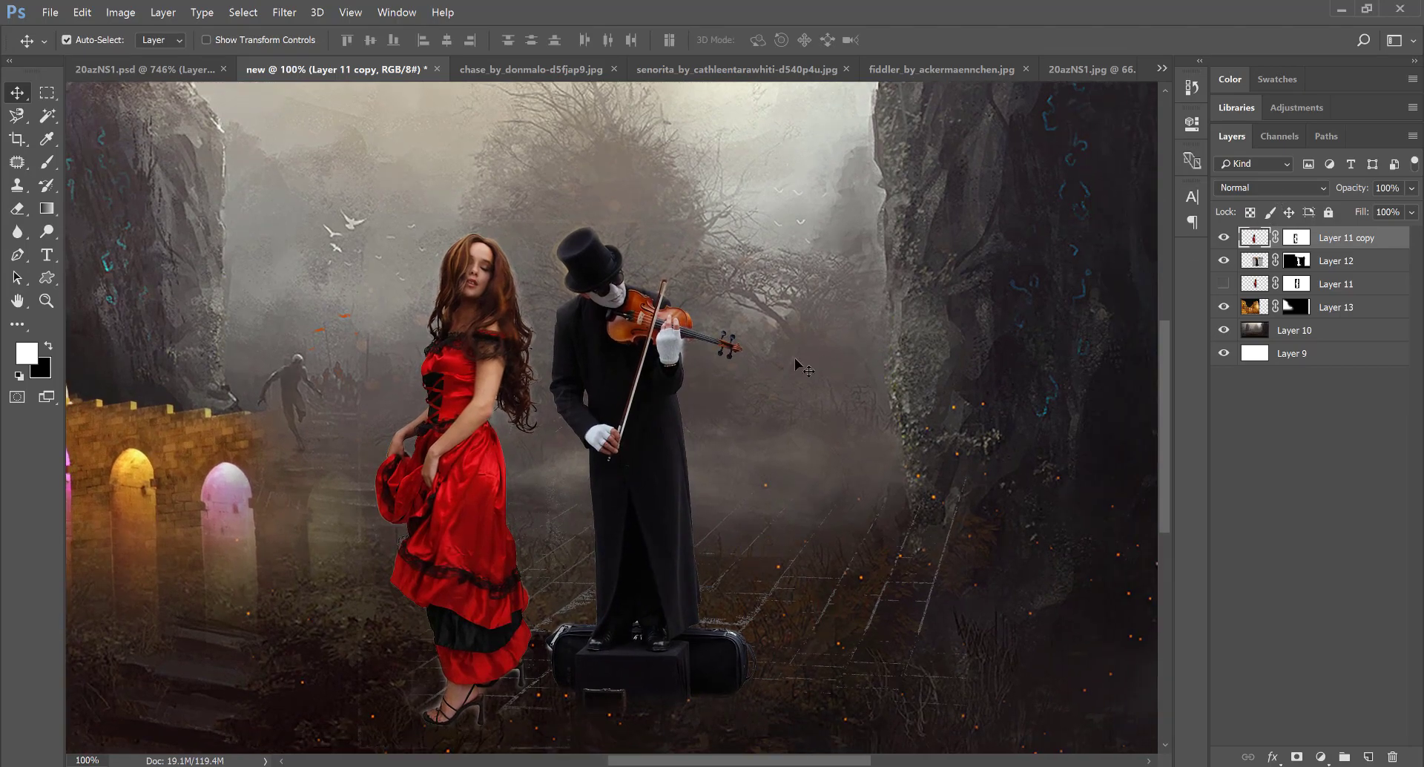
pyautogui.hotkey('ctrl', '-')
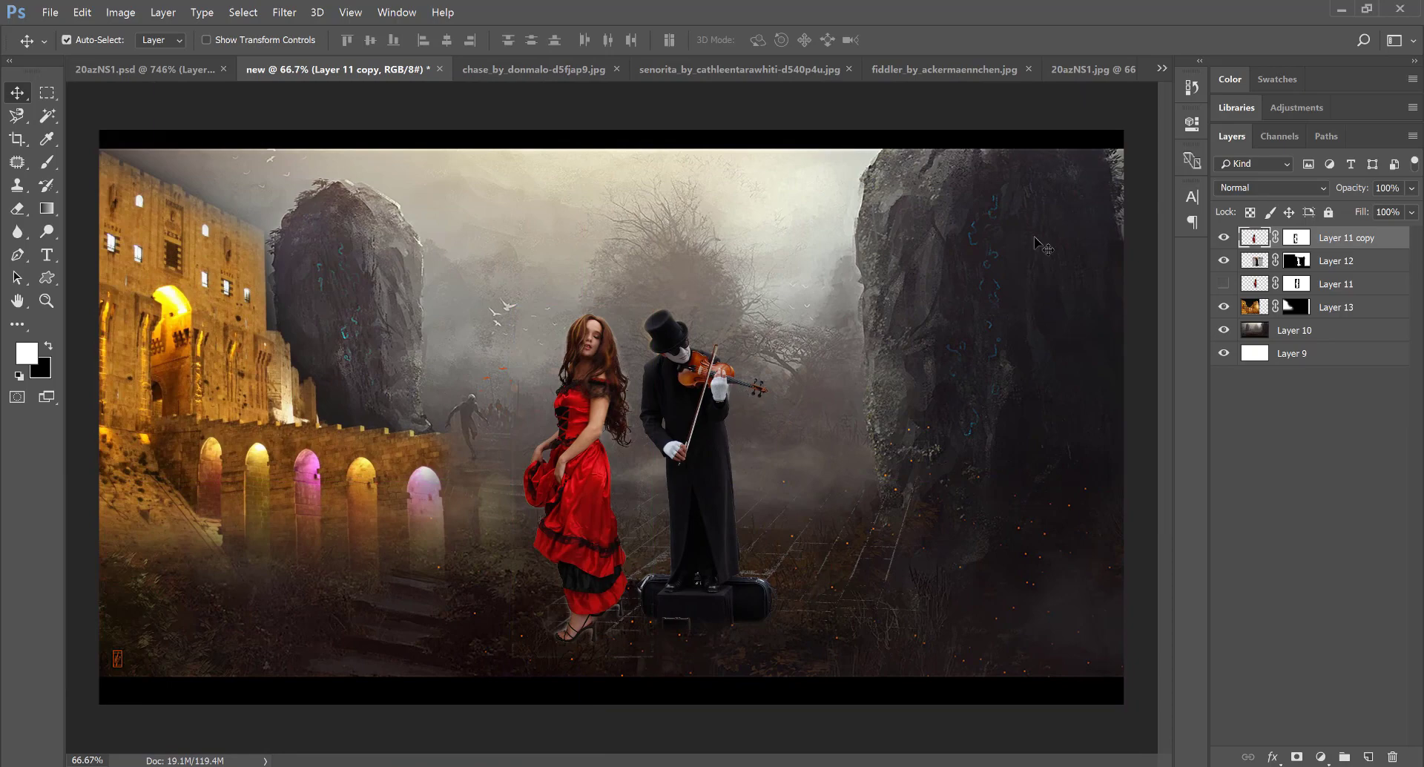
# - With Layer 13 selected, open the city skyline photo pp.jpg
pyautogui.click(1364, 309)
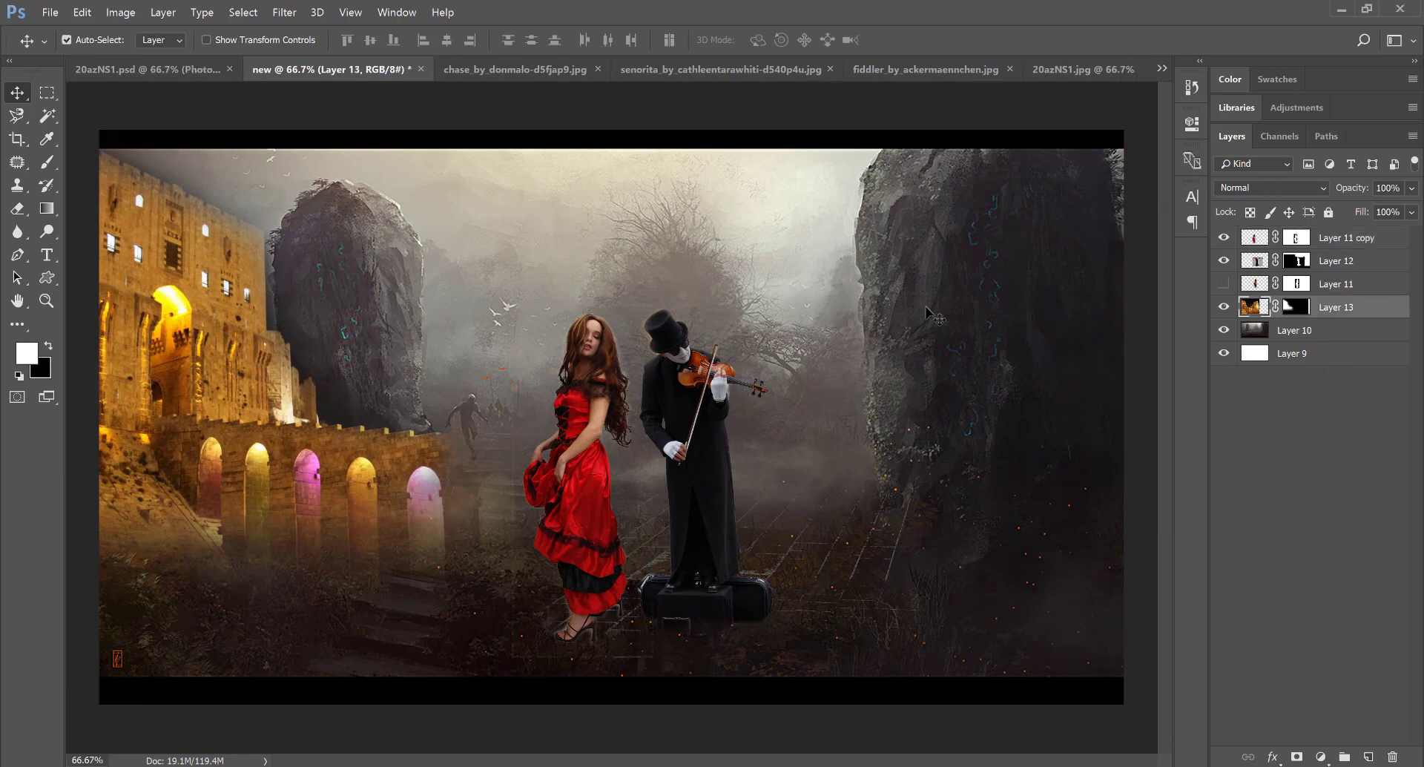
pyautogui.press('ctrl')
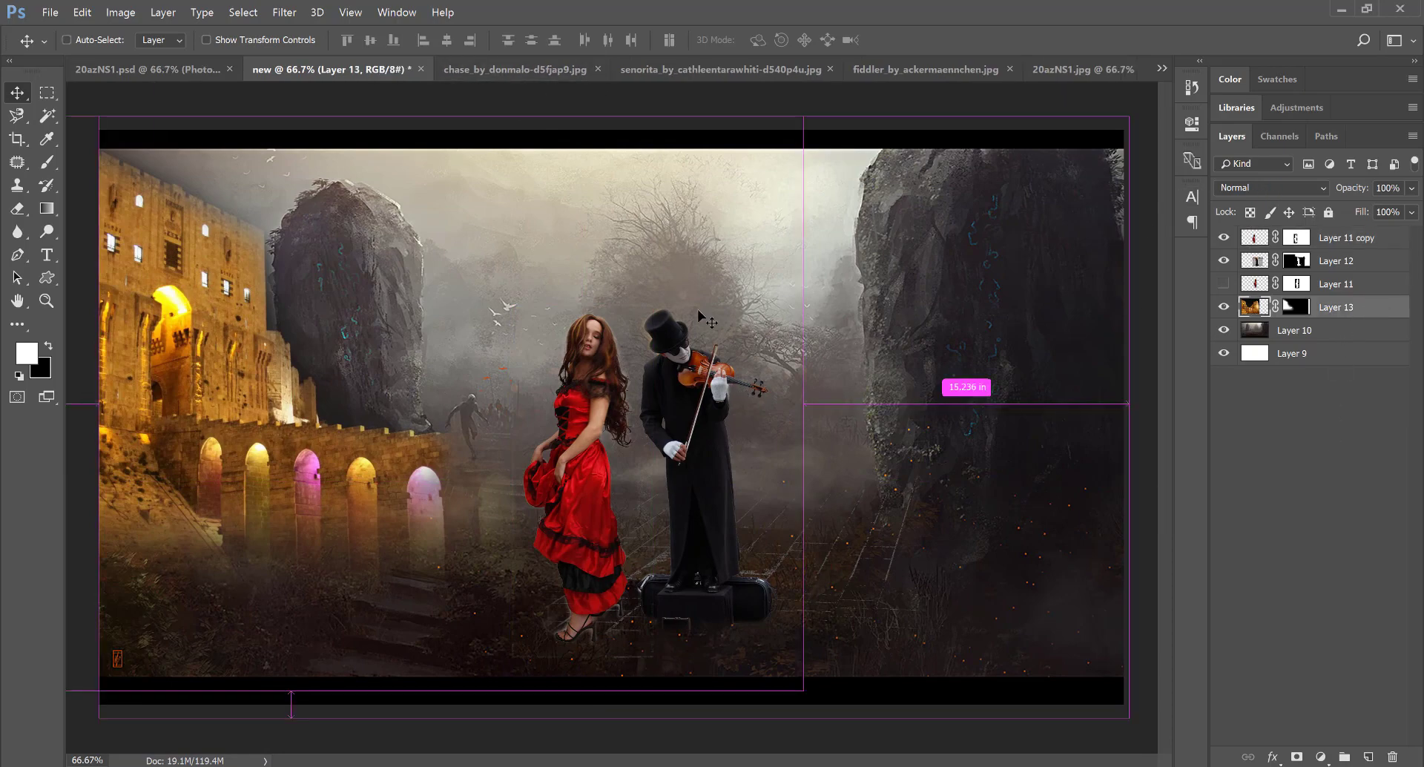
pyautogui.hotkey('ctrl', 'o')
pyautogui.doubleClick(777, 152)
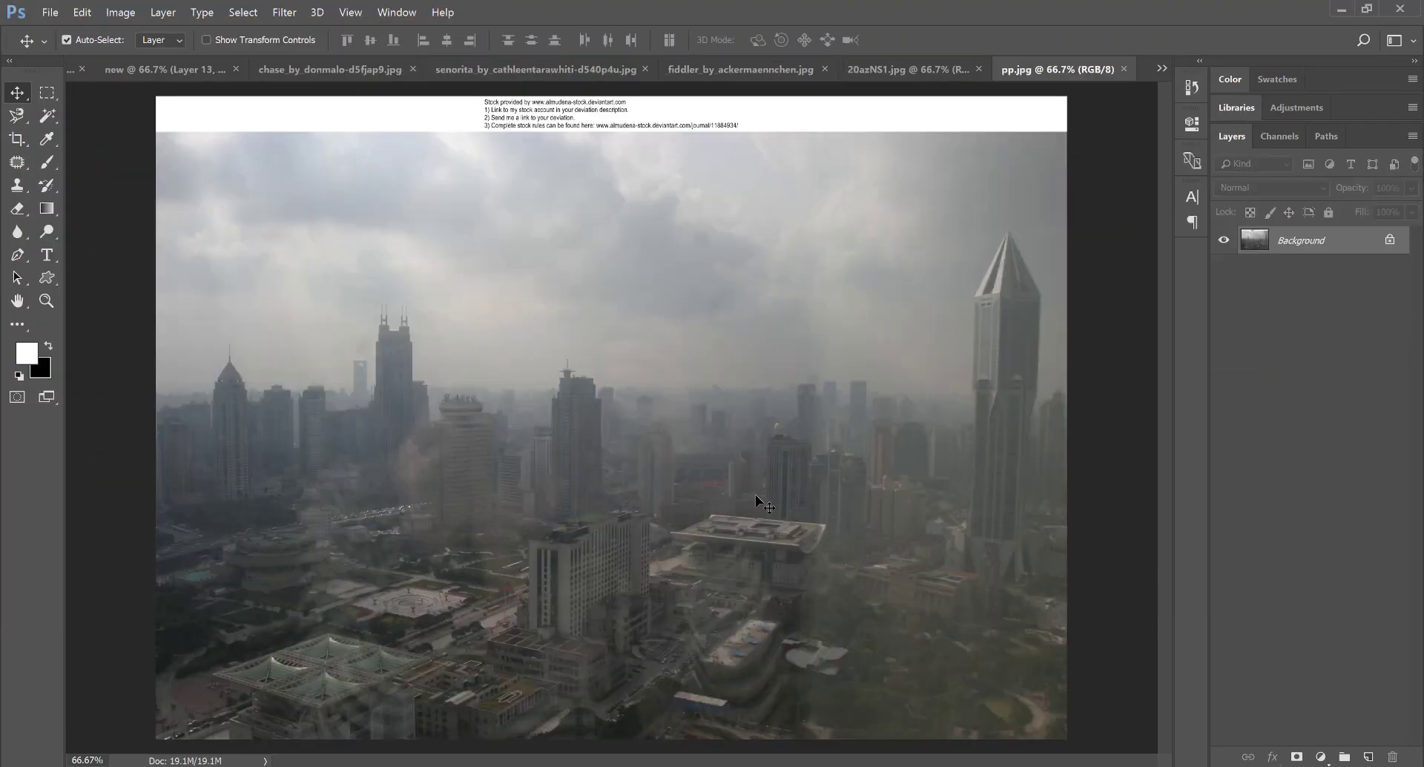
# - Drag pp.jpg into the composite as Layer 14, shift it right, and set opacity to 52%
pyautogui.moveTo(755, 494); pyautogui.dragTo(880, 429)
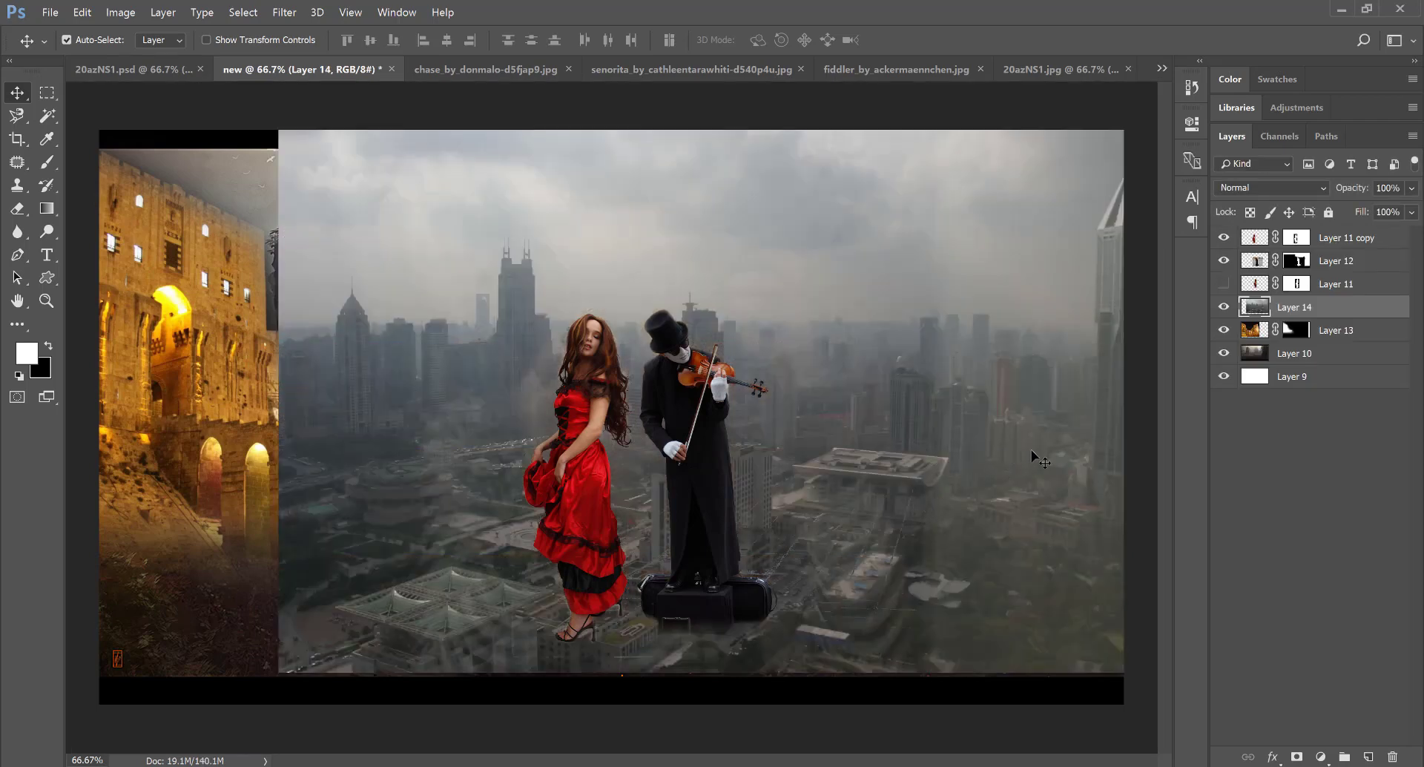
pyautogui.moveTo(1032, 451); pyautogui.dragTo(985, 475)
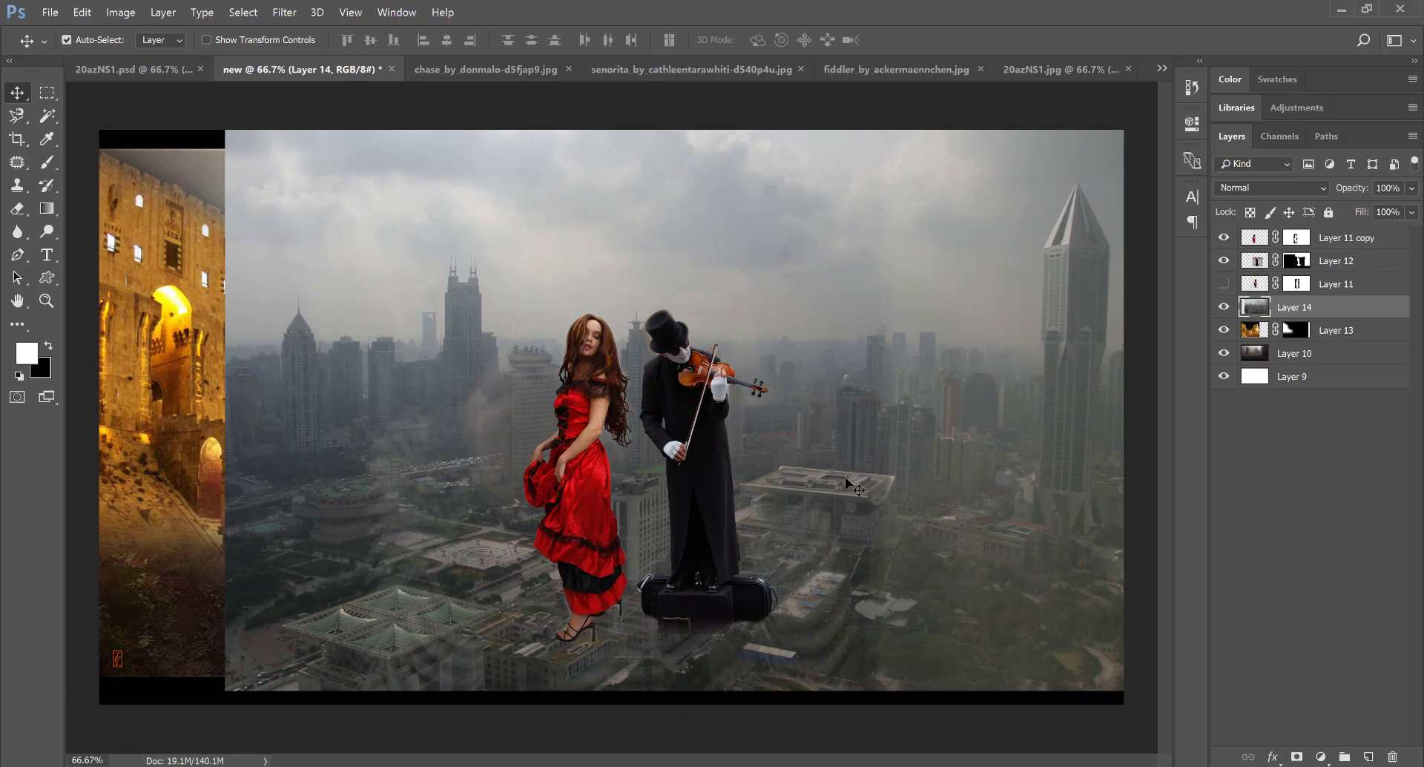
pyautogui.moveTo(846, 478)
pyautogui.mouseDown()
pyautogui.moveTo(986, 496)
pyautogui.moveTo(1006, 514)
pyautogui.mouseUp()
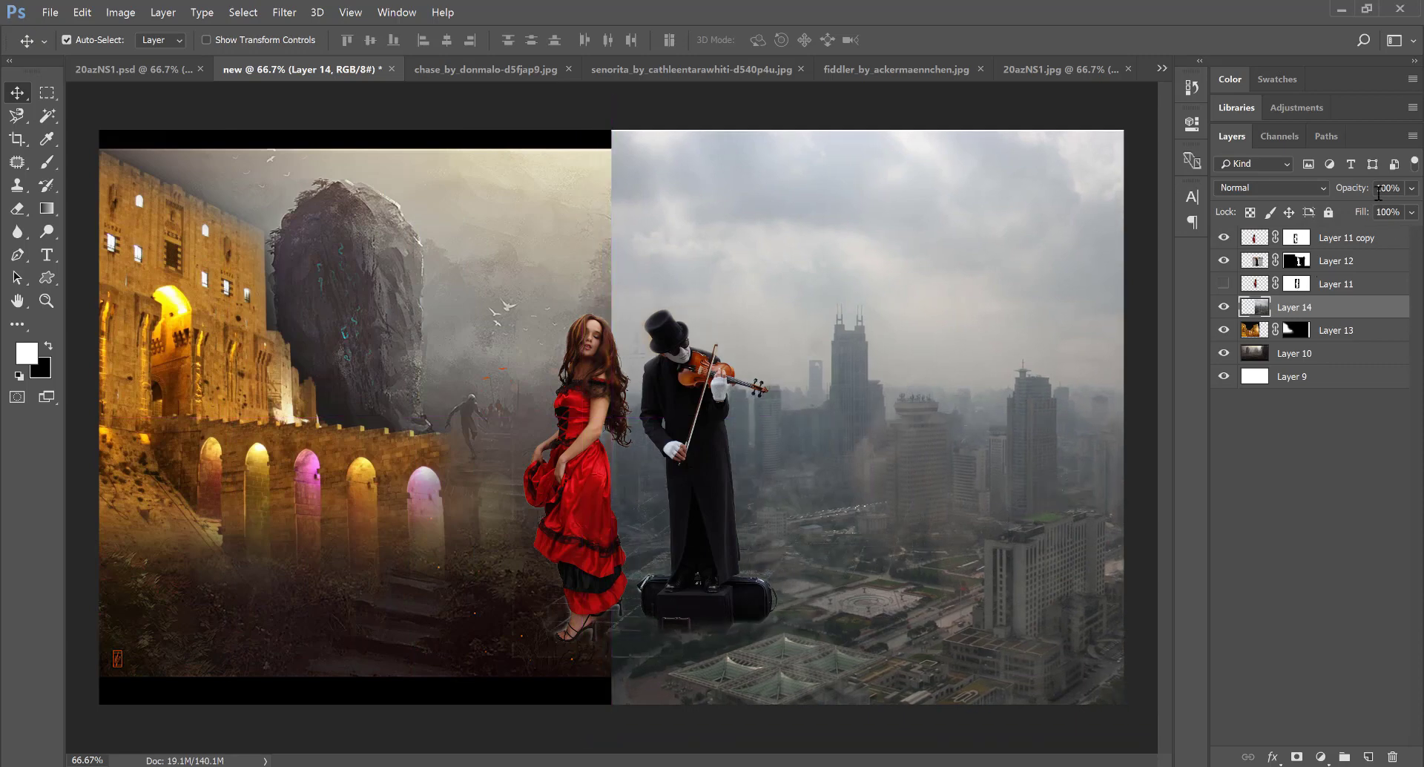
pyautogui.moveTo(1360, 192); pyautogui.dragTo(1319, 190)
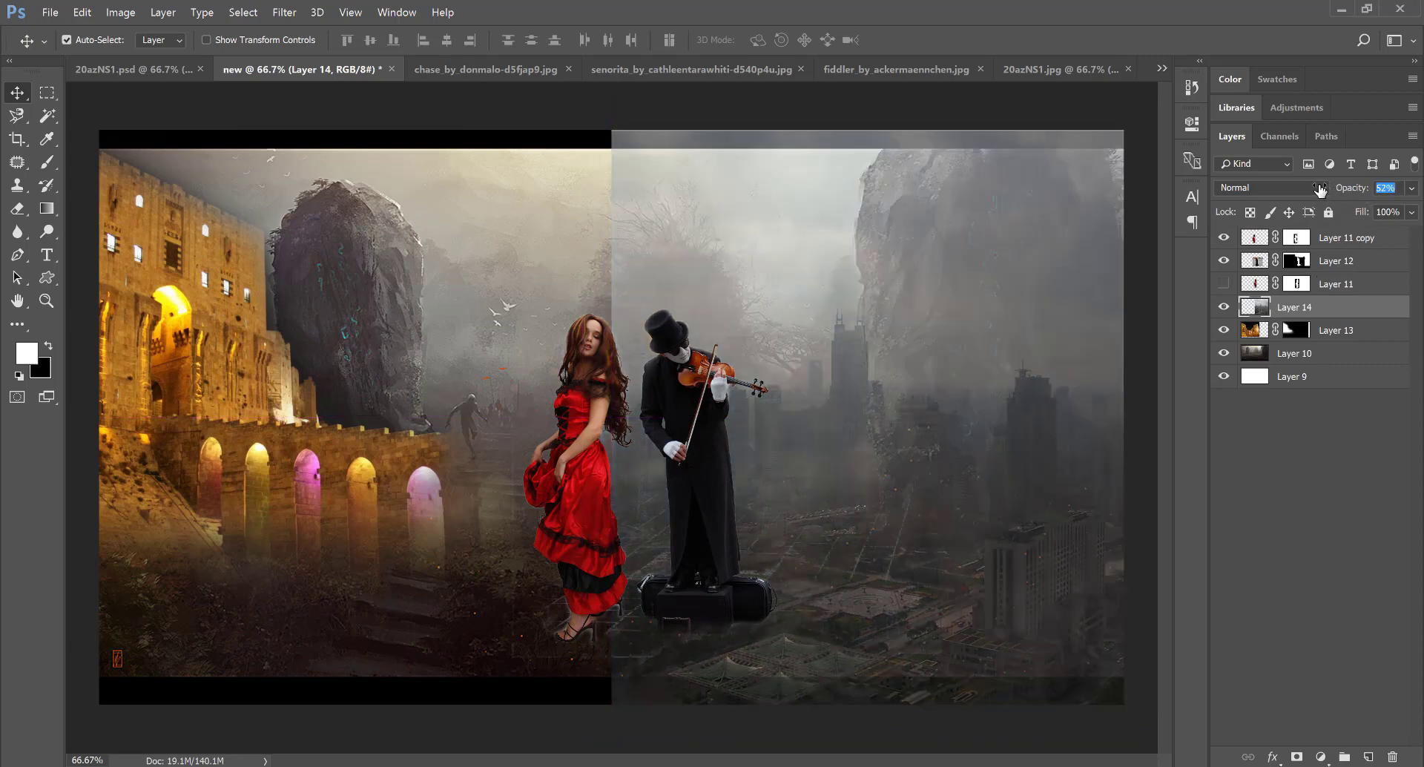
pyautogui.click(46, 209)
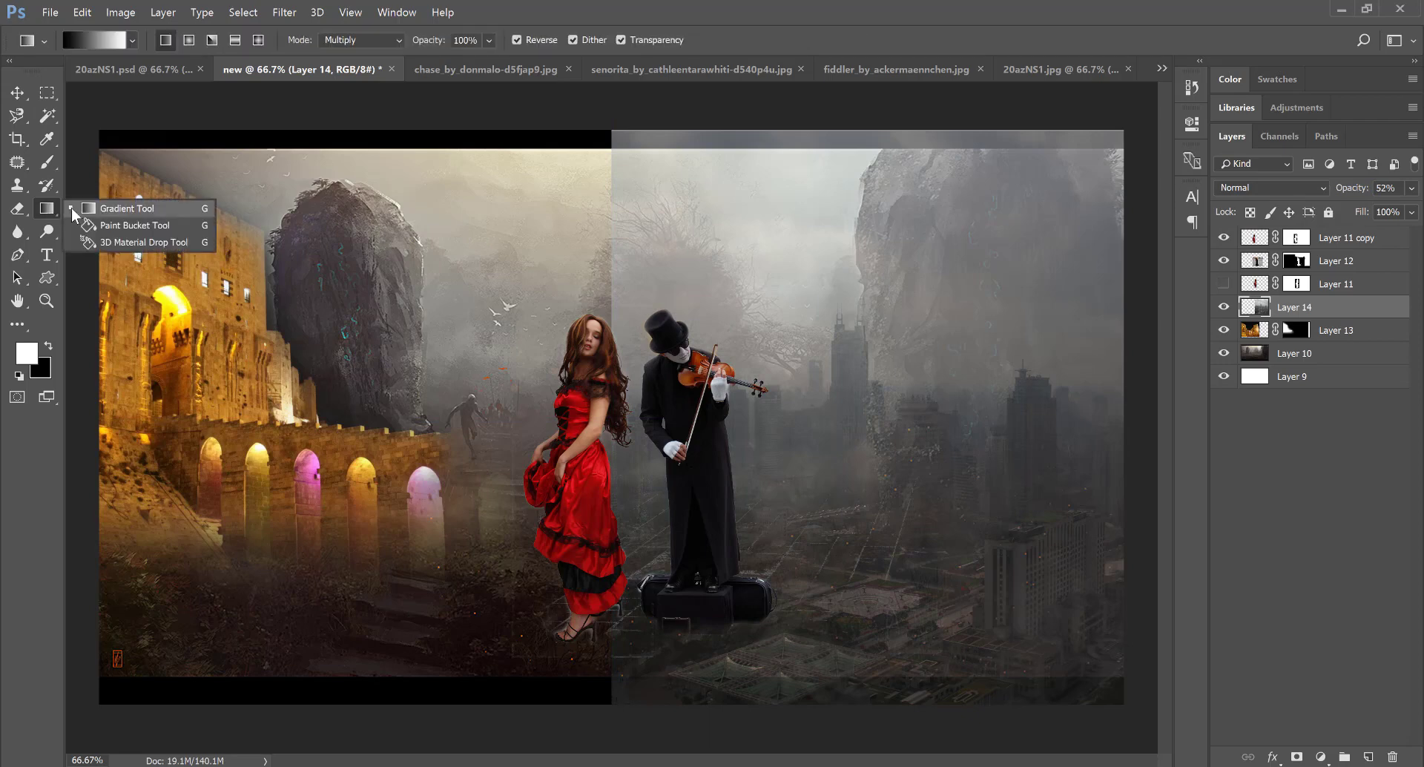
# - Mask the city layer, fading its top into the rock and darkening the bottom strip, at 100% opacity
pyautogui.click(1297, 757)
pyautogui.moveTo(1022, 115); pyautogui.dragTo(1016, 371)
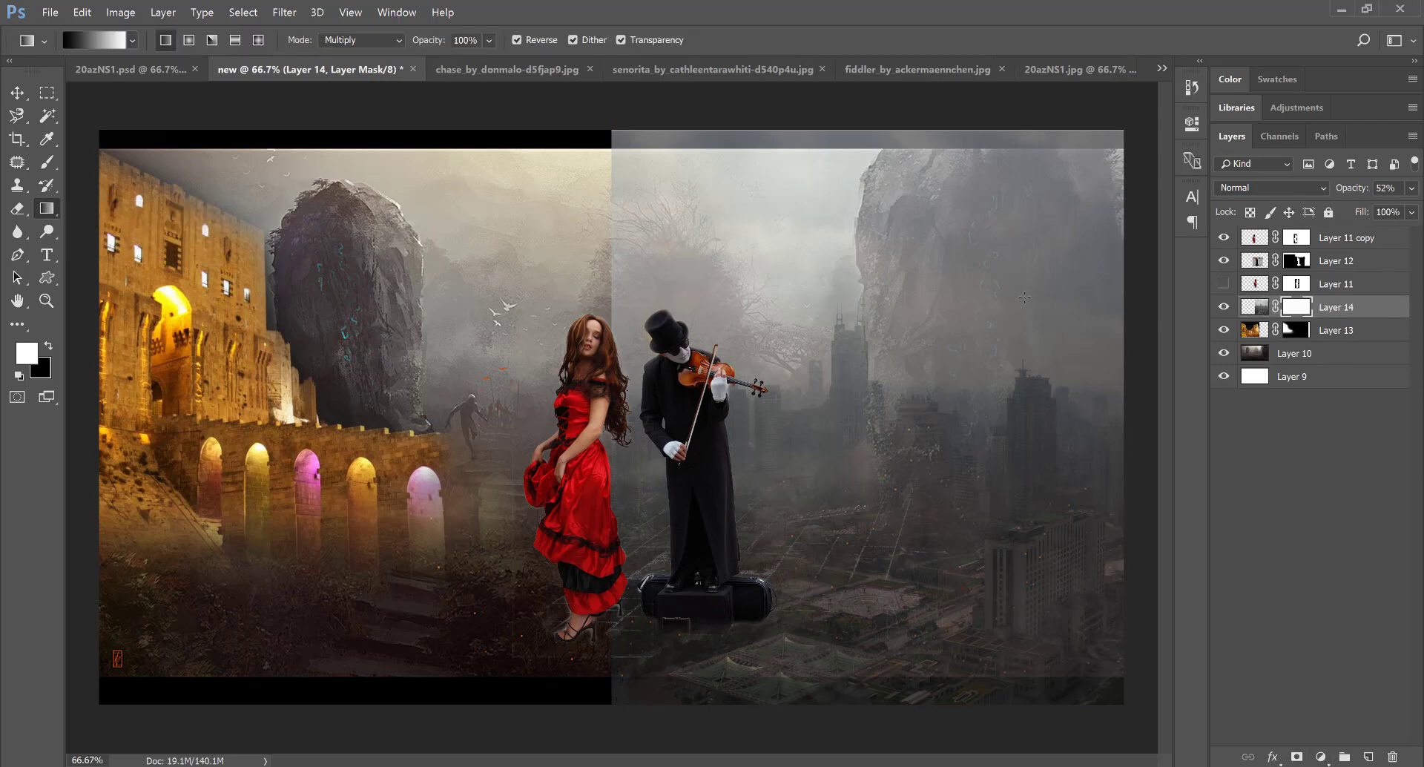
pyautogui.moveTo(1003, 261); pyautogui.dragTo(1006, 401)
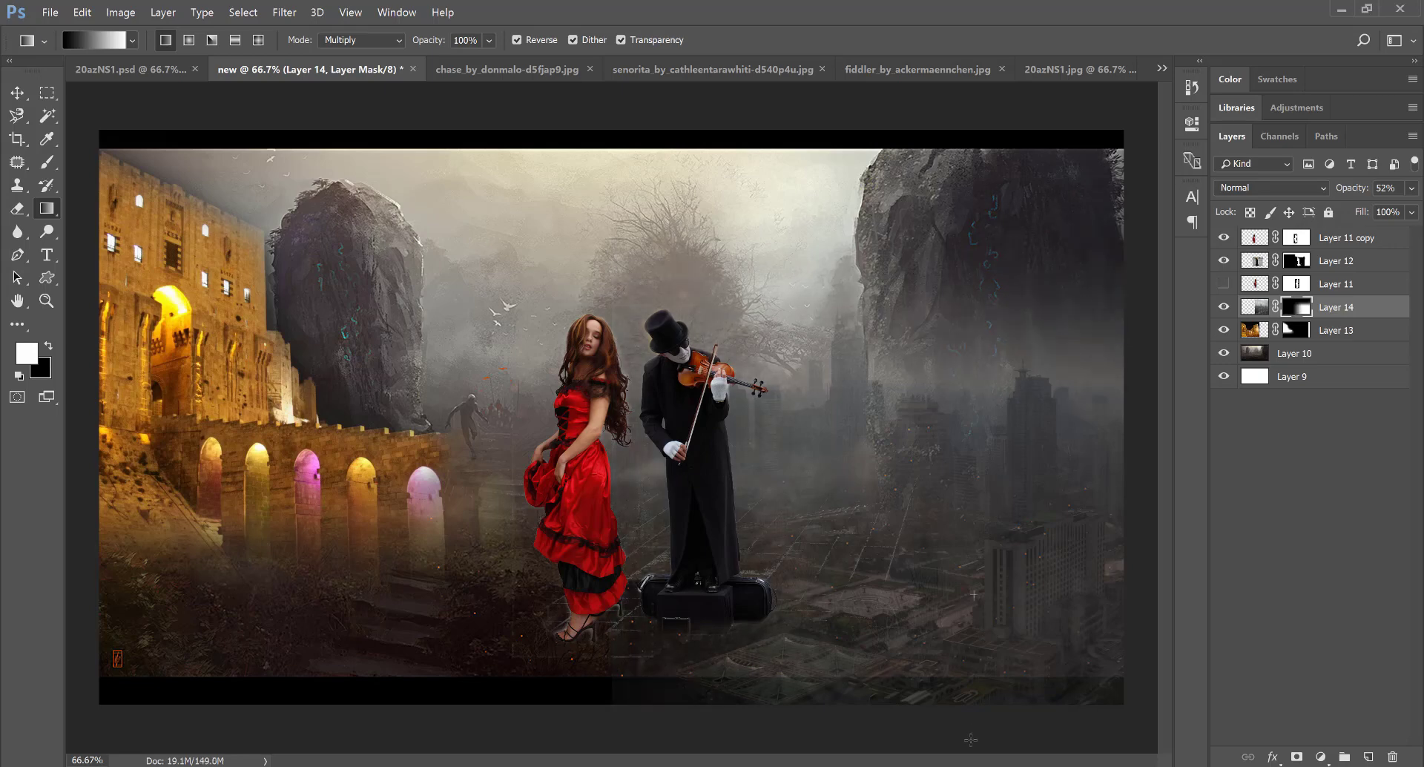
pyautogui.moveTo(984, 635); pyautogui.dragTo(984, 678)
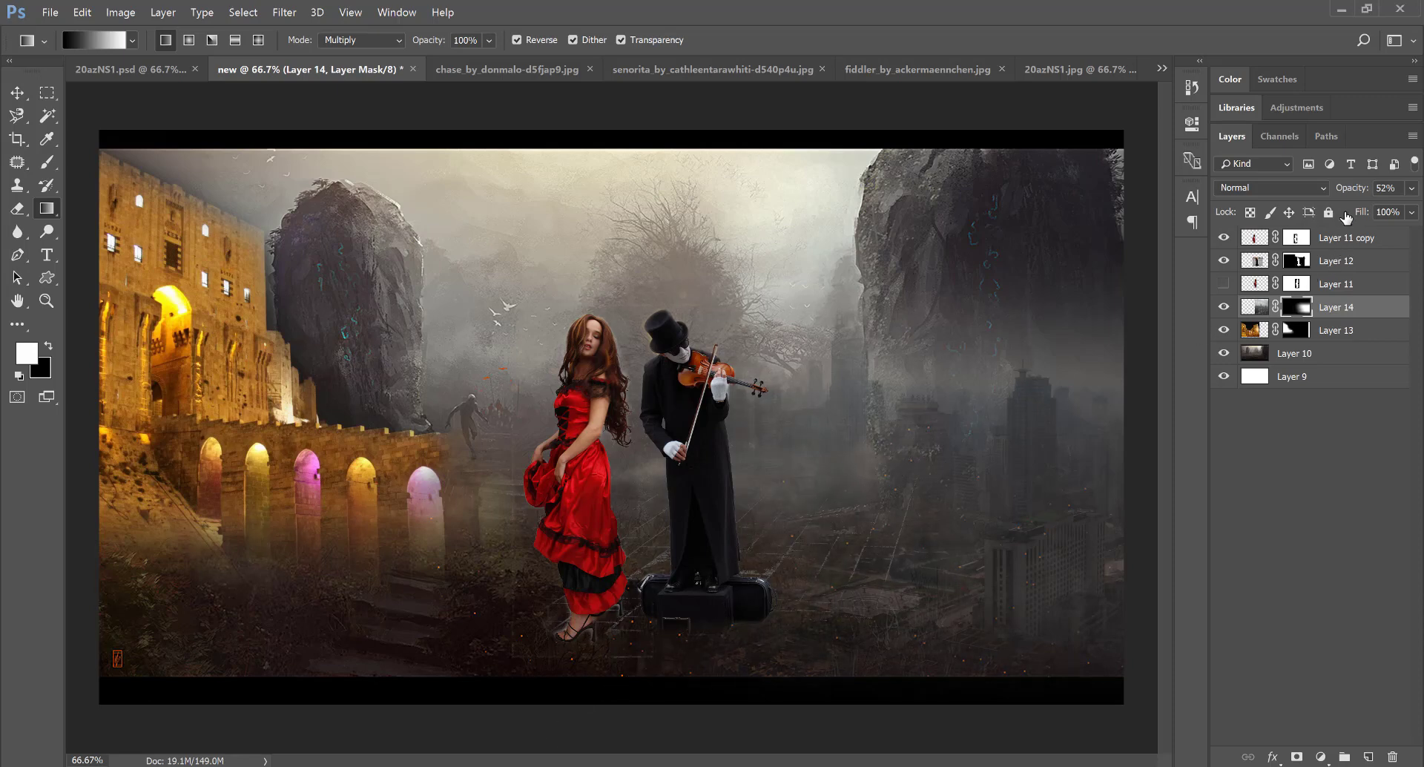
pyautogui.moveTo(1412, 188); pyautogui.dragTo(1419, 192)
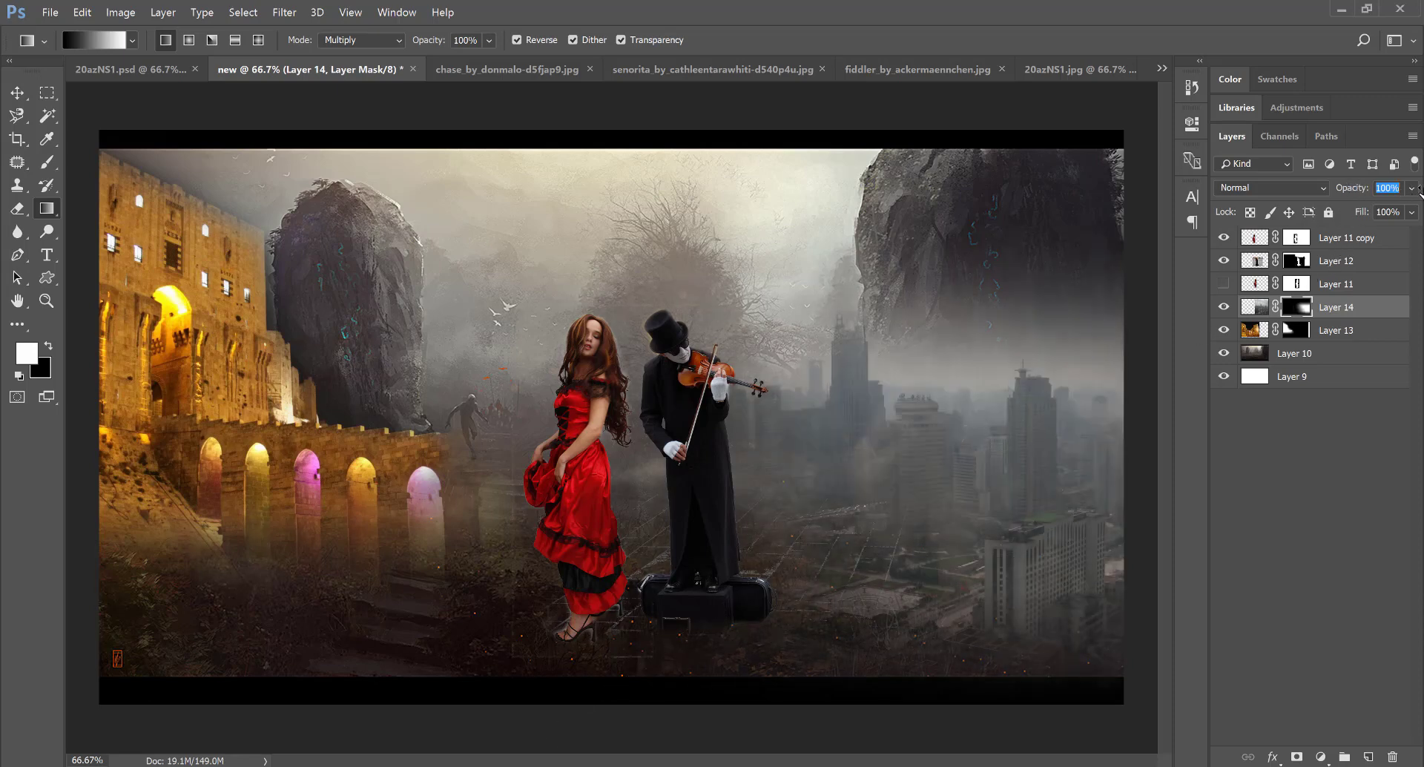
# - Redraw gradients to hide more of the city behind fog and rock, undoing the last two
pyautogui.moveTo(901, 230); pyautogui.dragTo(1030, 511)
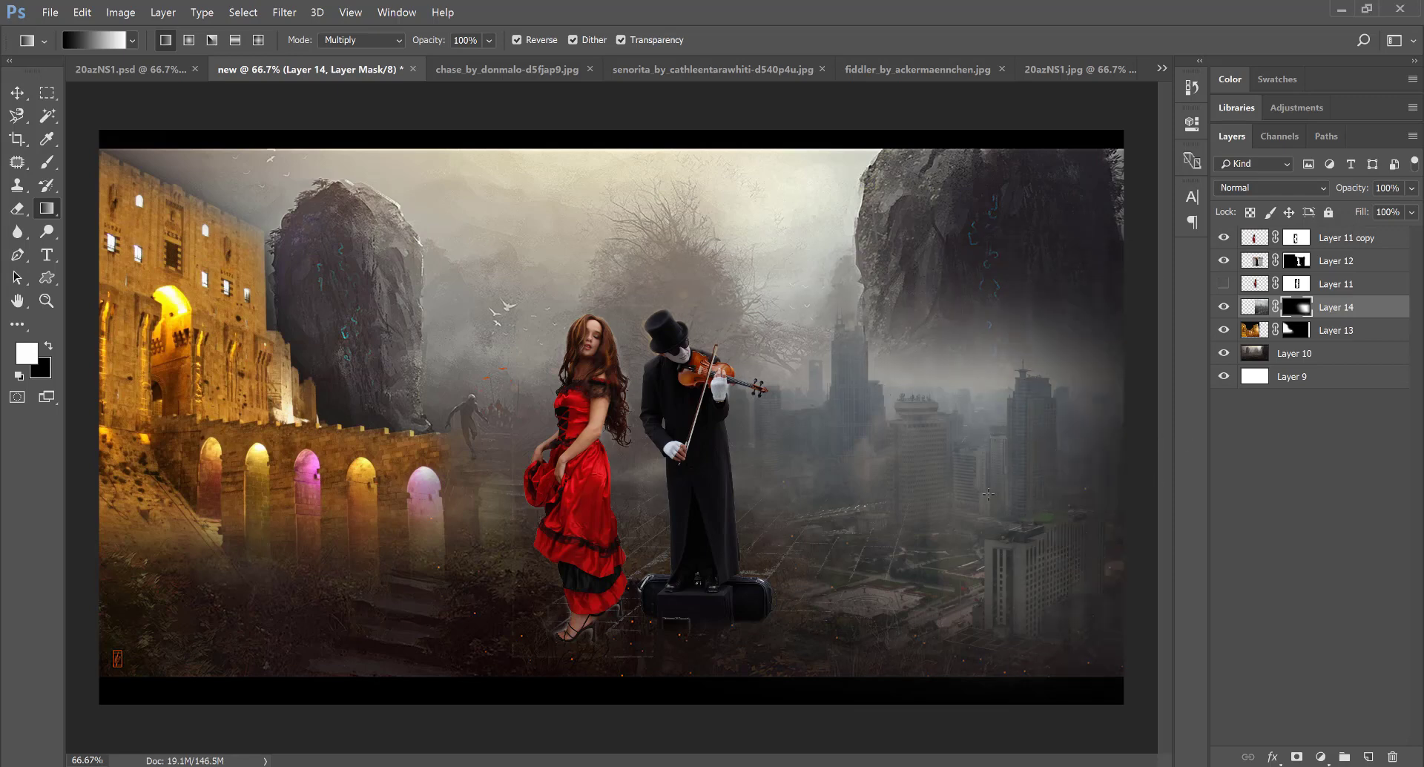
pyautogui.moveTo(990, 239)
pyautogui.mouseDown()
pyautogui.moveTo(988, 509)
pyautogui.moveTo(1009, 529)
pyautogui.mouseUp()
pyautogui.moveTo(1014, 379); pyautogui.dragTo(1010, 512)
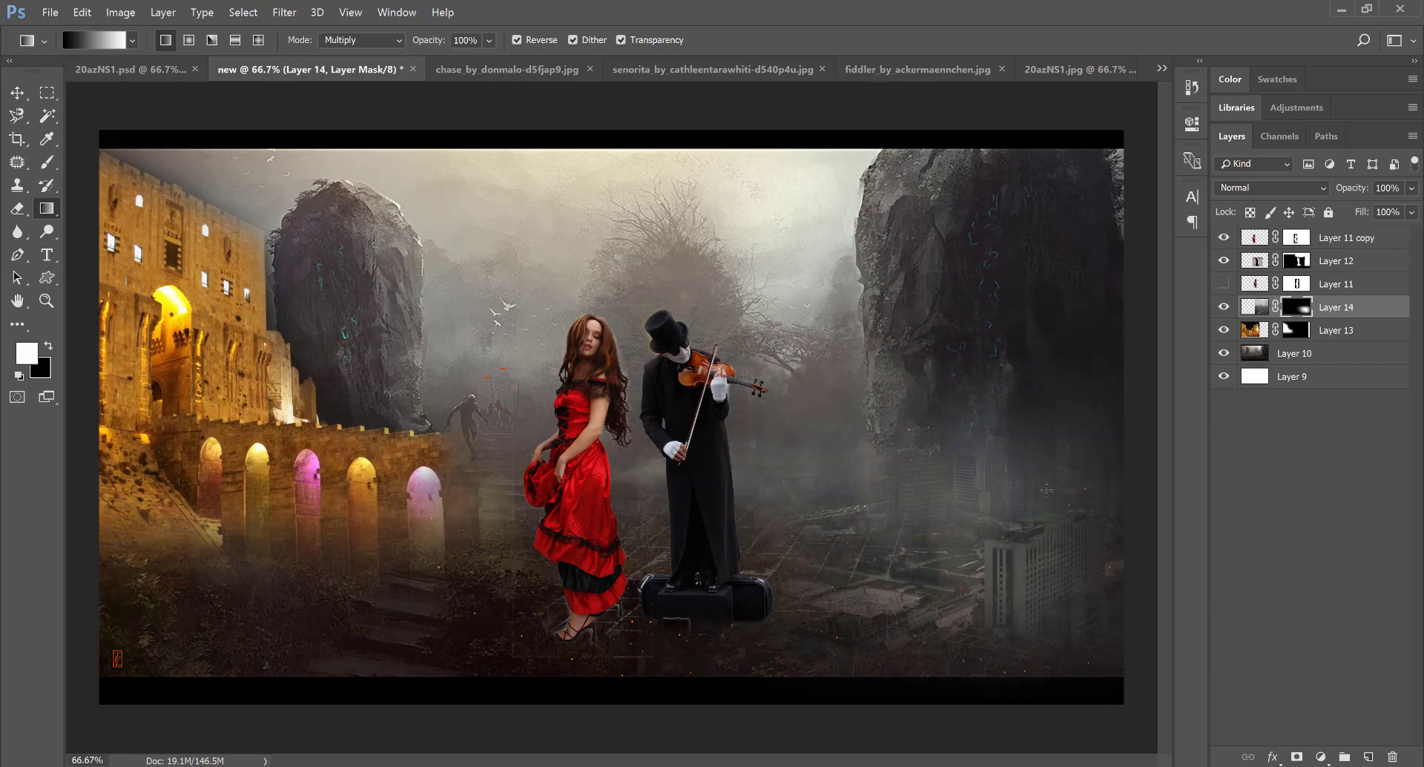
pyautogui.moveTo(1045, 350); pyautogui.dragTo(1045, 499)
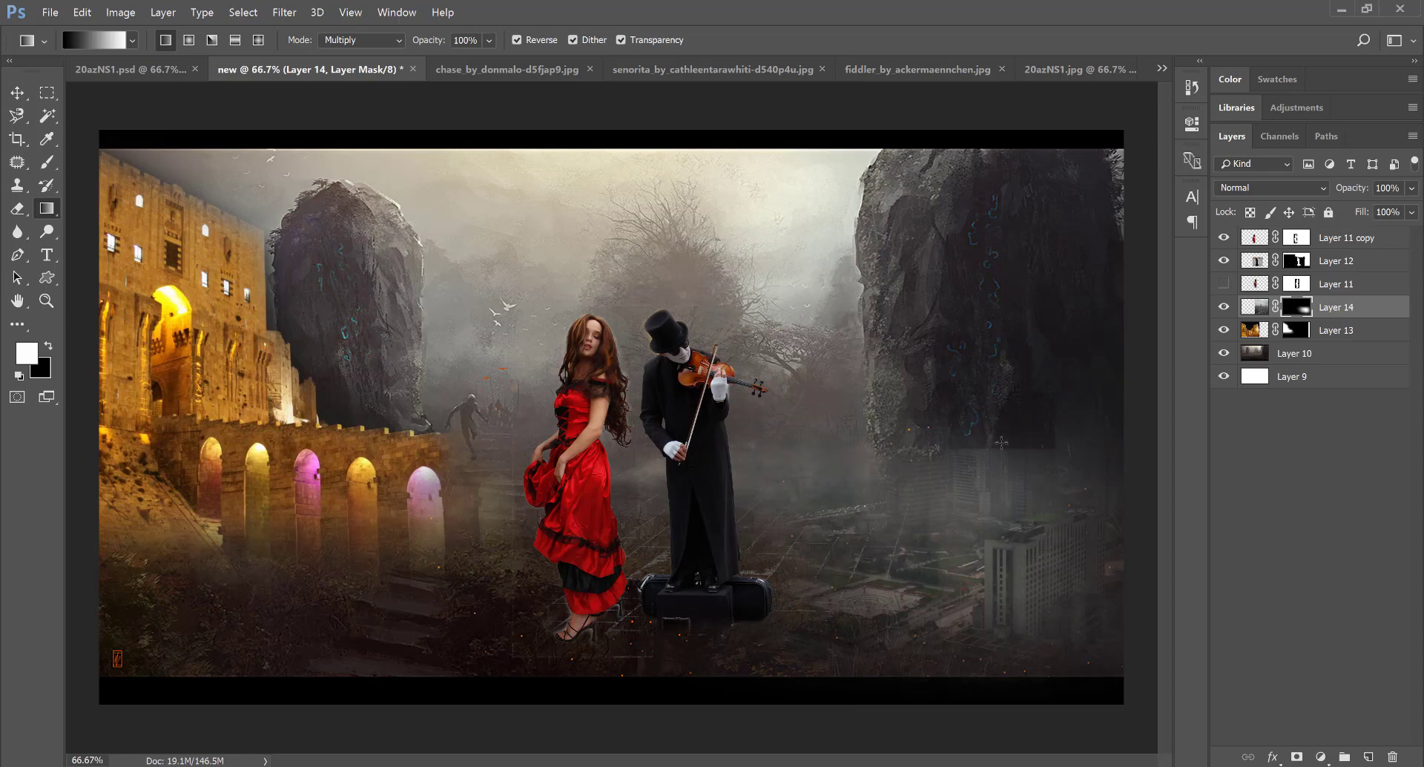
pyautogui.moveTo(1041, 424); pyautogui.dragTo(1146, 476)
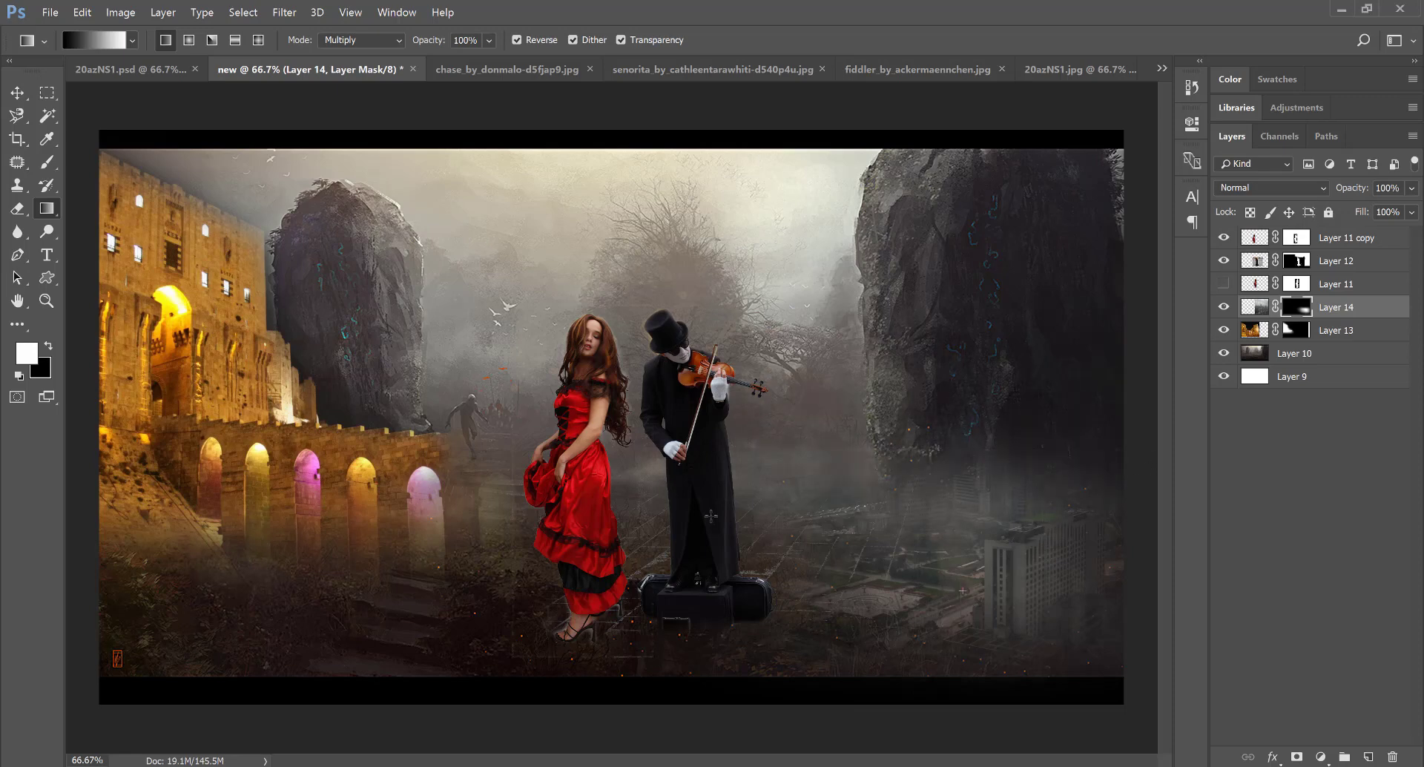
pyautogui.moveTo(711, 515); pyautogui.dragTo(962, 591)
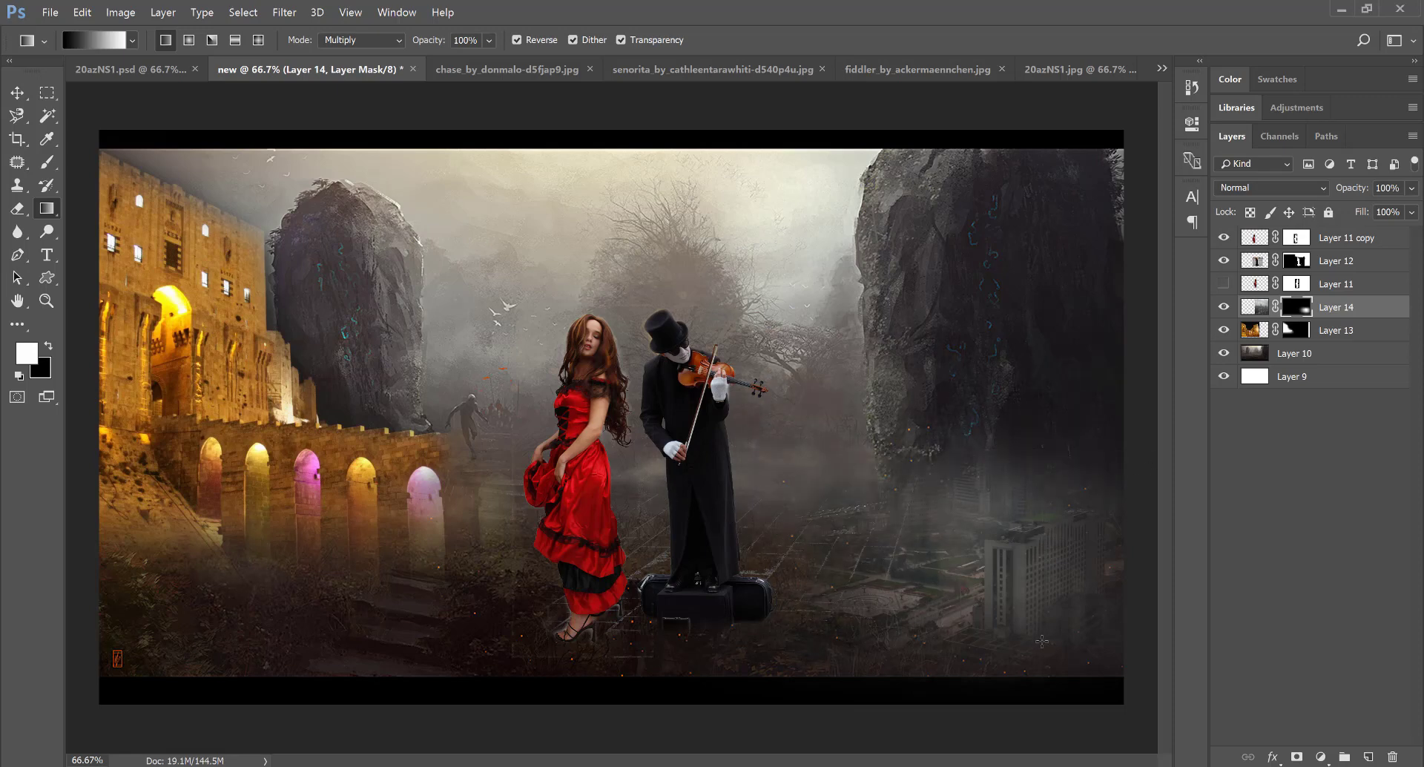
pyautogui.hotkey('ctrl', 'z')
pyautogui.hotkey('ctrl', 'alt', 'z')
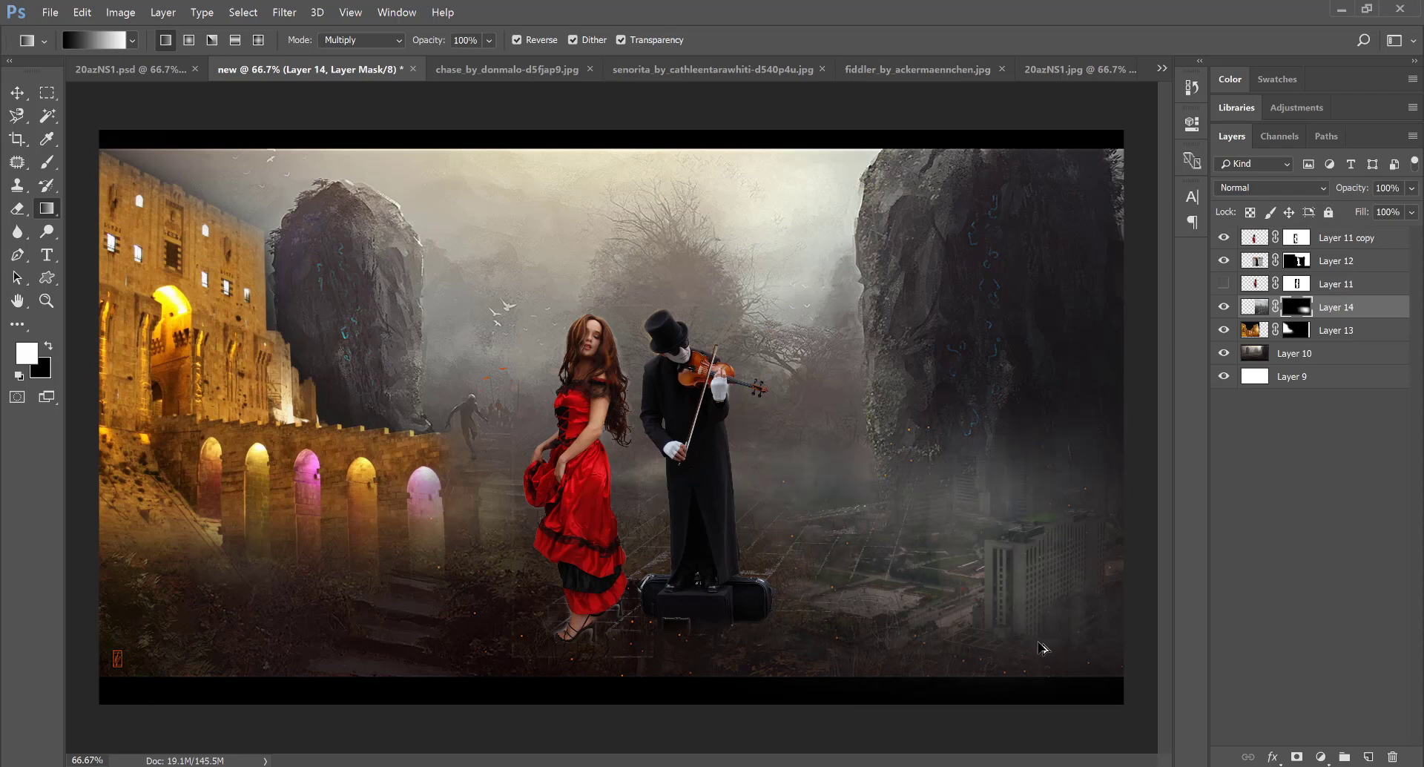
# - Lightly paint the lower-right city area of the mask with a brush at 19% opacity, 46% flow
pyautogui.click(44, 165)
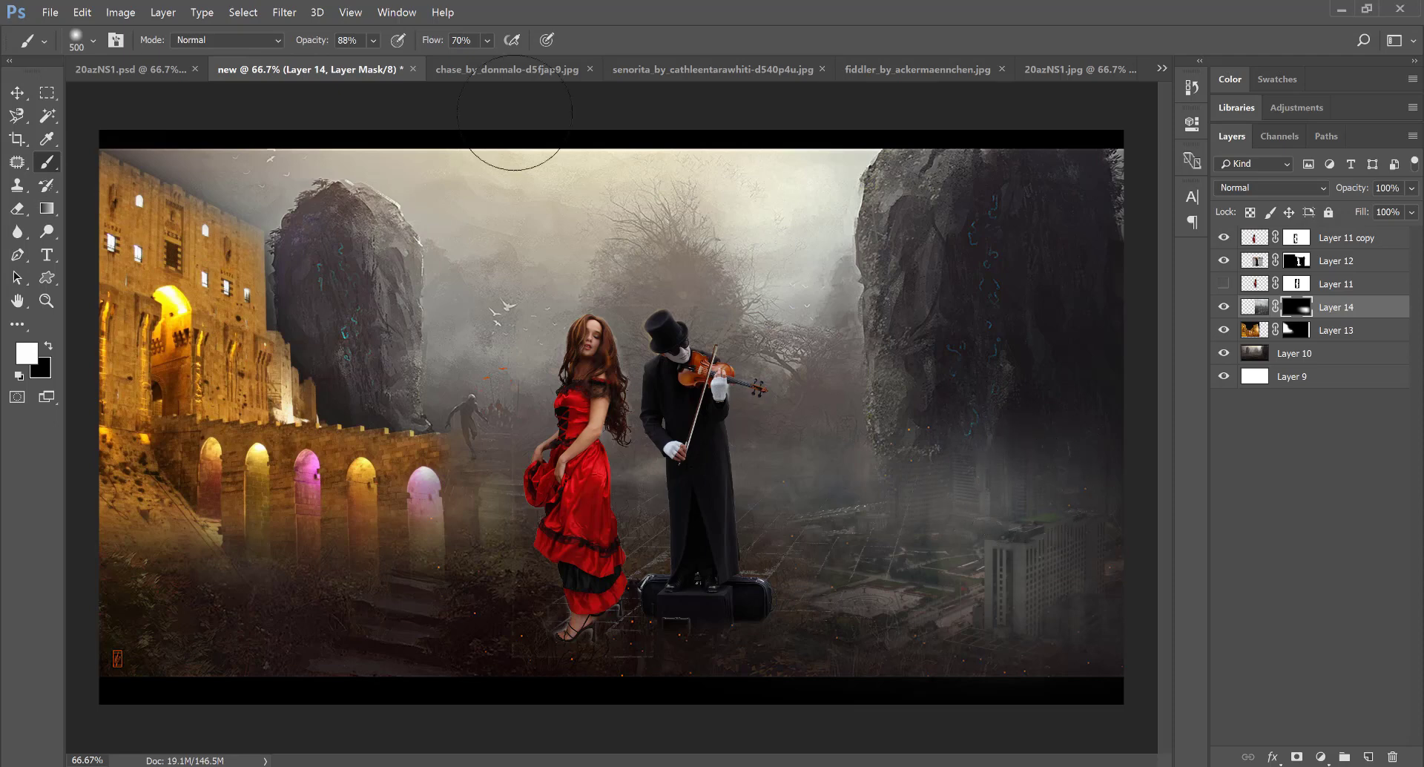
pyautogui.moveTo(432, 40); pyautogui.dragTo(314, 40)
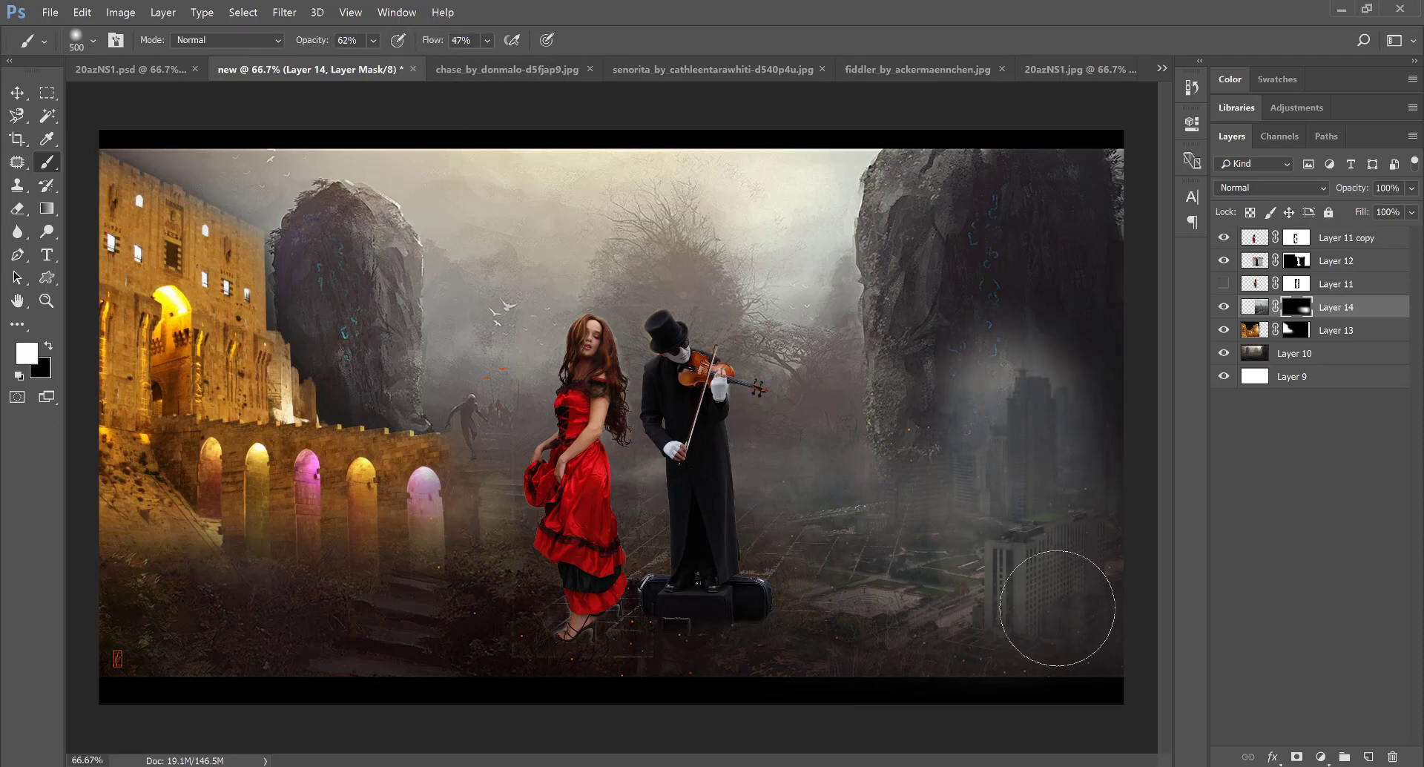
pyautogui.hotkey('ctrl', 'z')
pyautogui.moveTo(321, 44); pyautogui.dragTo(282, 40)
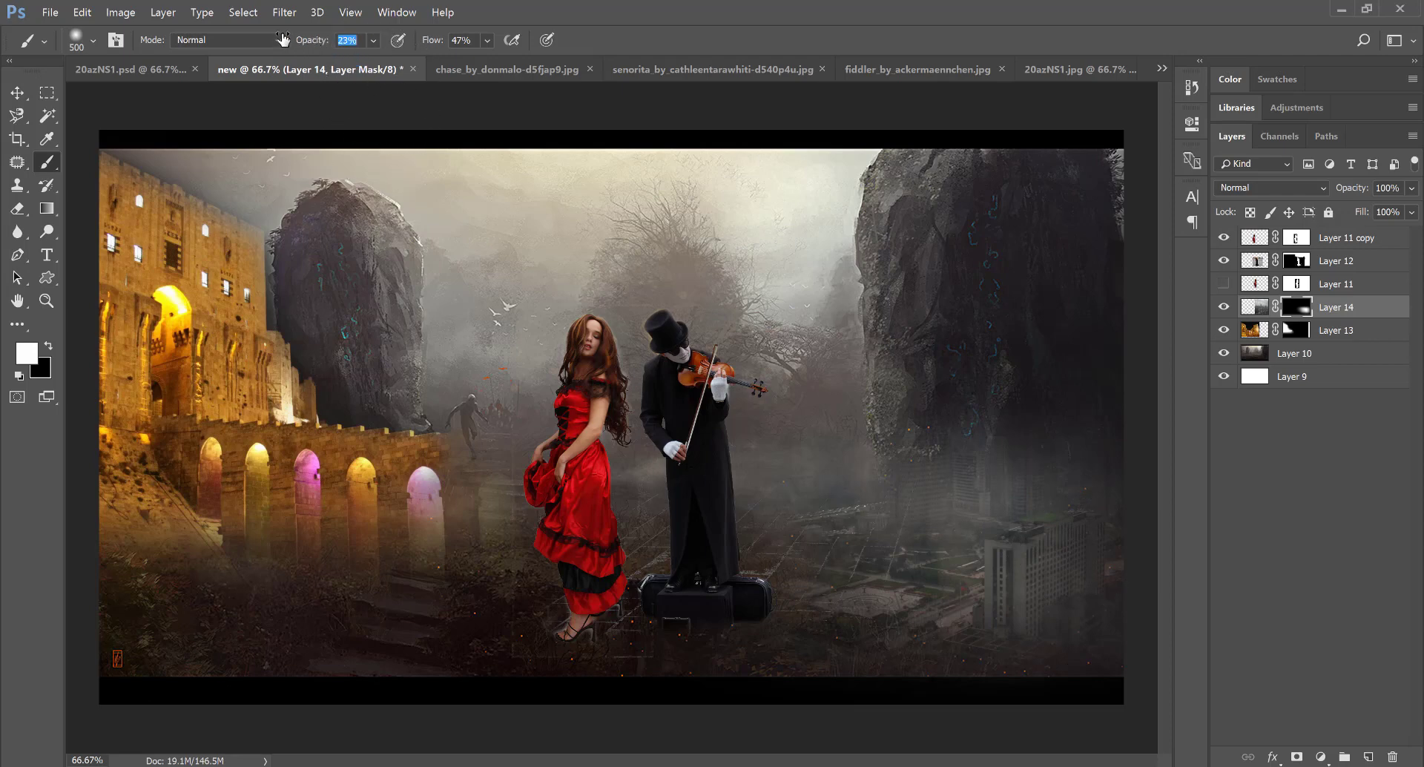
pyautogui.write('19')
pyautogui.moveTo(432, 46); pyautogui.dragTo(430, 46)
pyautogui.moveTo(1034, 593)
pyautogui.mouseDown()
pyautogui.moveTo(1058, 563)
pyautogui.moveTo(992, 413)
pyautogui.moveTo(906, 445)
pyautogui.moveTo(820, 580)
pyautogui.moveTo(986, 477)
pyautogui.moveTo(897, 445)
pyautogui.moveTo(684, 589)
pyautogui.moveTo(853, 455)
pyautogui.moveTo(794, 445)
pyautogui.moveTo(824, 401)
pyautogui.moveTo(900, 509)
pyautogui.moveTo(912, 390)
pyautogui.moveTo(903, 524)
pyautogui.moveTo(1033, 407)
pyautogui.moveTo(1075, 614)
pyautogui.moveTo(1044, 520)
pyautogui.moveTo(1055, 582)
pyautogui.moveTo(1066, 207)
pyautogui.moveTo(1052, 674)
pyautogui.moveTo(973, 363)
pyautogui.moveTo(885, 292)
pyautogui.moveTo(1075, 593)
pyautogui.moveTo(773, 595)
pyautogui.mouseUp()
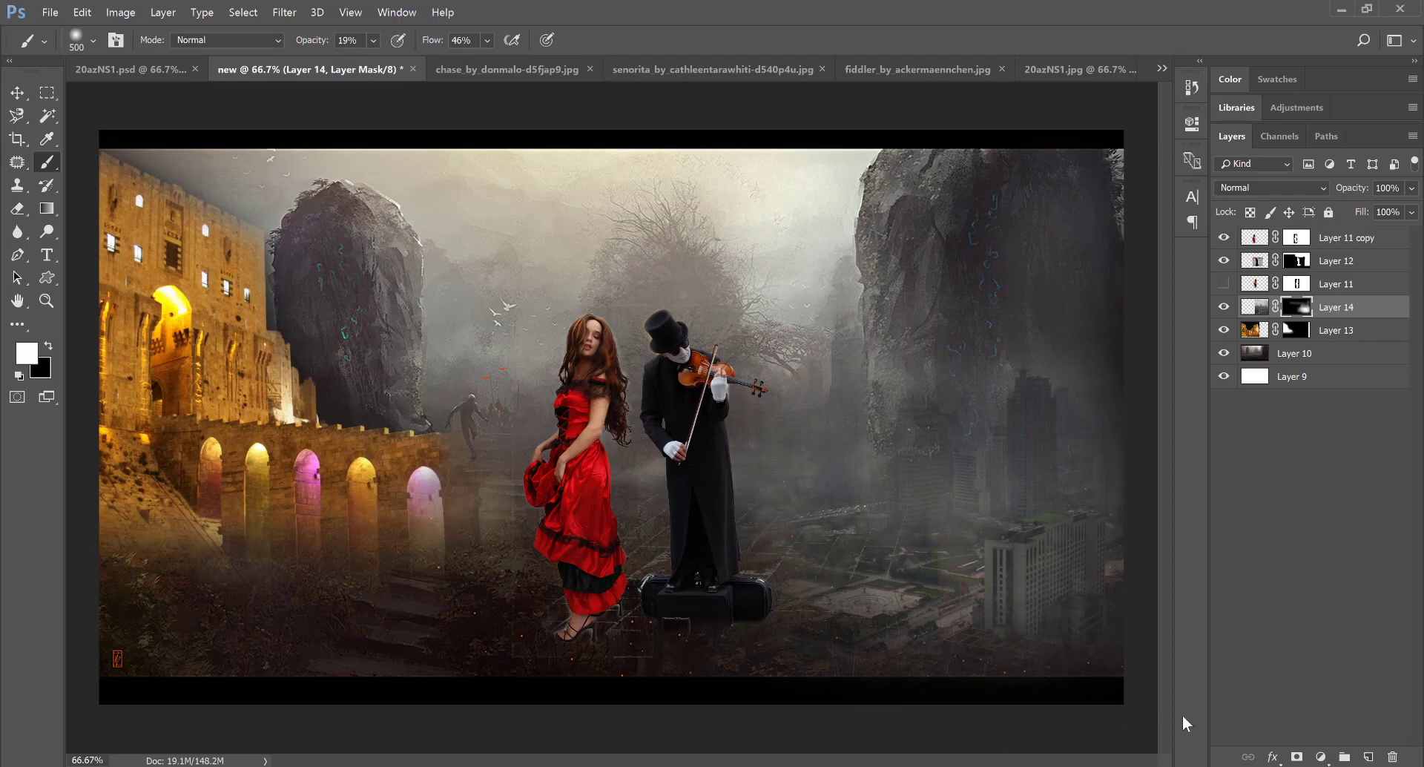
# - Reposition the city layer, ending with its buildings shifted further left
pyautogui.press('v')
pyautogui.moveTo(1066, 585); pyautogui.dragTo(1114, 585)
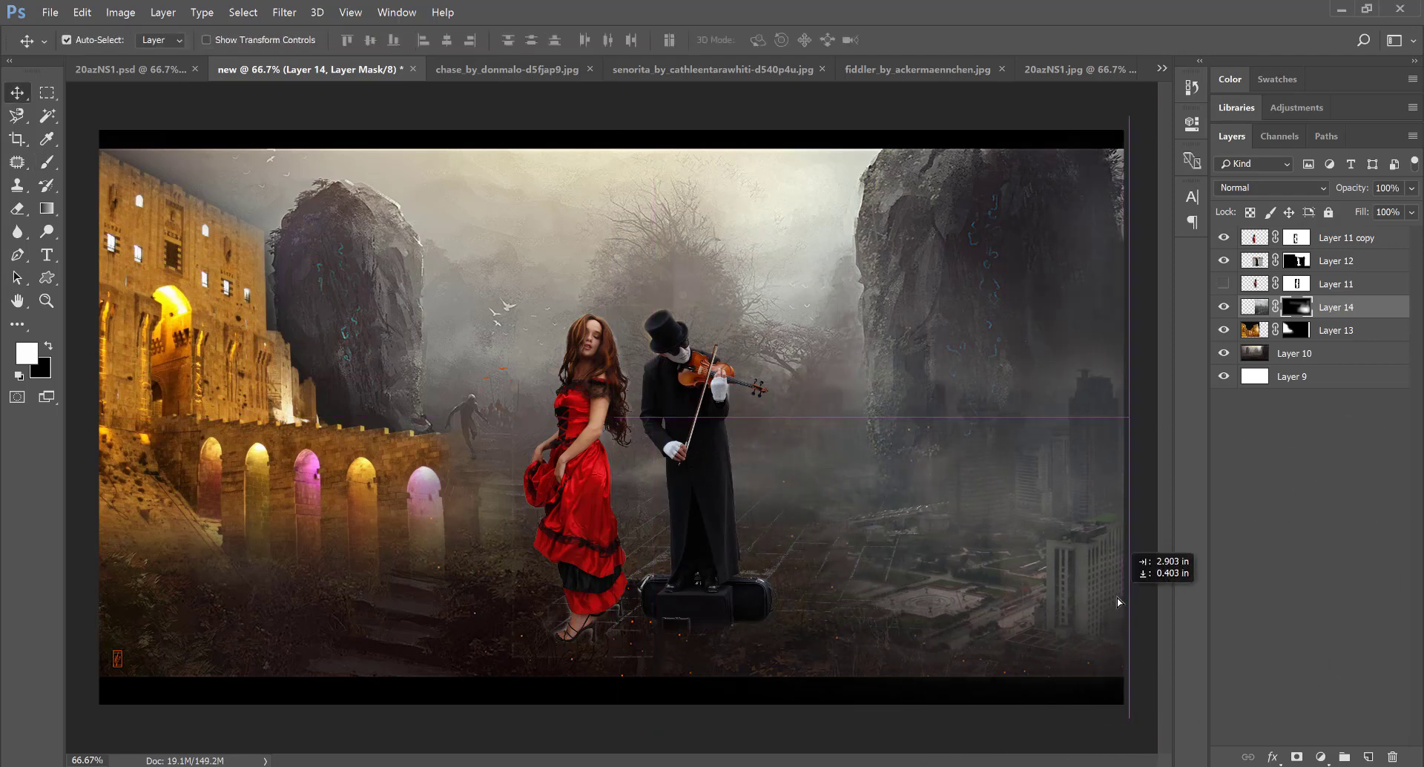
pyautogui.moveTo(1115, 584); pyautogui.dragTo(1122, 597)
pyautogui.moveTo(944, 508)
pyautogui.mouseDown()
pyautogui.moveTo(903, 524)
pyautogui.moveTo(832, 506)
pyautogui.mouseUp()
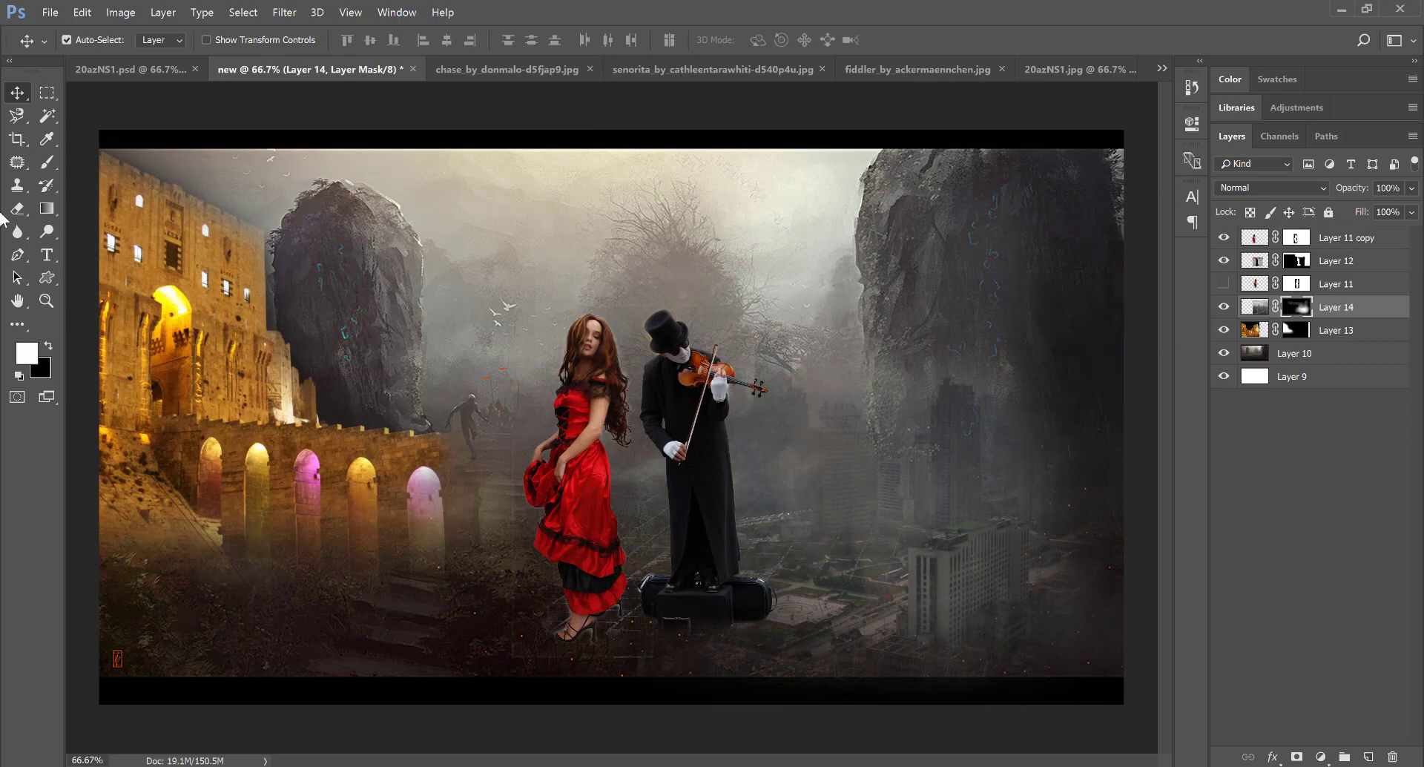
# - Brush Layer 14's mask over the right rock to soften the fog, then select Layer 11 copy
pyautogui.click(47, 162)
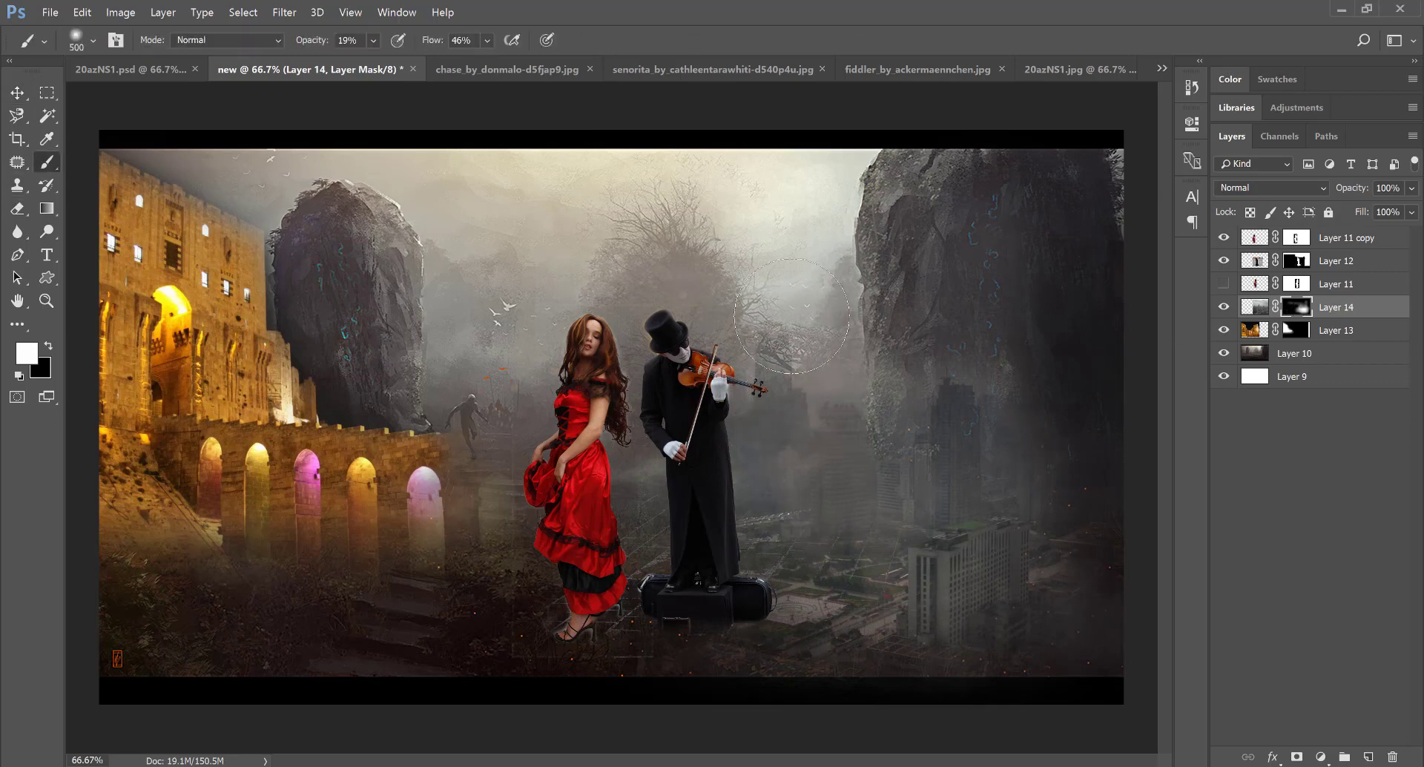
pyautogui.moveTo(925, 294); pyautogui.dragTo(1087, 378)
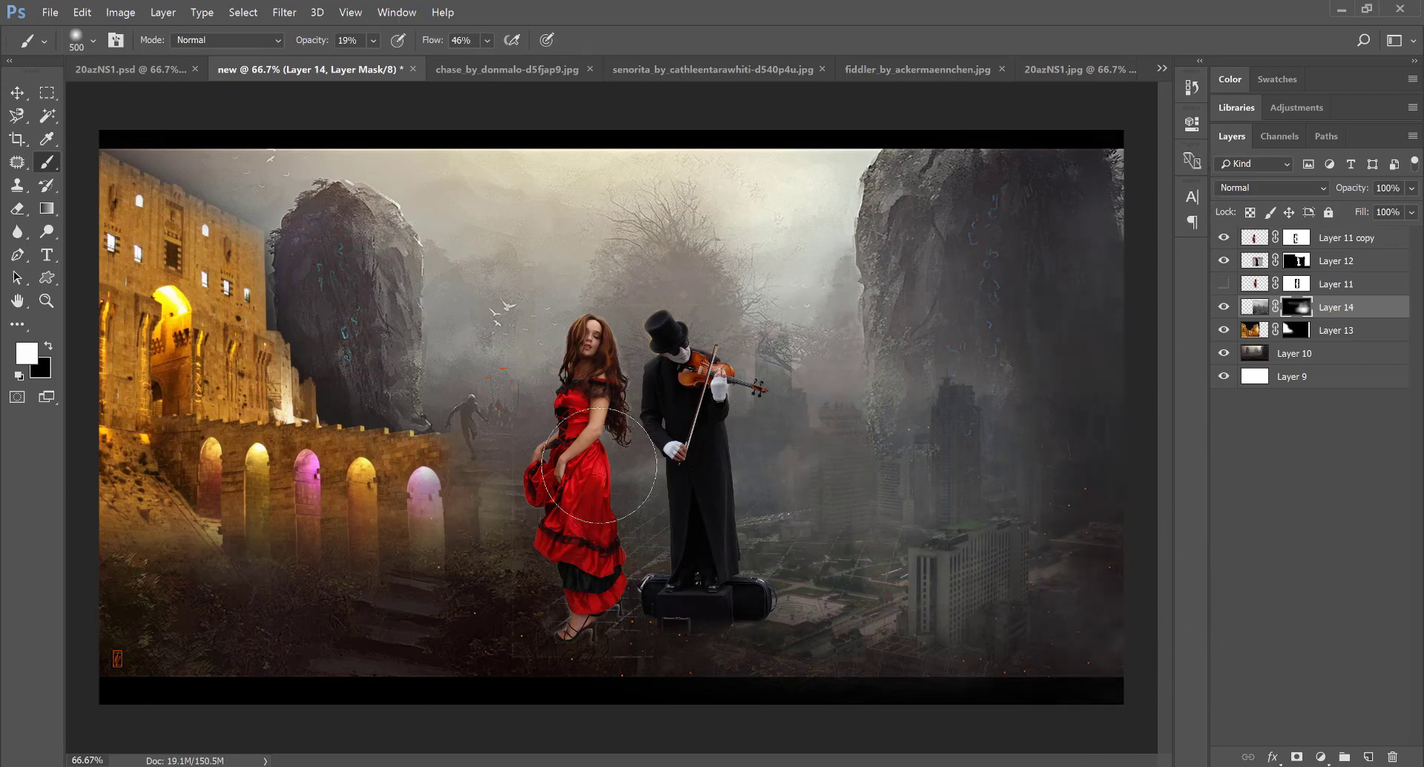
pyautogui.click(20, 94)
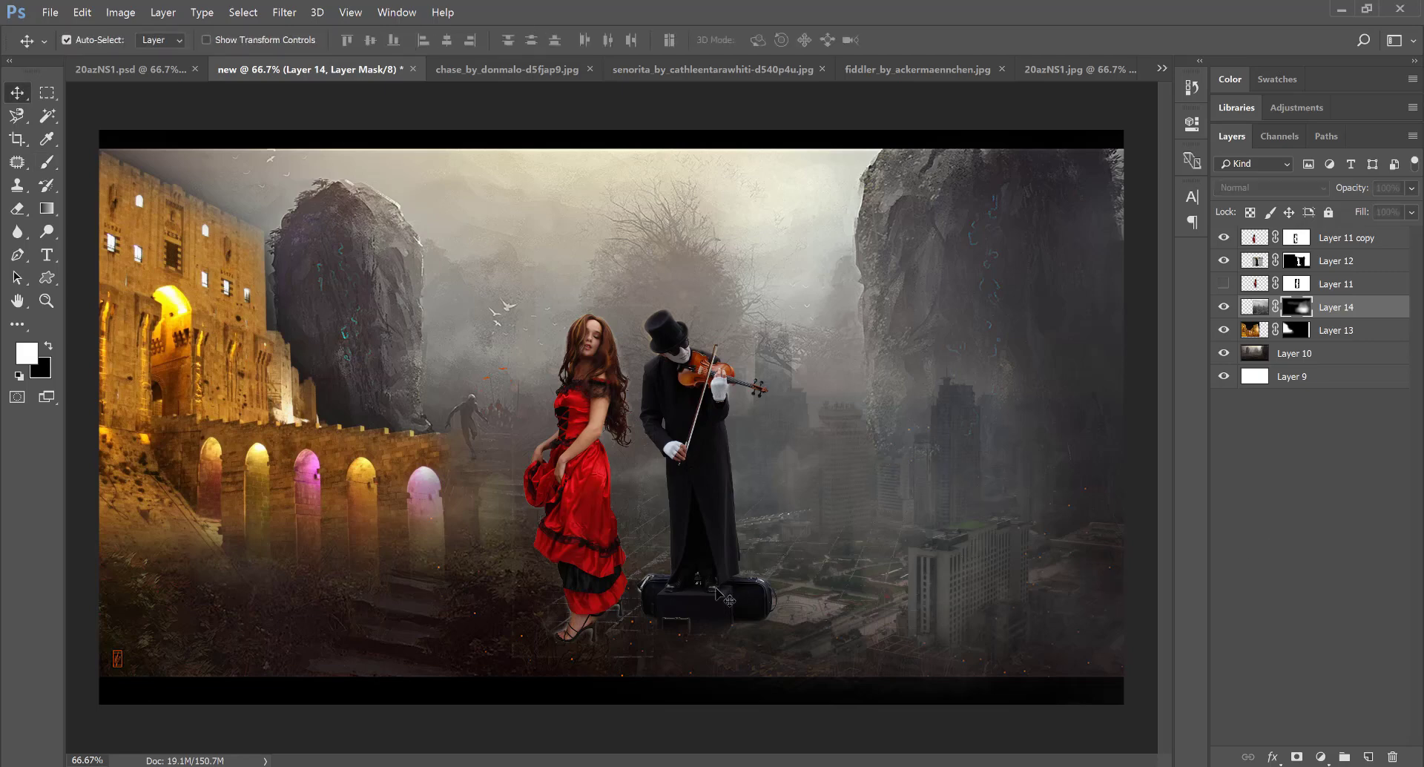
pyautogui.click(1376, 310)
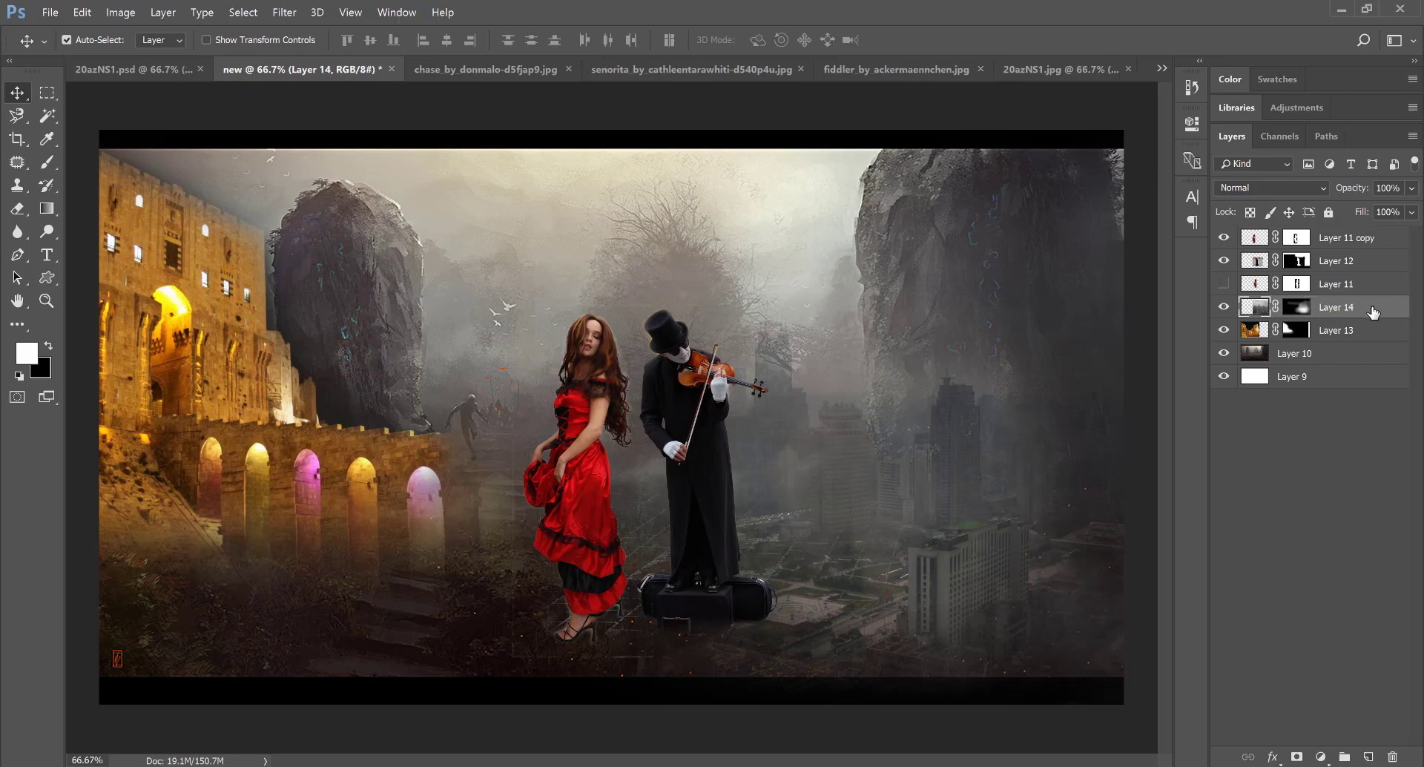
pyautogui.click(1375, 243)
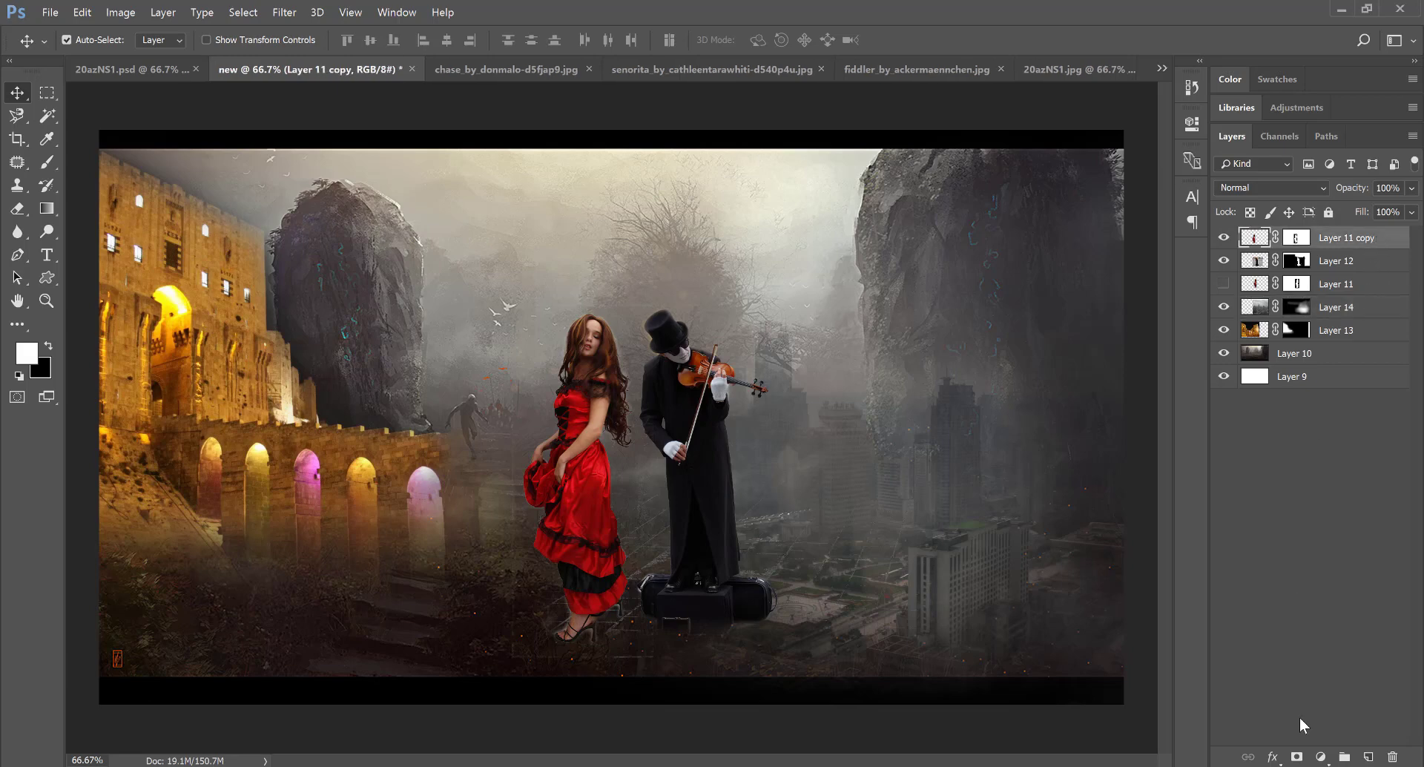
# - Add a Photo Filter adjustment layer, cycling presets to the Green filter at 25% density
pyautogui.click(1321, 757)
pyautogui.click(1343, 629)
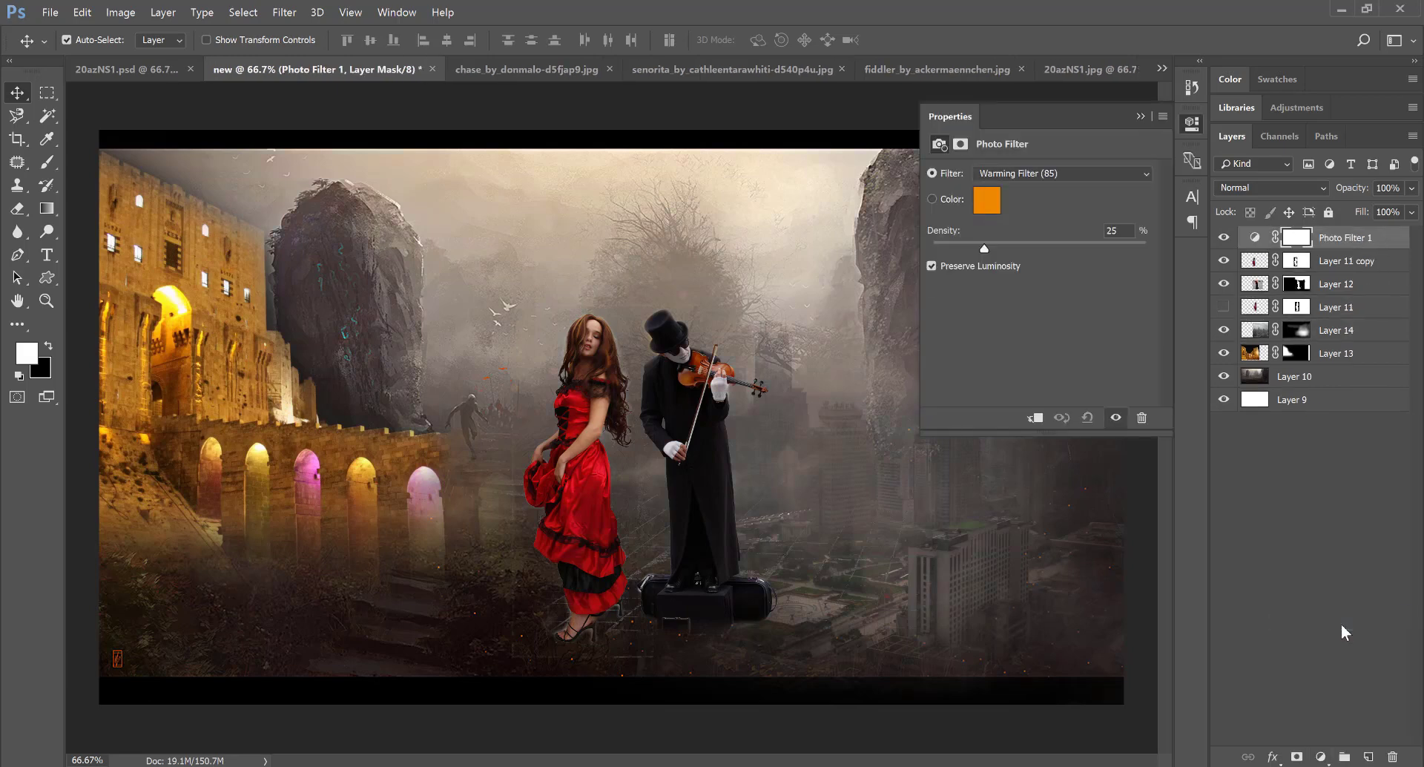
pyautogui.click(1049, 171)
pyautogui.click(1040, 202)
pyautogui.press('Down')
pyautogui.press('Down')
pyautogui.press('Down')
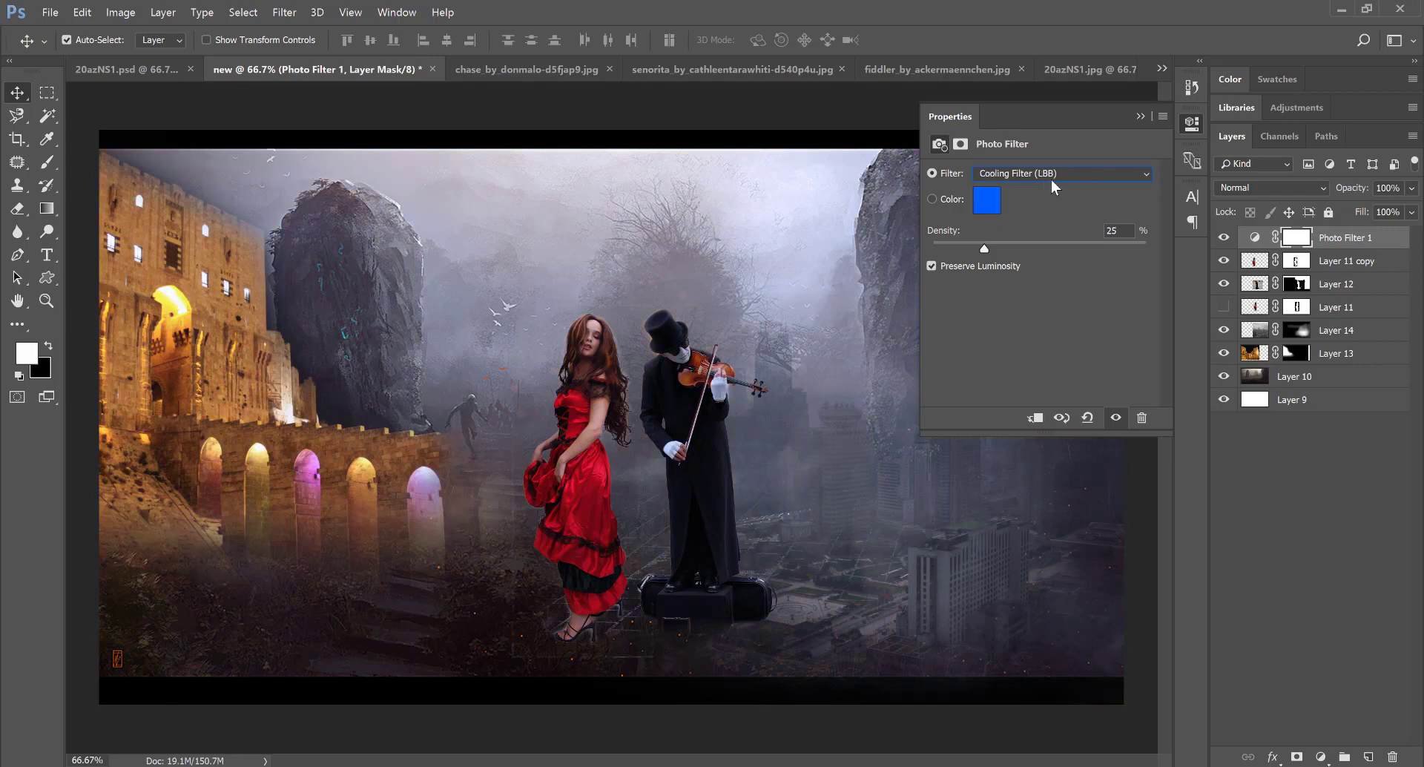
pyautogui.press('Down')
pyautogui.press('Down')
pyautogui.press('Down')
pyautogui.press('Down')
pyautogui.press('Down')
pyautogui.click(1140, 117)
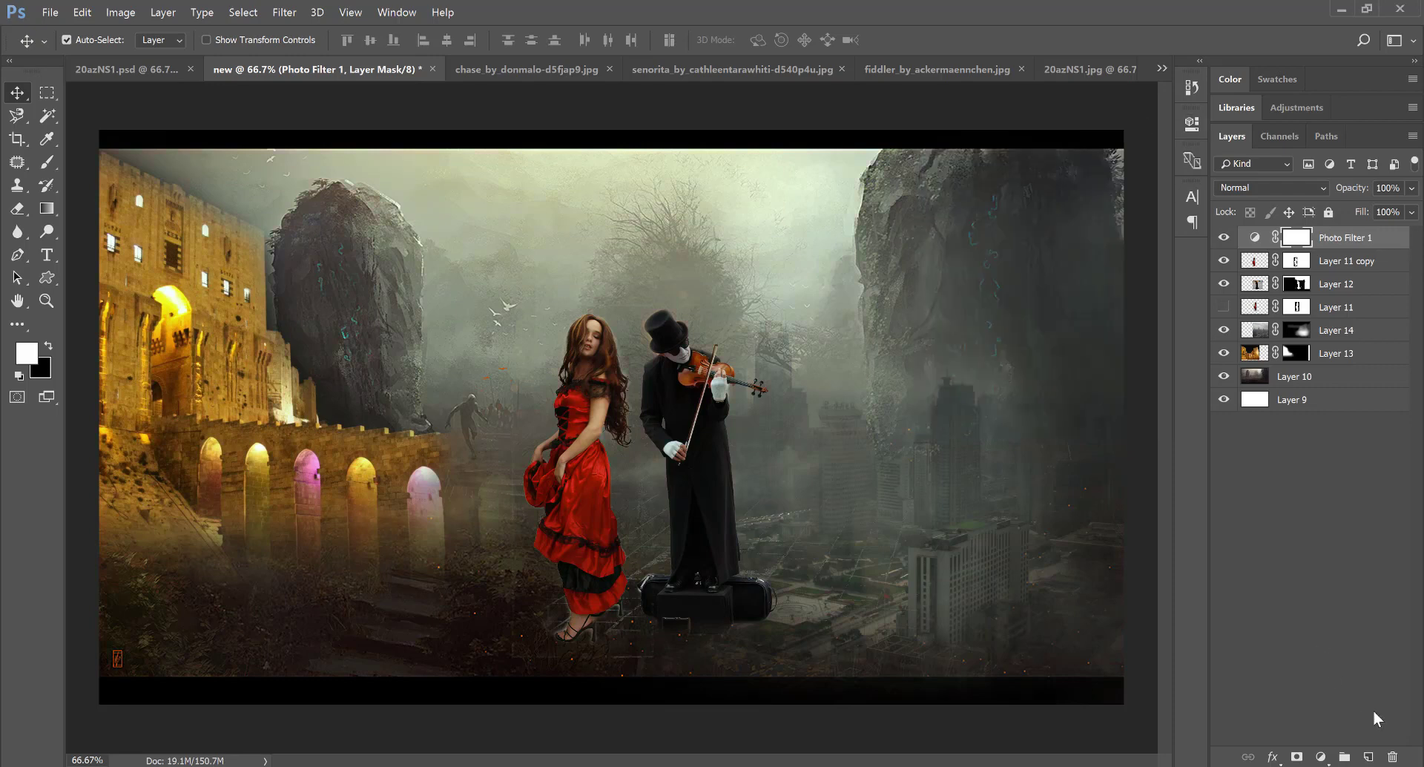
pyautogui.click(1321, 757)
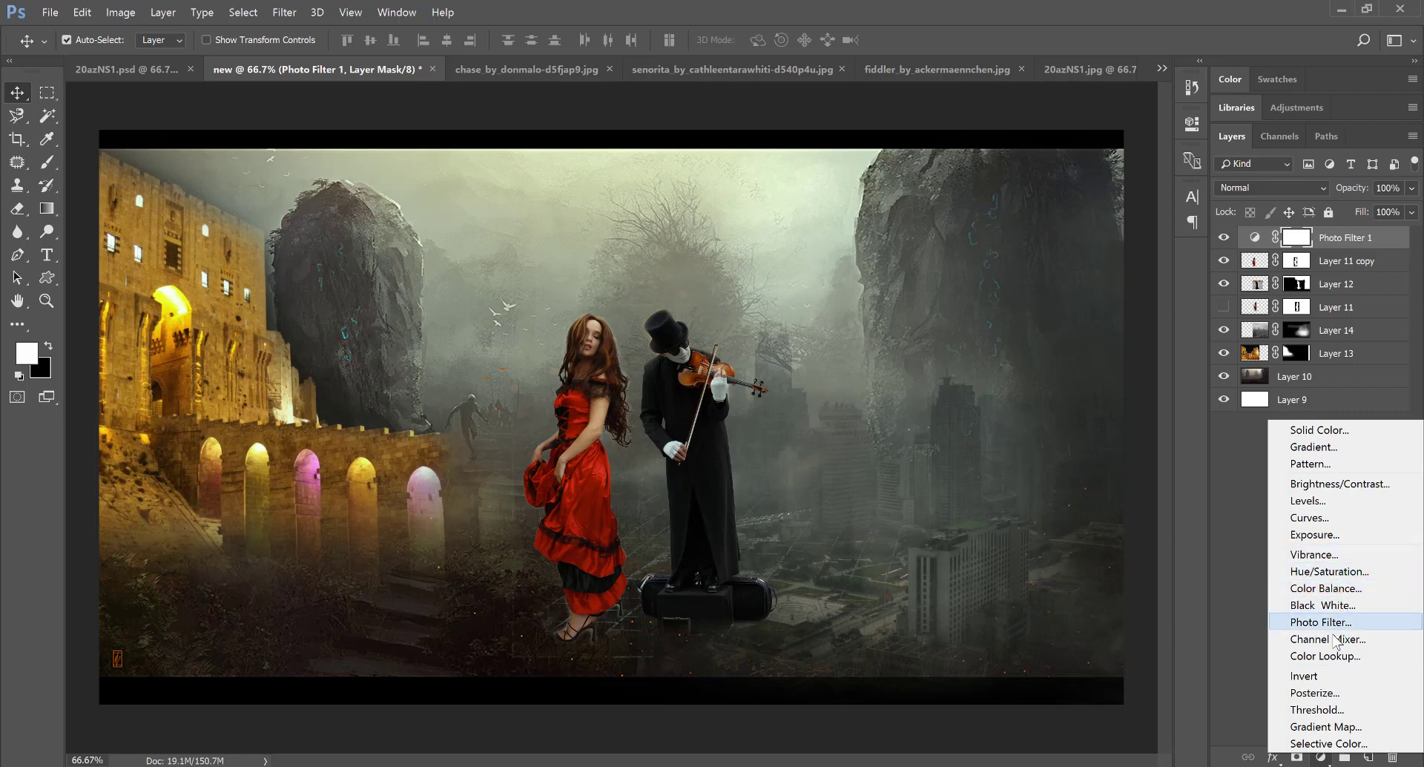
# - Add a purple-to-orange Gradient Map in Multiply mode at 62% opacity and 80% fill
pyautogui.click(1341, 726)
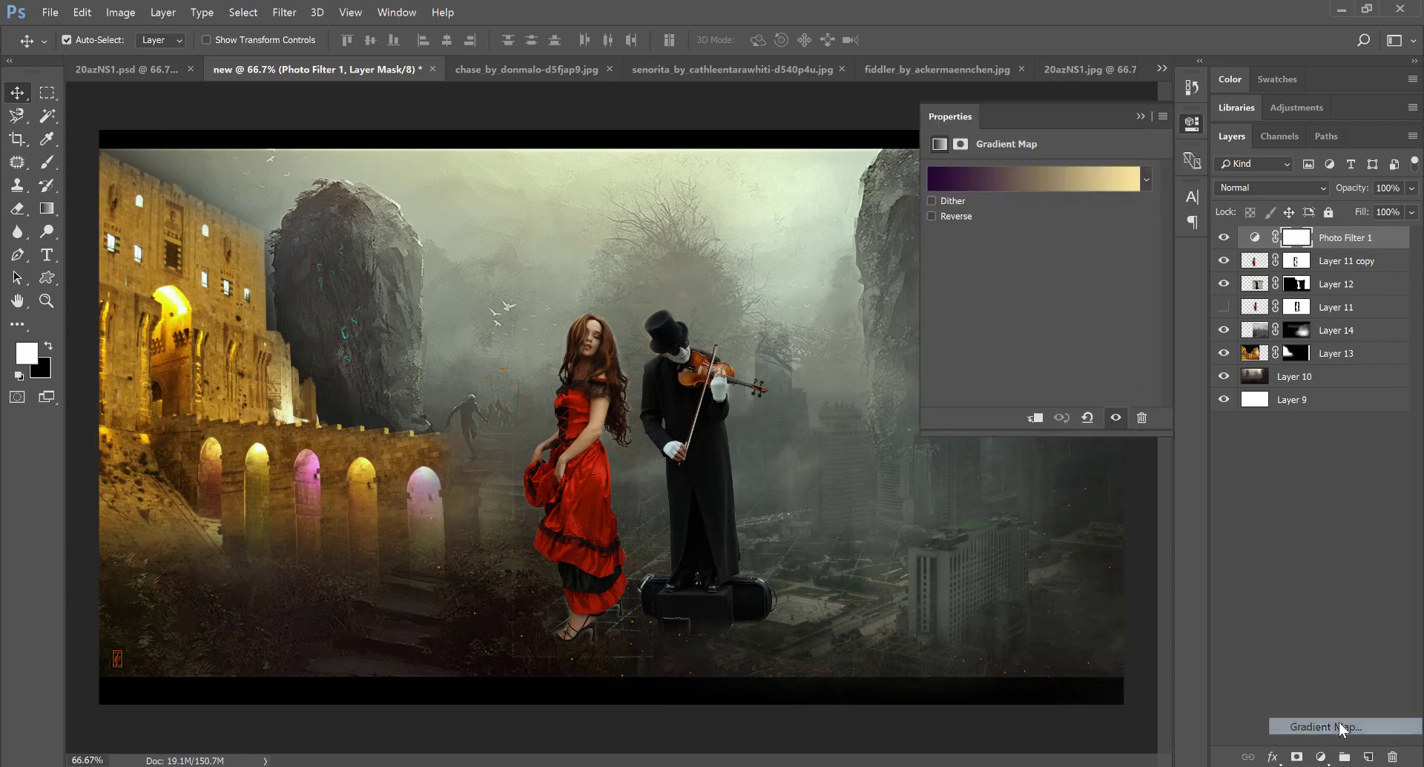
pyautogui.click(1146, 178)
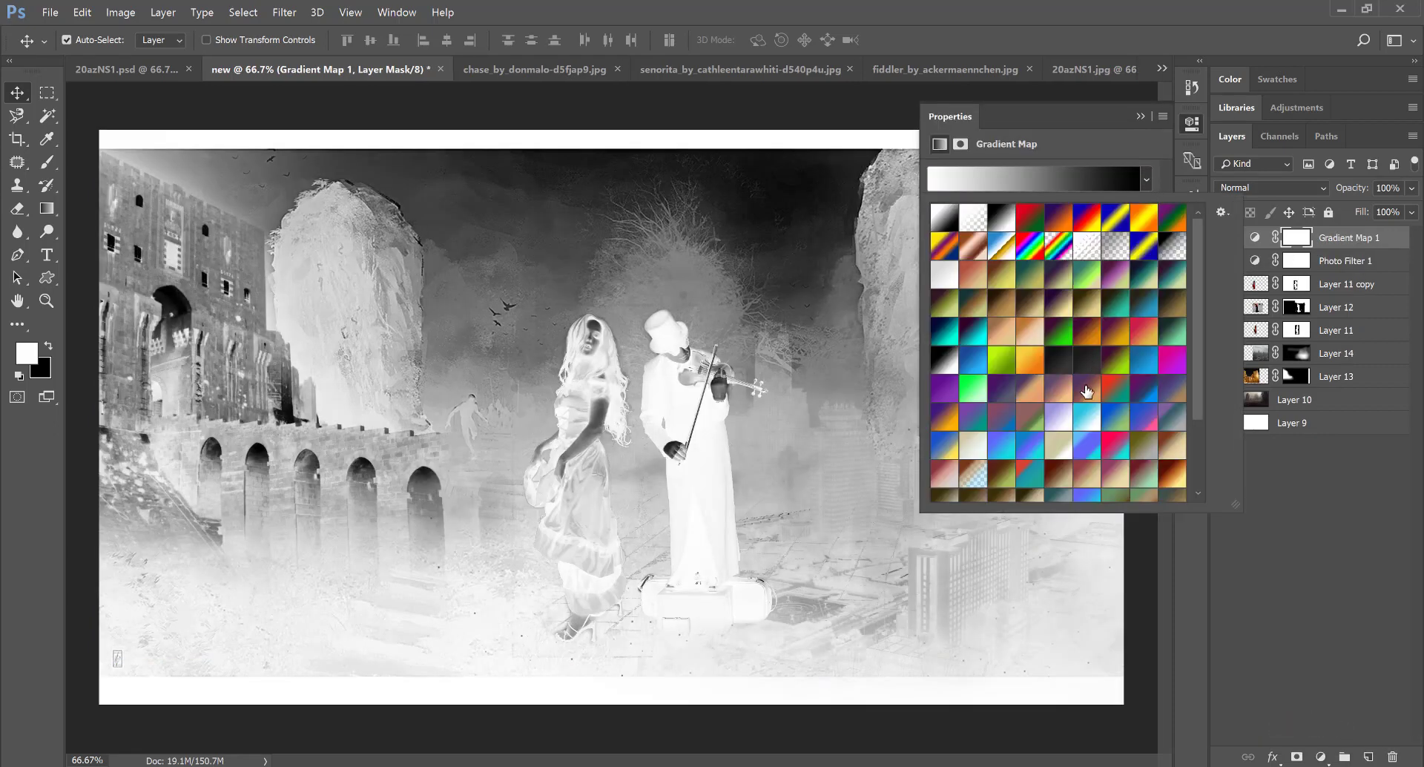
pyautogui.click(1086, 390)
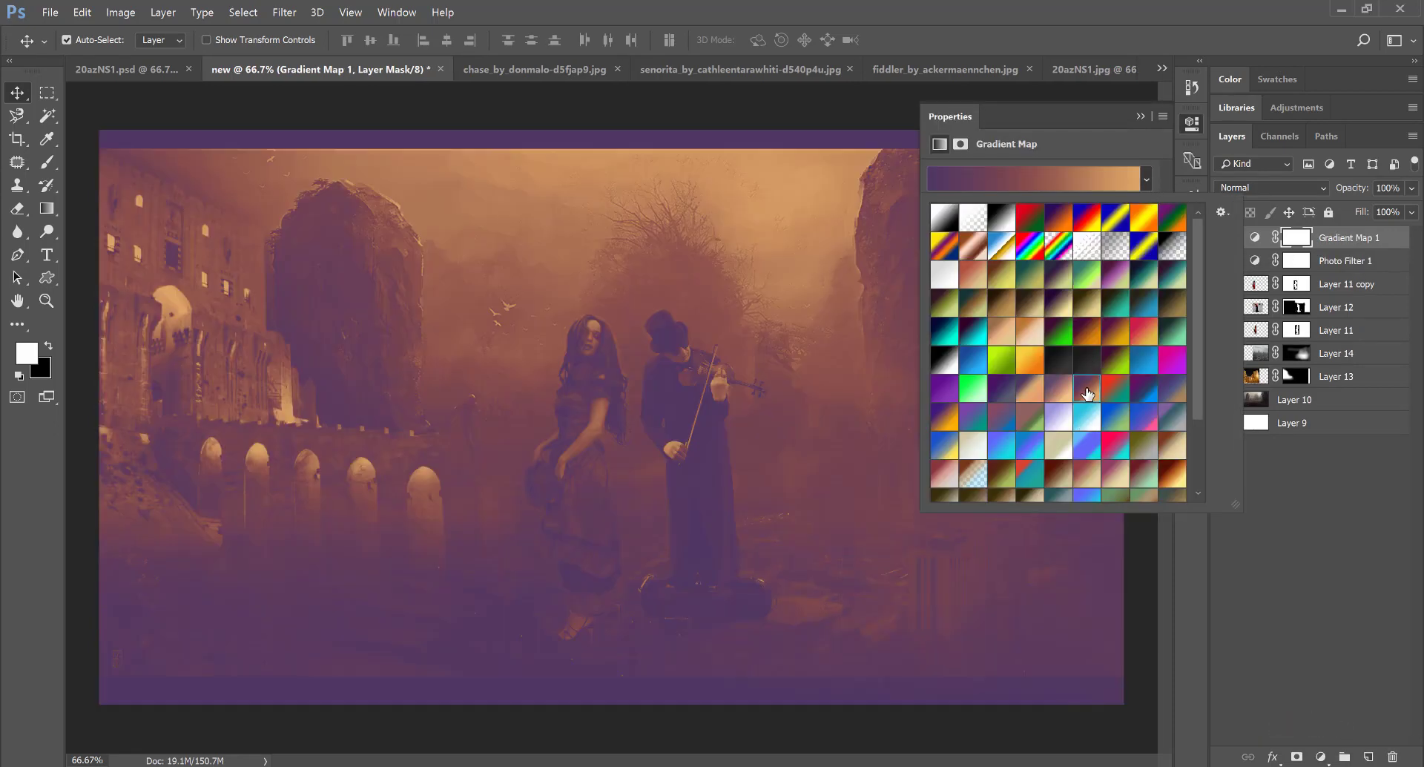
pyautogui.click(1323, 190)
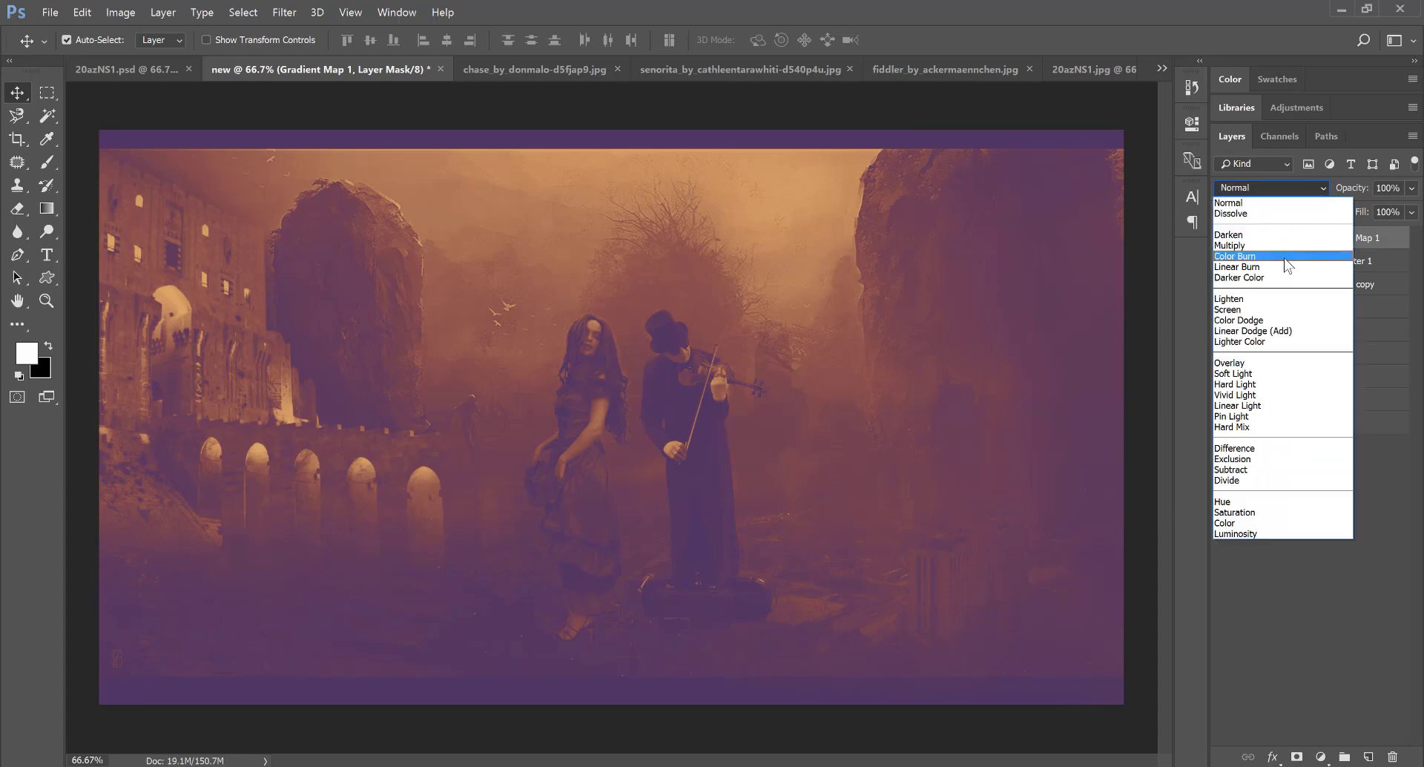
pyautogui.click(1284, 246)
pyautogui.moveTo(1358, 195); pyautogui.dragTo(1339, 191)
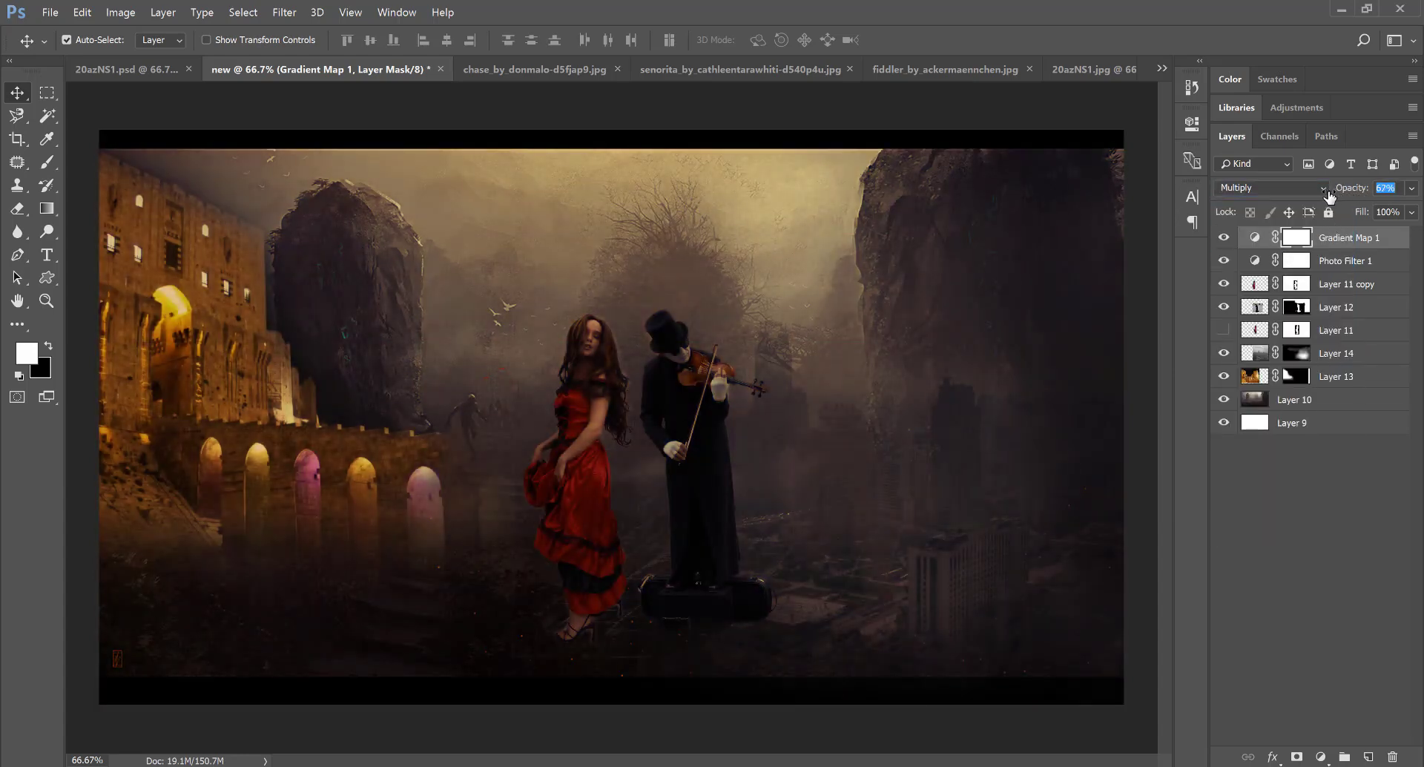
pyautogui.moveTo(1371, 214); pyautogui.dragTo(1350, 215)
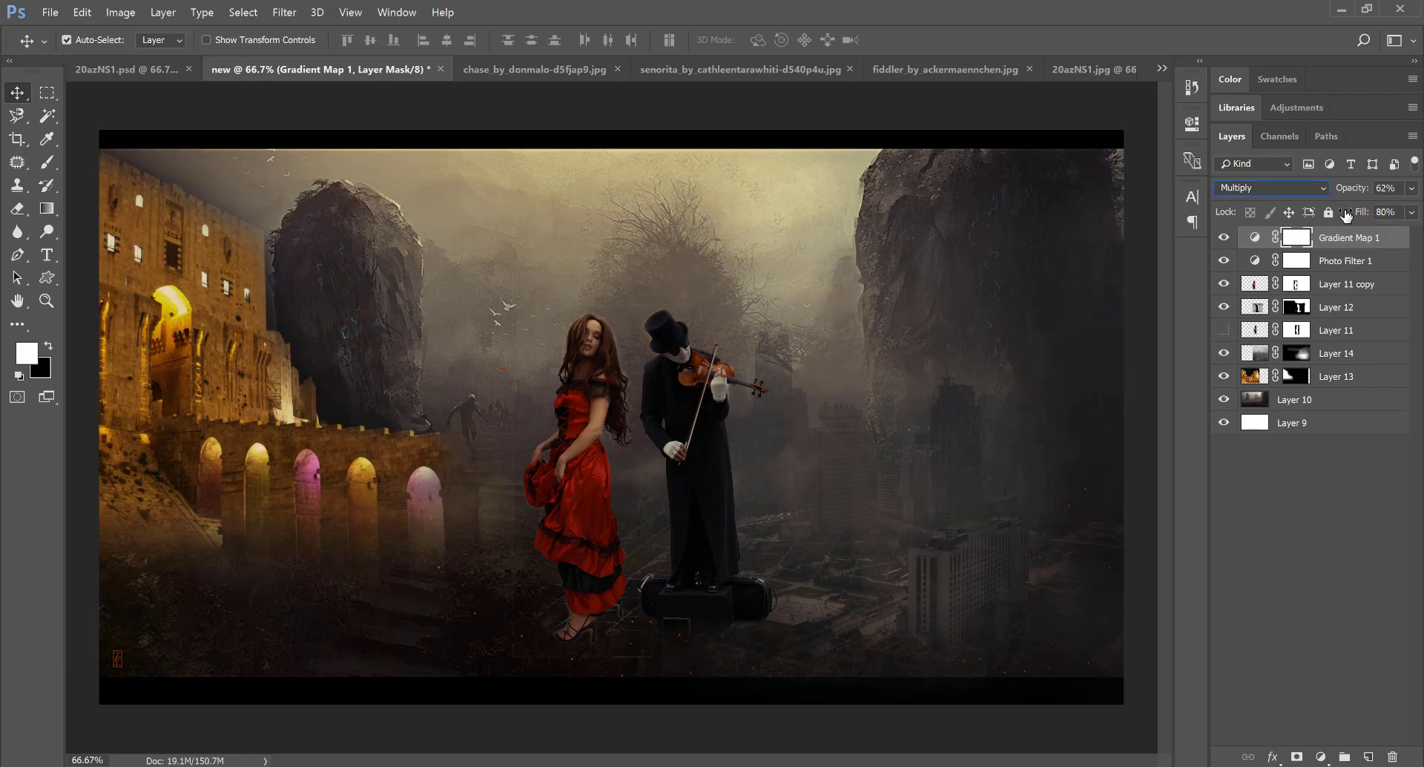
# - Reopen the Gradient Map settings and switch to a darker gradient preset
pyautogui.doubleClick(1255, 239)
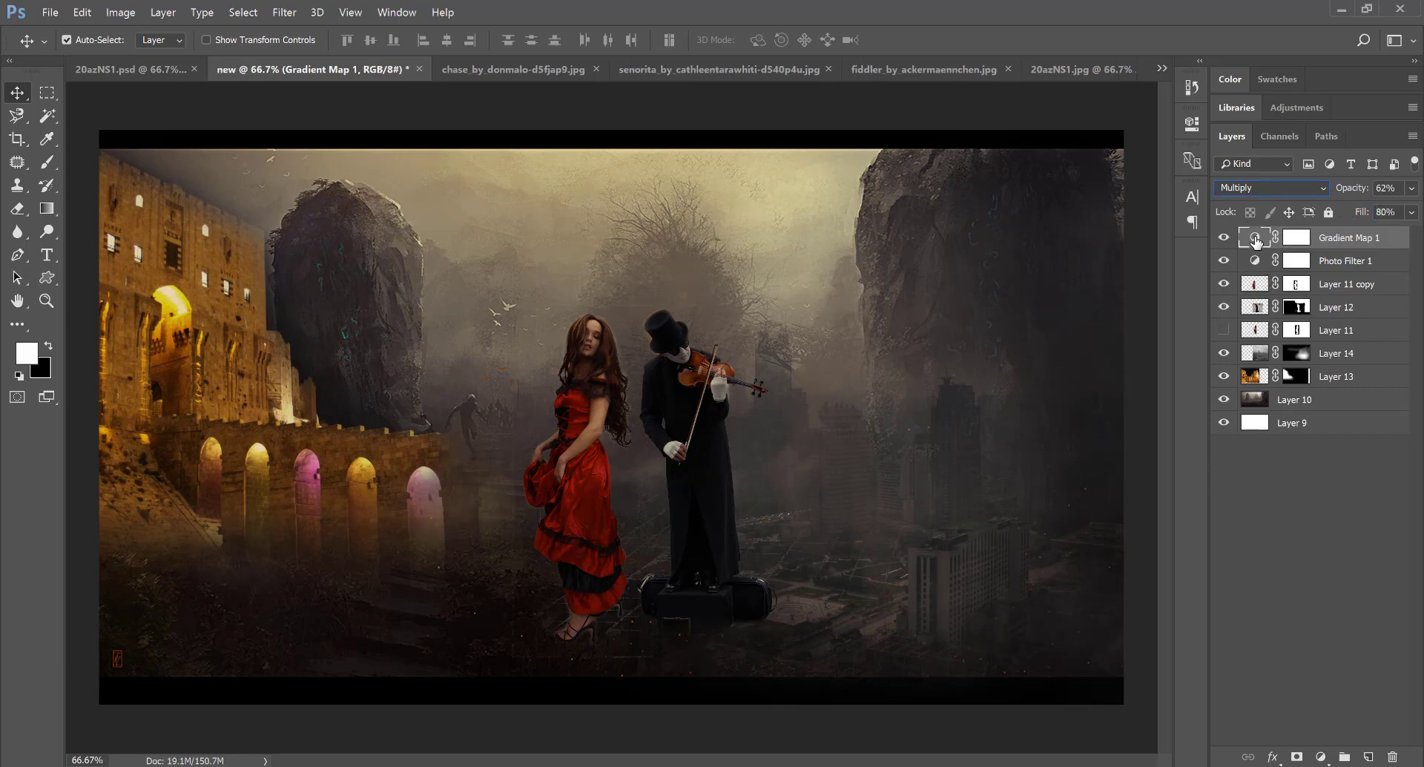
pyautogui.click(1147, 178)
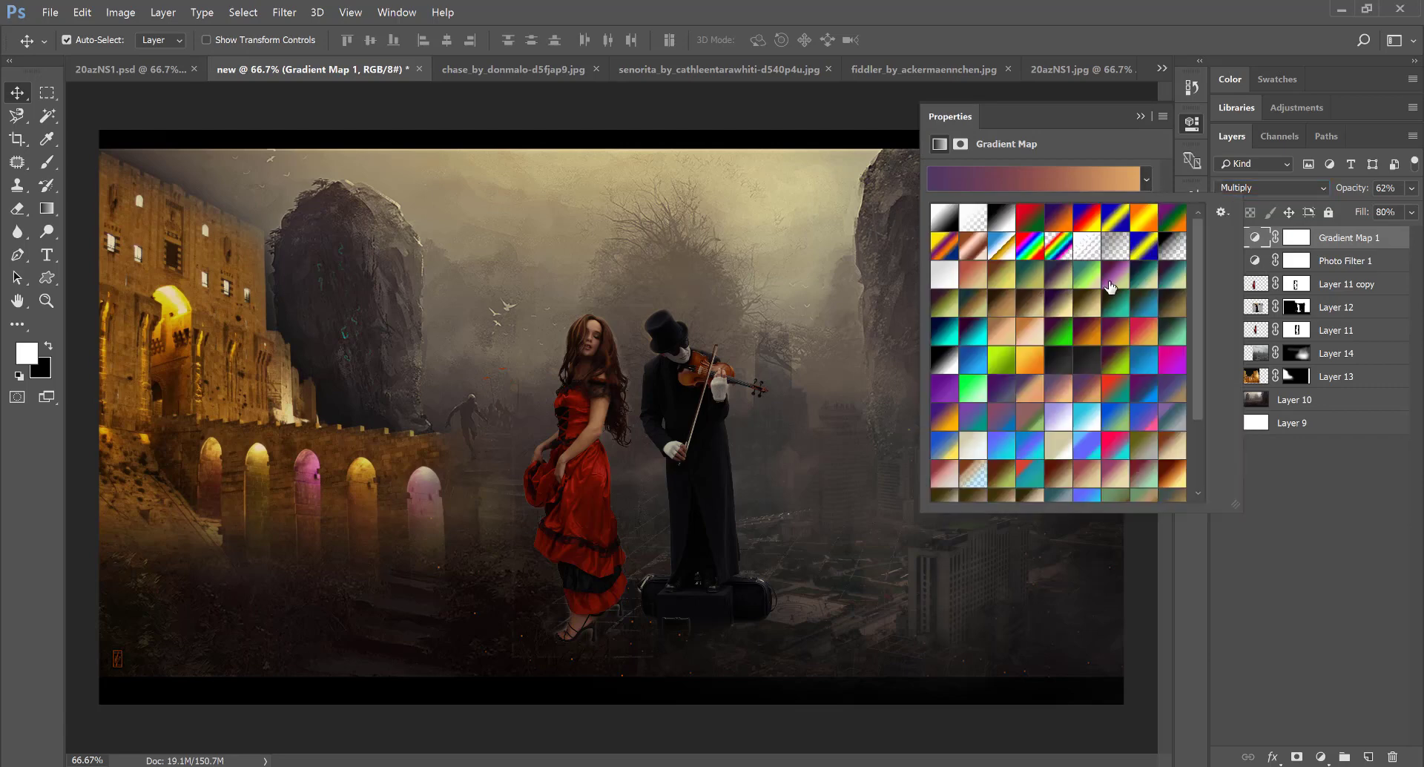
pyautogui.click(1062, 394)
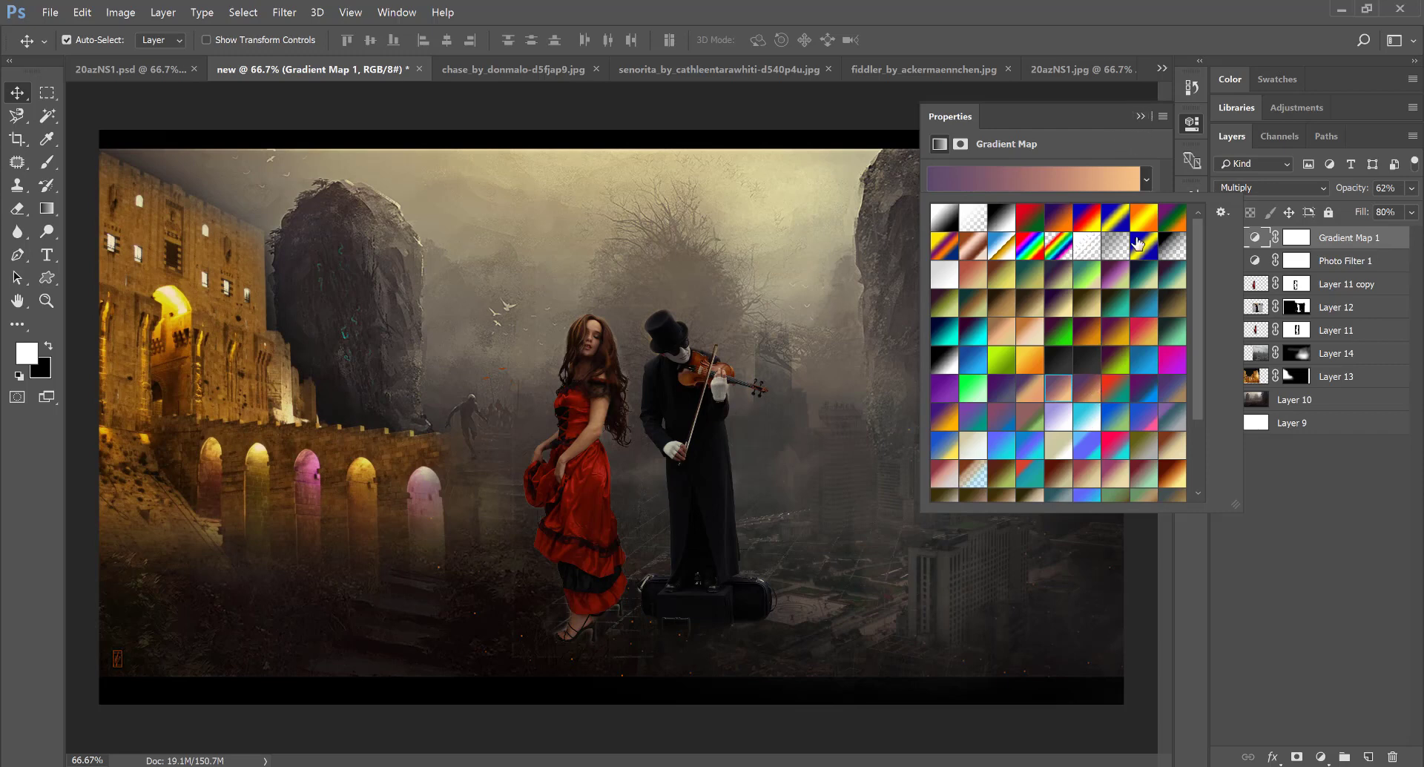
pyautogui.click(1089, 392)
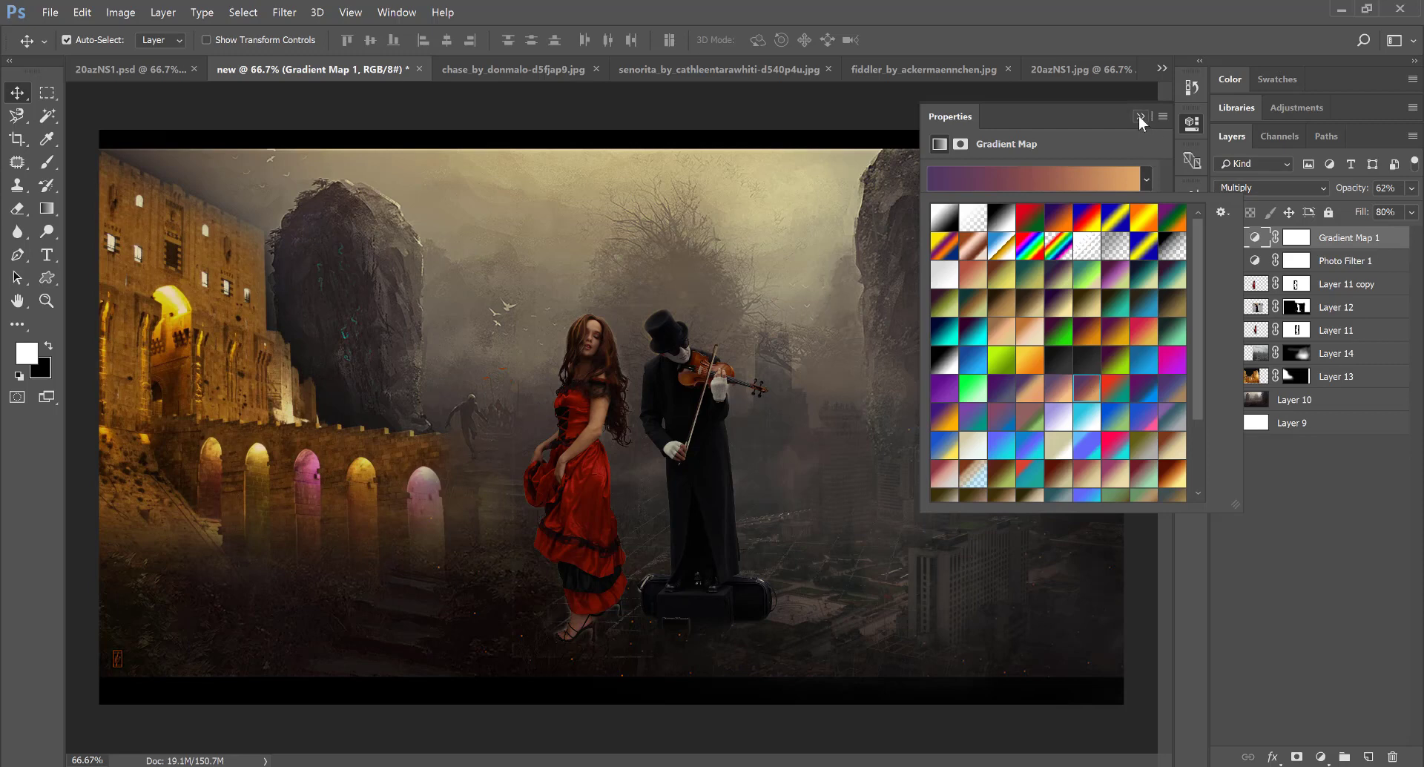
pyautogui.click(1140, 118)
pyautogui.click(1321, 756)
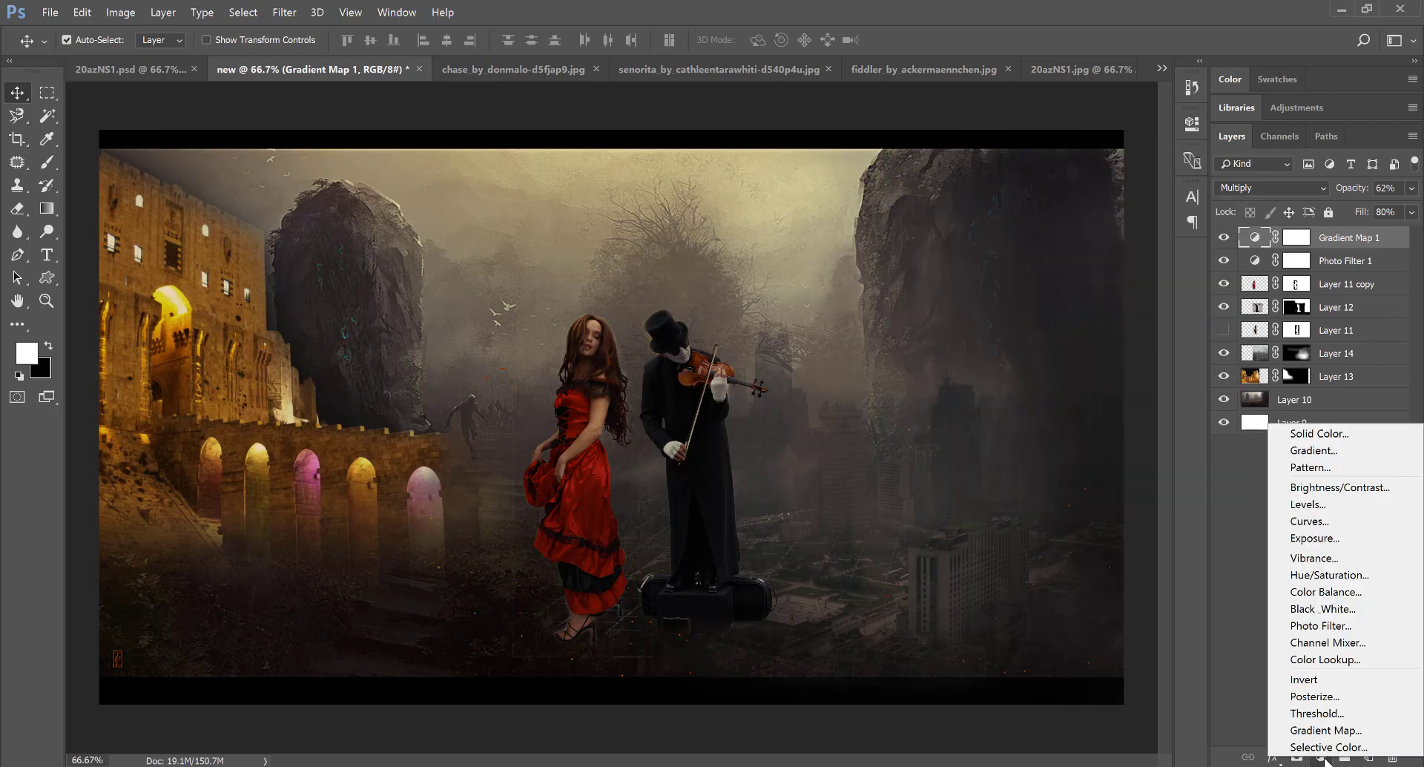
# - Add a Vibrance adjustment layer with Vibrance +20 and Saturation -27
pyautogui.click(1324, 563)
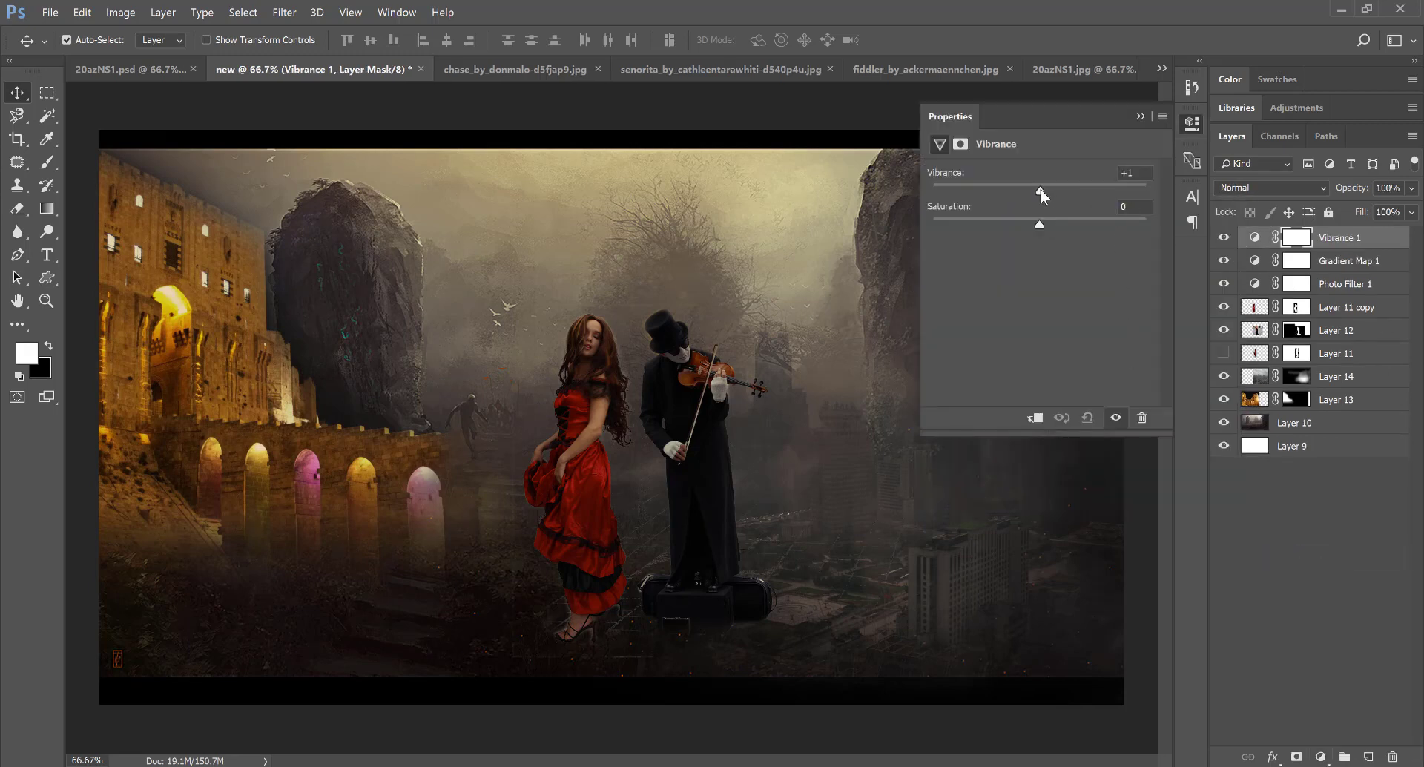
pyautogui.moveTo(1041, 190)
pyautogui.mouseDown()
pyautogui.moveTo(1028, 190)
pyautogui.moveTo(1082, 187)
pyautogui.mouseUp()
pyautogui.moveTo(1022, 225); pyautogui.dragTo(1013, 224)
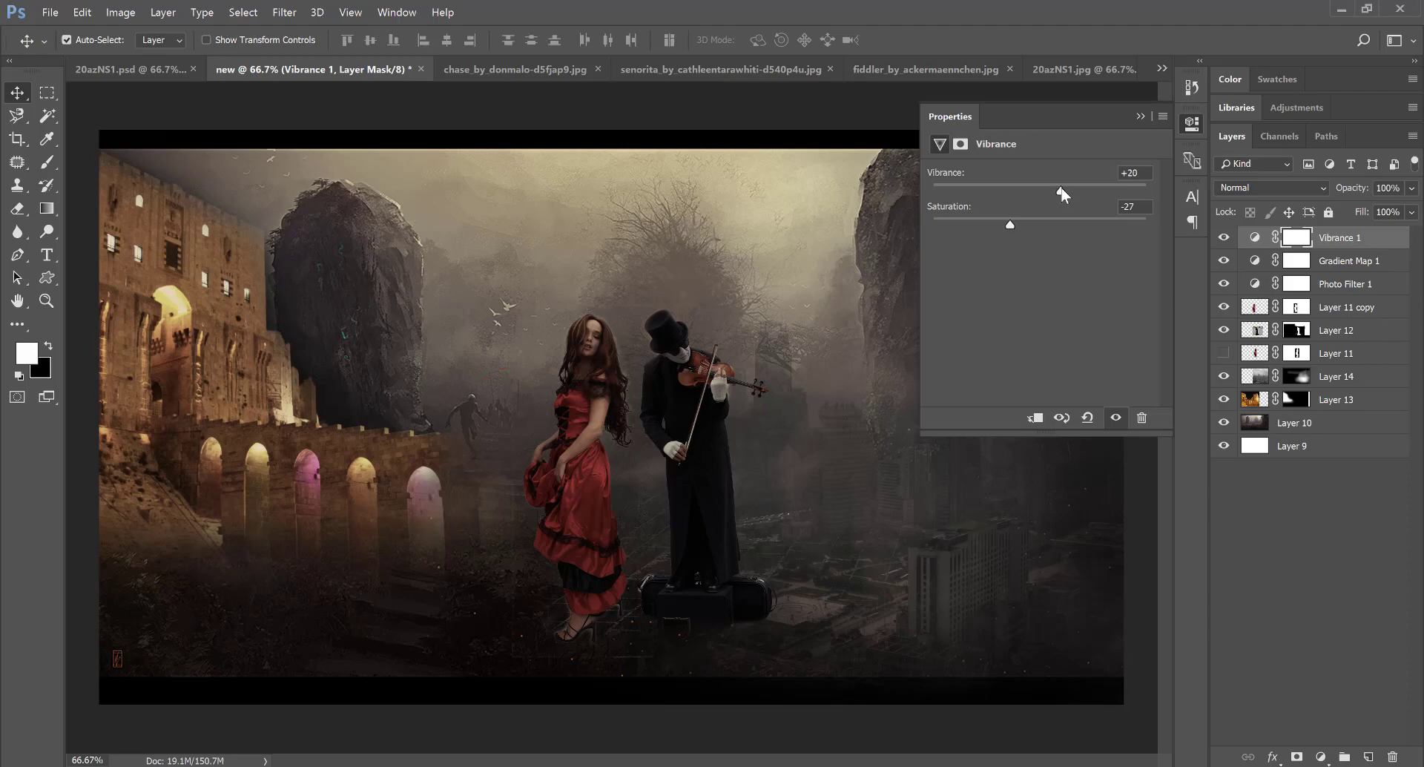
# - Zoom to 100% and pan the view to centre the two figures
pyautogui.click(46, 300)
pyautogui.click(512, 370)
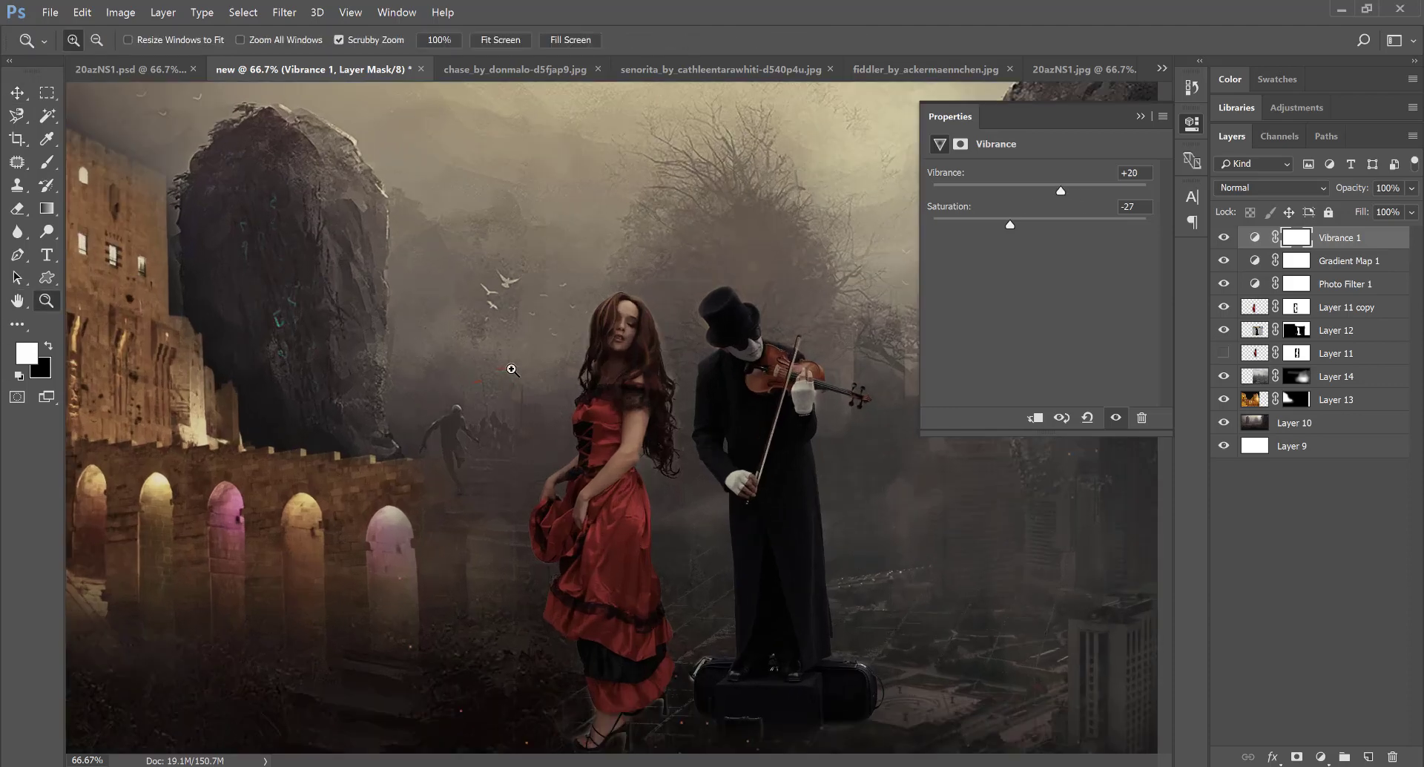
pyautogui.click(17, 92)
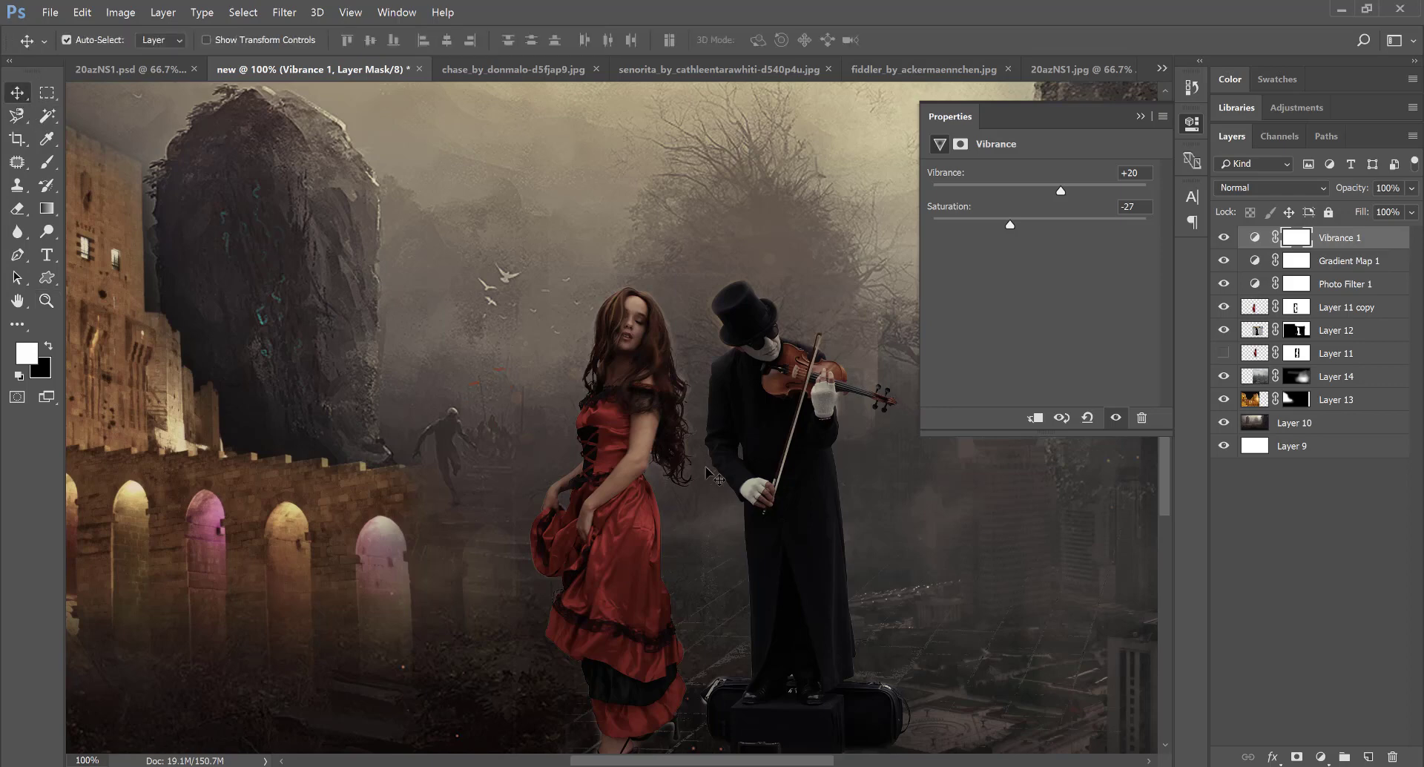
pyautogui.moveTo(725, 454); pyautogui.dragTo(522, 384)
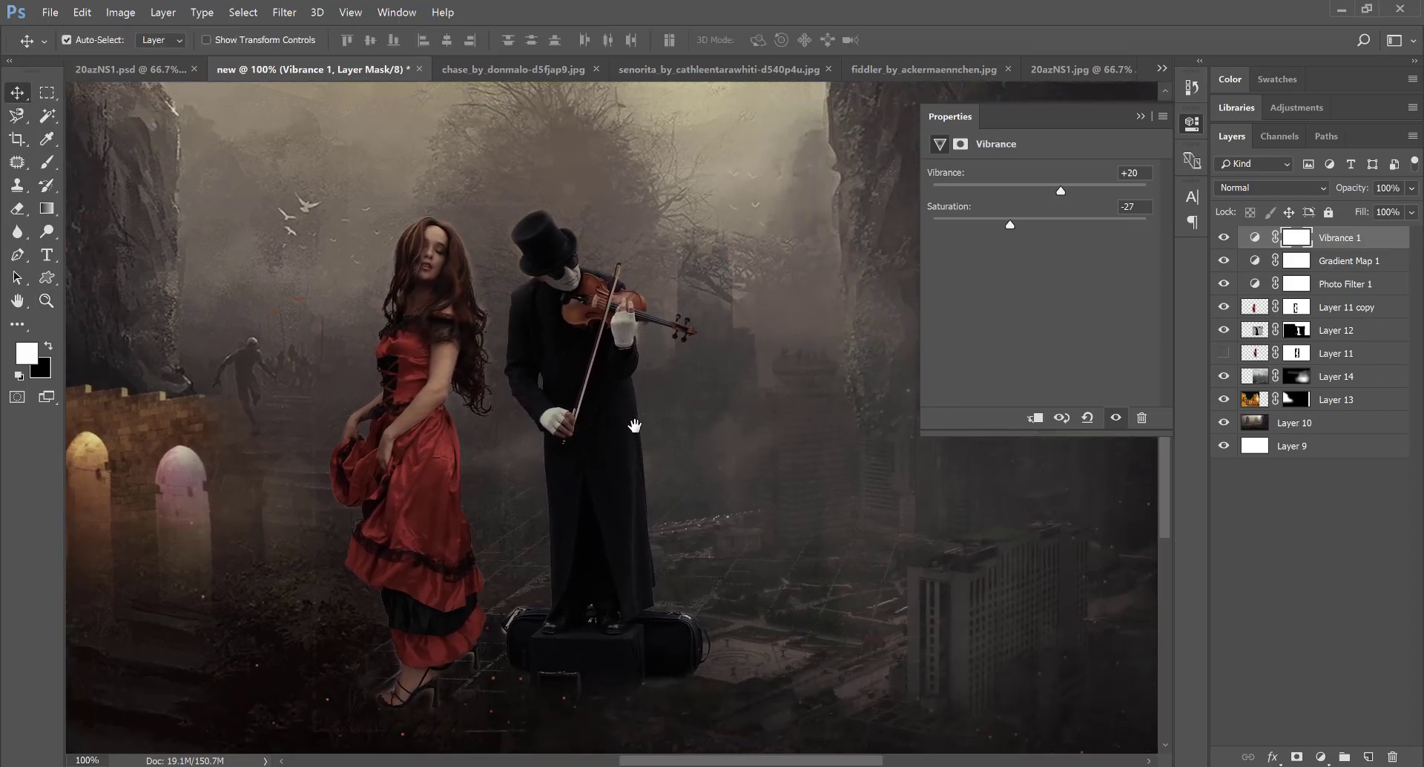
pyautogui.moveTo(635, 425); pyautogui.dragTo(649, 466)
pyautogui.click(1262, 506)
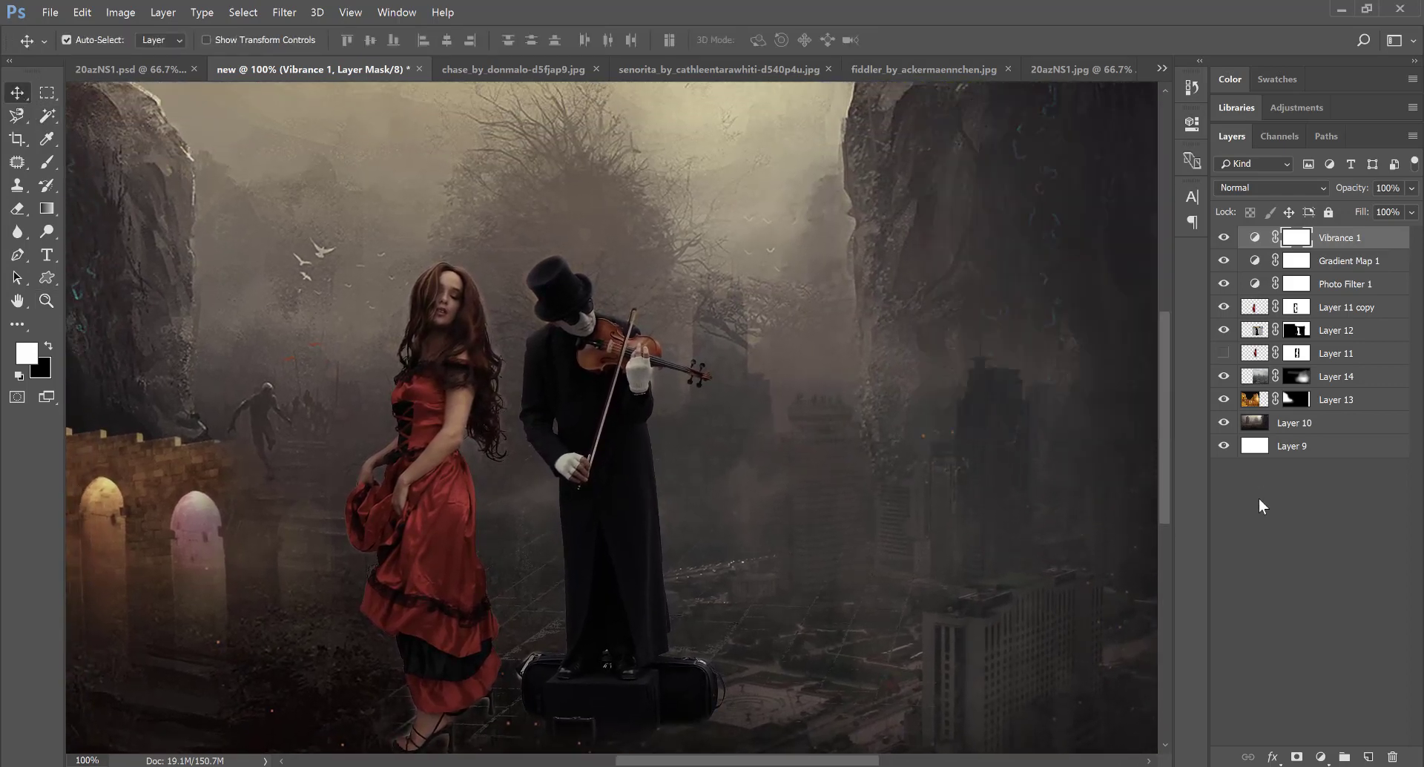
pyautogui.click(1321, 757)
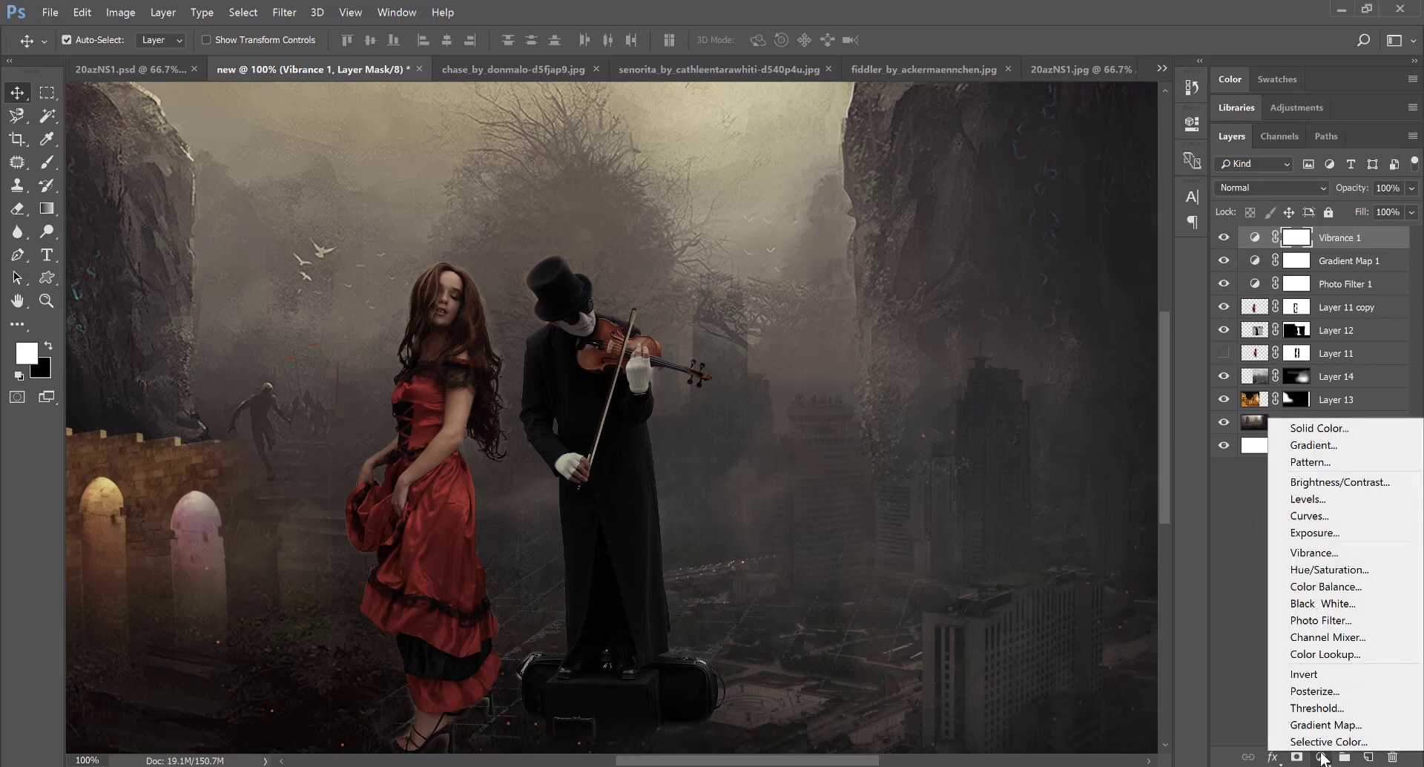
# - Add a Color Lookup layer with the Kodak 5205 Fuji 3510 LUT and fit the image on screen
pyautogui.click(1341, 655)
pyautogui.click(1073, 173)
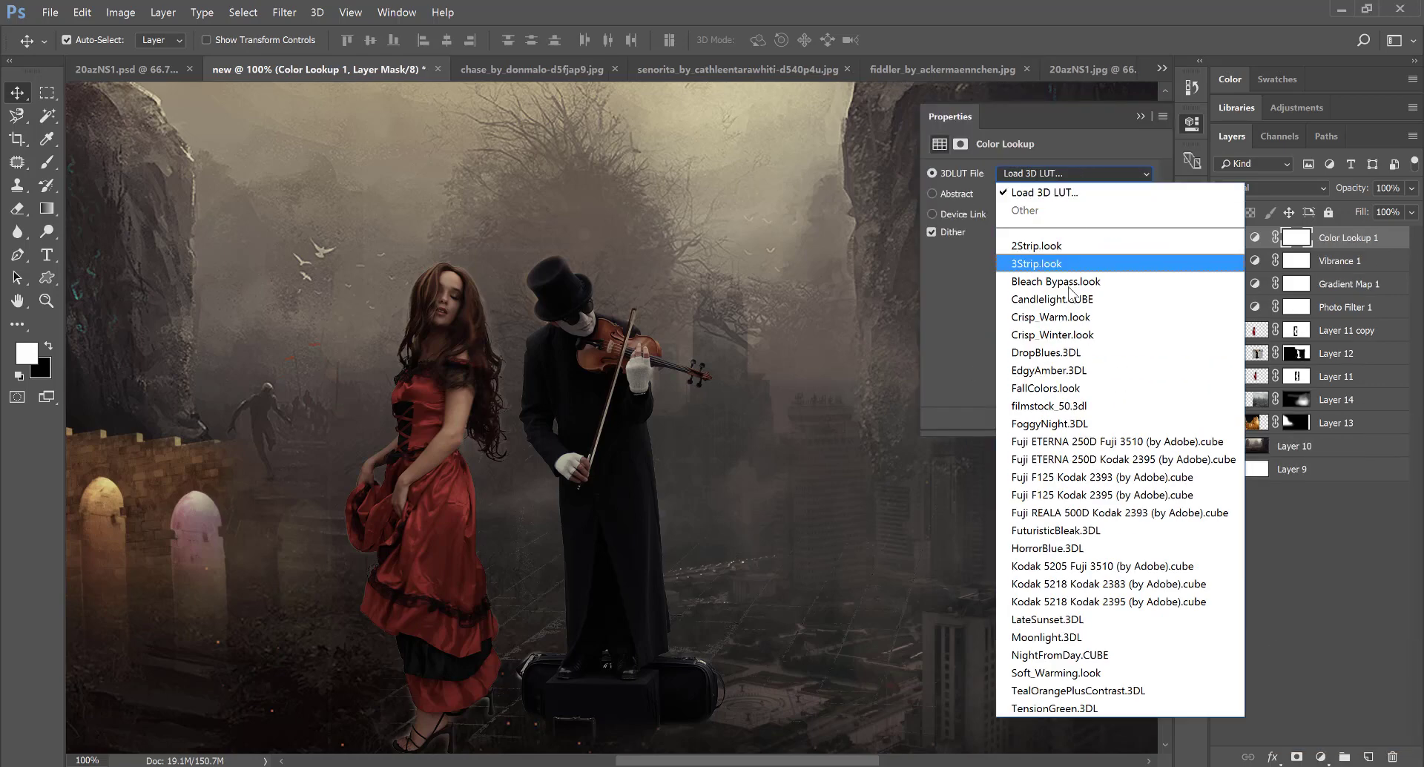
pyautogui.click(1078, 566)
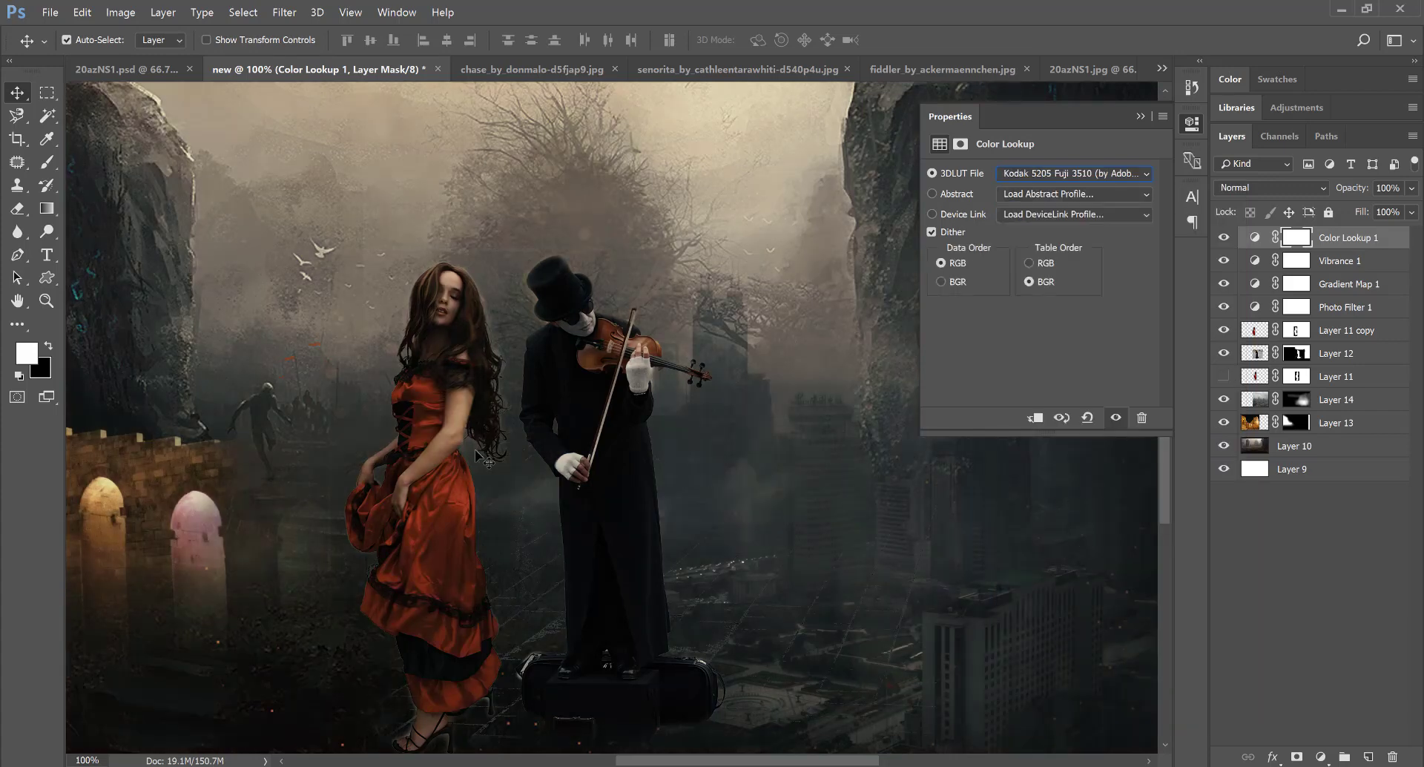
pyautogui.click(45, 300)
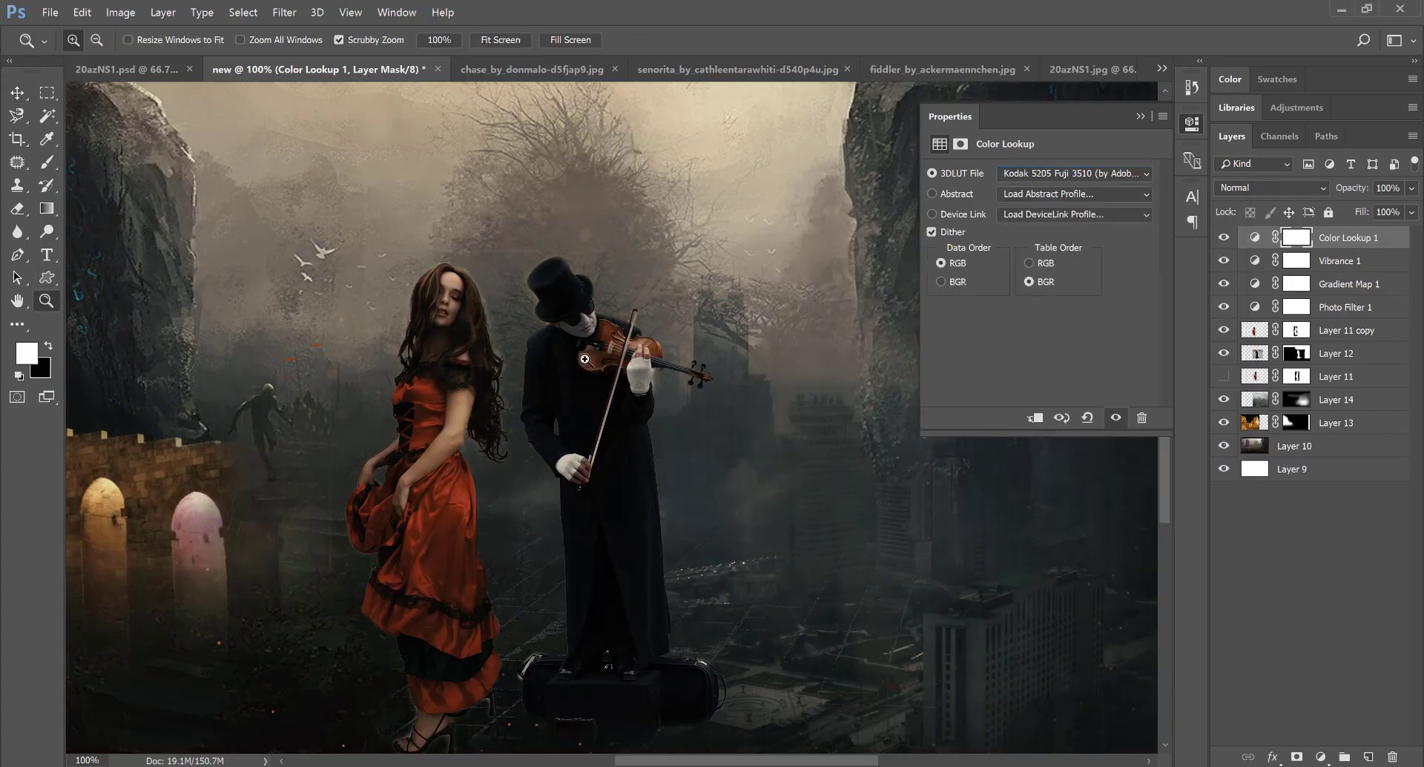
pyautogui.click(501, 40)
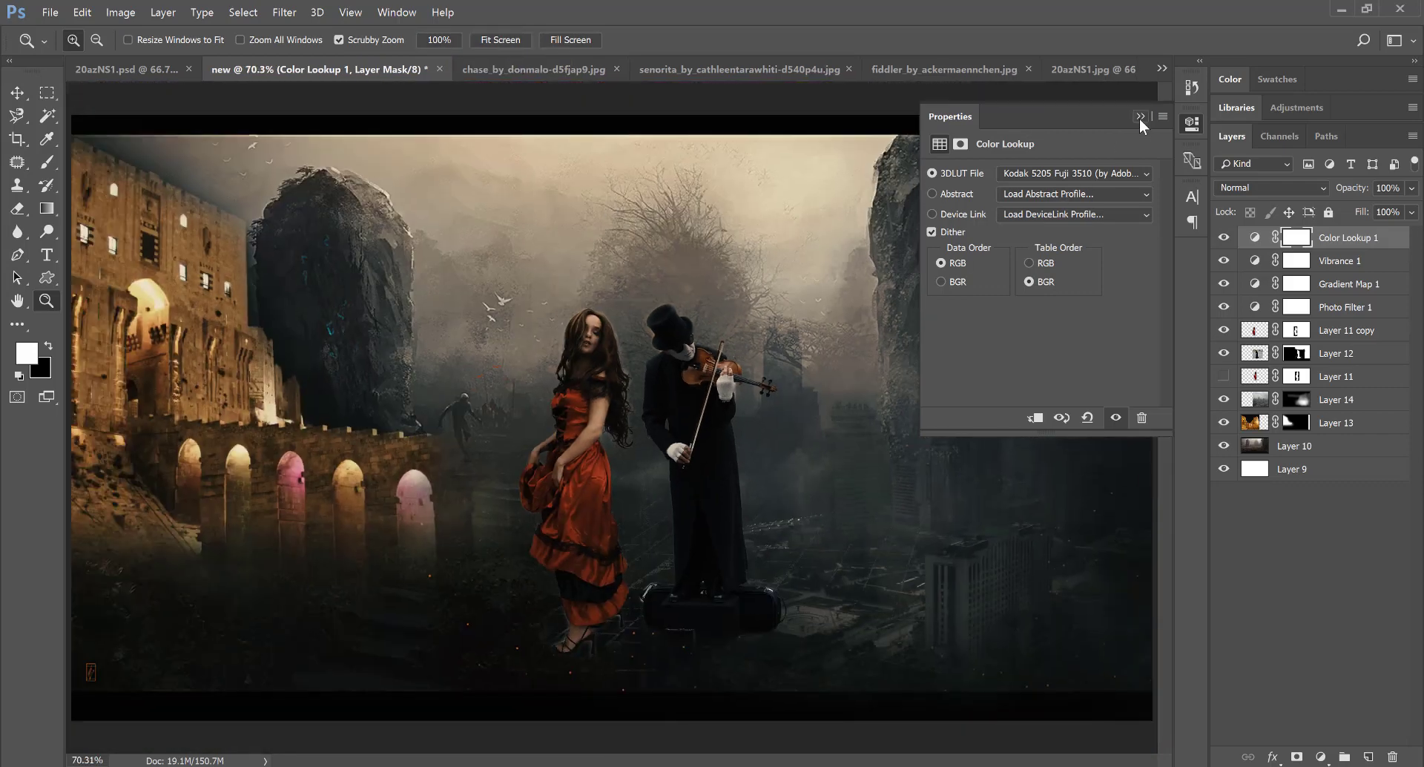
pyautogui.click(1140, 116)
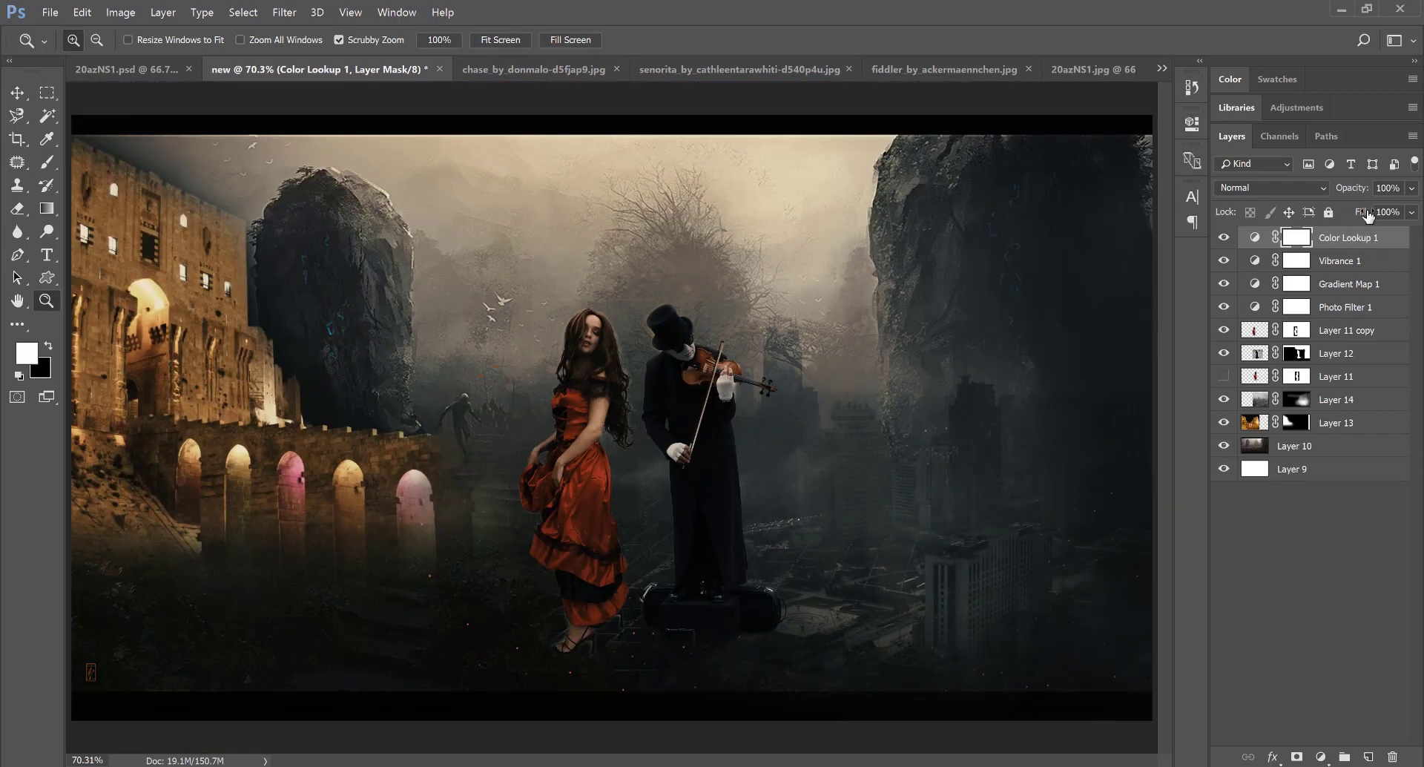
# - Set Color Lookup 1 to 48% opacity, 59% fill and Lighten blend mode
pyautogui.moveTo(1363, 195)
pyautogui.mouseDown()
pyautogui.moveTo(1334, 192)
pyautogui.moveTo(1349, 215)
pyautogui.moveTo(1324, 215)
pyautogui.mouseUp()
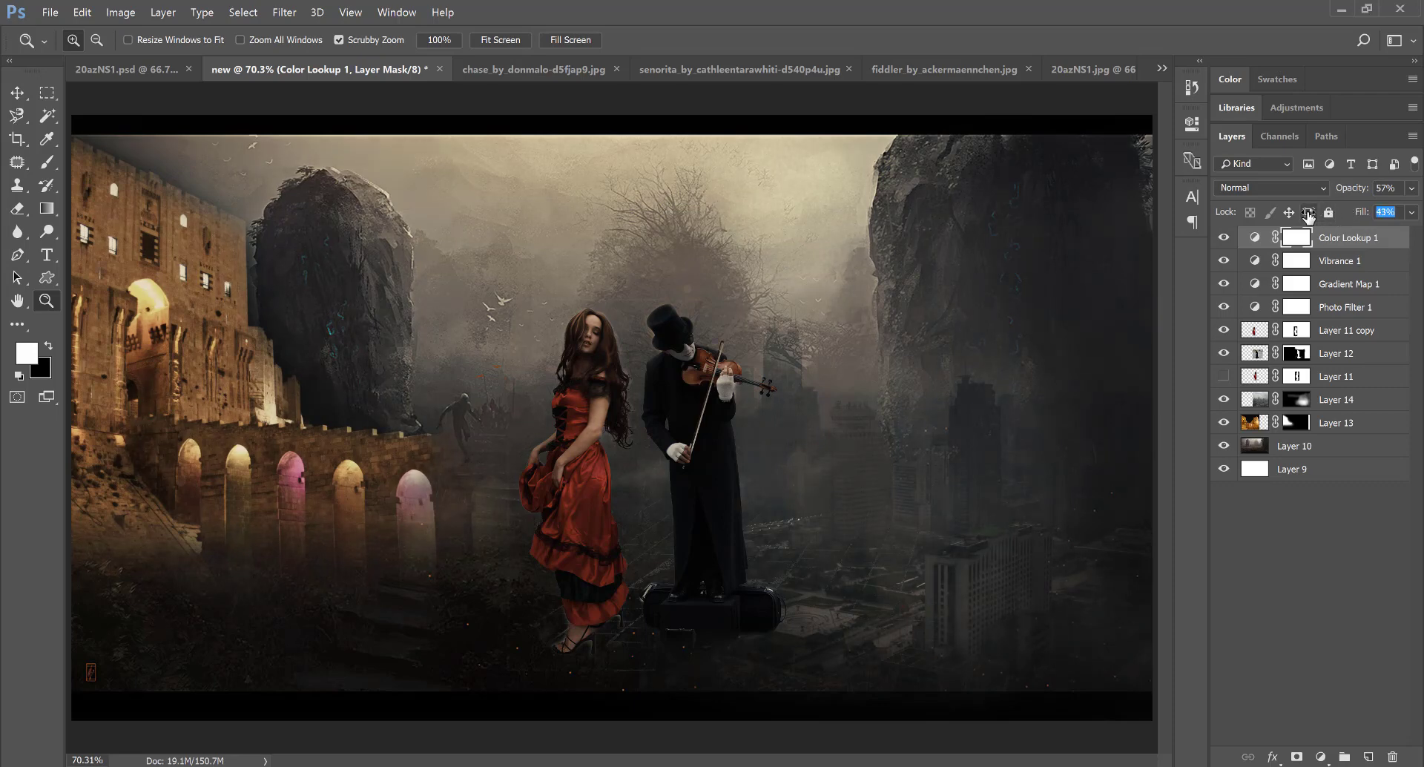
pyautogui.write('59')
pyautogui.moveTo(1354, 190); pyautogui.dragTo(1288, 197)
pyautogui.click(1287, 193)
pyautogui.click(1286, 191)
pyautogui.click(17, 93)
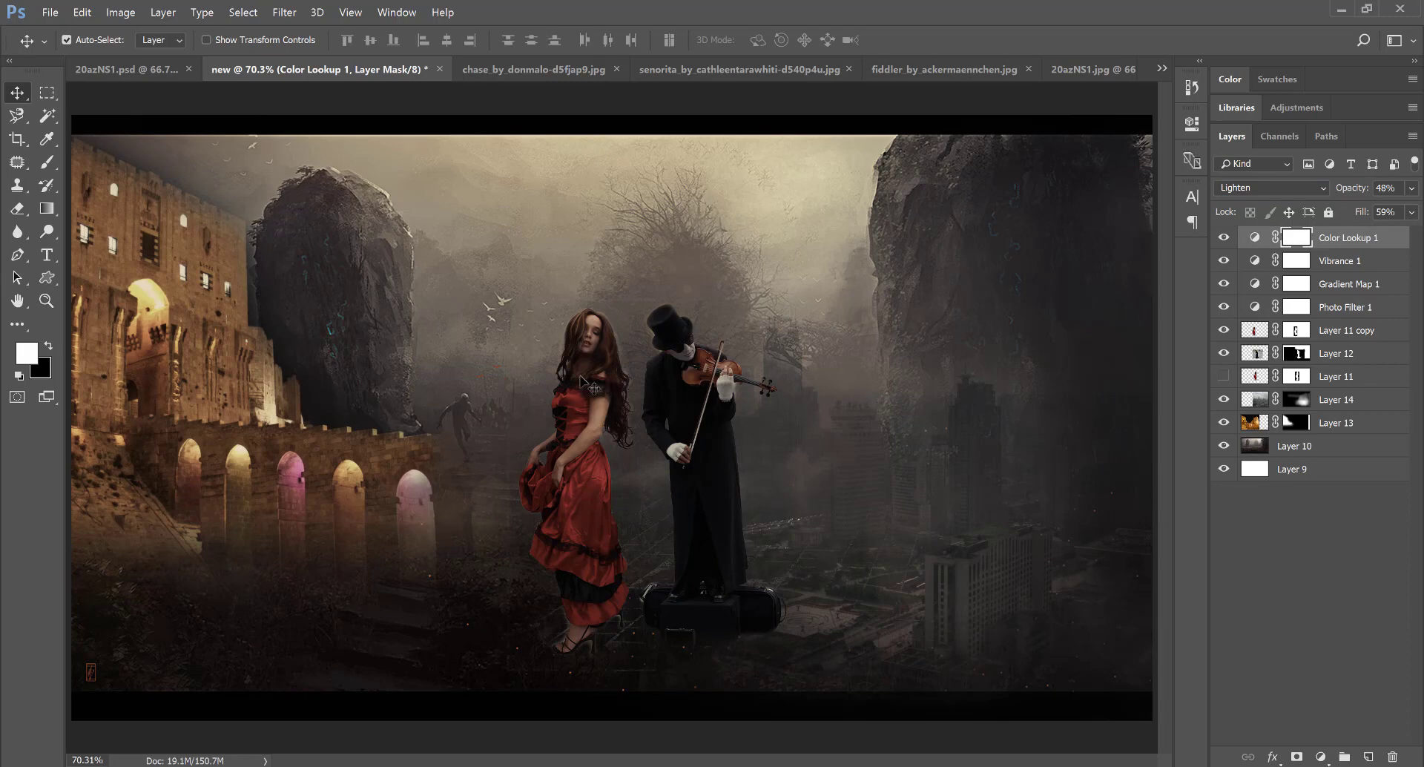
# - Add a Curves 1 adjustment layer set to the Lighter (RGB) preset
pyautogui.click(1320, 756)
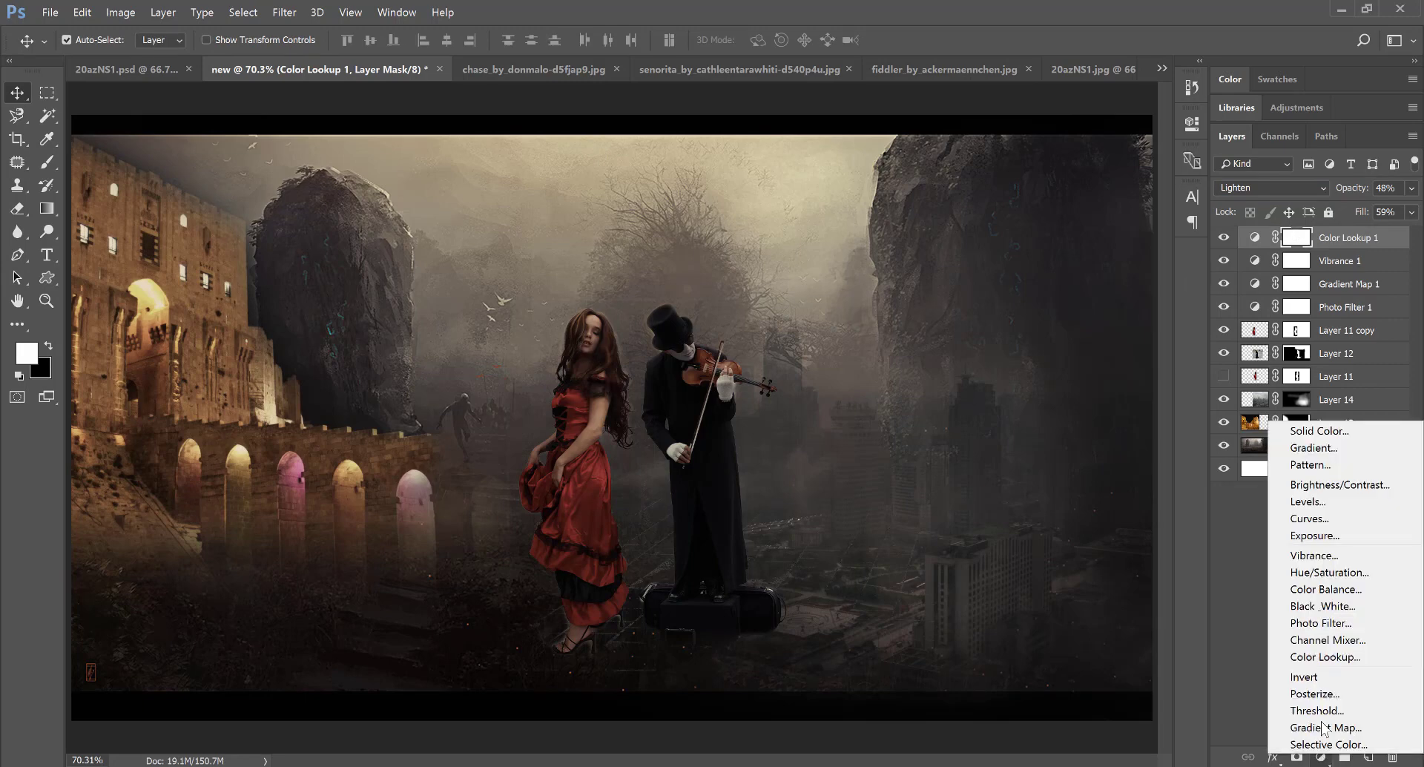
pyautogui.click(1290, 519)
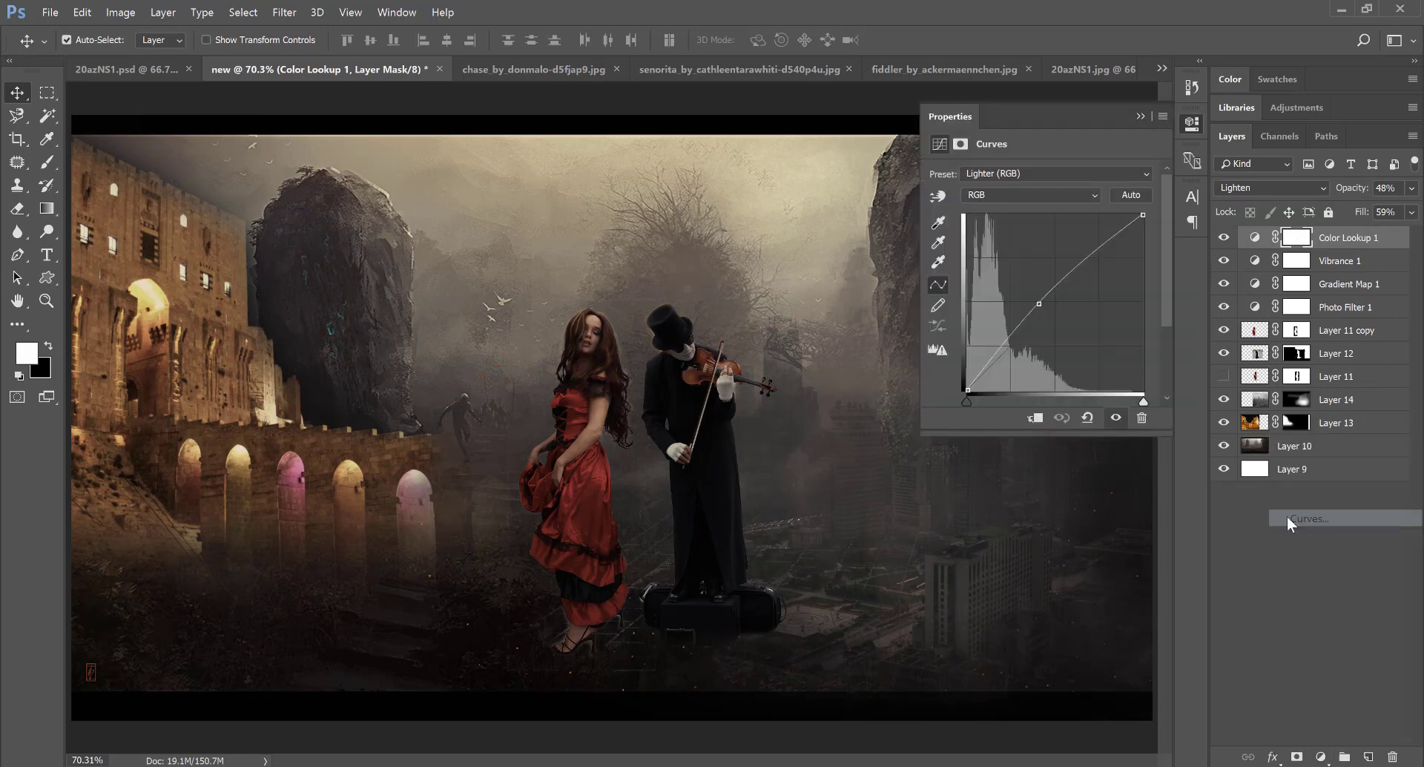
pyautogui.click(1123, 172)
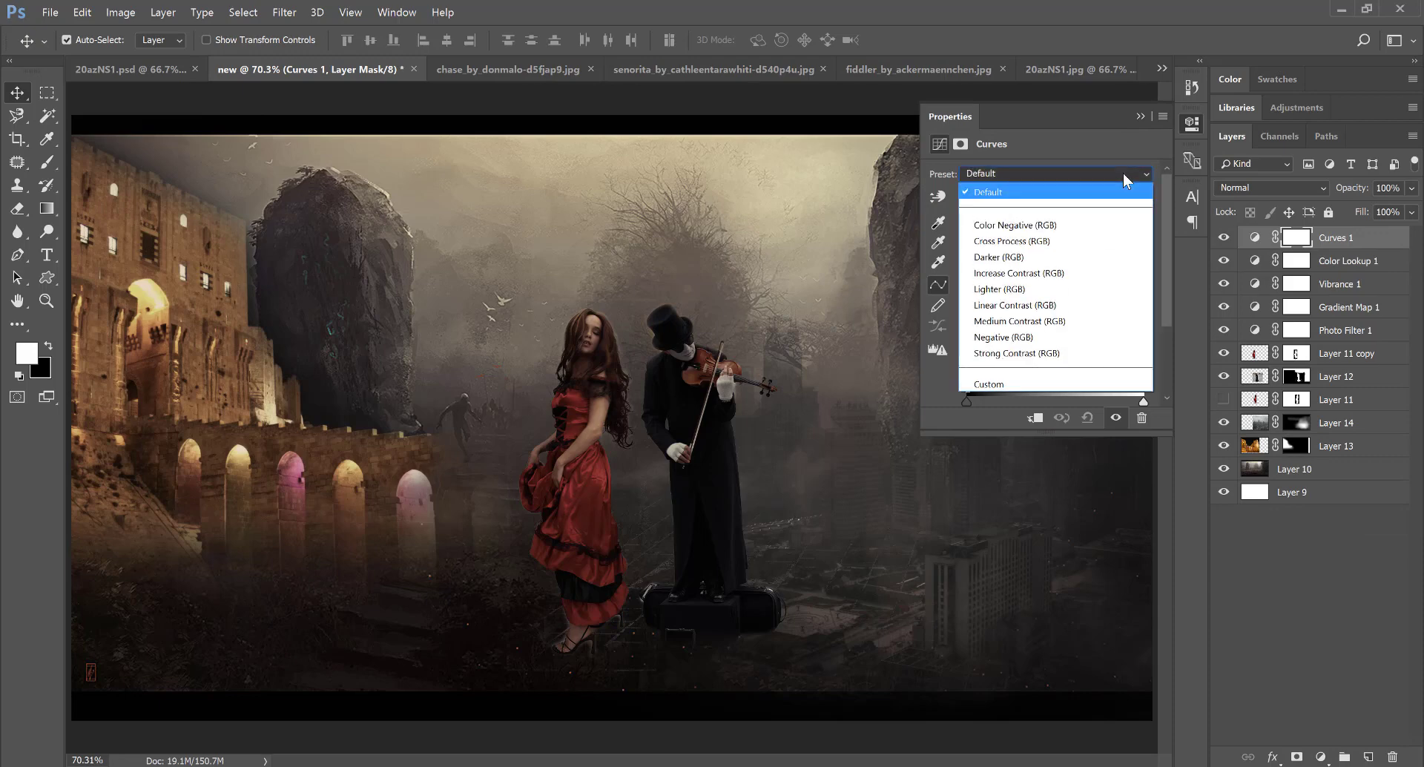
pyautogui.click(1064, 289)
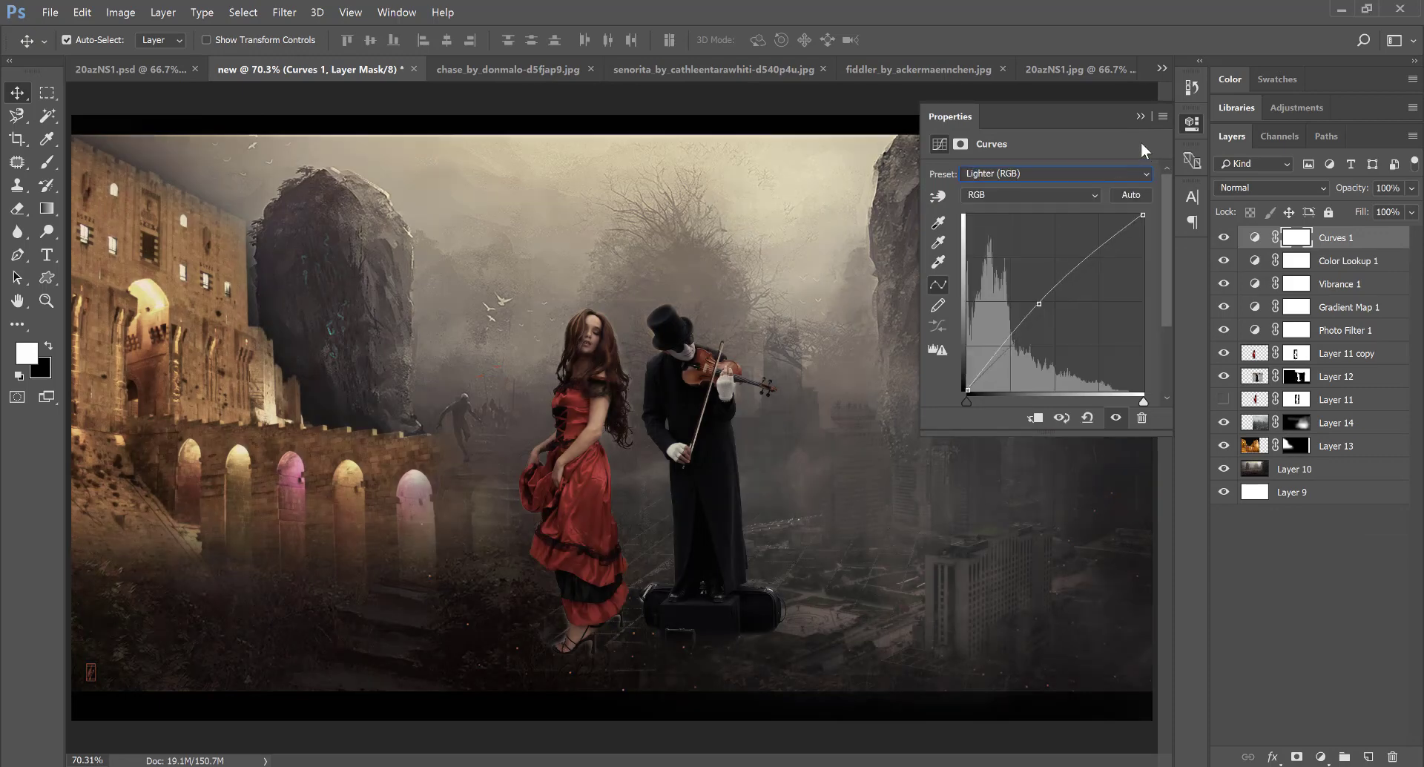
pyautogui.click(1141, 118)
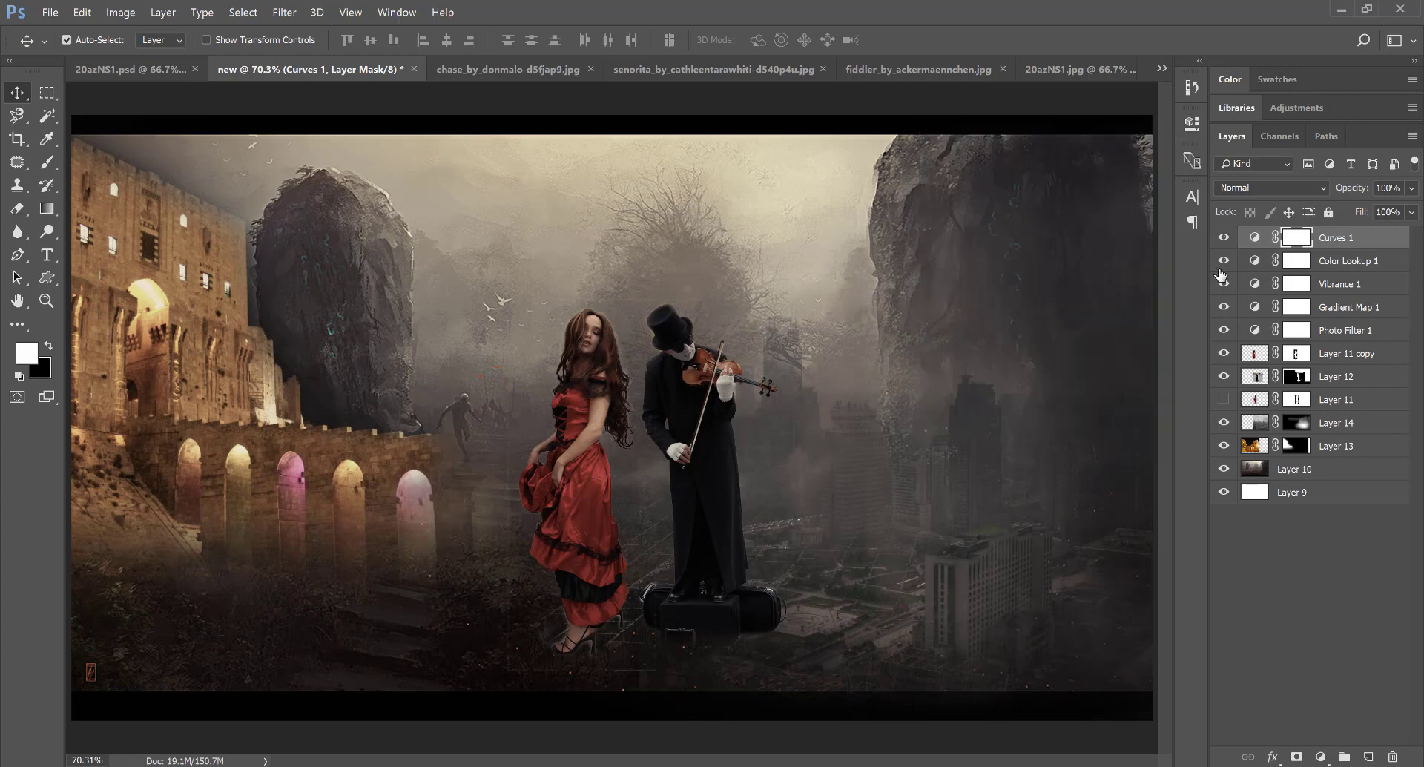
# - Change Photo Filter 1 from Green to Warming Filter (81)
pyautogui.doubleClick(1255, 330)
pyautogui.click(1037, 175)
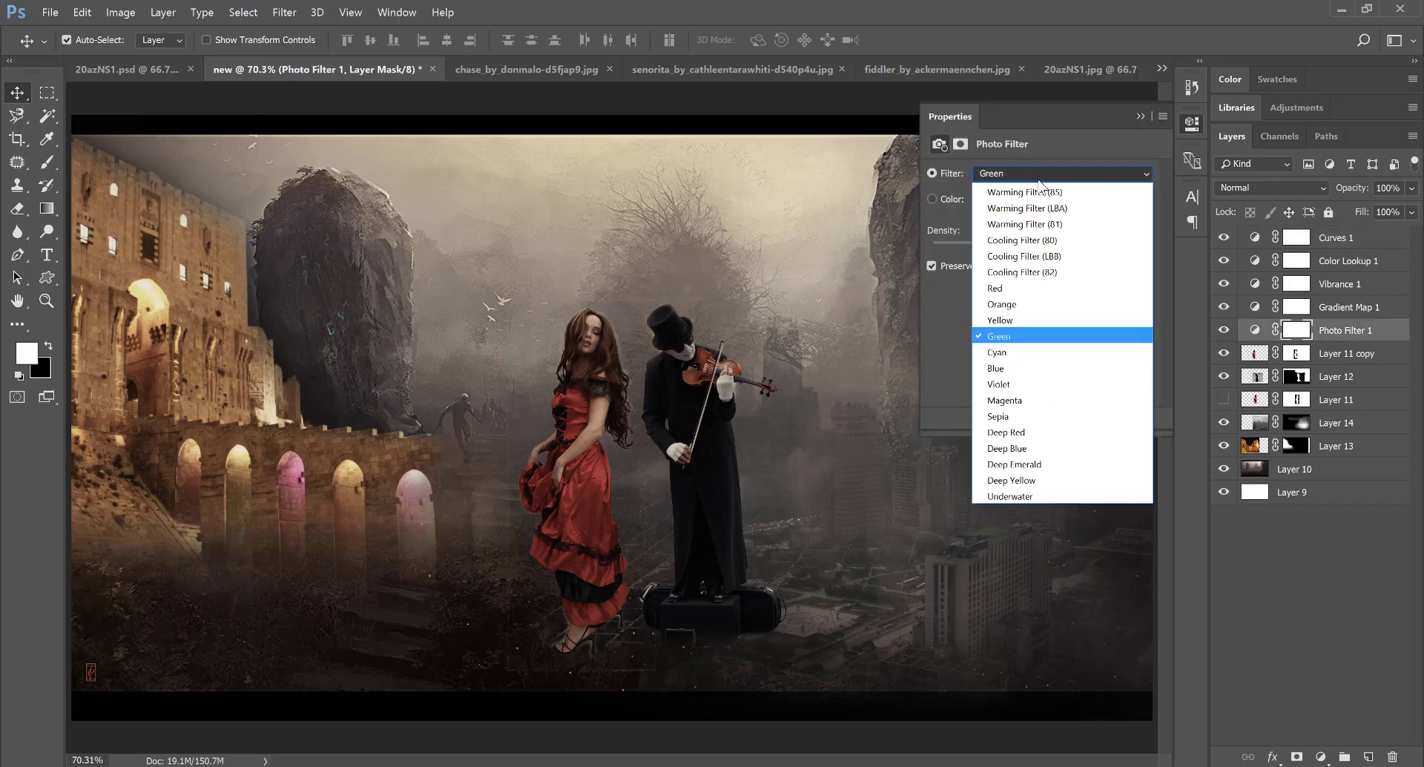
pyautogui.click(1039, 200)
pyautogui.press('Down')
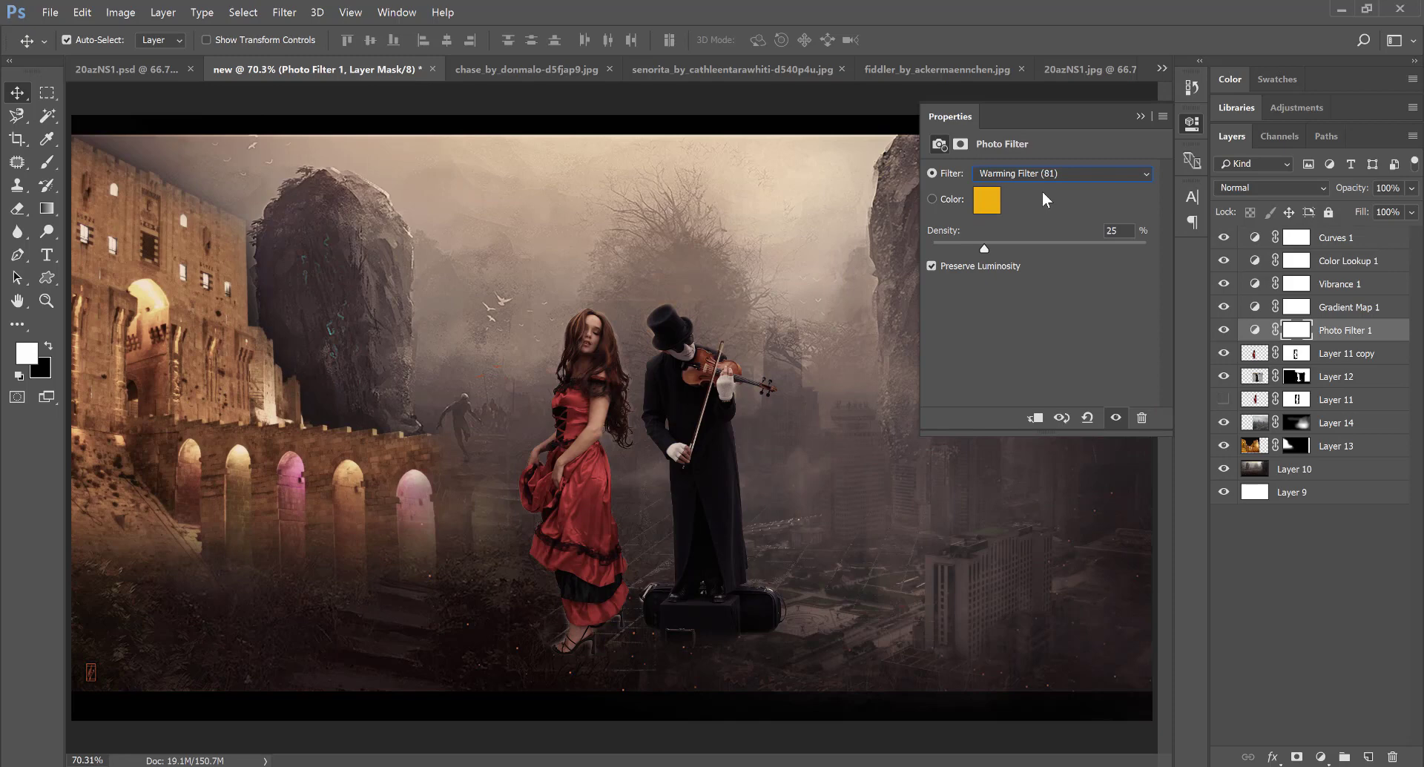
pyautogui.click(1139, 116)
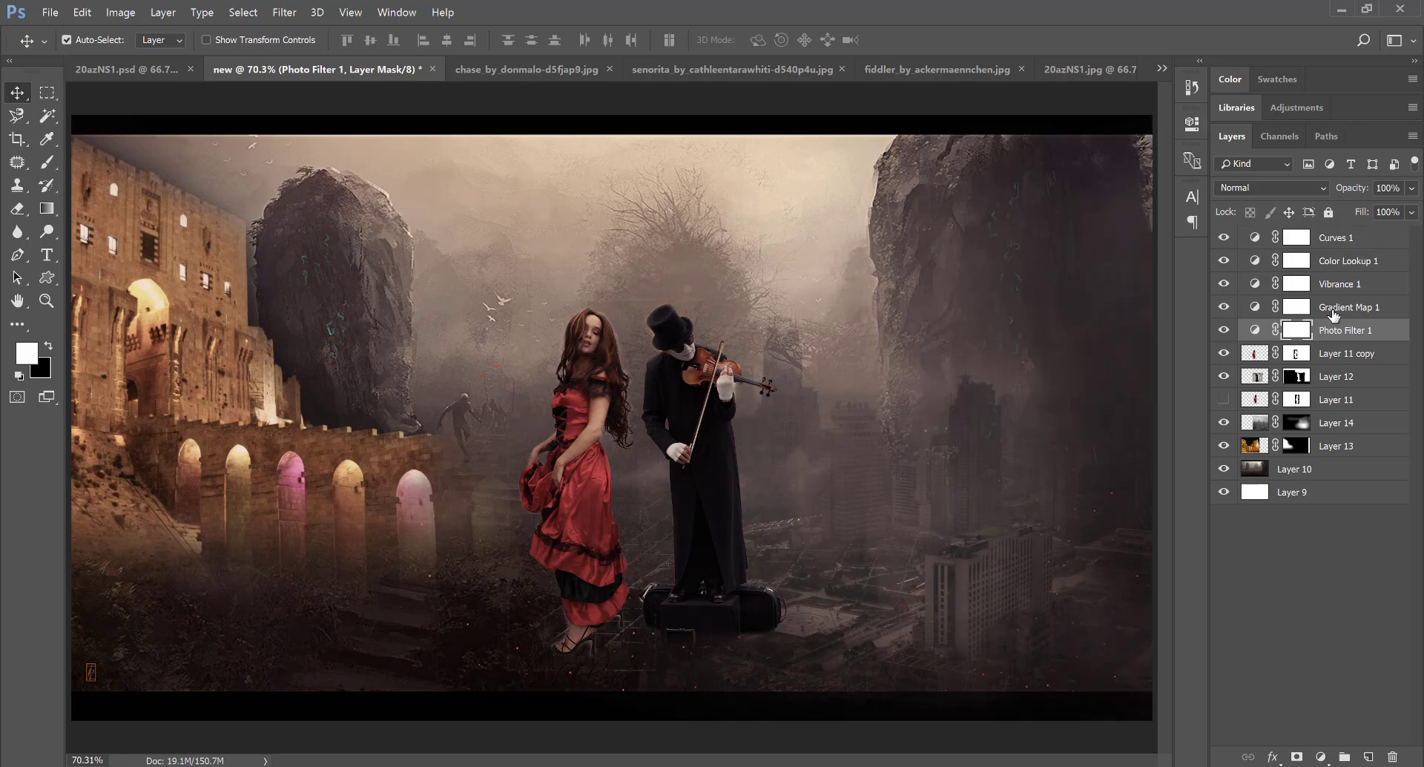
pyautogui.click(1353, 264)
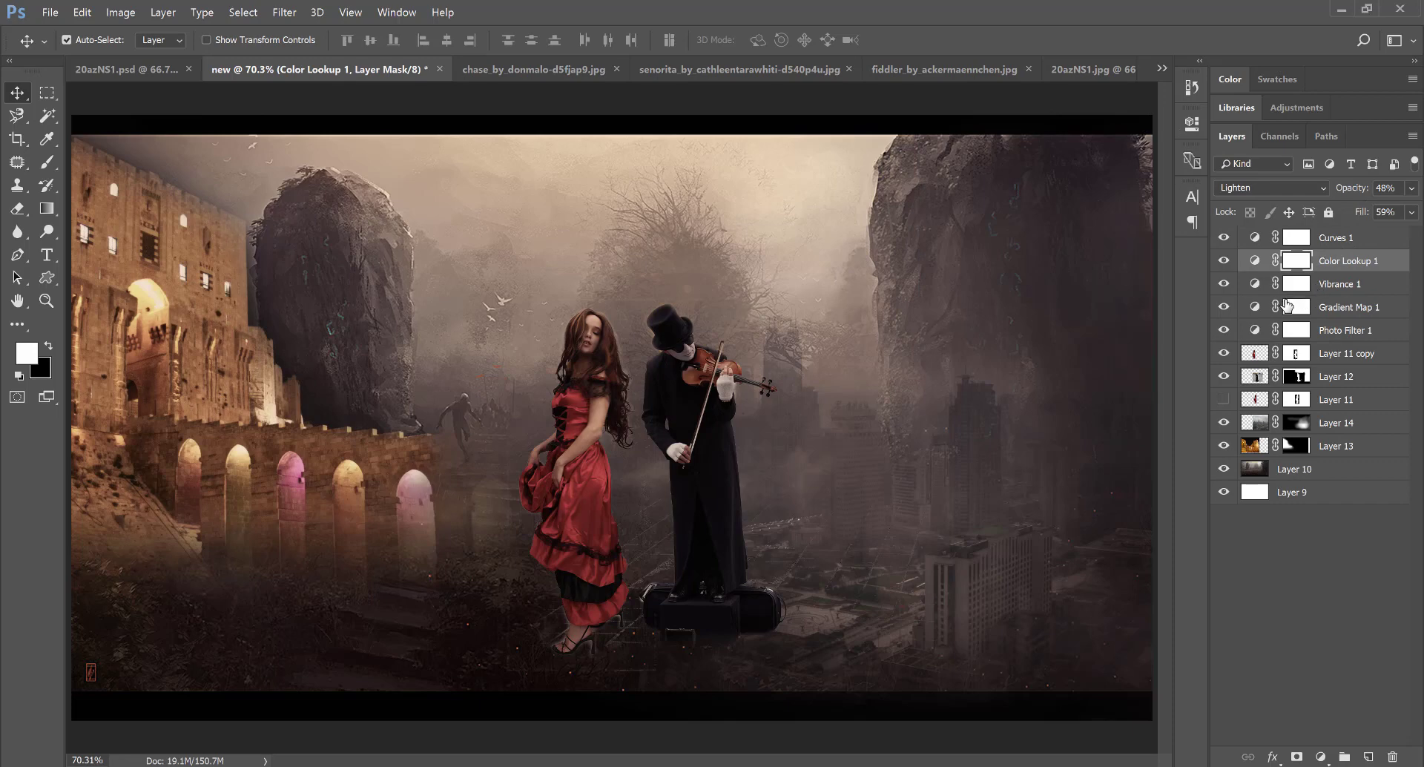
# - Try several Gradient Map 1 presets and settle on the purple-to-cream gradient
pyautogui.doubleClick(1255, 307)
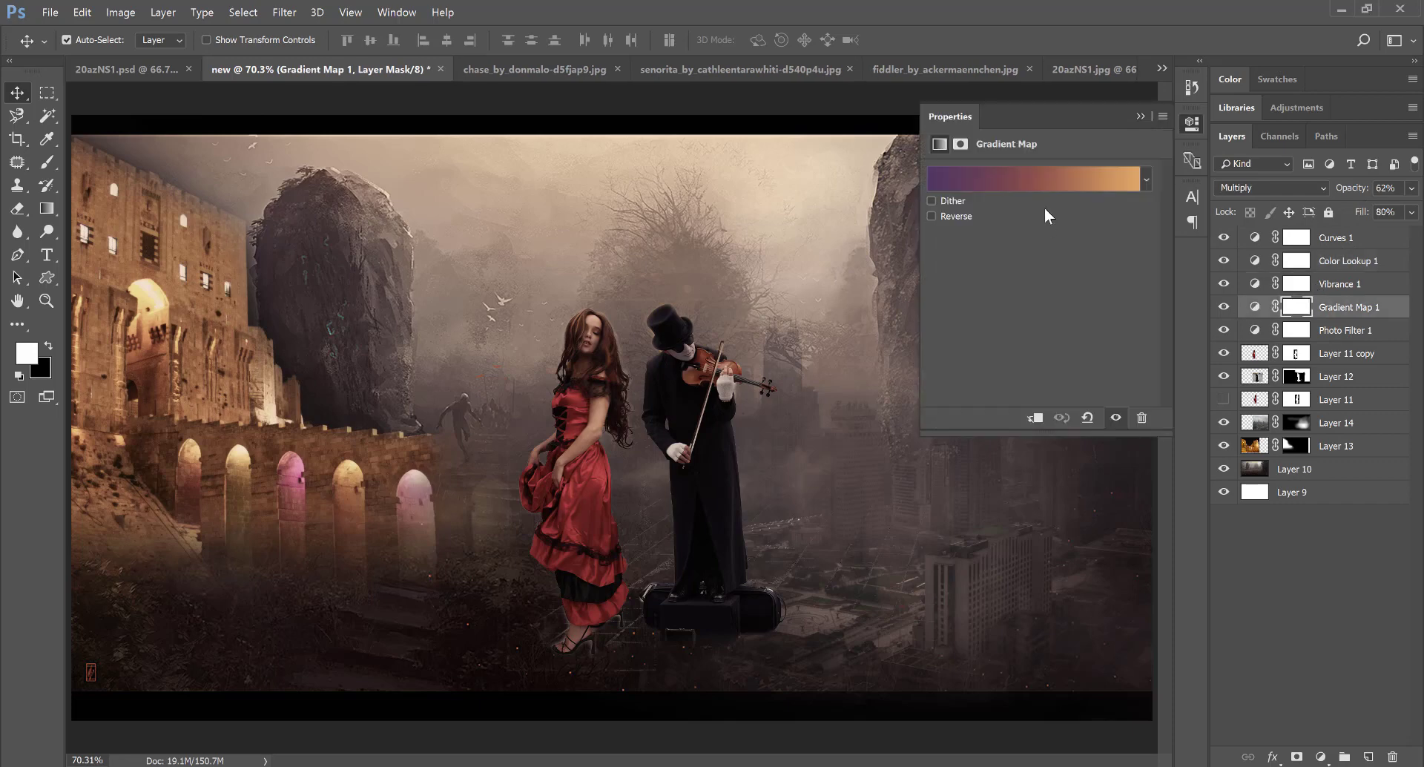
pyautogui.click(1147, 180)
pyautogui.click(1083, 338)
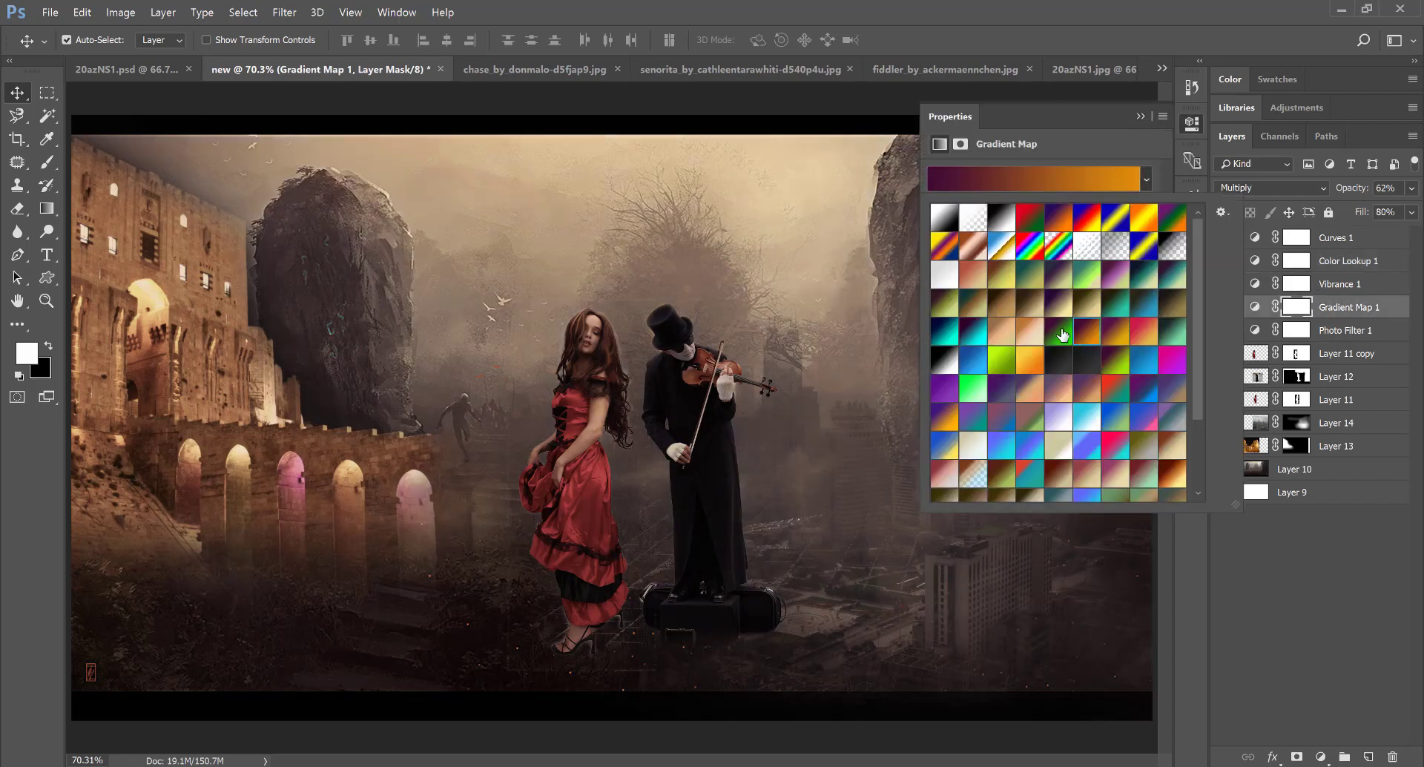
pyautogui.click(1063, 334)
pyautogui.click(1057, 304)
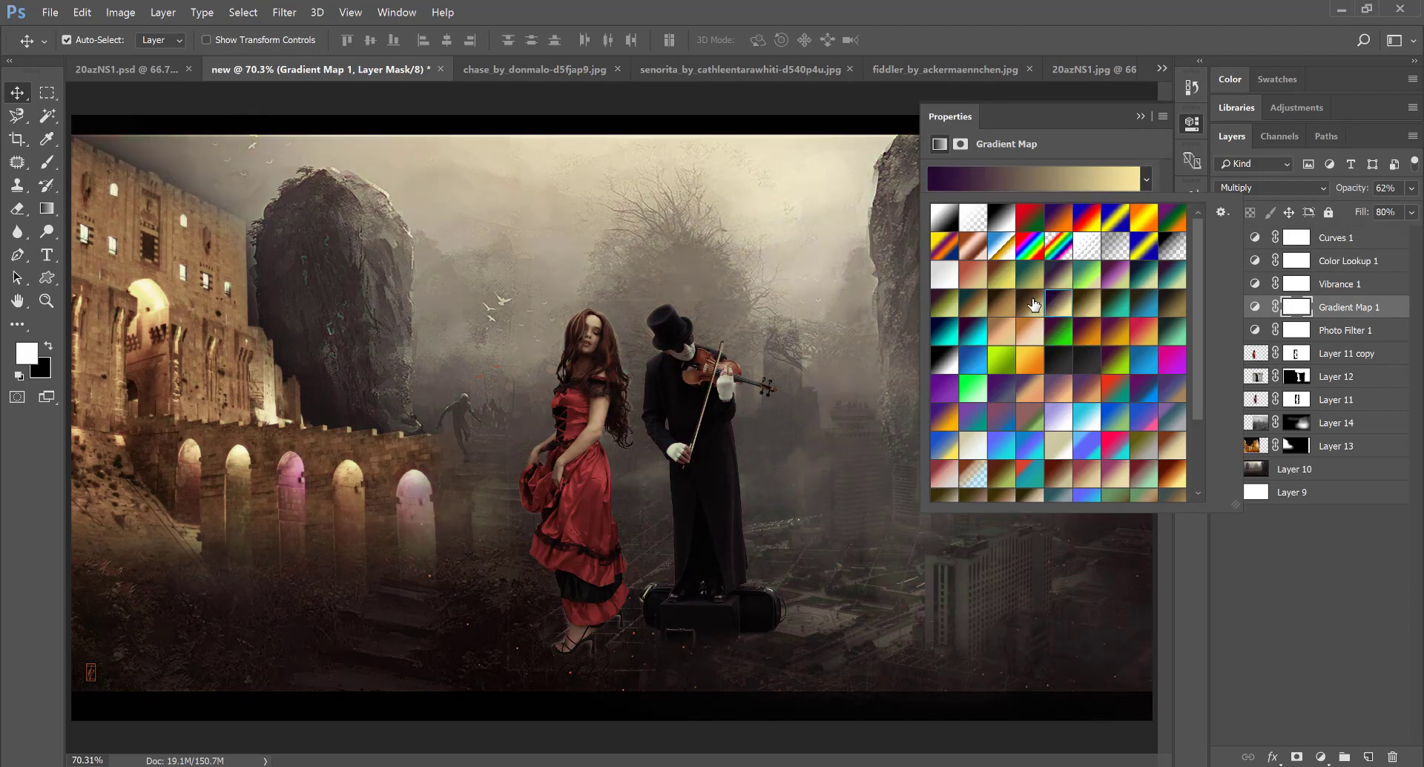
pyautogui.click(1029, 304)
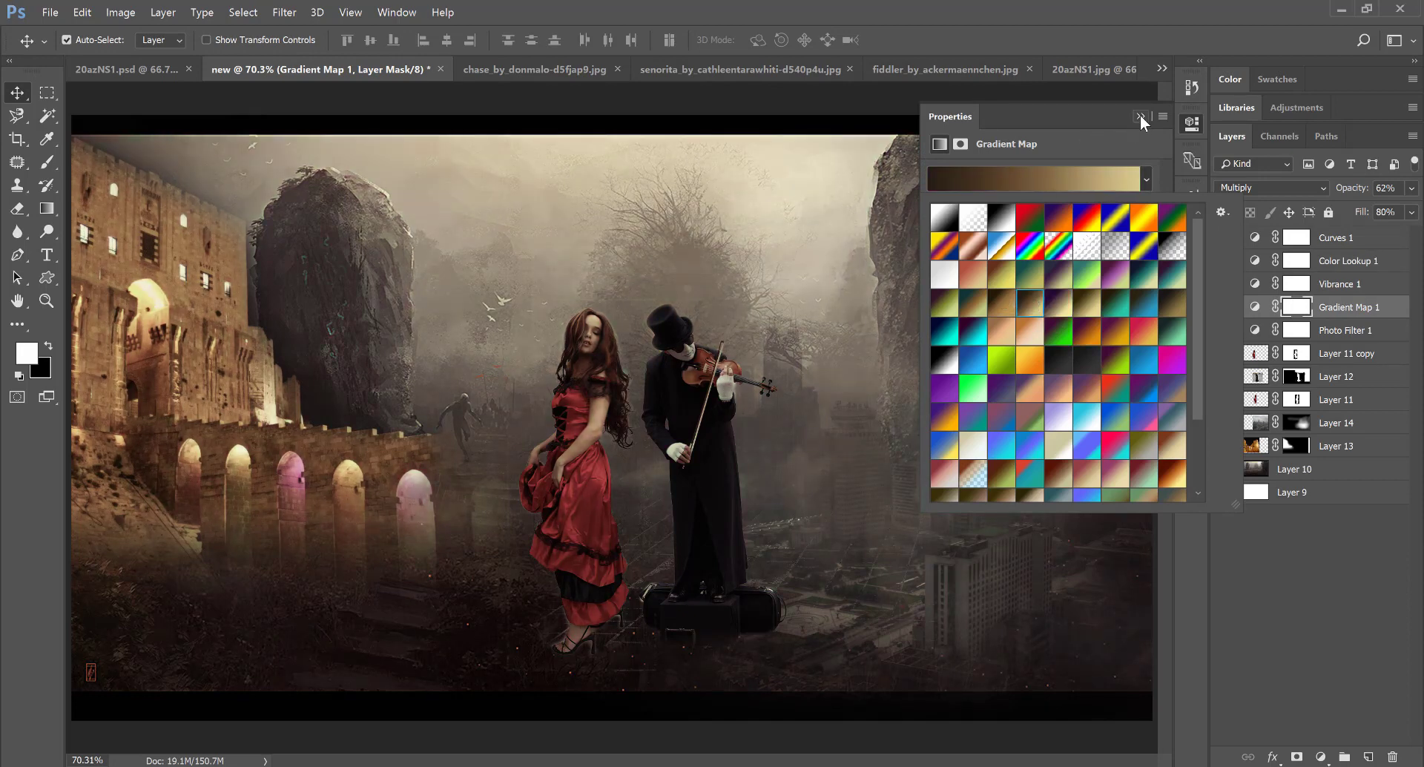
pyautogui.click(1059, 303)
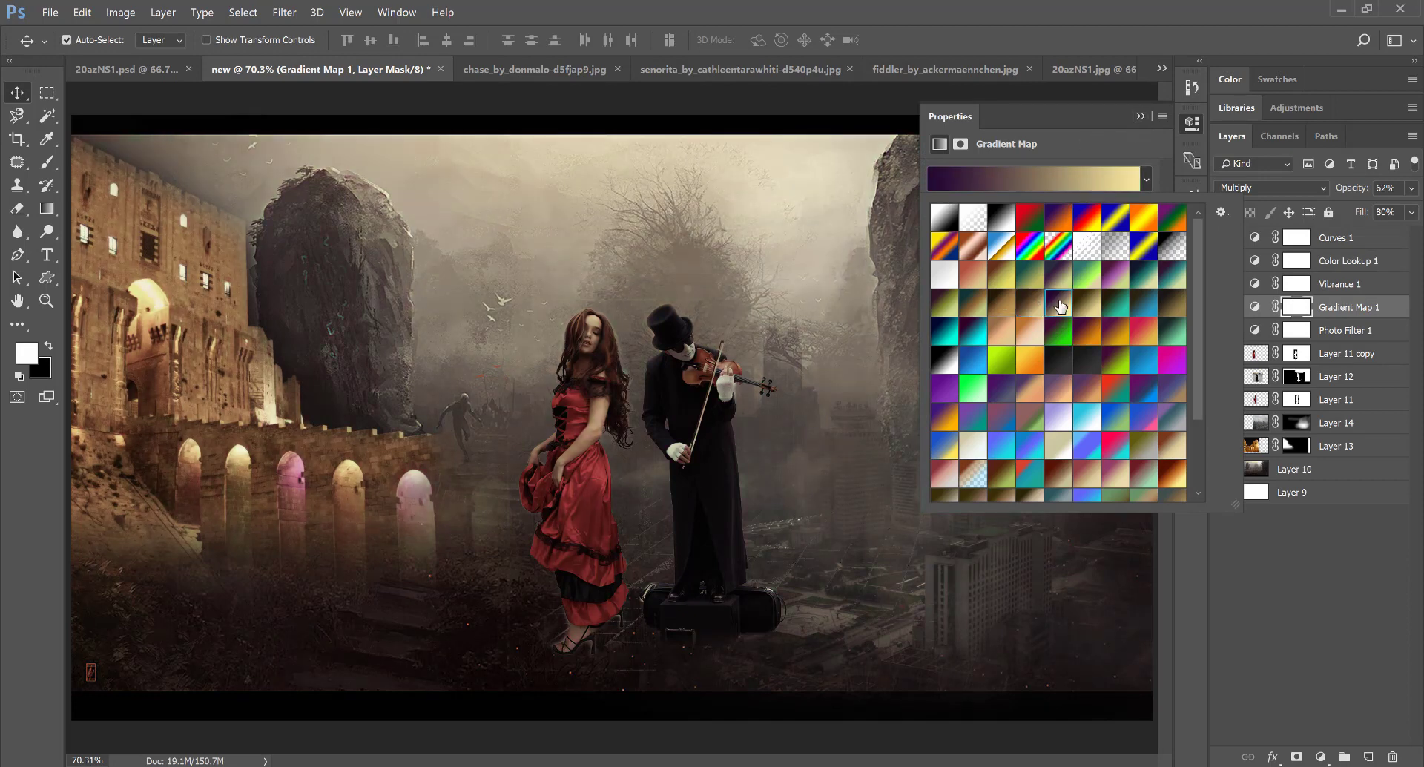
pyautogui.click(1143, 116)
# - Choose the 430 px brush preset and add a new layer above Layer 11 copy
pyautogui.click(46, 162)
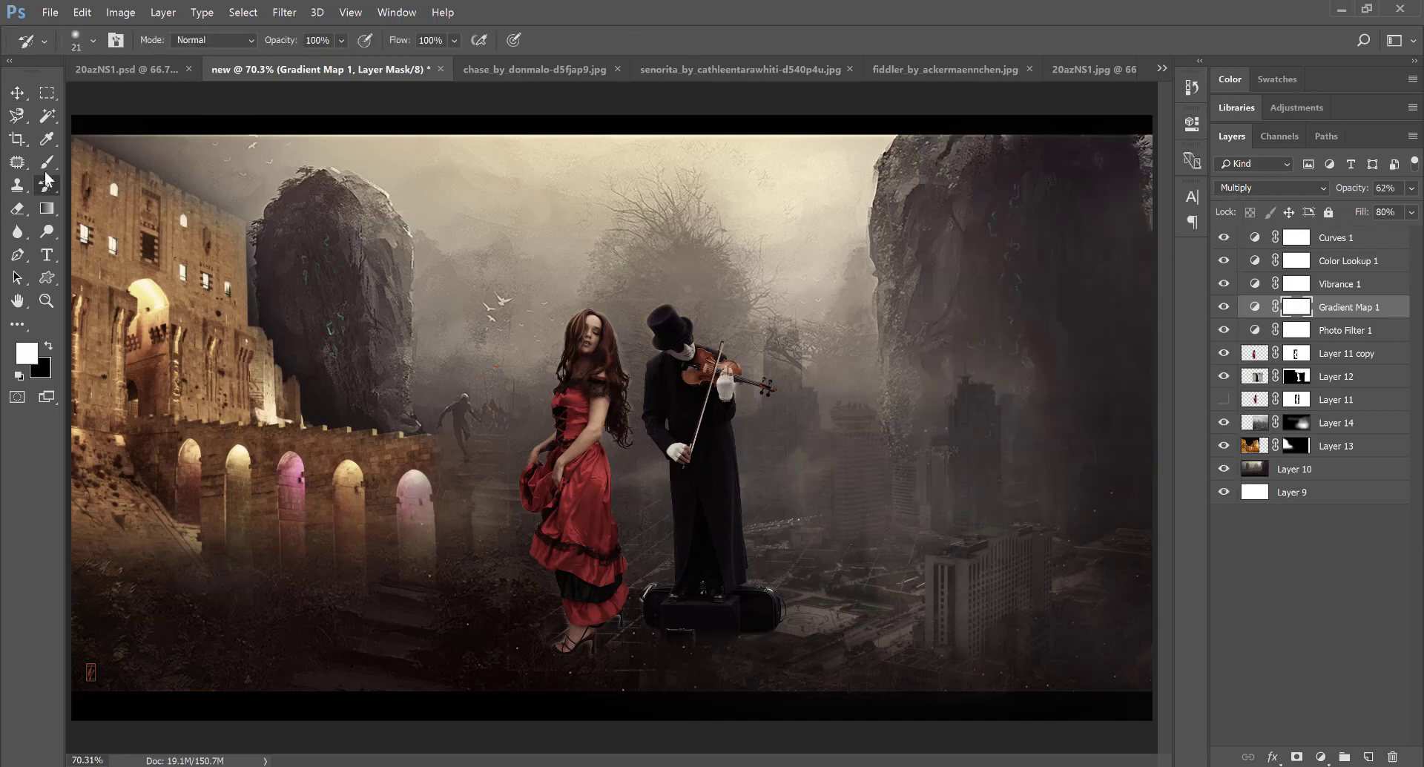
pyautogui.click(94, 41)
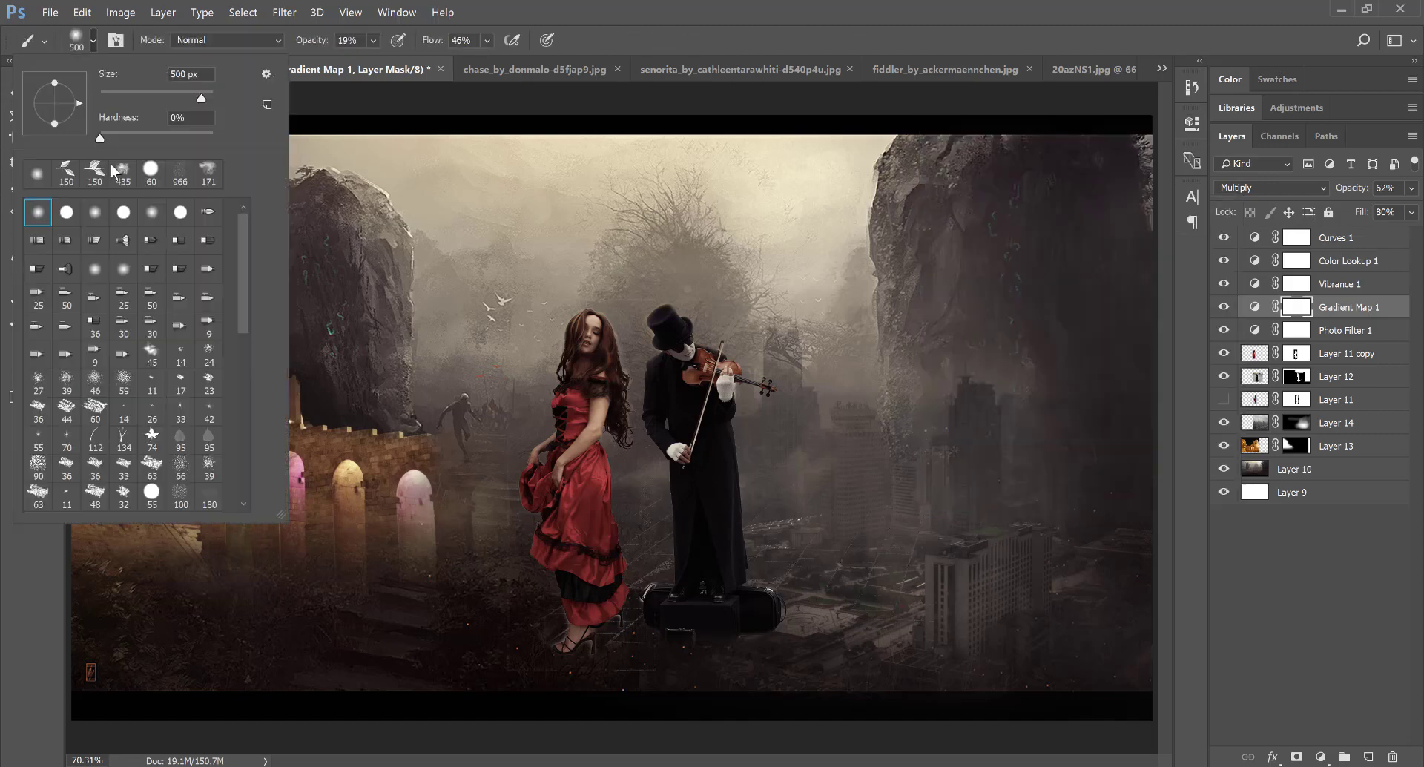
pyautogui.moveTo(239, 254); pyautogui.dragTo(243, 386)
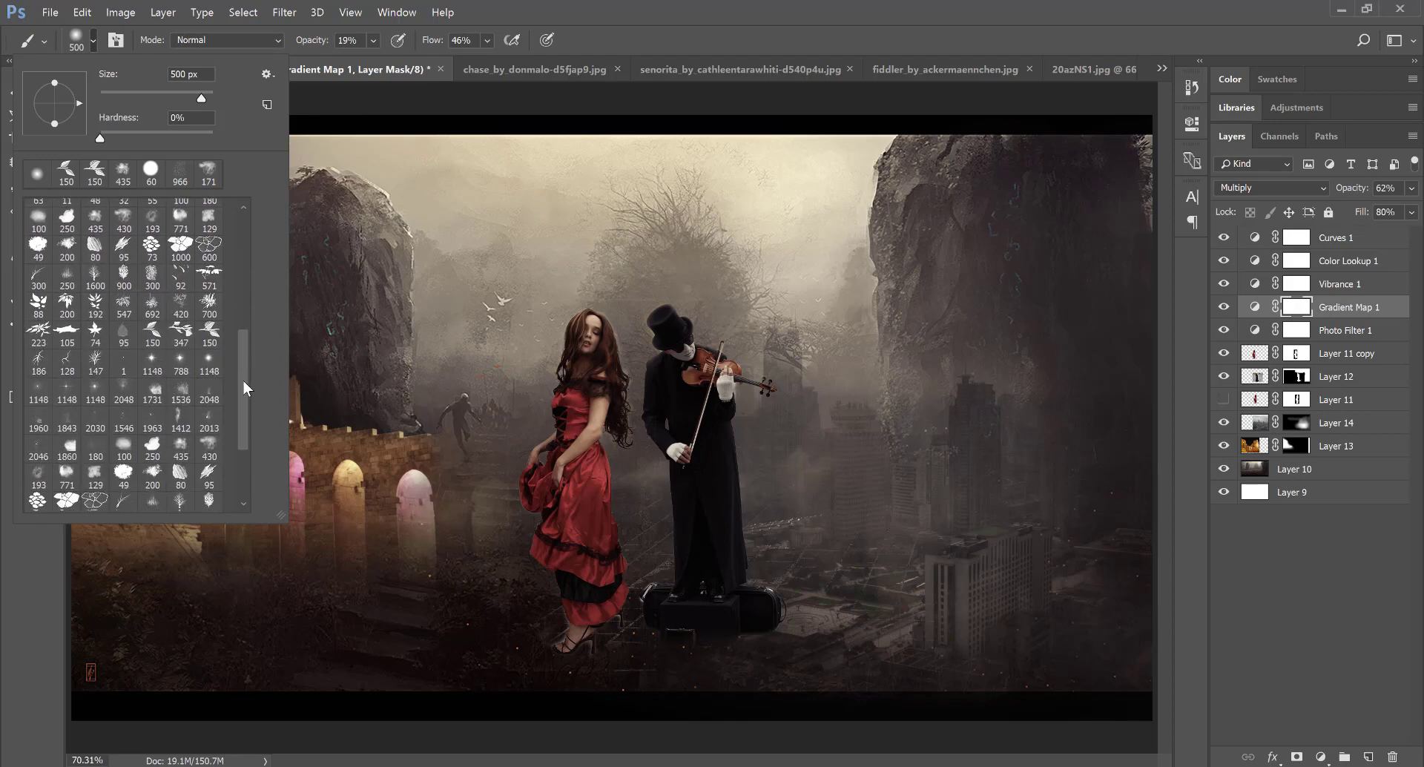
pyautogui.click(209, 437)
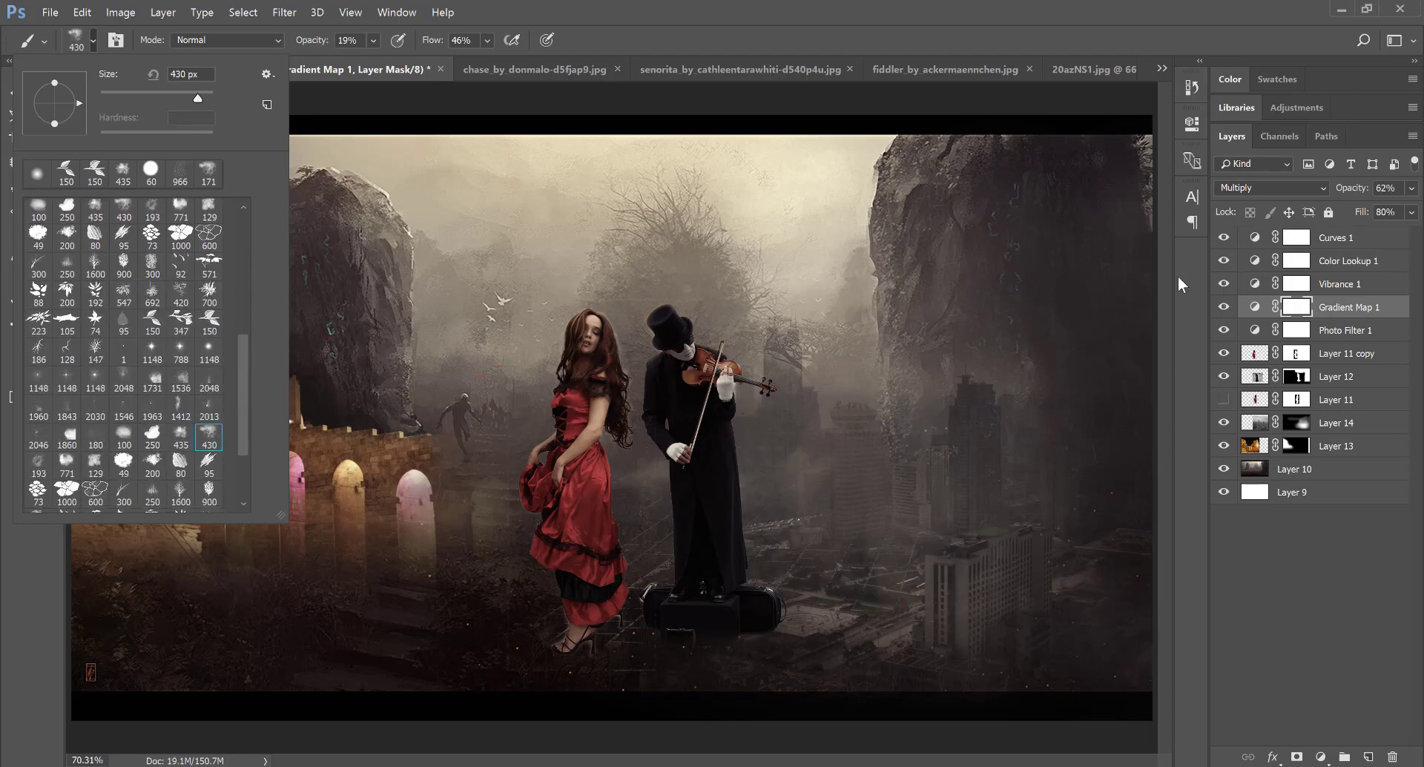
pyautogui.click(1346, 354)
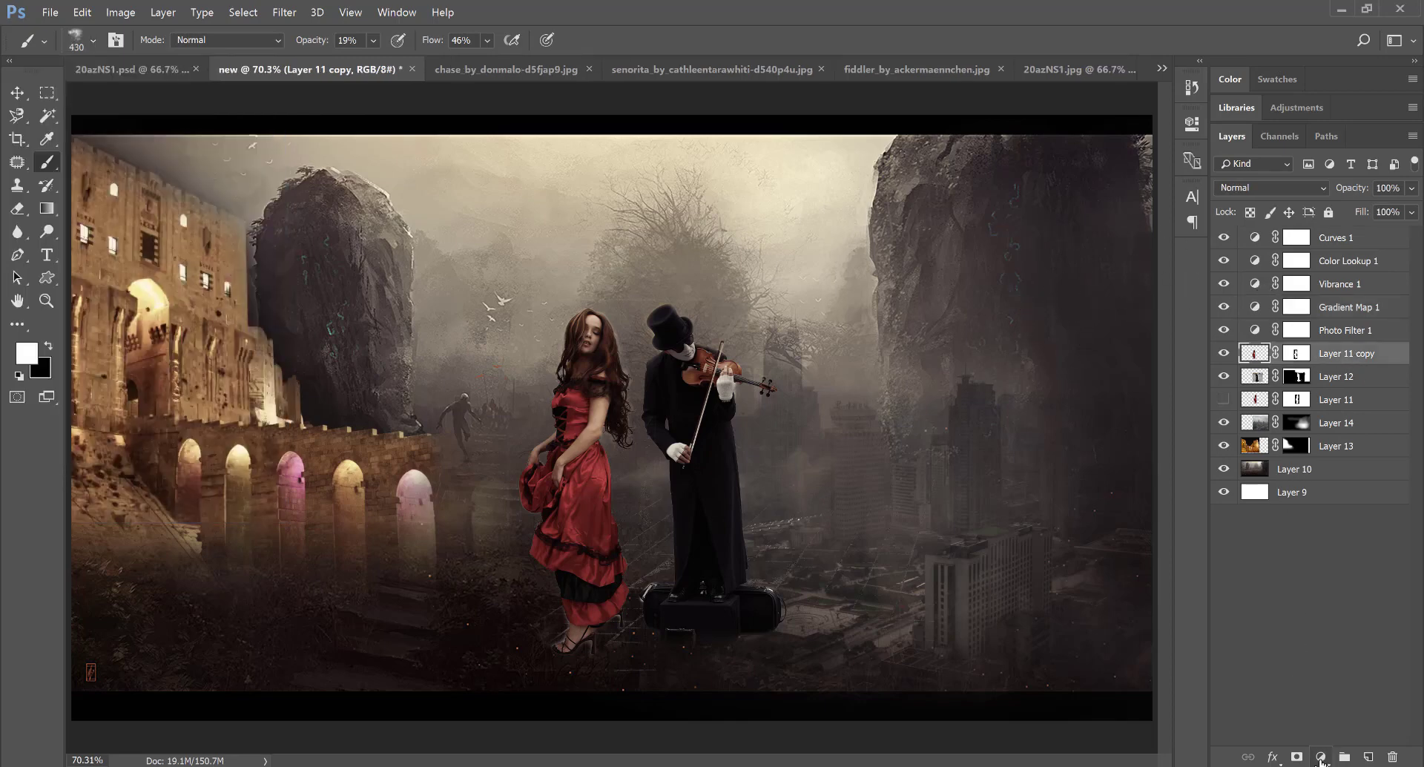
pyautogui.click(1369, 760)
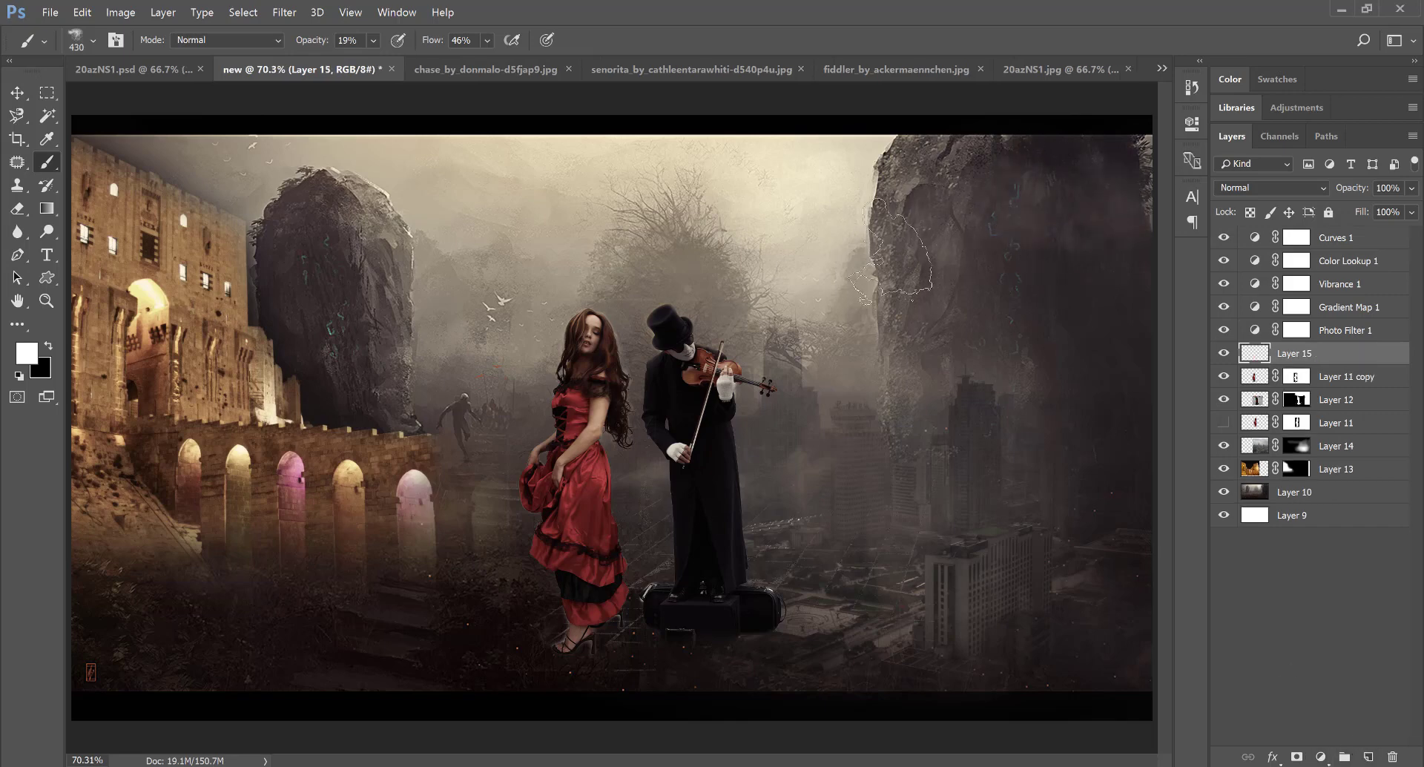
# - Paint white haze over the lower-left ground, the castle and the right-hand rock
pyautogui.moveTo(787, 356); pyautogui.dragTo(215, 629)
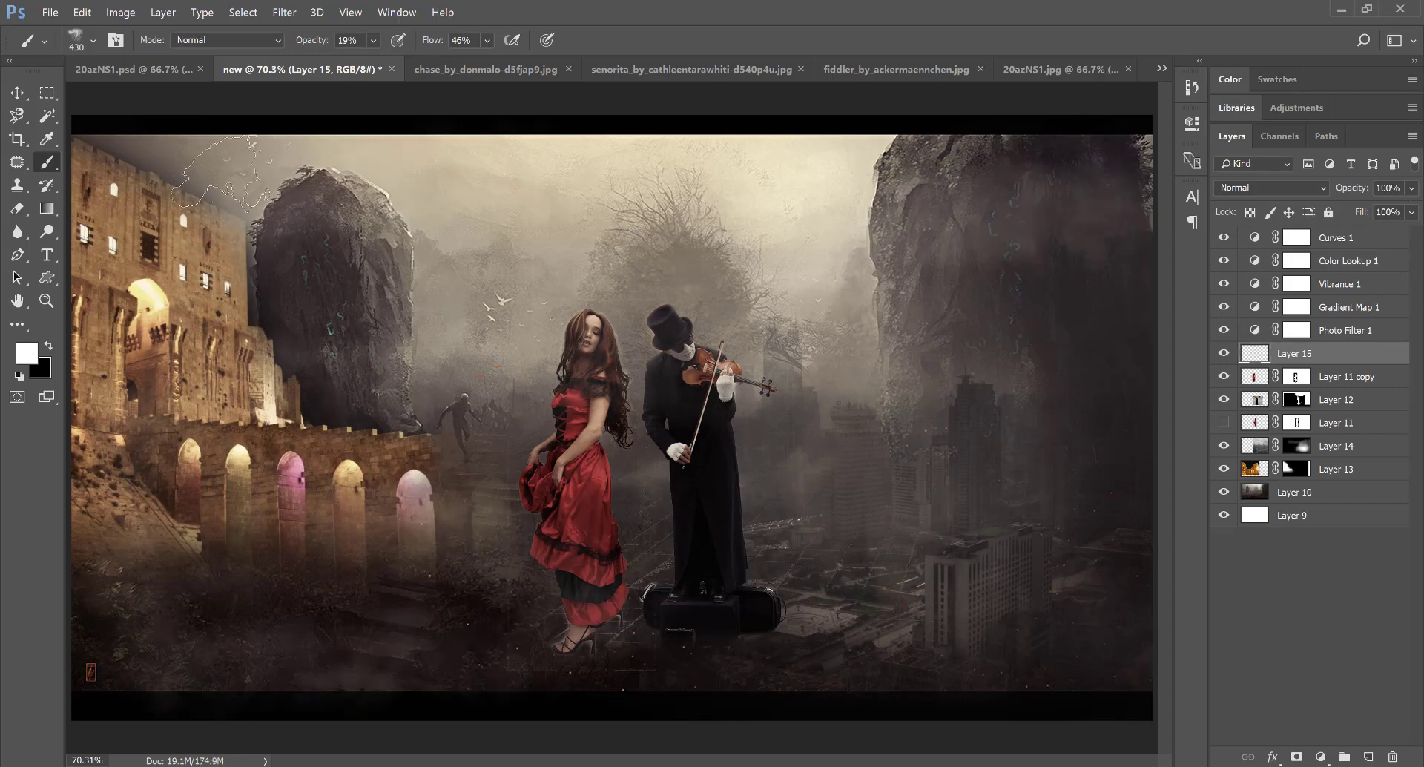
pyautogui.moveTo(215, 629); pyautogui.dragTo(380, 452)
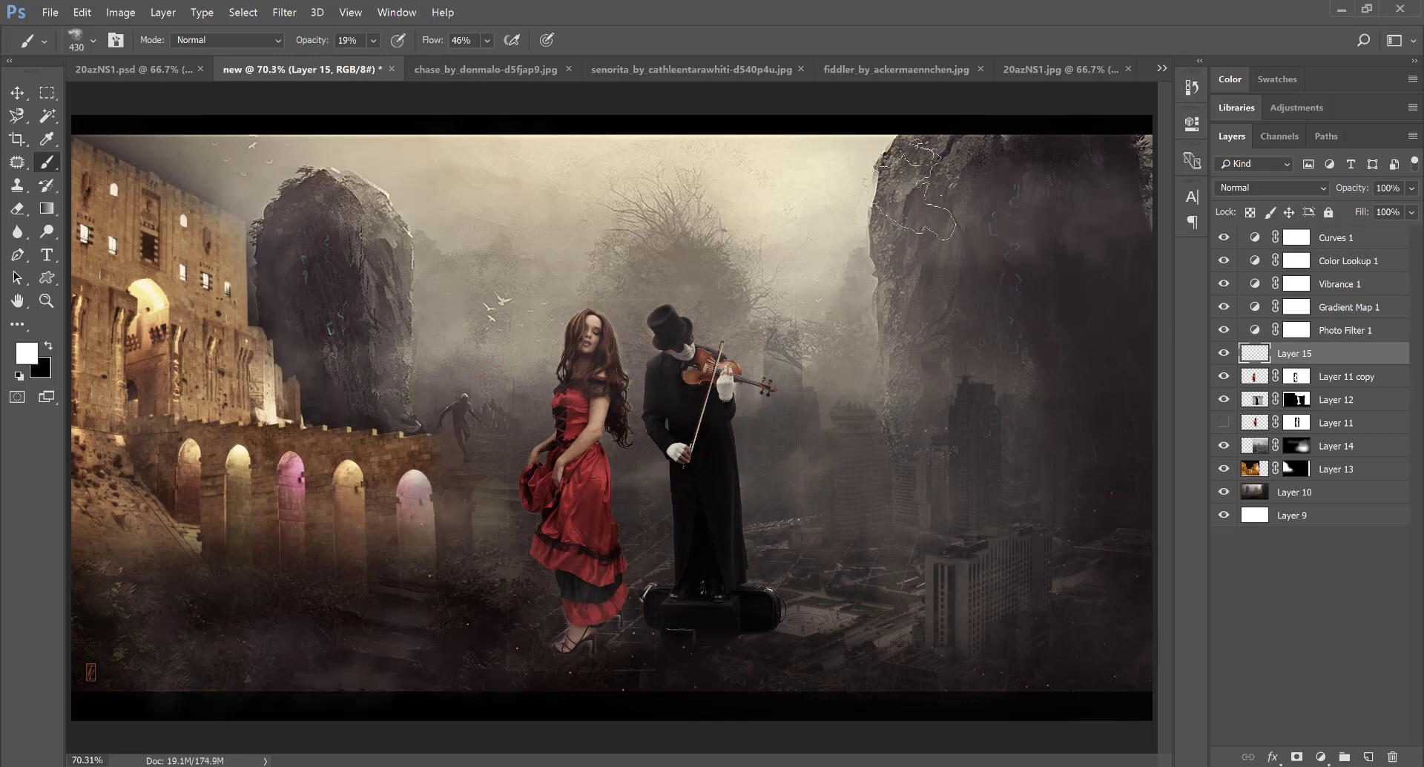
pyautogui.moveTo(1113, 201); pyautogui.dragTo(1034, 724)
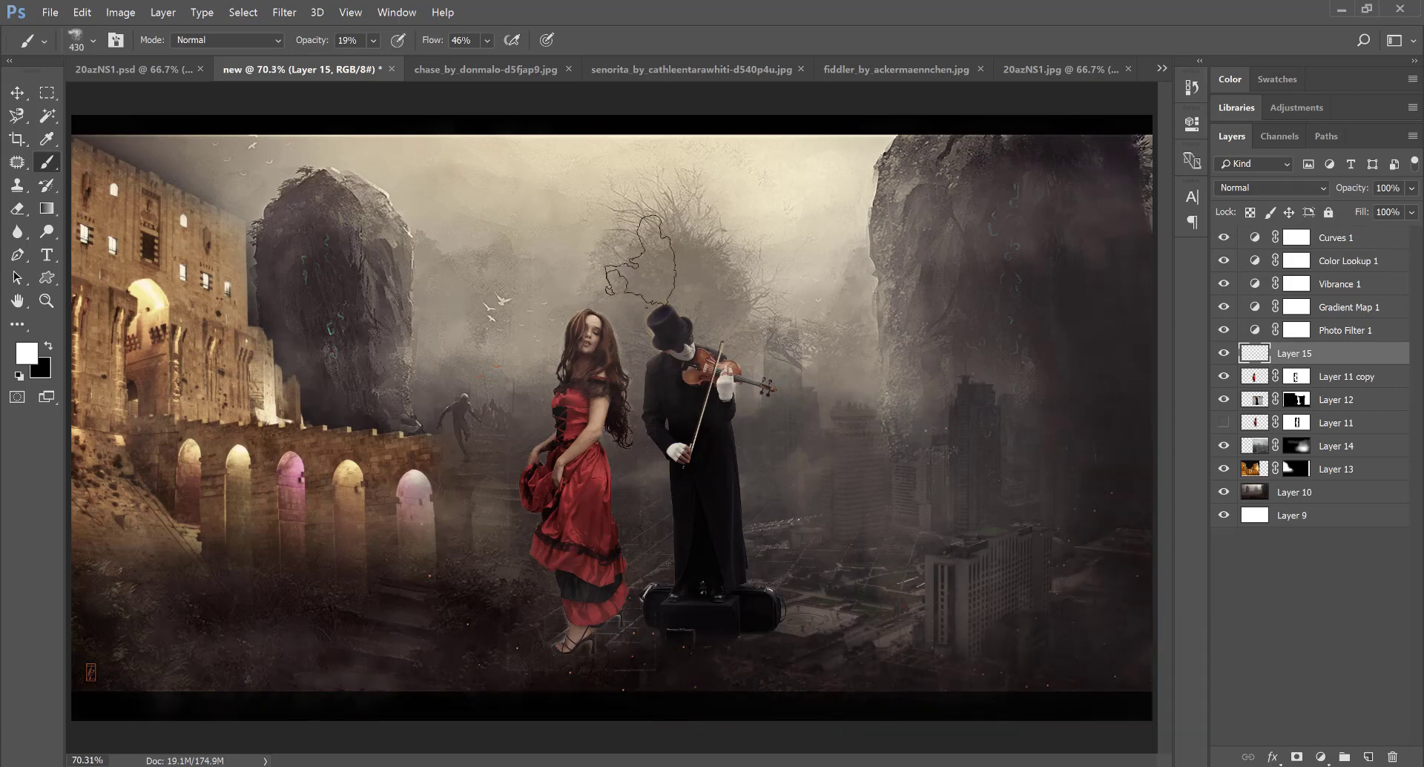
# - Check the brush tip in the canvas preset picker, then return to the Move tool
pyautogui.rightClick(683, 242)
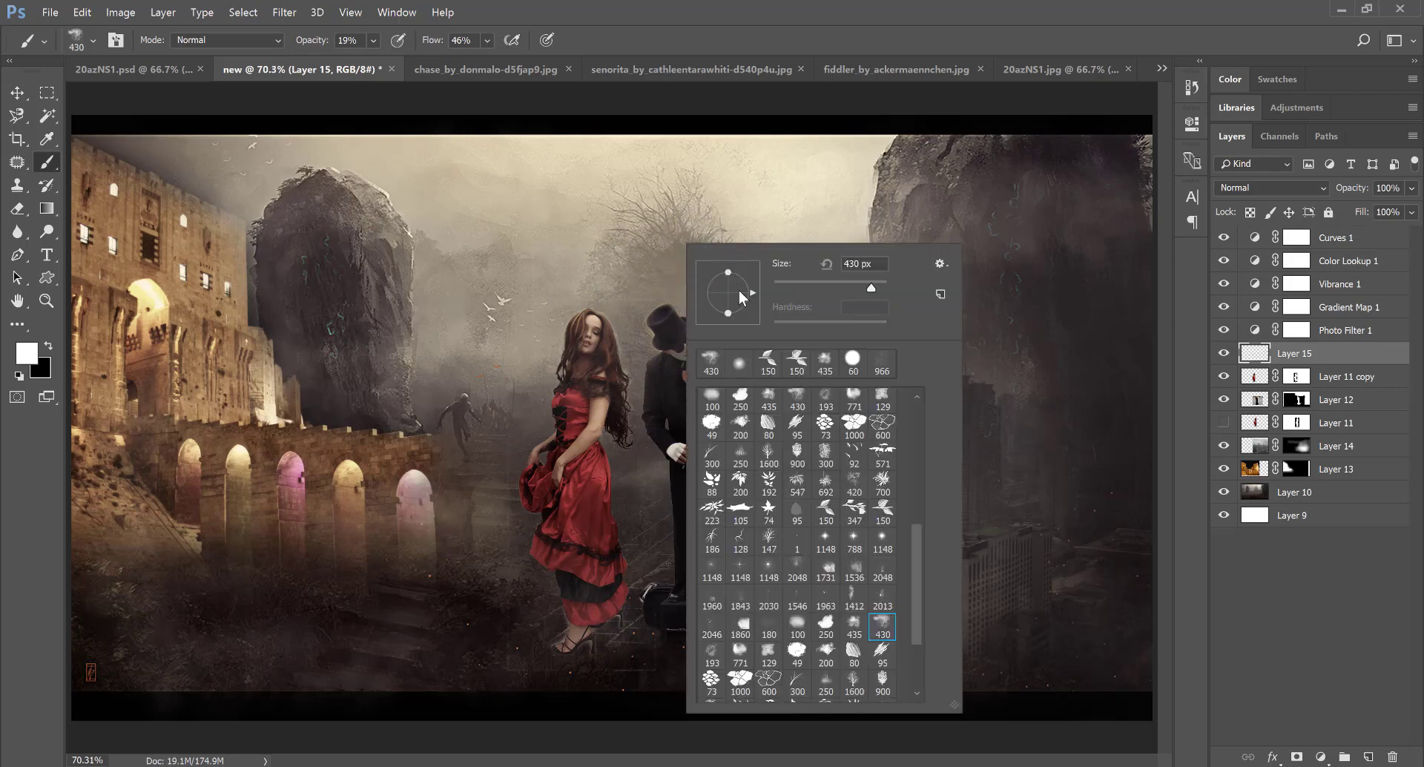
pyautogui.press('Escape')
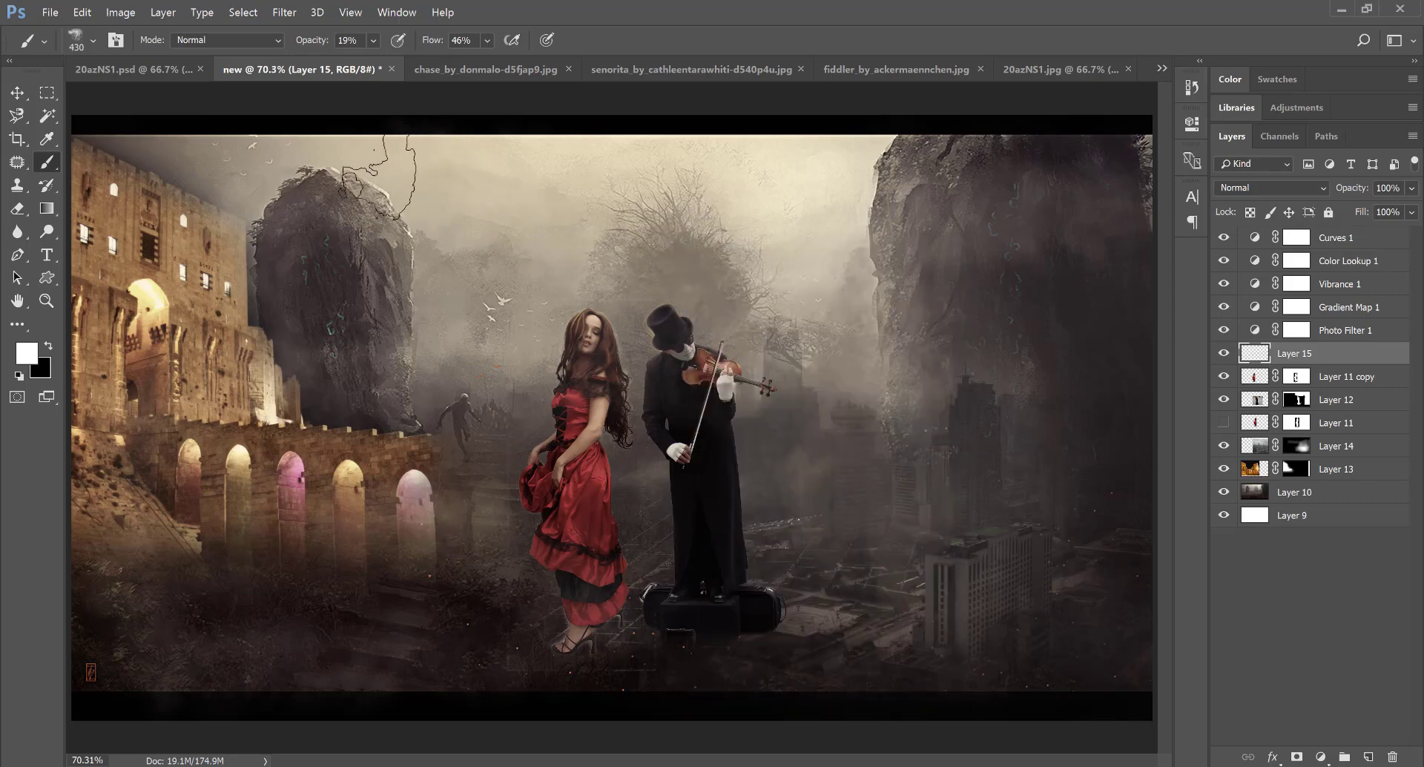
pyautogui.rightClick(629, 211)
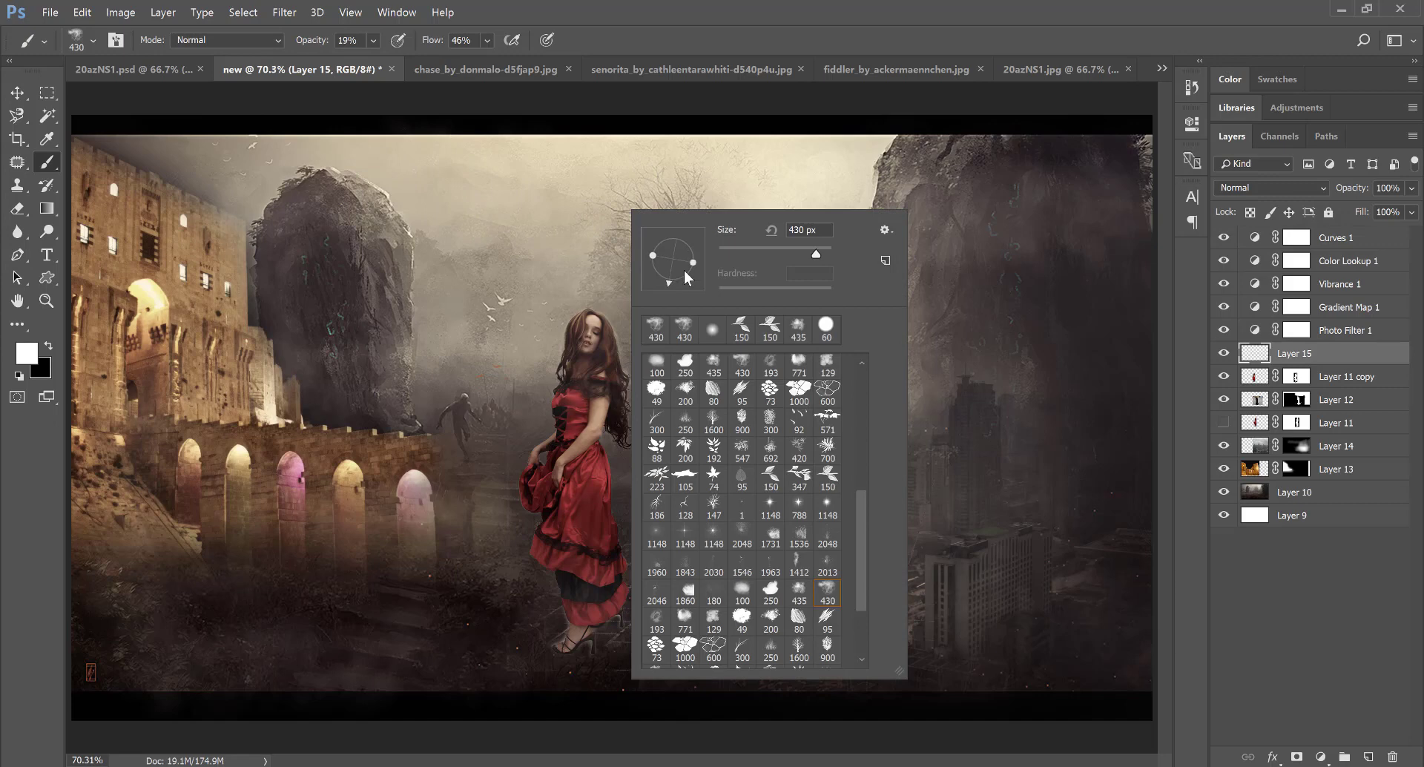
pyautogui.press('Escape')
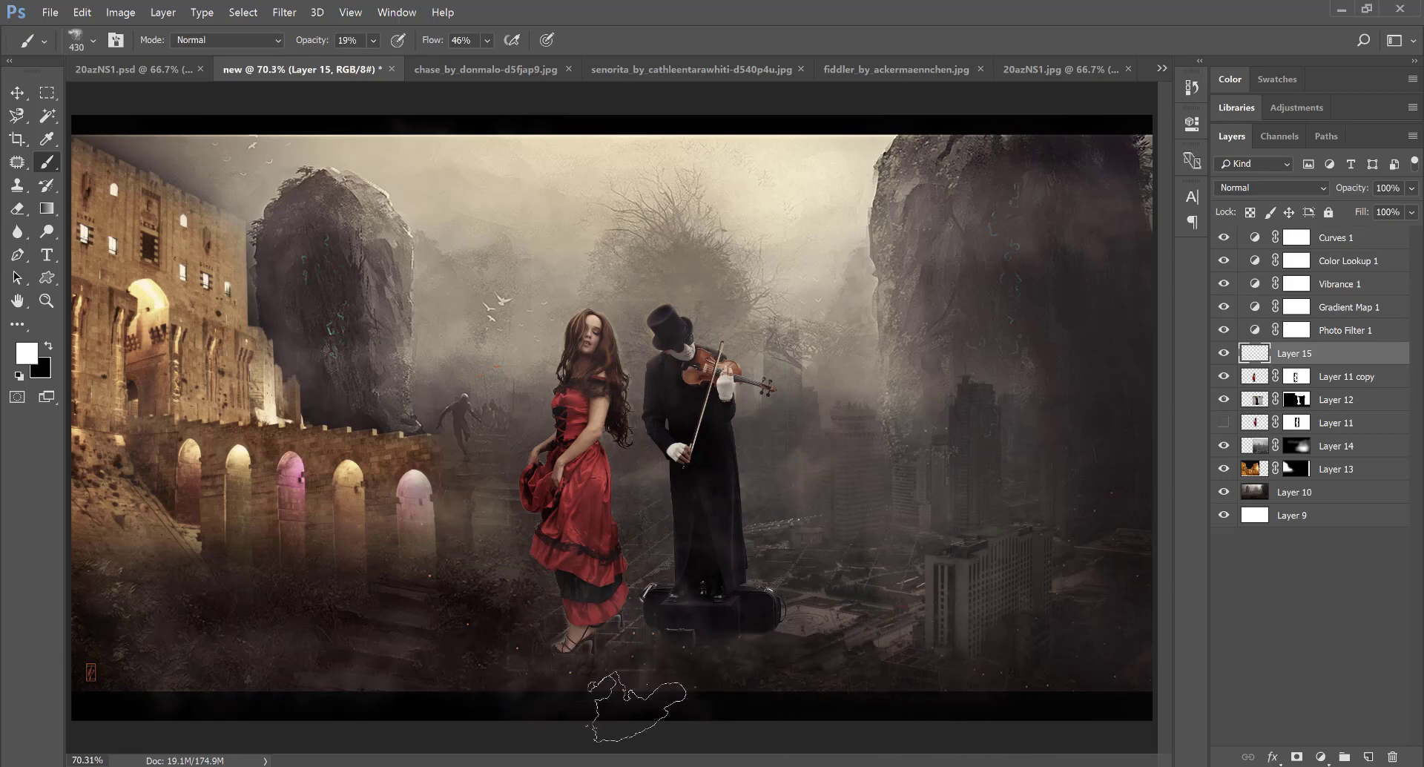
pyautogui.press('v')
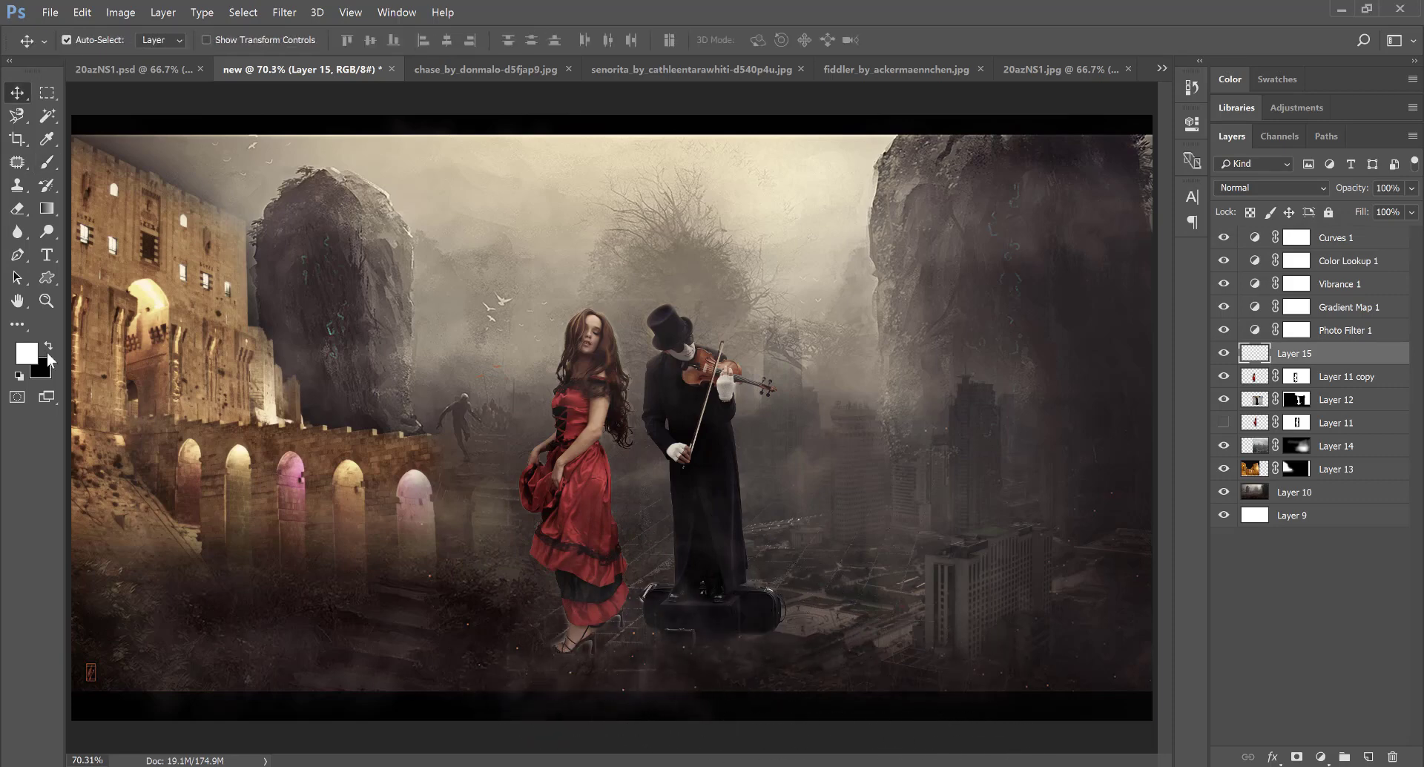
# - Set Layer 15 to Screen blending and lower its fill to 76%
pyautogui.click(1326, 189)
pyautogui.click(1281, 246)
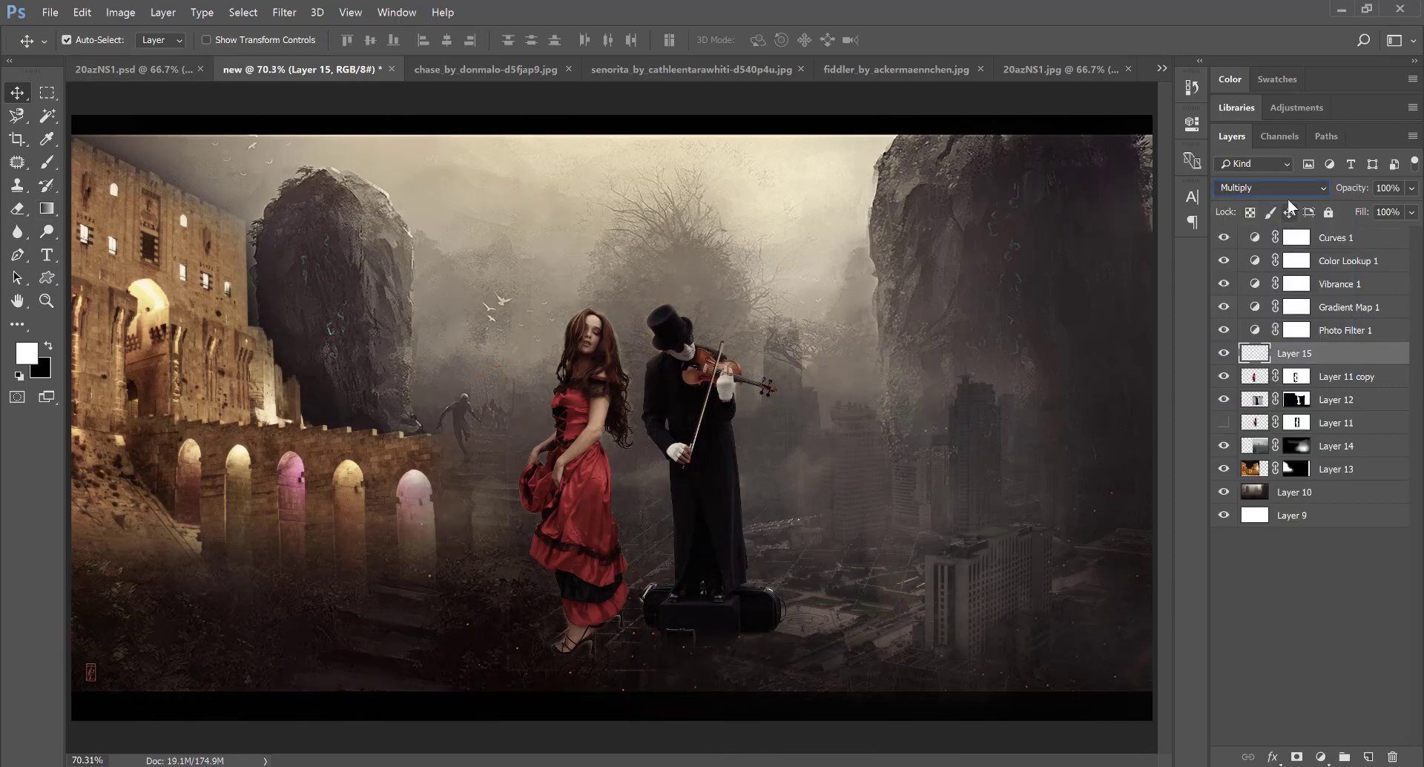
pyautogui.scroll(-1, 1290, 185)
pyautogui.scroll(-1, 1290, 184)
pyautogui.scroll(-1, 1289, 184)
pyautogui.scroll(-1, 1290, 184)
pyautogui.scroll(-1, 1289, 184)
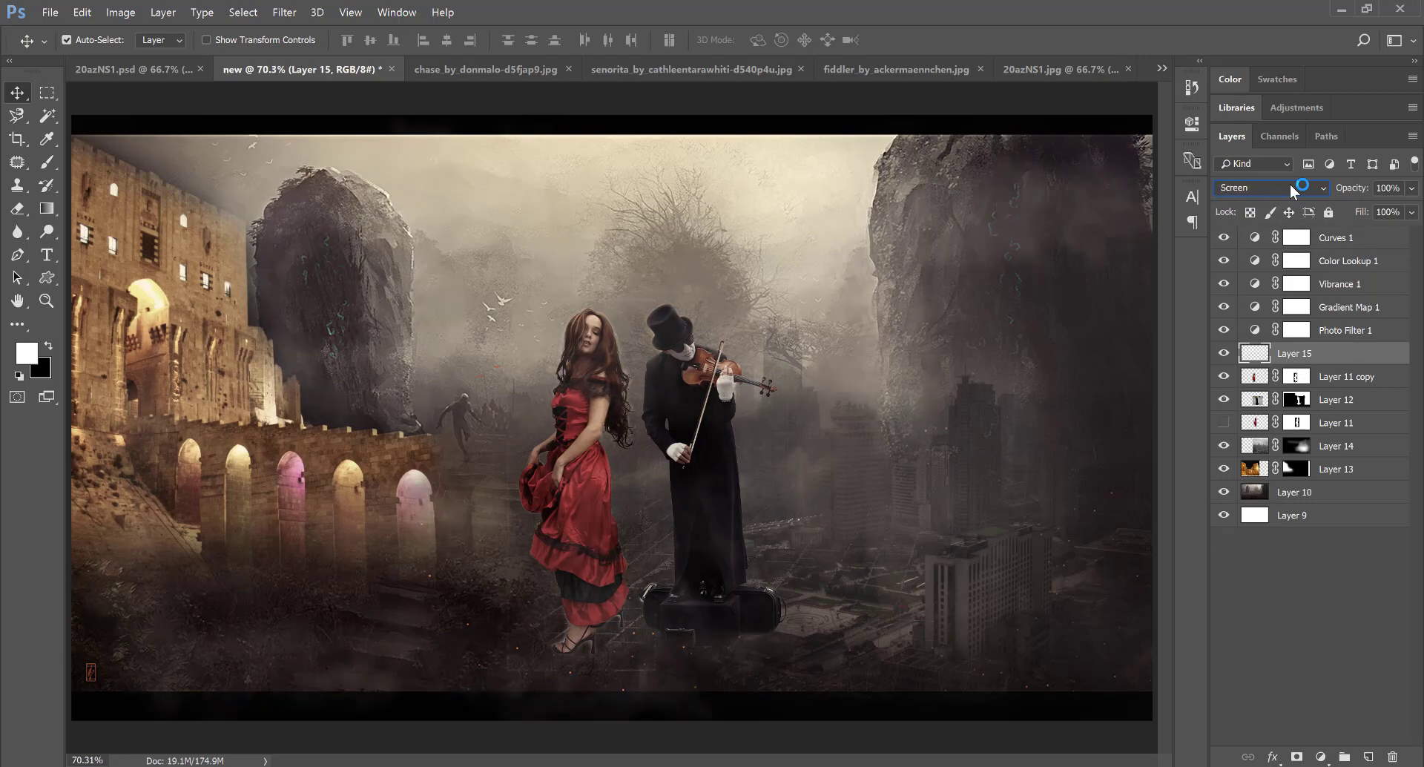
pyautogui.moveTo(1363, 215); pyautogui.dragTo(1348, 217)
pyautogui.doubleClick(46, 301)
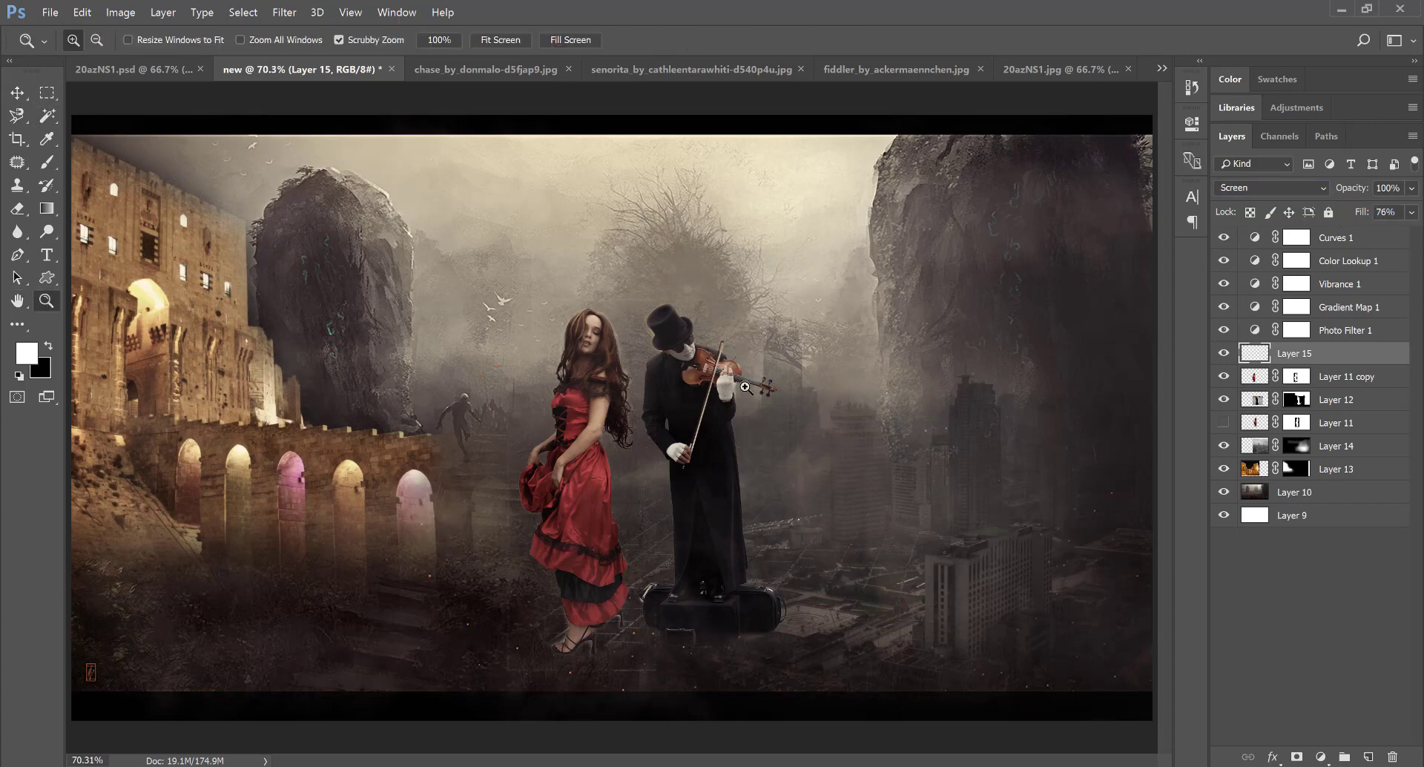
pyautogui.click(18, 93)
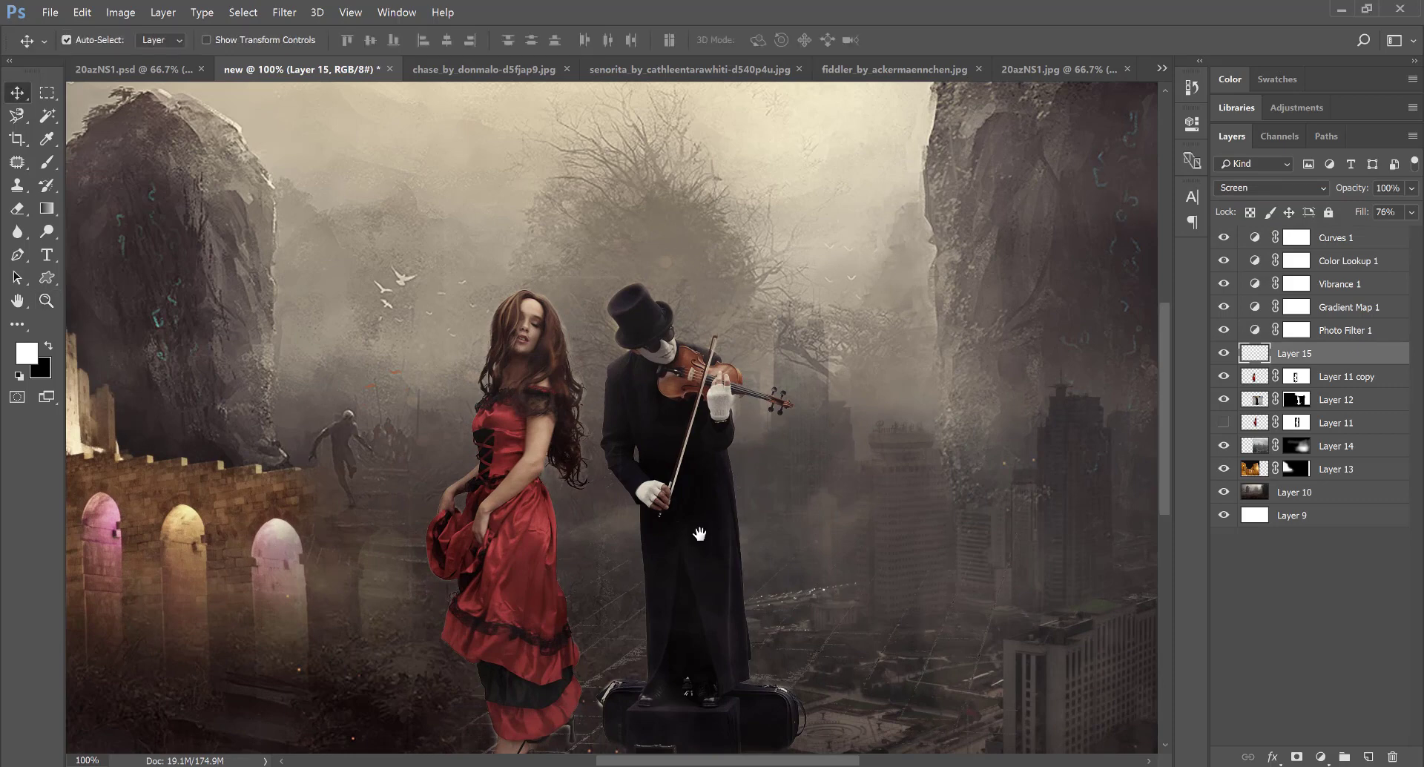
pyautogui.moveTo(734, 540)
pyautogui.mouseDown()
pyautogui.moveTo(786, 507)
pyautogui.moveTo(663, 498)
pyautogui.mouseUp()
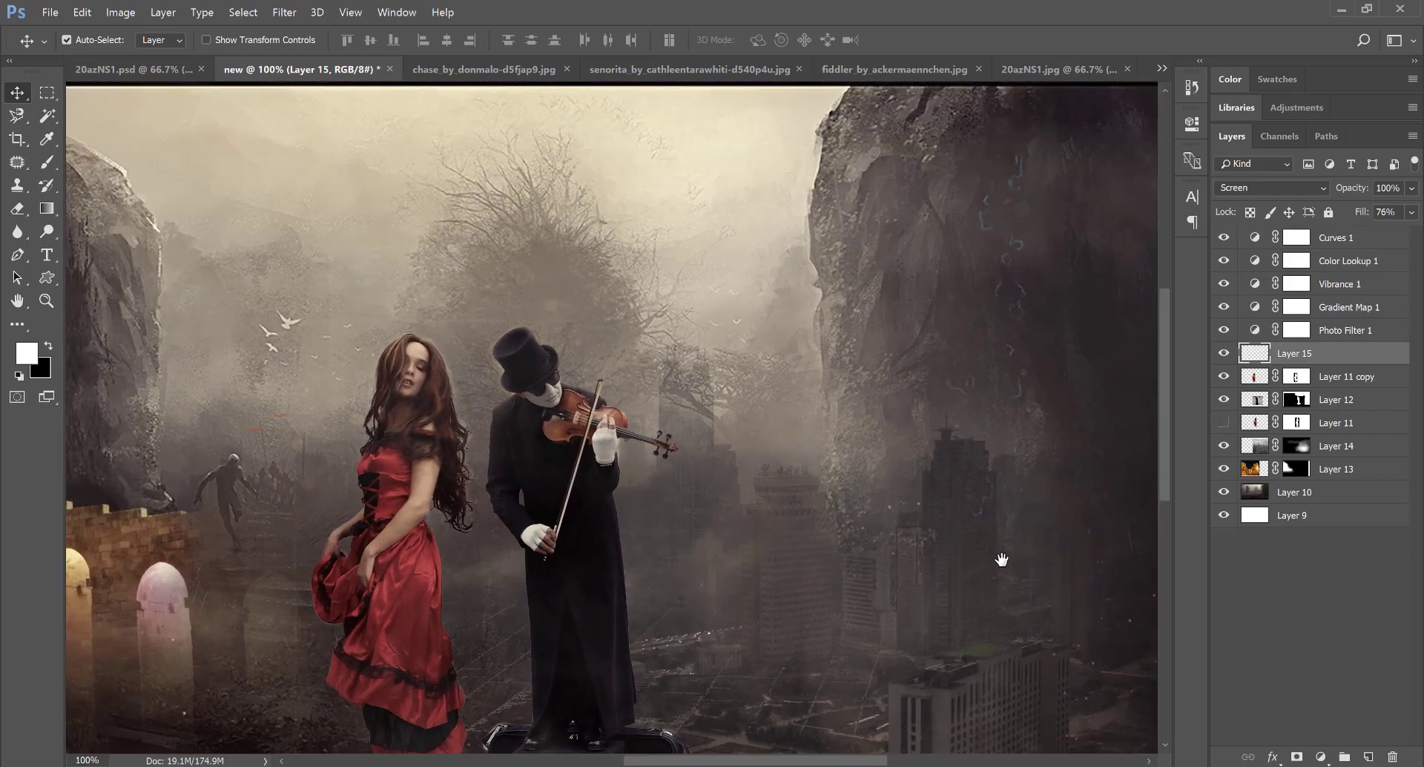
pyautogui.moveTo(663, 498)
pyautogui.mouseDown()
pyautogui.moveTo(823, 533)
pyautogui.moveTo(857, 499)
pyautogui.mouseUp()
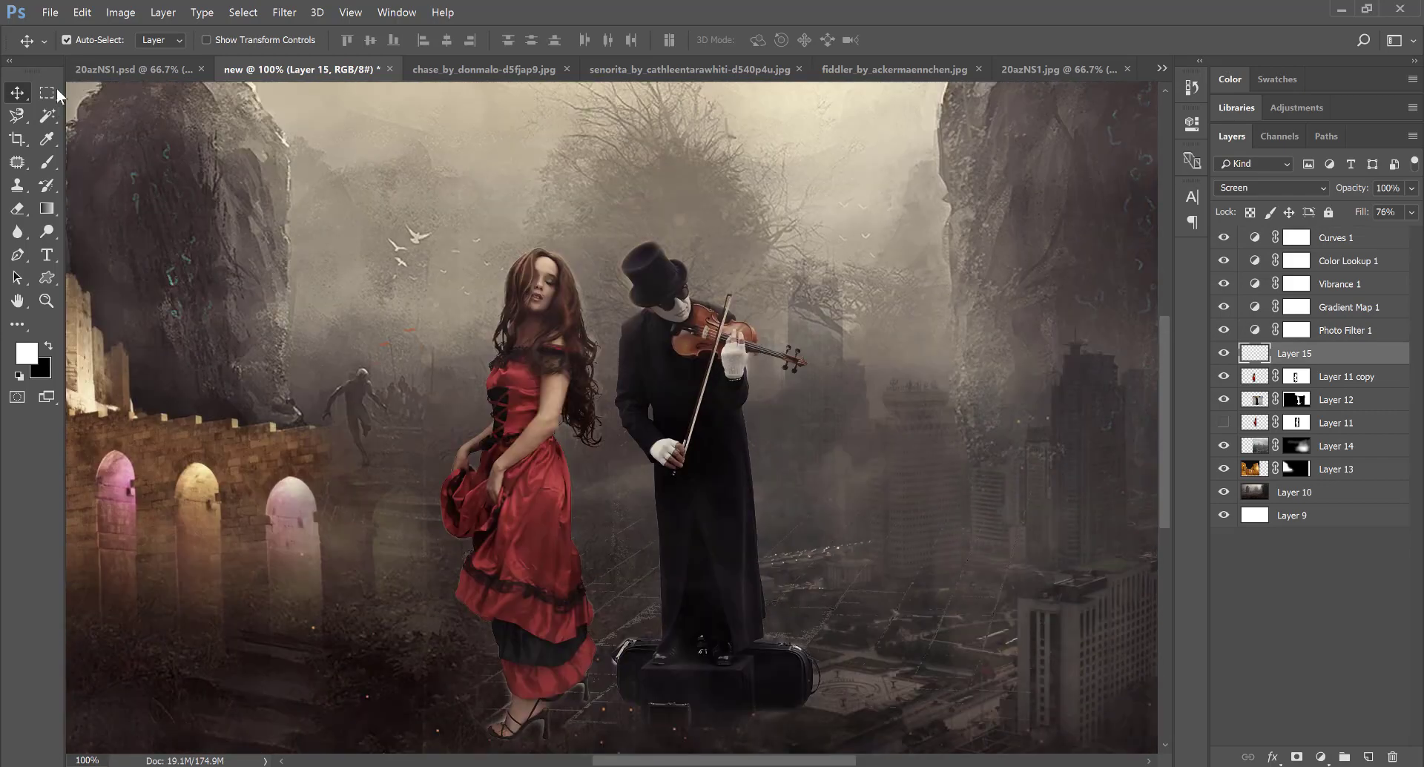
pyautogui.click(46, 298)
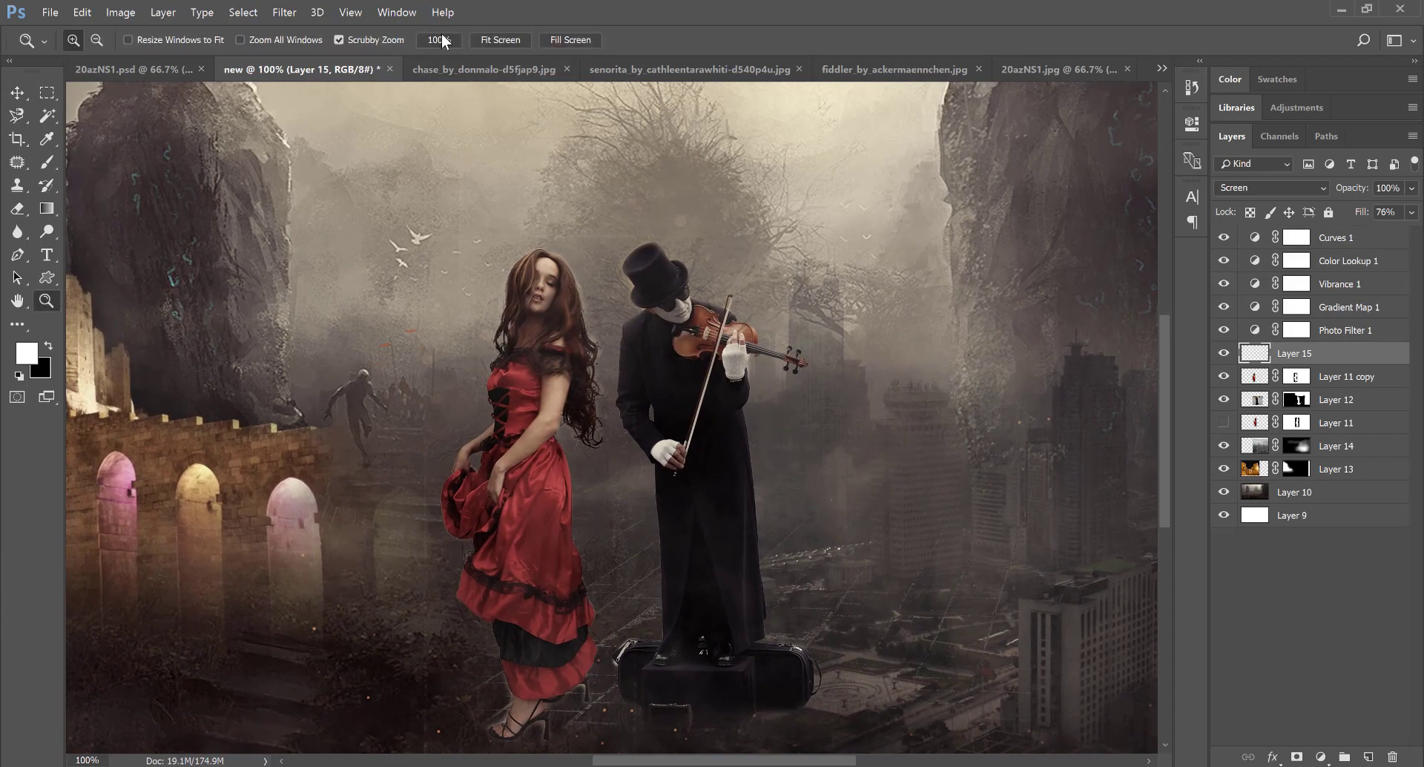
pyautogui.moveTo(704, 234)
pyautogui.mouseDown()
pyautogui.moveTo(575, 234)
pyautogui.moveTo(593, 236)
pyautogui.moveTo(603, 292)
pyautogui.mouseUp()
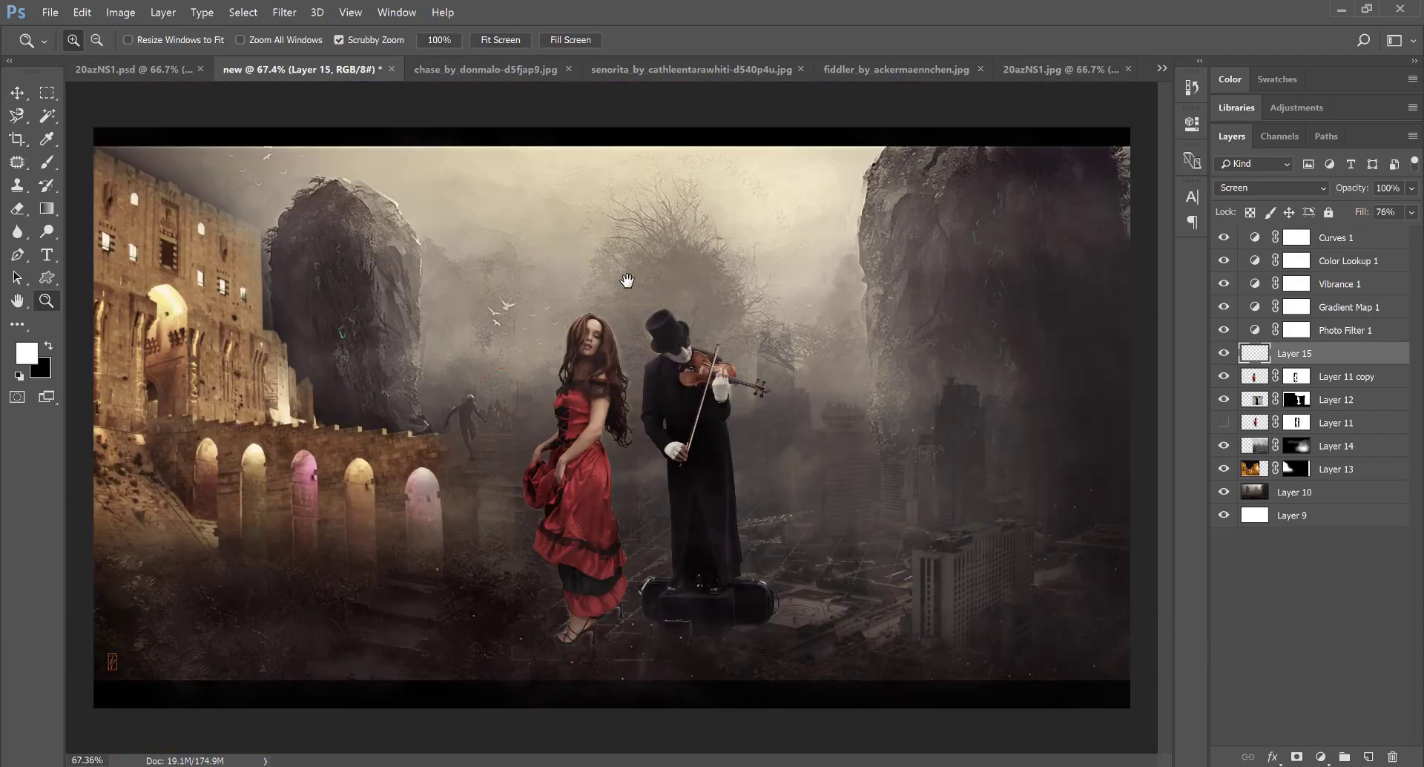
pyautogui.press('b')
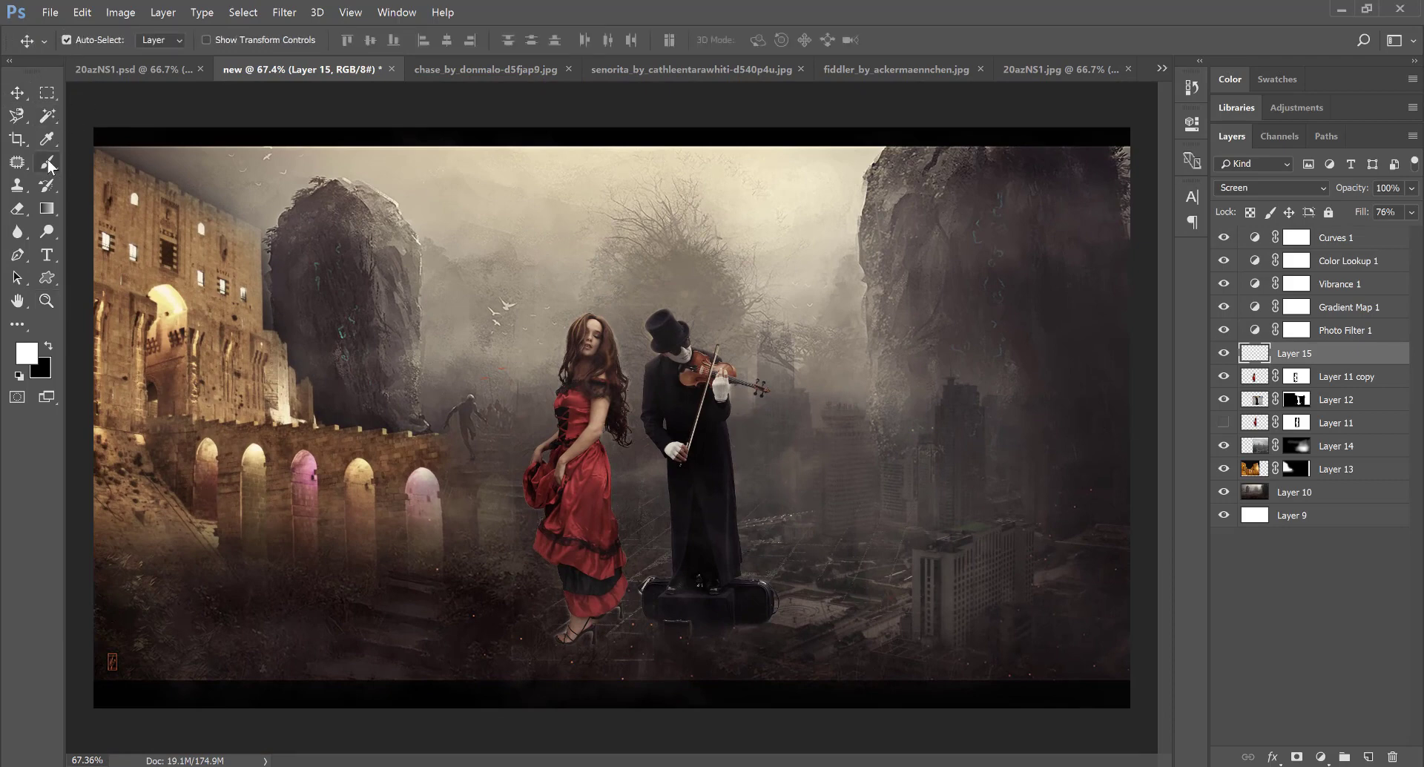
# - Choose the 966 px rain brush and paint rain streaks on new Layer 16 from castle to right rock
pyautogui.click(94, 40)
pyautogui.scroll(-2, 232, 301)
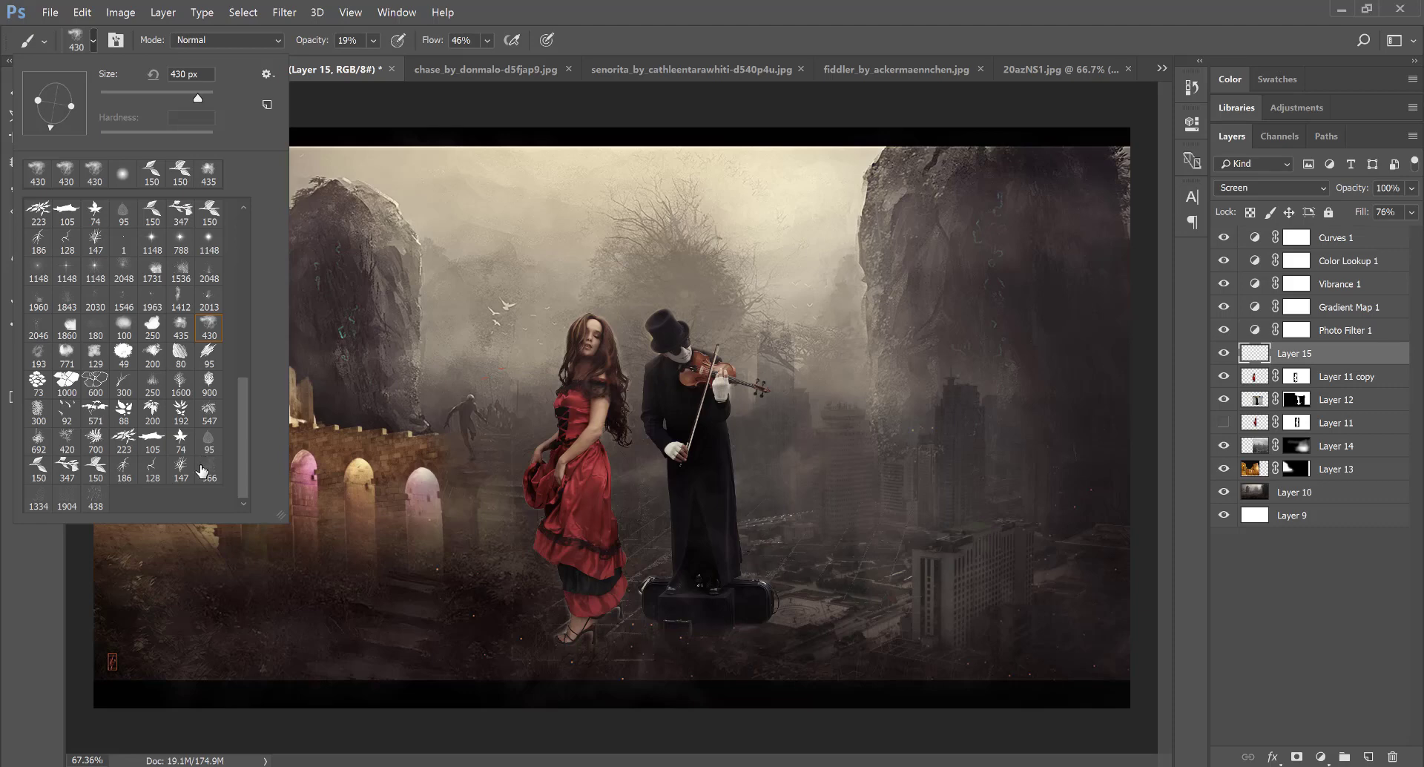
pyautogui.click(210, 472)
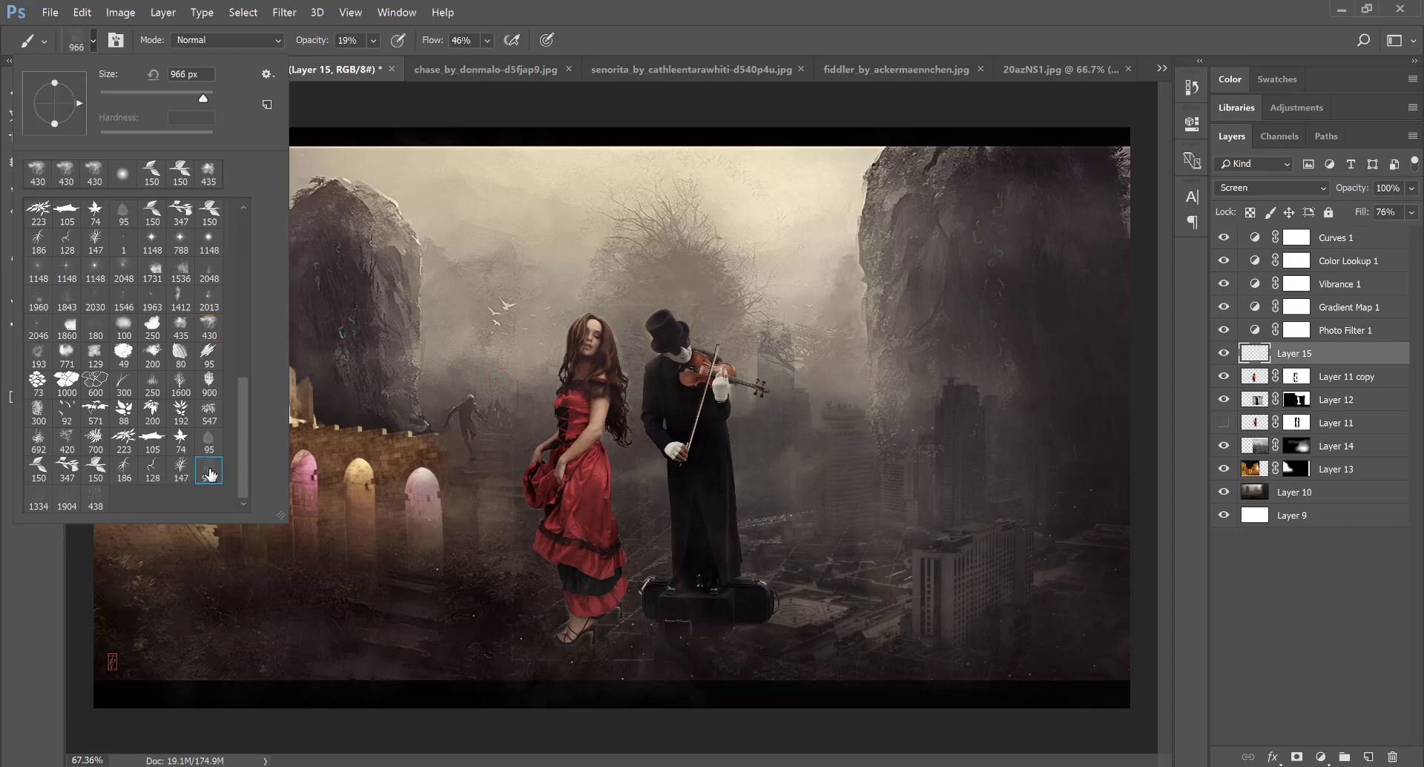
pyautogui.click(629, 44)
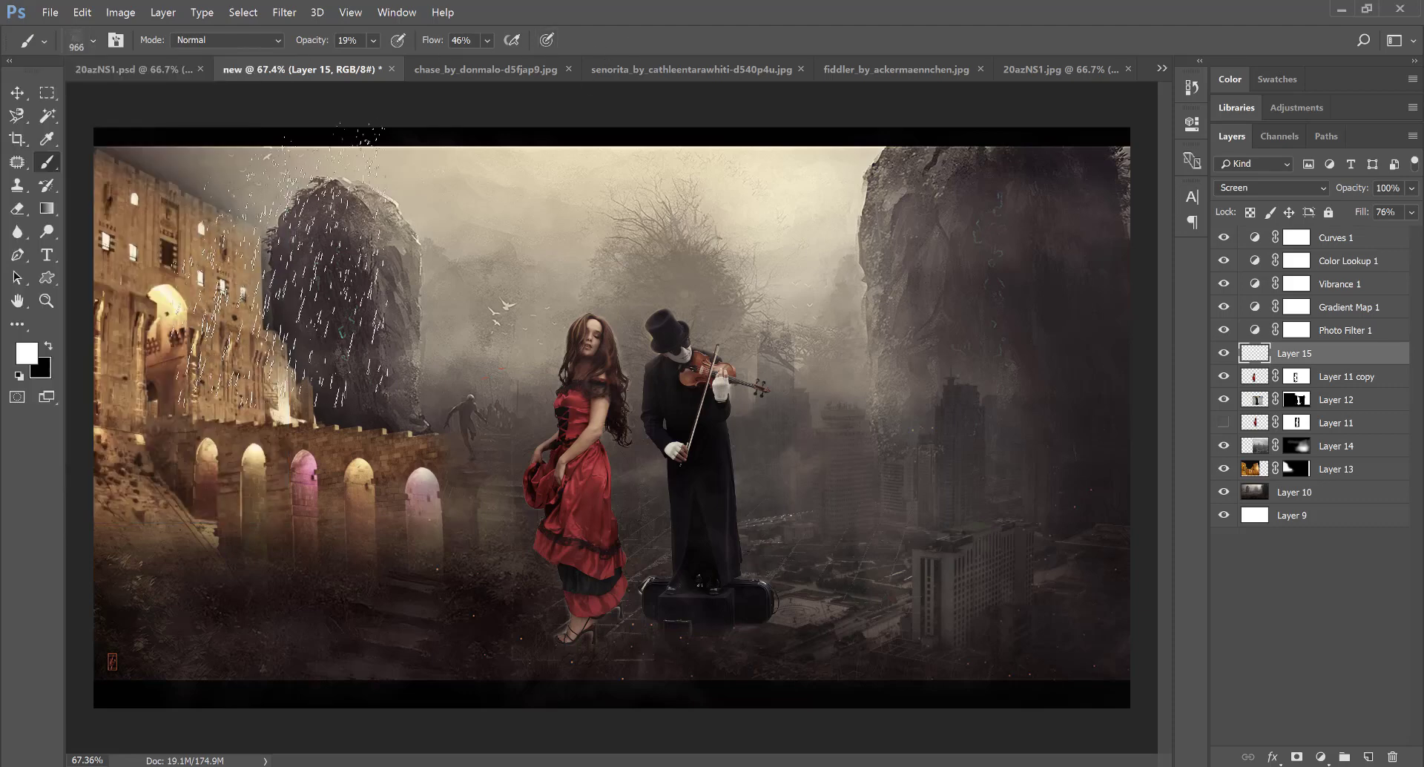
pyautogui.click(1368, 757)
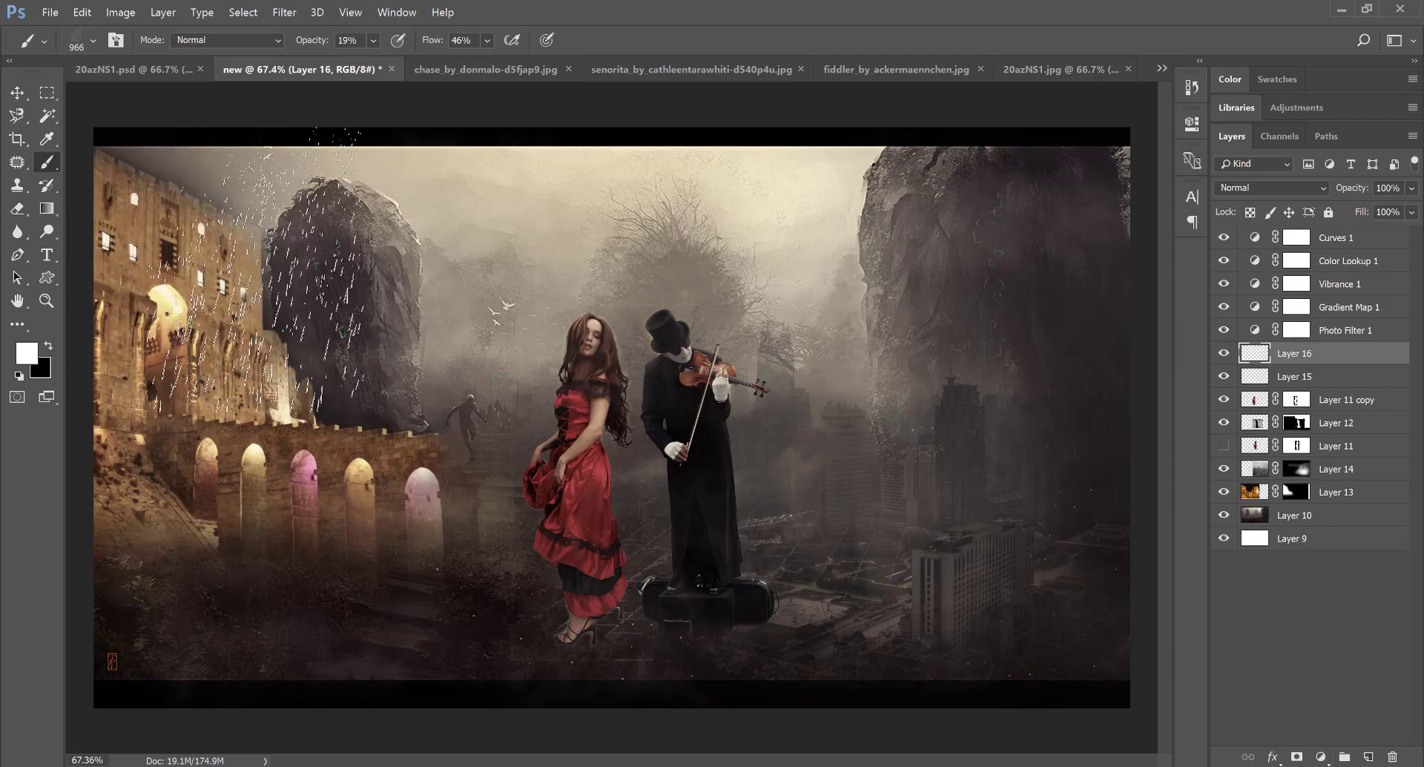
pyautogui.moveTo(909, 274); pyautogui.dragTo(660, 511)
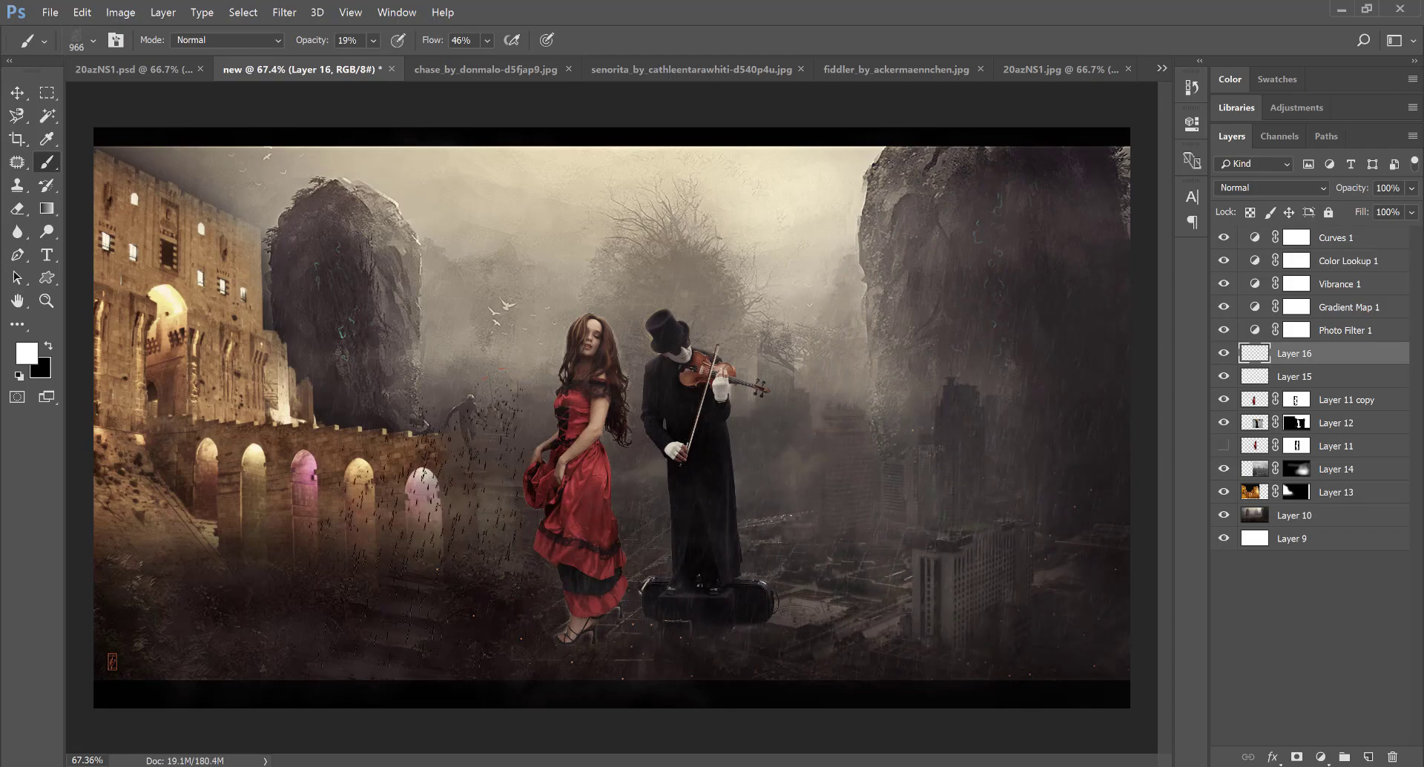
pyautogui.moveTo(282, 222)
pyautogui.mouseDown()
pyautogui.moveTo(1068, 364)
pyautogui.moveTo(738, 282)
pyautogui.mouseUp()
# - Add a Curves 2 adjustment layer with the Darker (RGB) preset, left unclipped to darken everything
pyautogui.click(1320, 756)
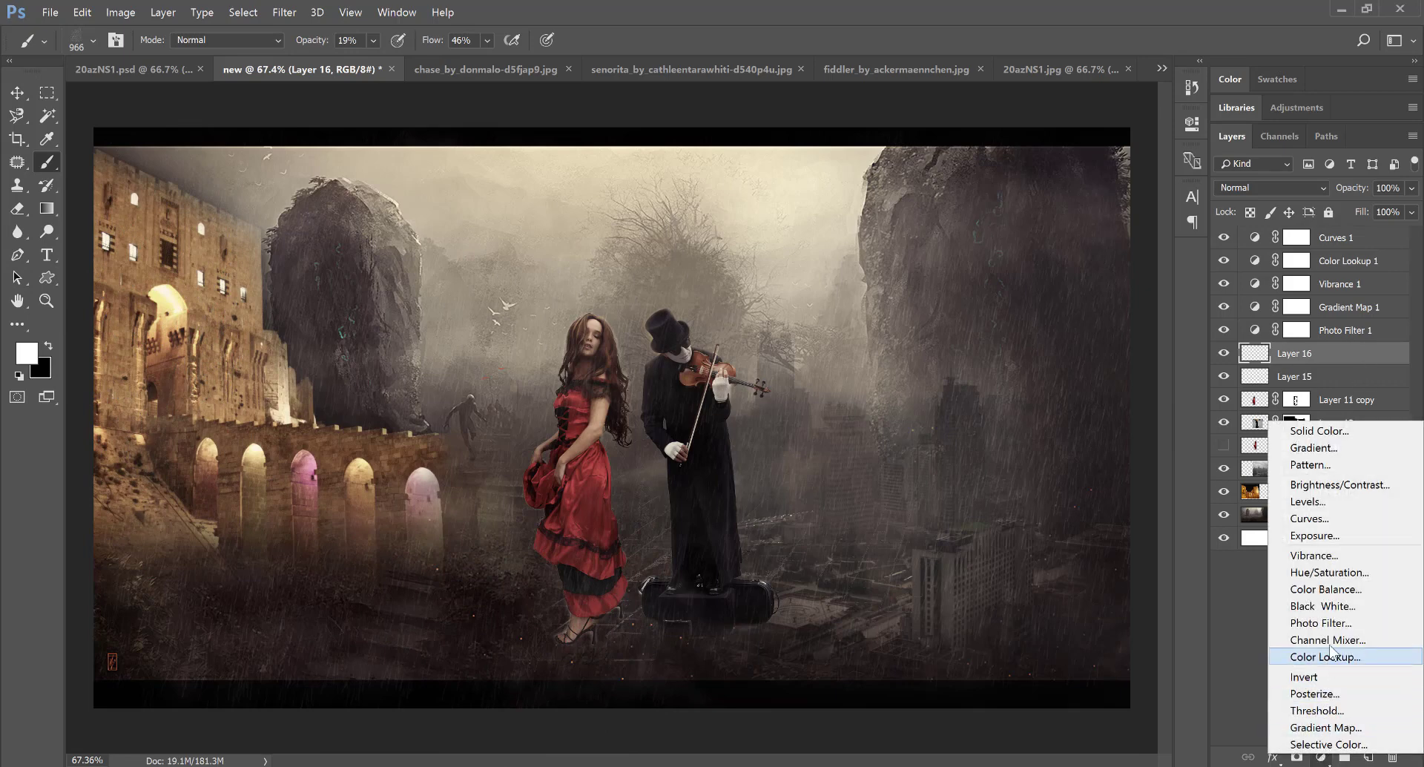
pyautogui.click(1342, 519)
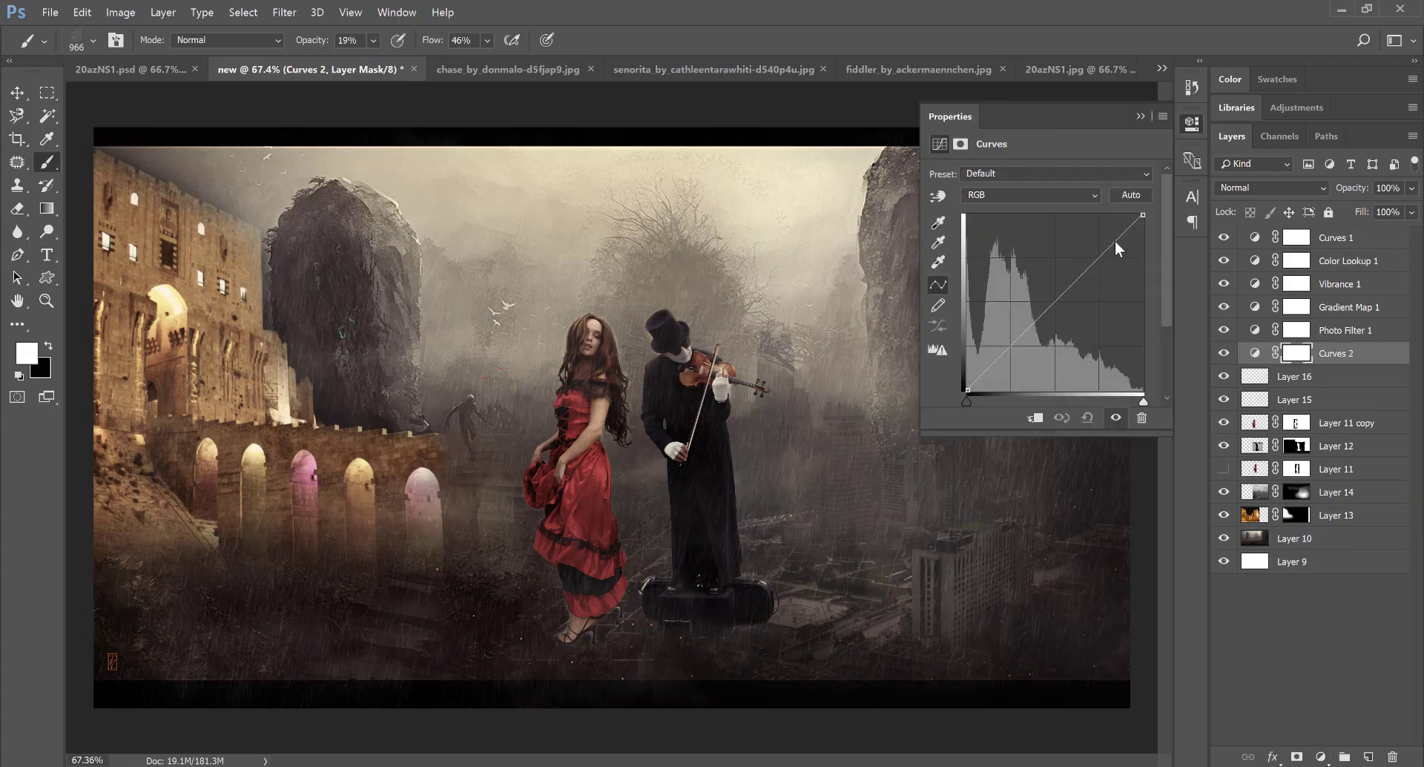
pyautogui.click(1129, 170)
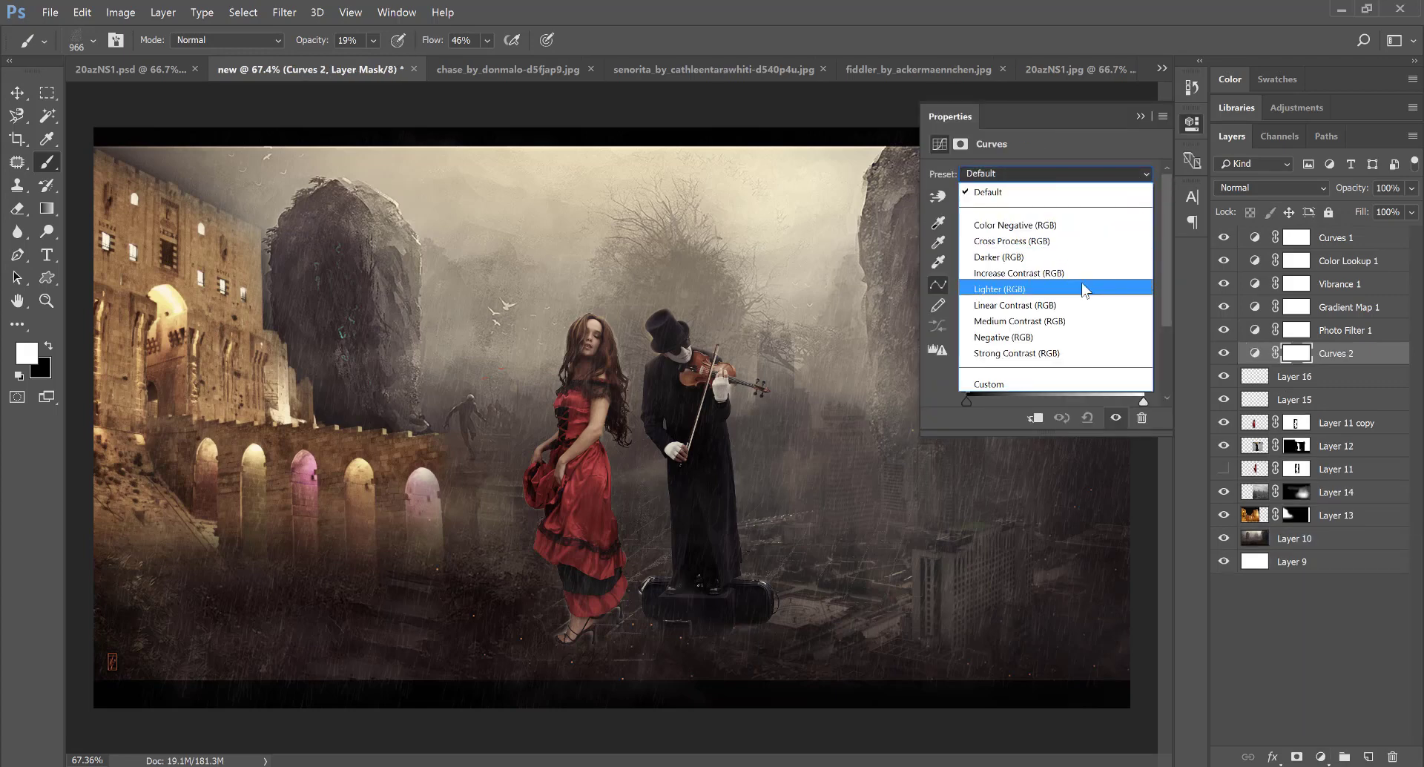
pyautogui.click(1081, 258)
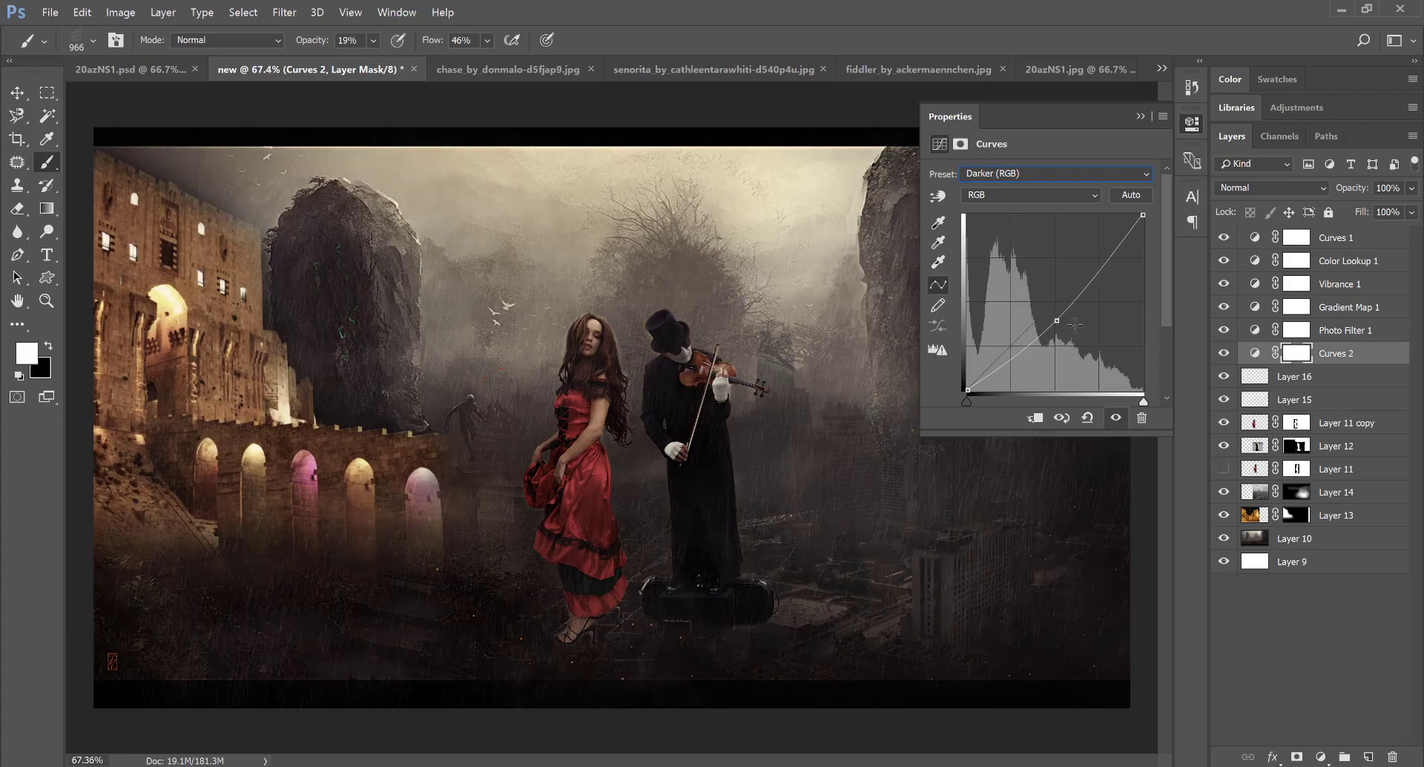
pyautogui.click(1141, 115)
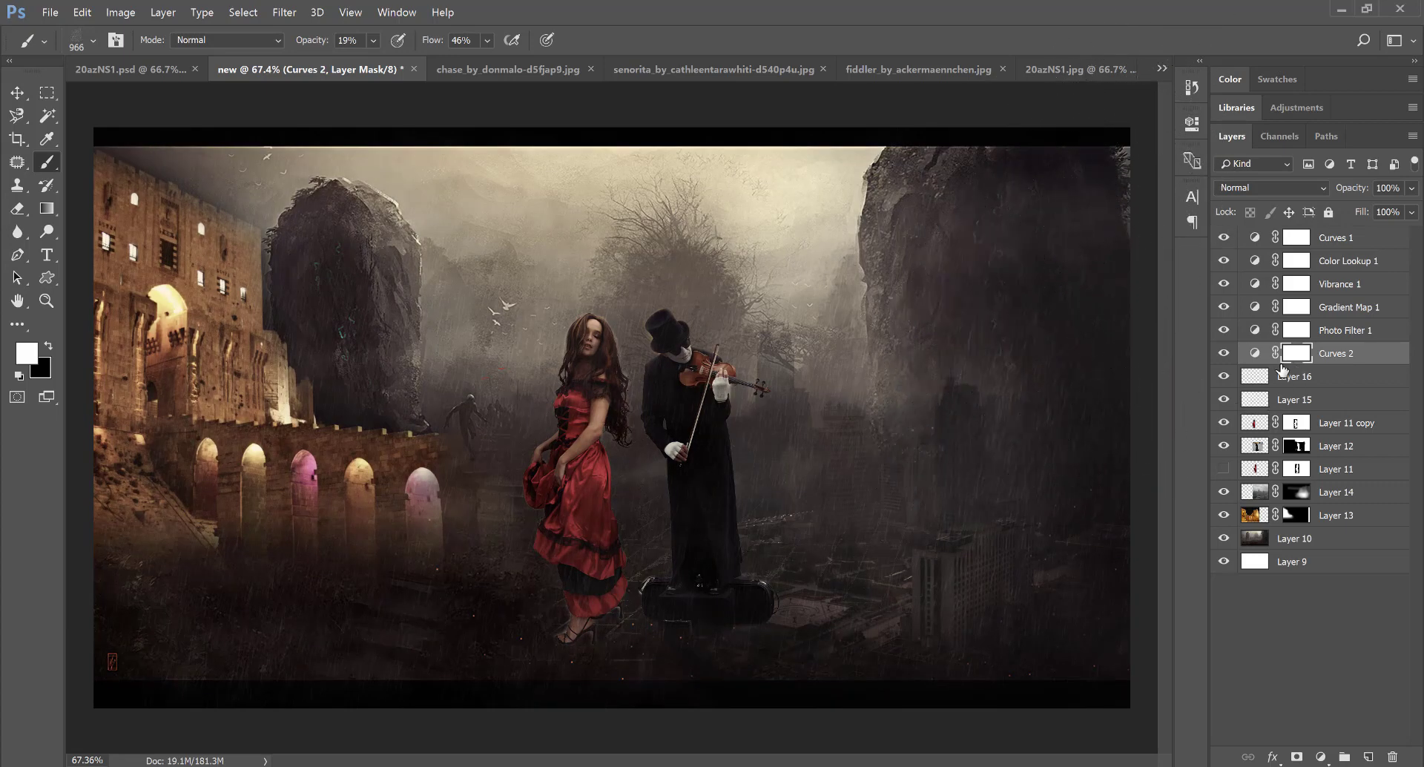
pyautogui.doubleClick(1255, 353)
pyautogui.click(1035, 419)
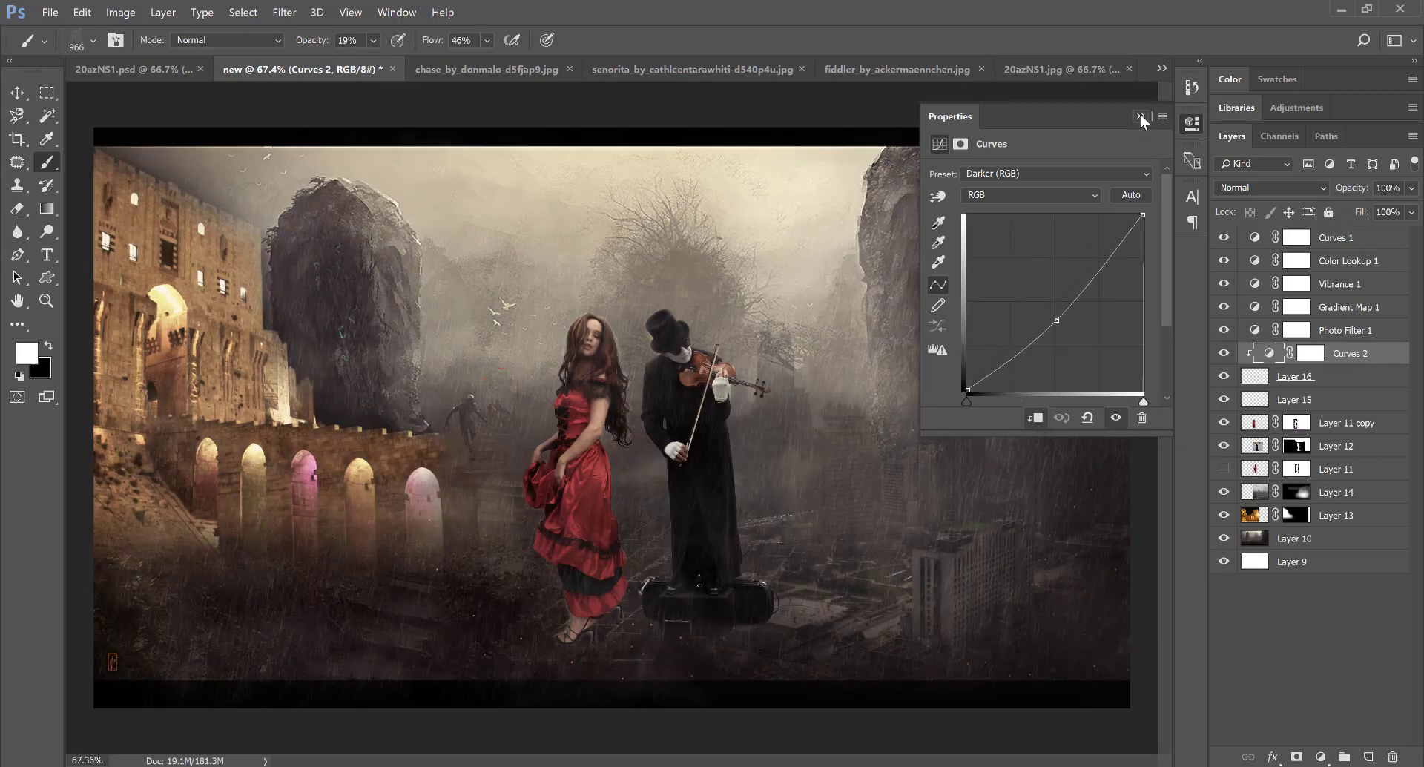
pyautogui.click(1036, 418)
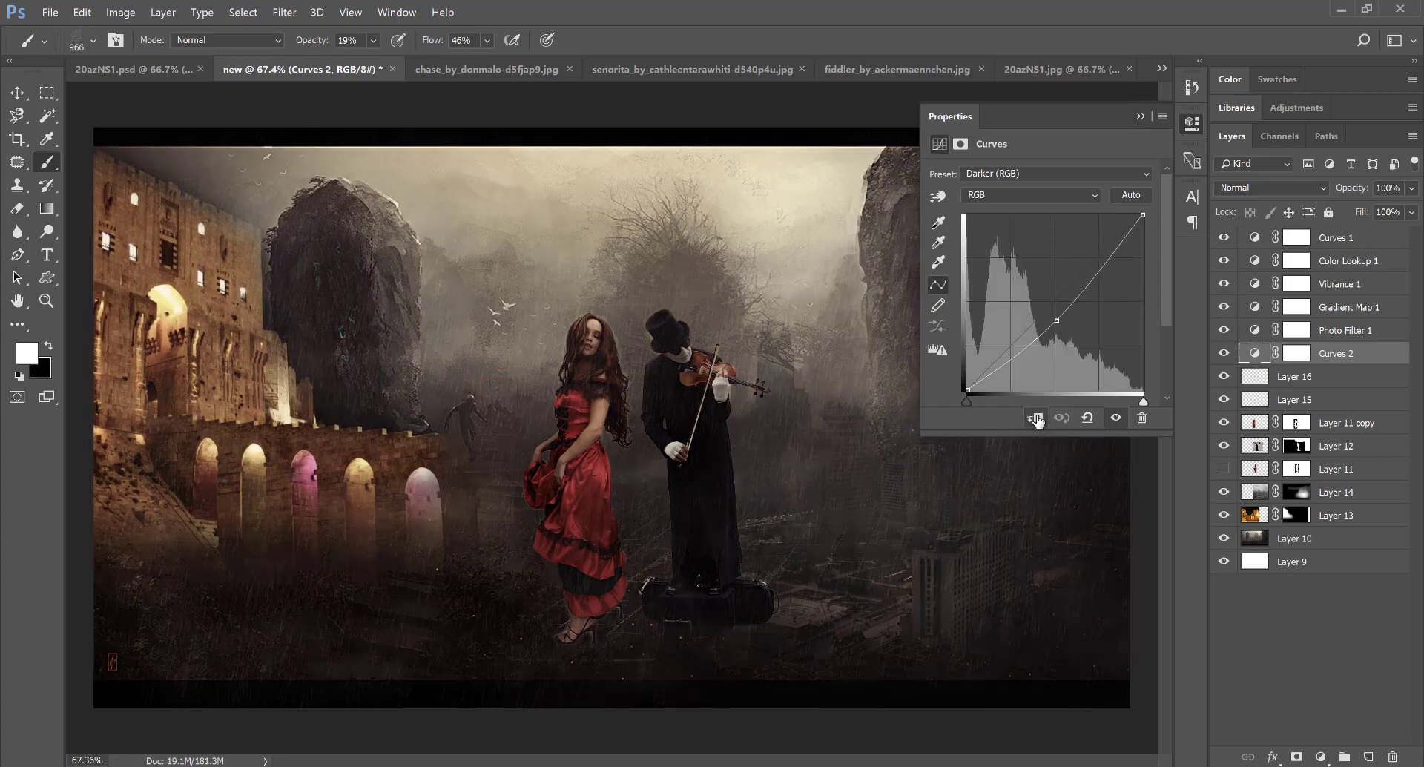
pyautogui.click(1140, 116)
# - Apply Levels to rain Layer 16, raising the black input to 51
pyautogui.click(1293, 381)
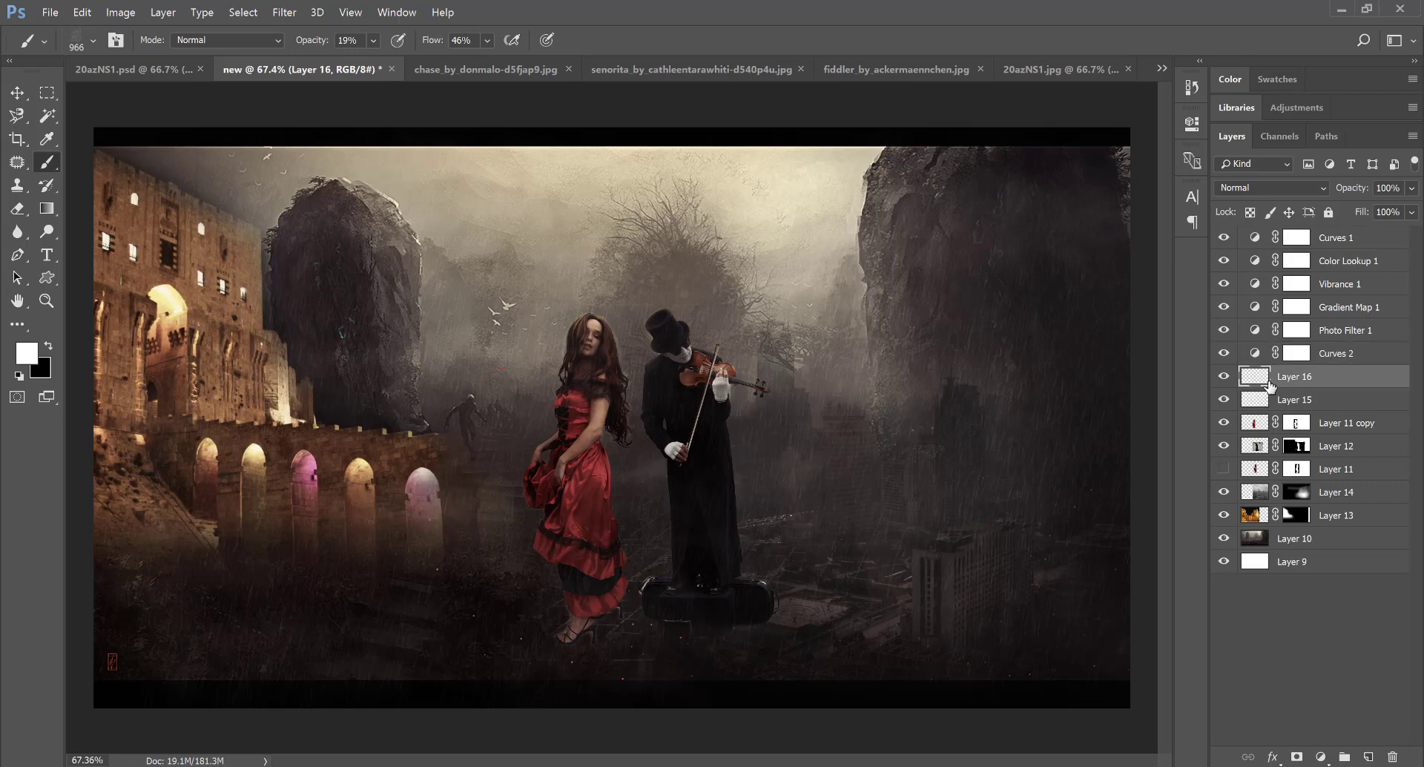
pyautogui.press('v')
pyautogui.press('ctrl')
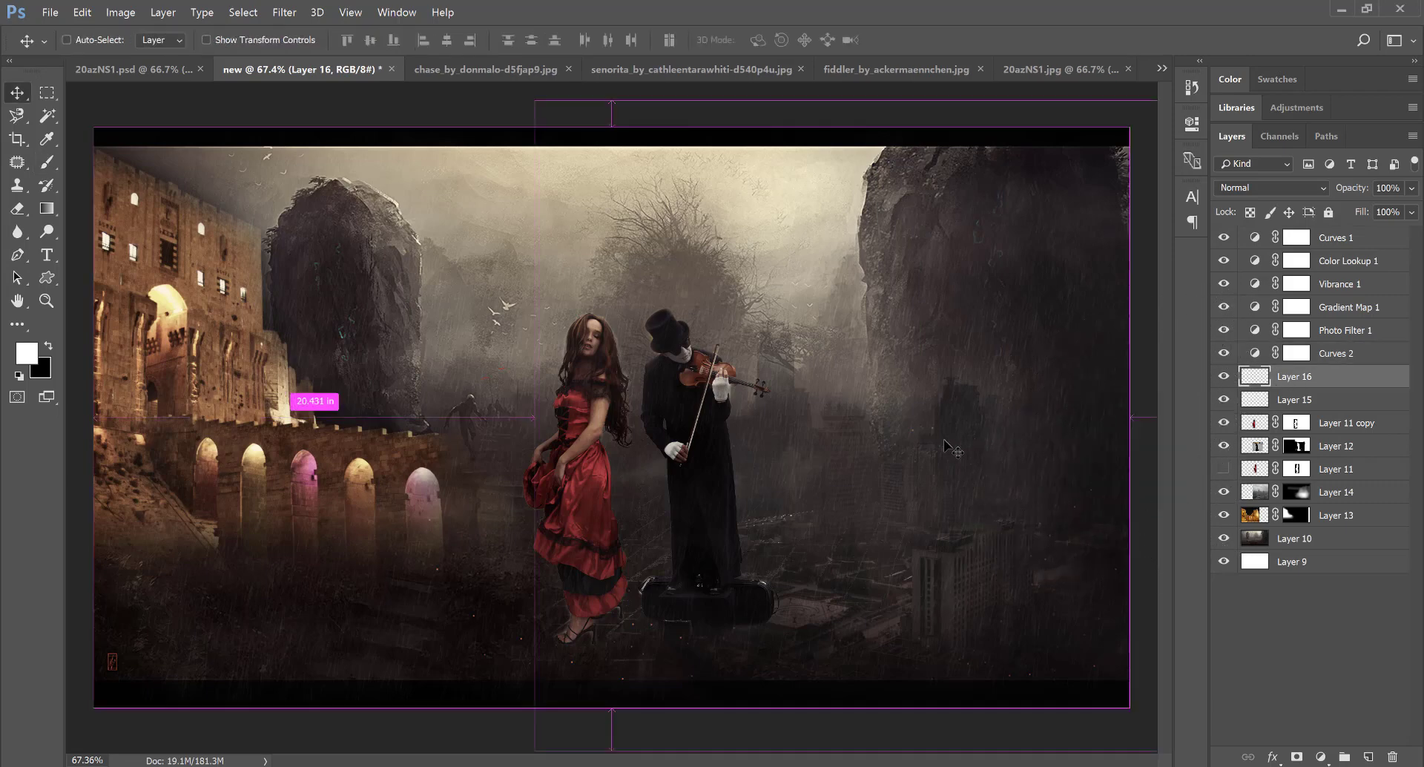
pyautogui.hotkey('ctrl', 'l')
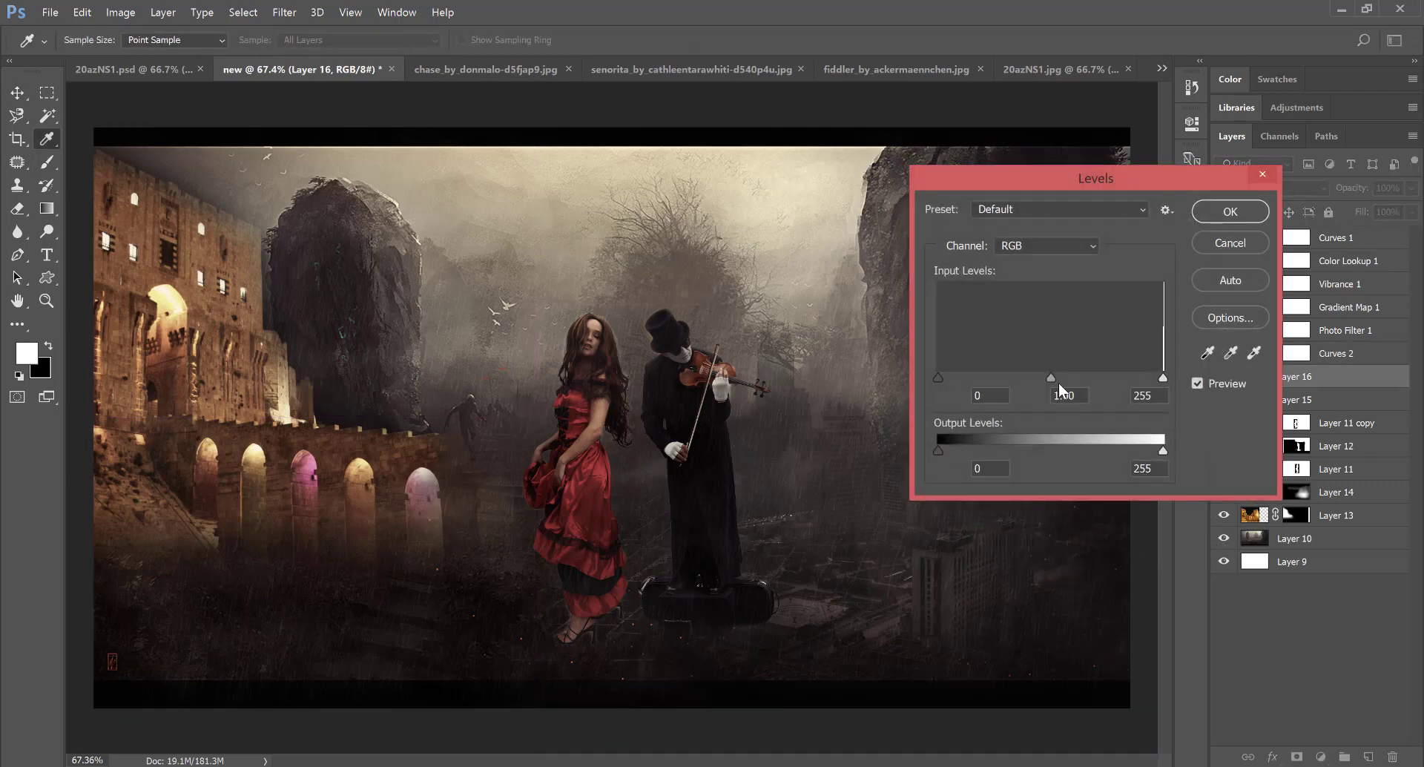
pyautogui.moveTo(940, 380); pyautogui.dragTo(1047, 385)
pyautogui.click(1253, 215)
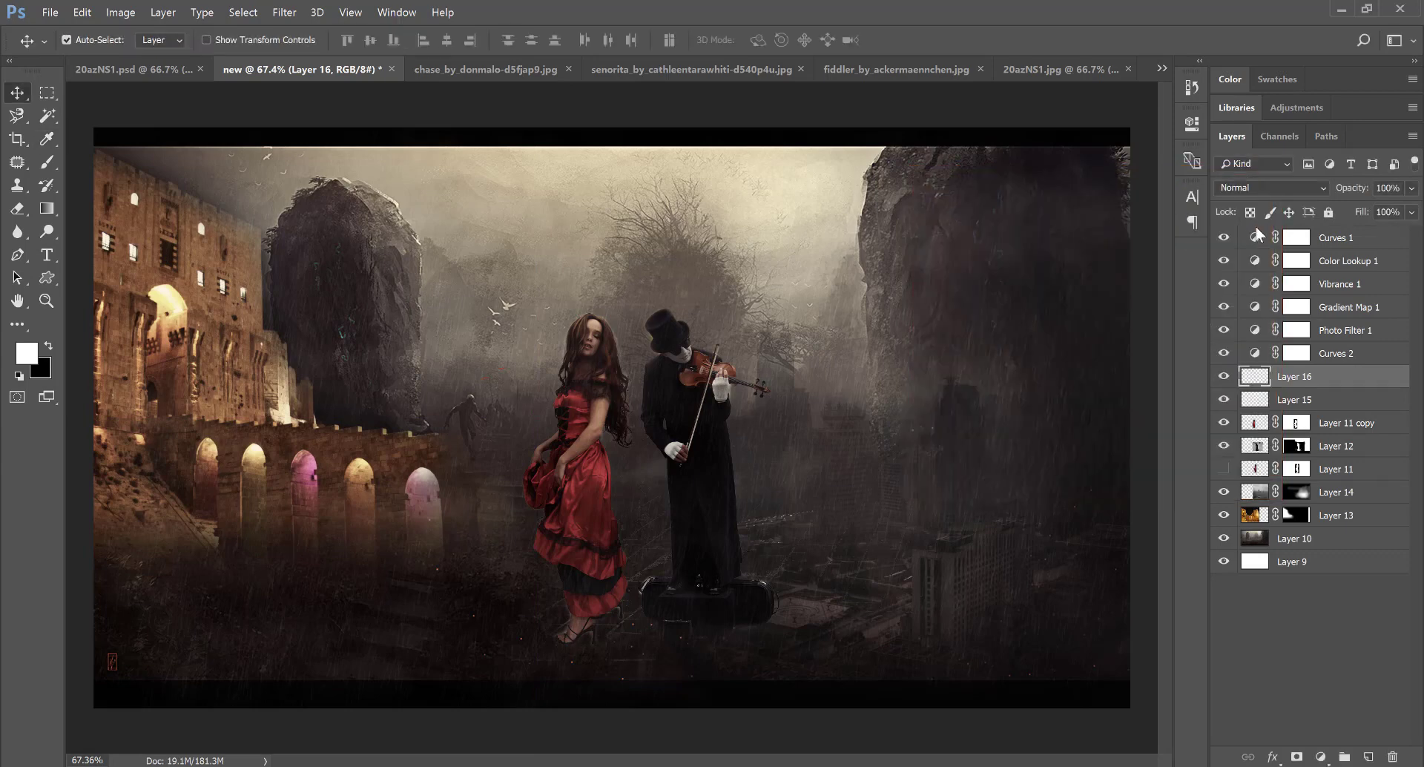
# - Duplicate Layer 16, then duplicate both rain layers again to get four rain layers
pyautogui.rightClick(1330, 380)
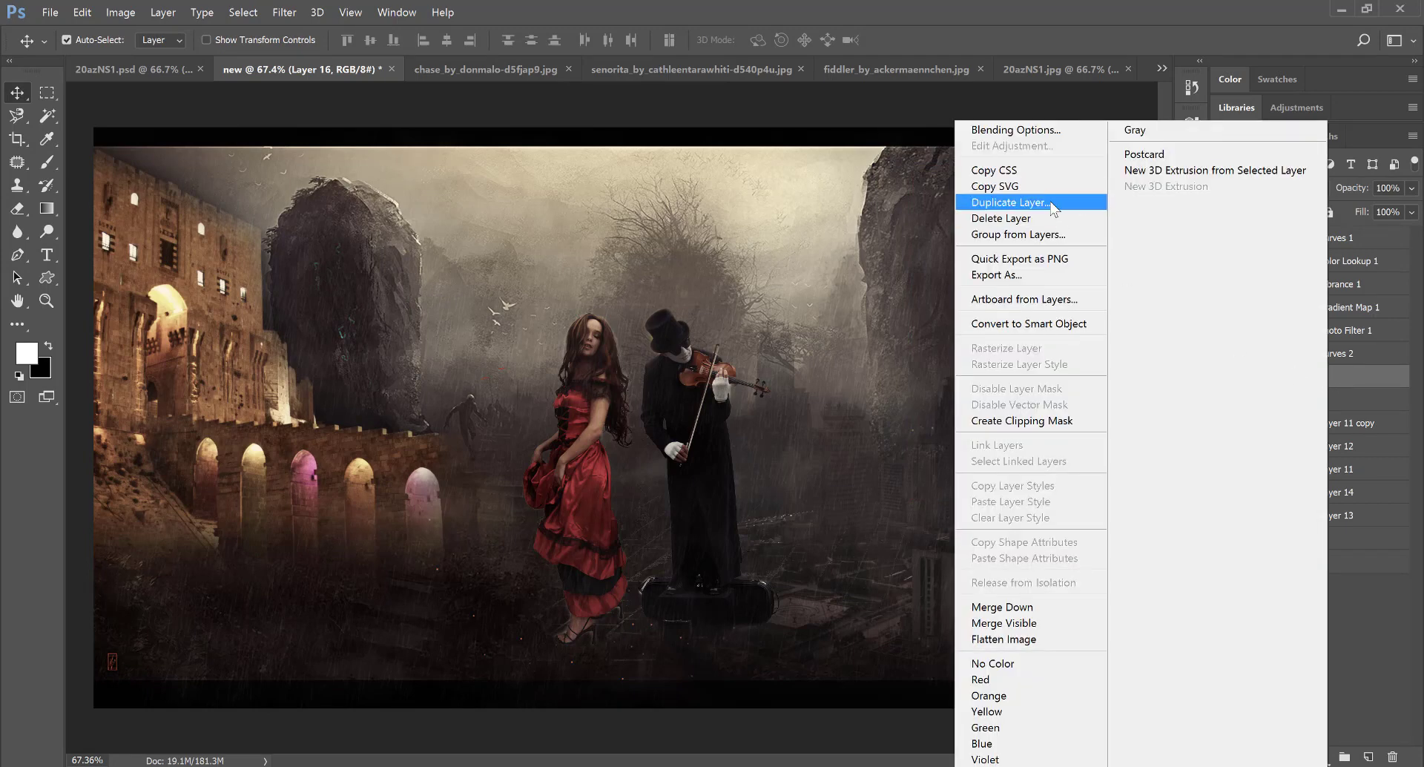
pyautogui.click(987, 194)
pyautogui.click(721, 293)
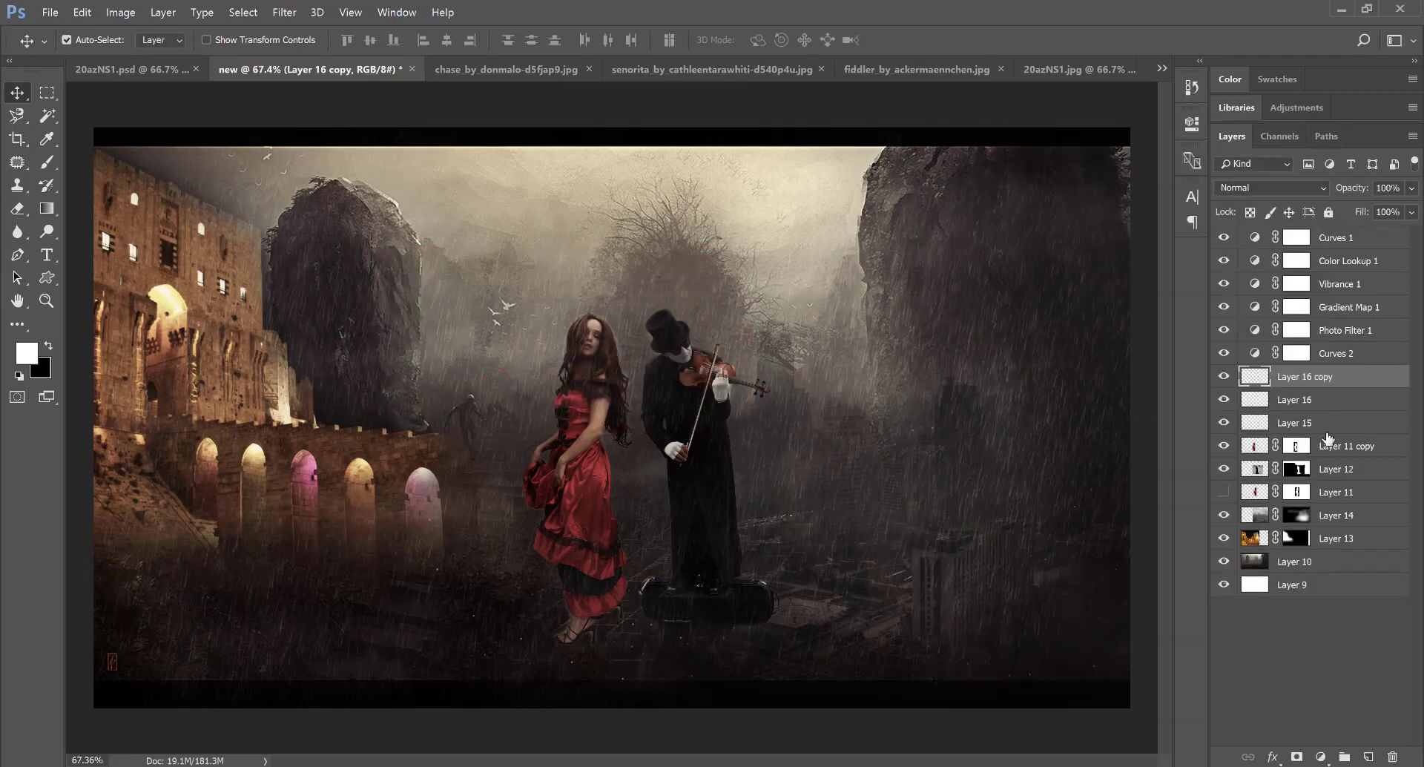
pyautogui.keyDown('shift'); pyautogui.click(1343, 400); pyautogui.keyUp('shift')
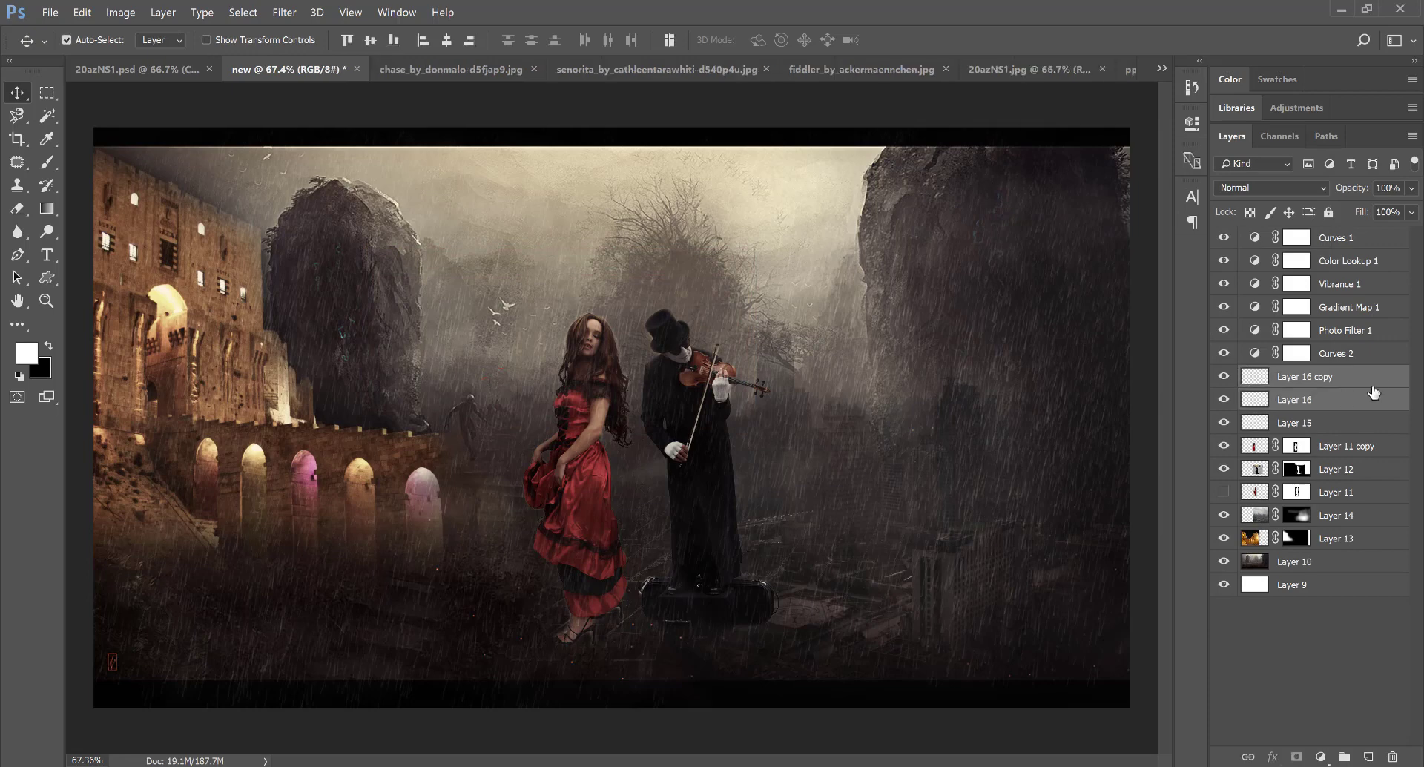
pyautogui.rightClick(1369, 385)
pyautogui.click(1053, 208)
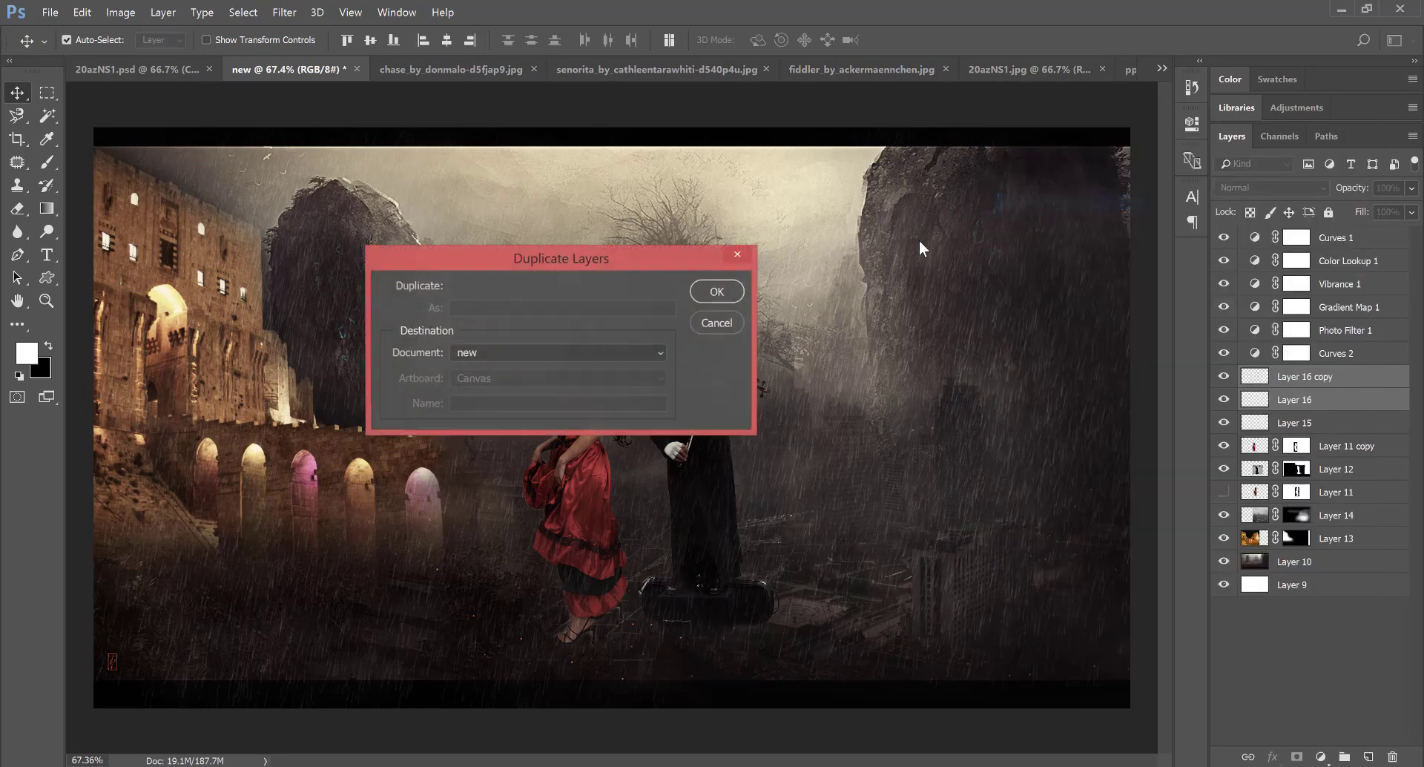
pyautogui.click(716, 291)
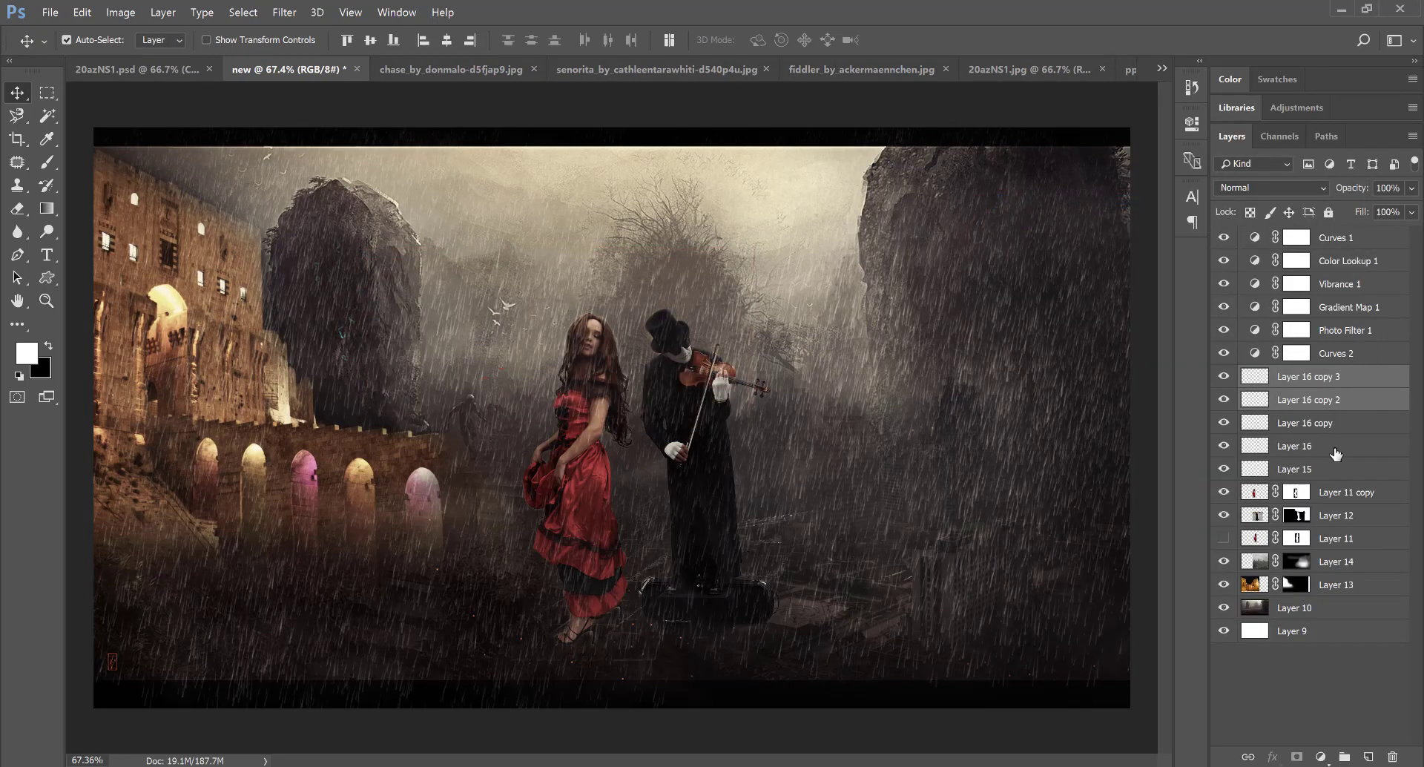
# - Merge Layer 16 and its three copies into a single Layer 16 copy 3
pyautogui.keyDown('shift'); pyautogui.click(1360, 444); pyautogui.keyUp('shift')
pyautogui.keyDown('shift'); pyautogui.click(1374, 381); pyautogui.keyUp('shift')
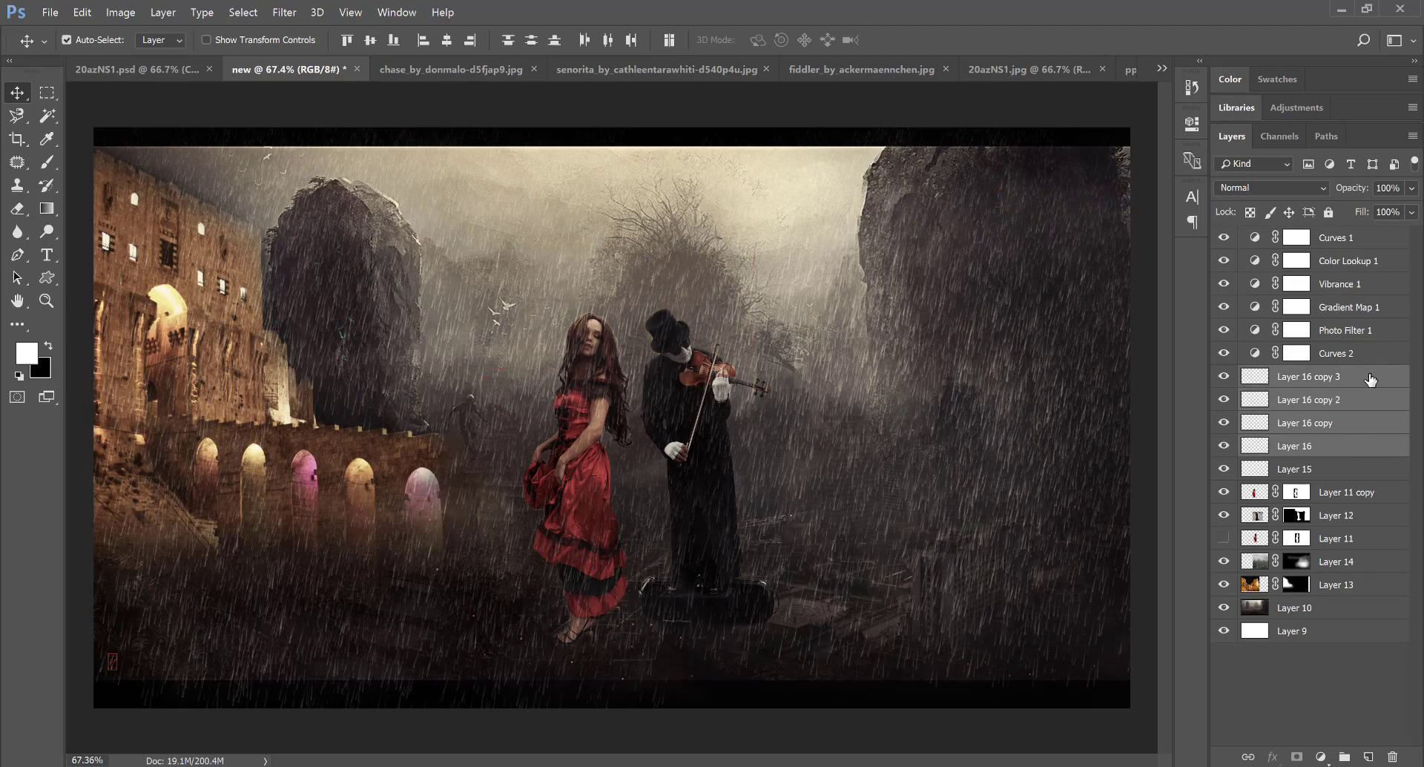
pyautogui.rightClick(1374, 381)
pyautogui.click(1034, 607)
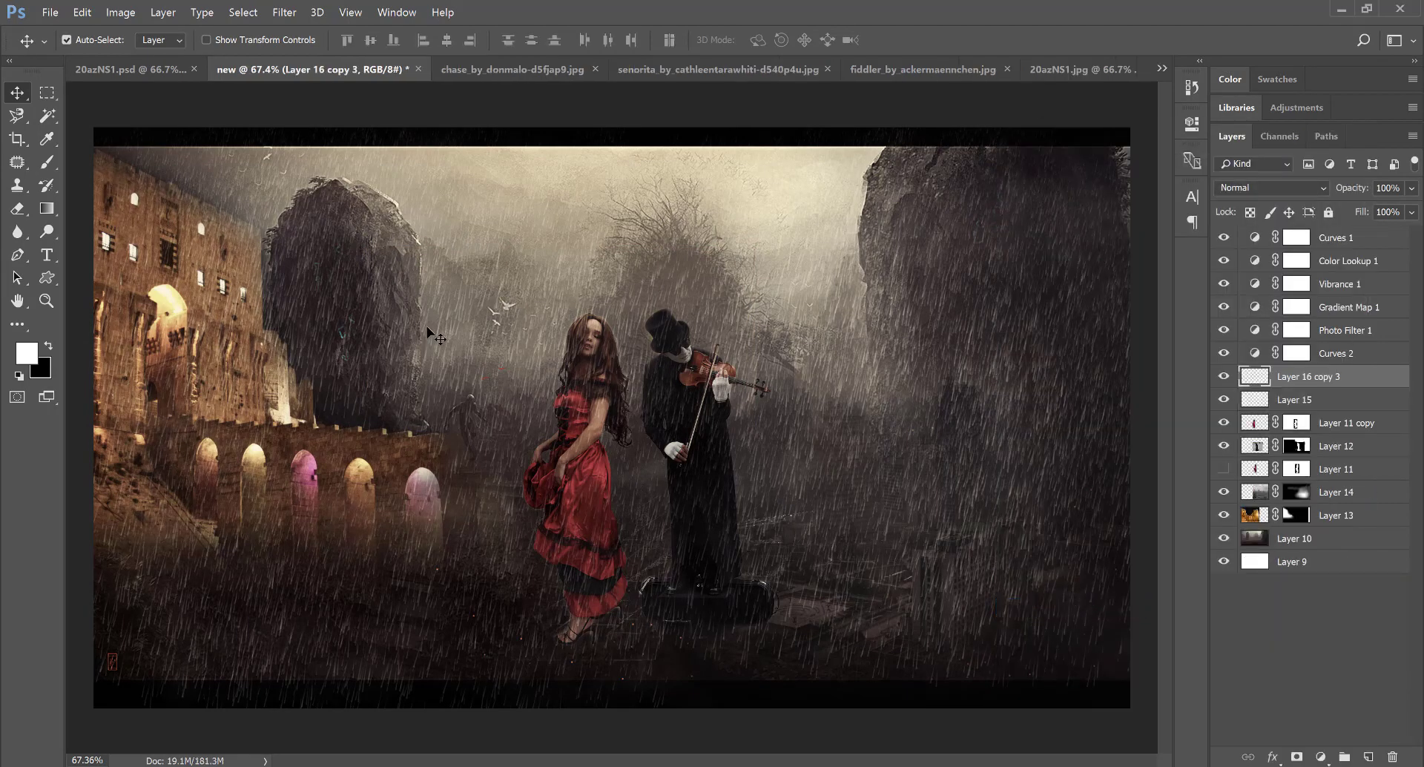
# - Delete the rain inside the top and bottom black bars, then deselect
pyautogui.click(47, 92)
pyautogui.moveTo(1130, 711); pyautogui.dragTo(120, 677)
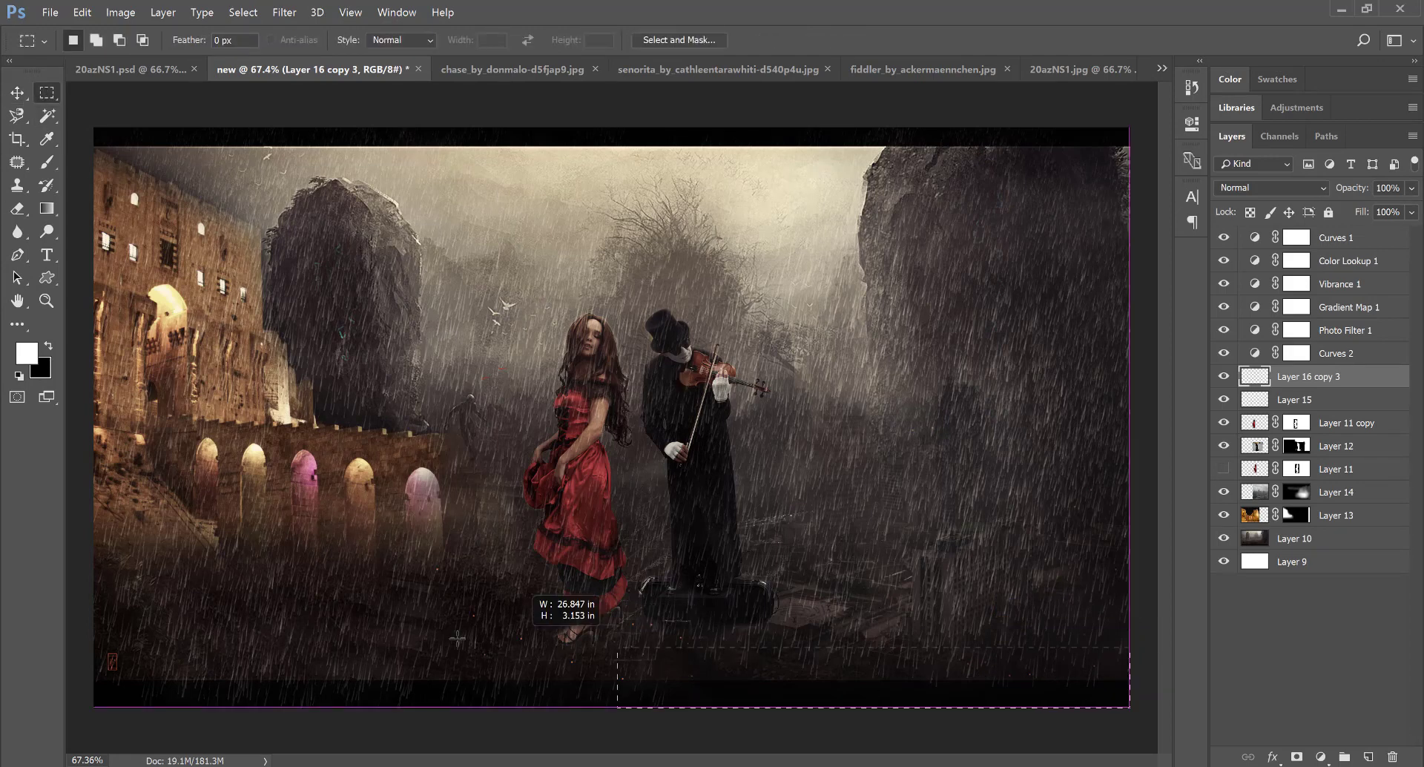
pyautogui.moveTo(112, 680); pyautogui.dragTo(79, 682)
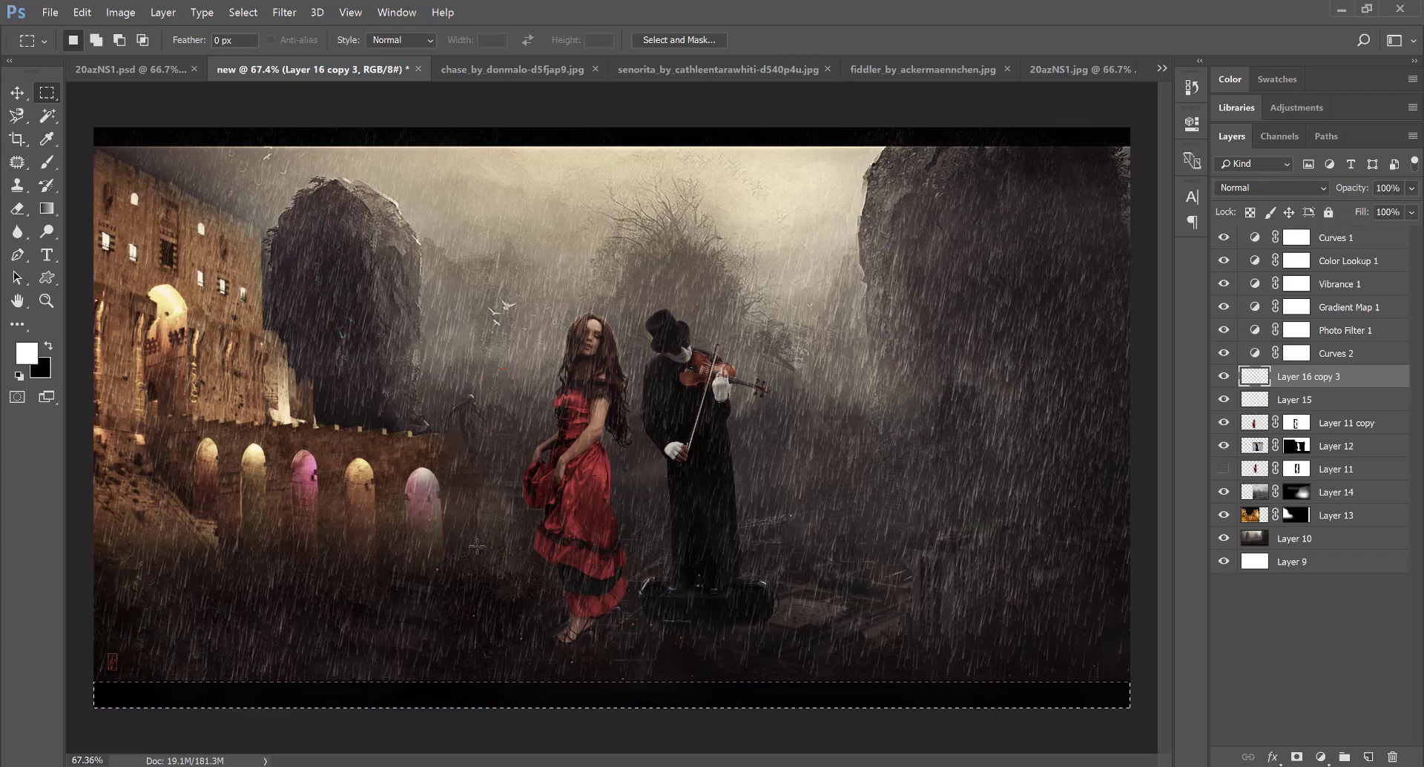
pyautogui.moveTo(1134, 147)
pyautogui.mouseDown()
pyautogui.moveTo(297, 57)
pyautogui.moveTo(31, 46)
pyautogui.mouseUp()
pyautogui.hotkey('ctrl', 'd')
pyautogui.press('v')
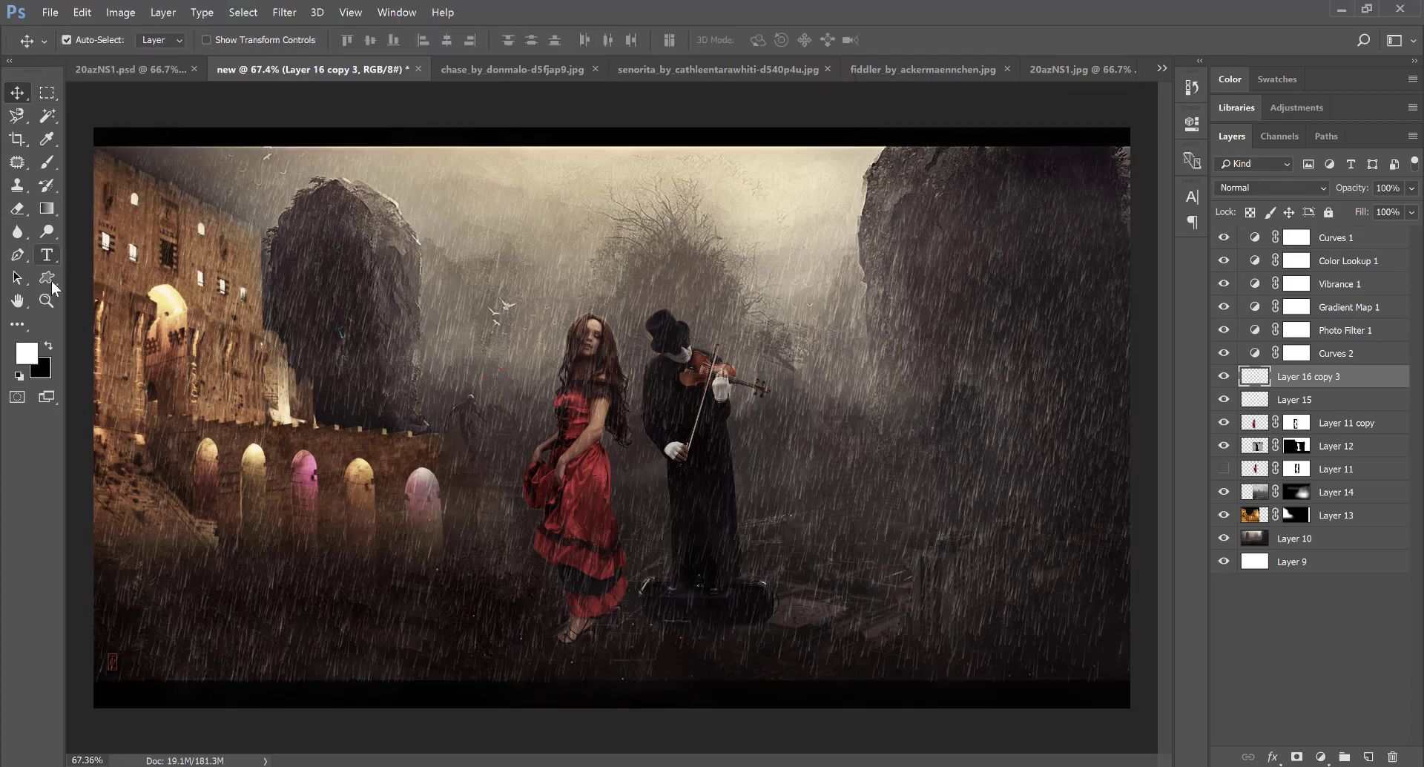
# - Inspect the rainy scene at 100% around the castle and arches, then zoom back out
pyautogui.doubleClick(43, 301)
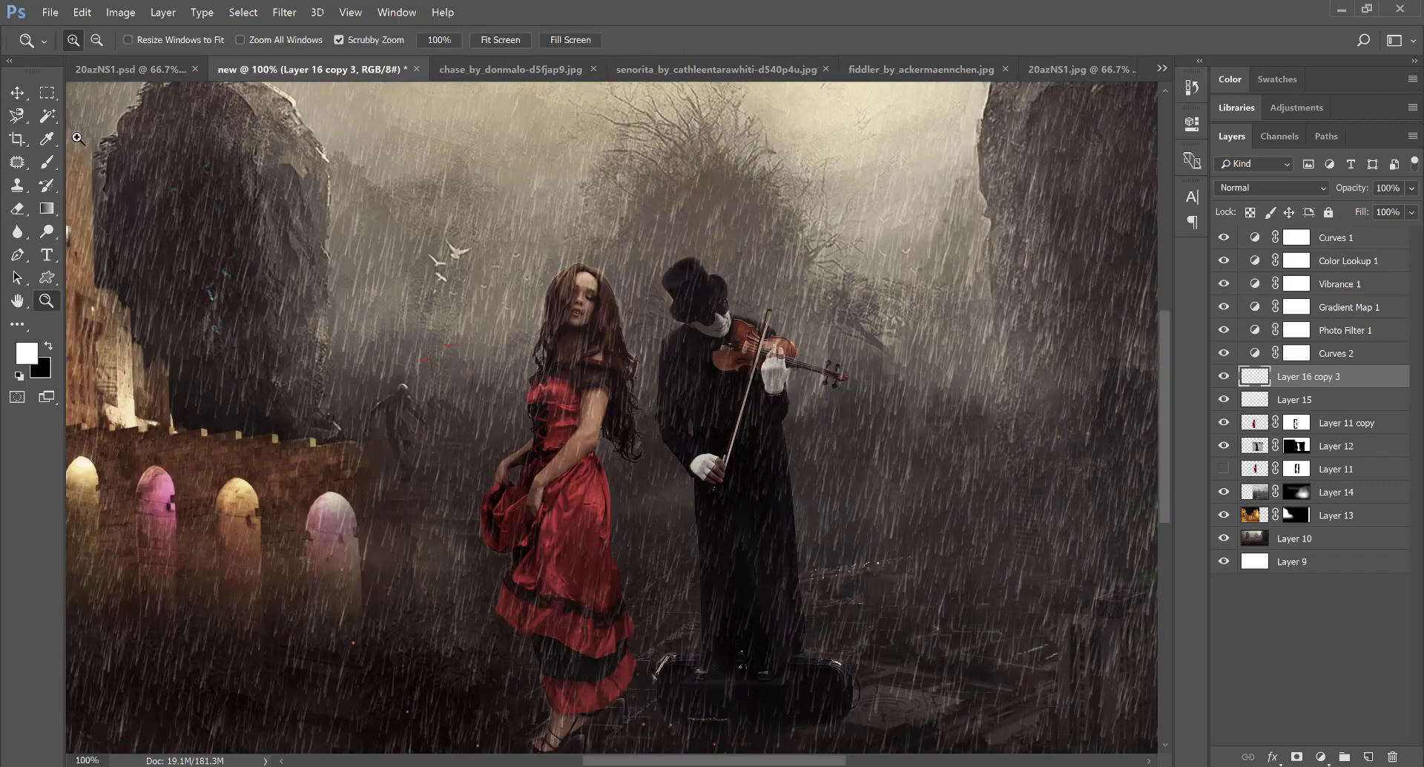
pyautogui.click(23, 94)
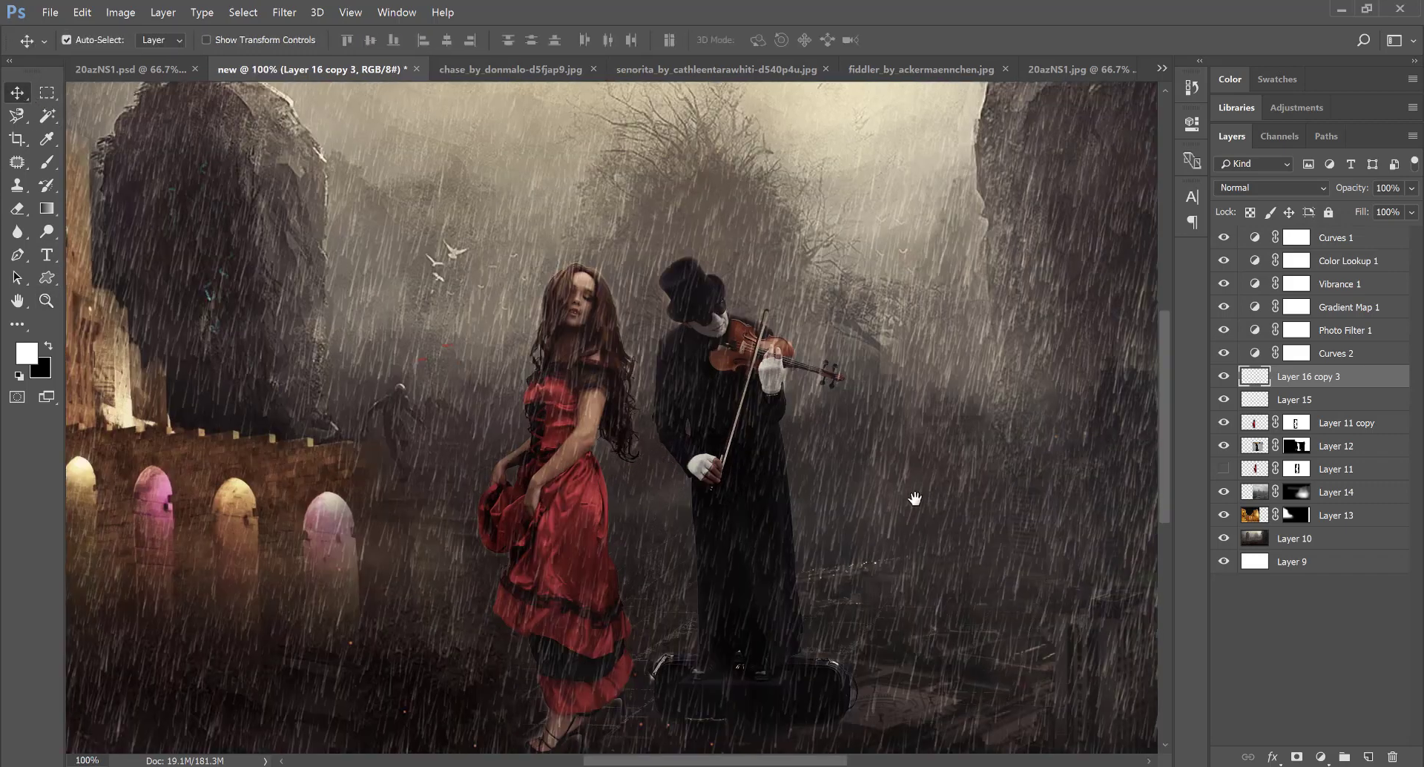
pyautogui.moveTo(915, 500)
pyautogui.mouseDown()
pyautogui.moveTo(795, 417)
pyautogui.moveTo(772, 509)
pyautogui.mouseUp()
pyautogui.moveTo(737, 408)
pyautogui.mouseDown()
pyautogui.moveTo(887, 468)
pyautogui.moveTo(637, 375)
pyautogui.mouseUp()
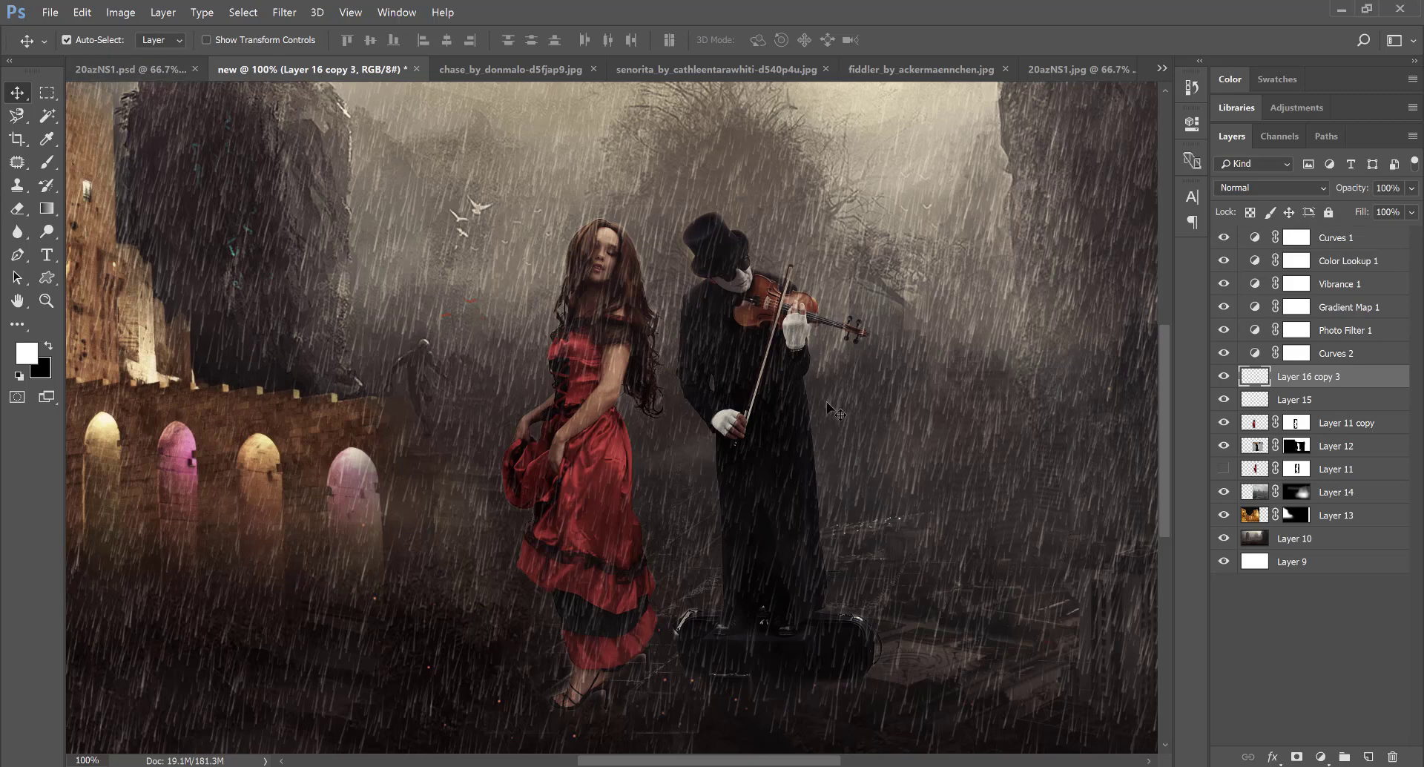
pyautogui.hotkey('ctrl', '-')
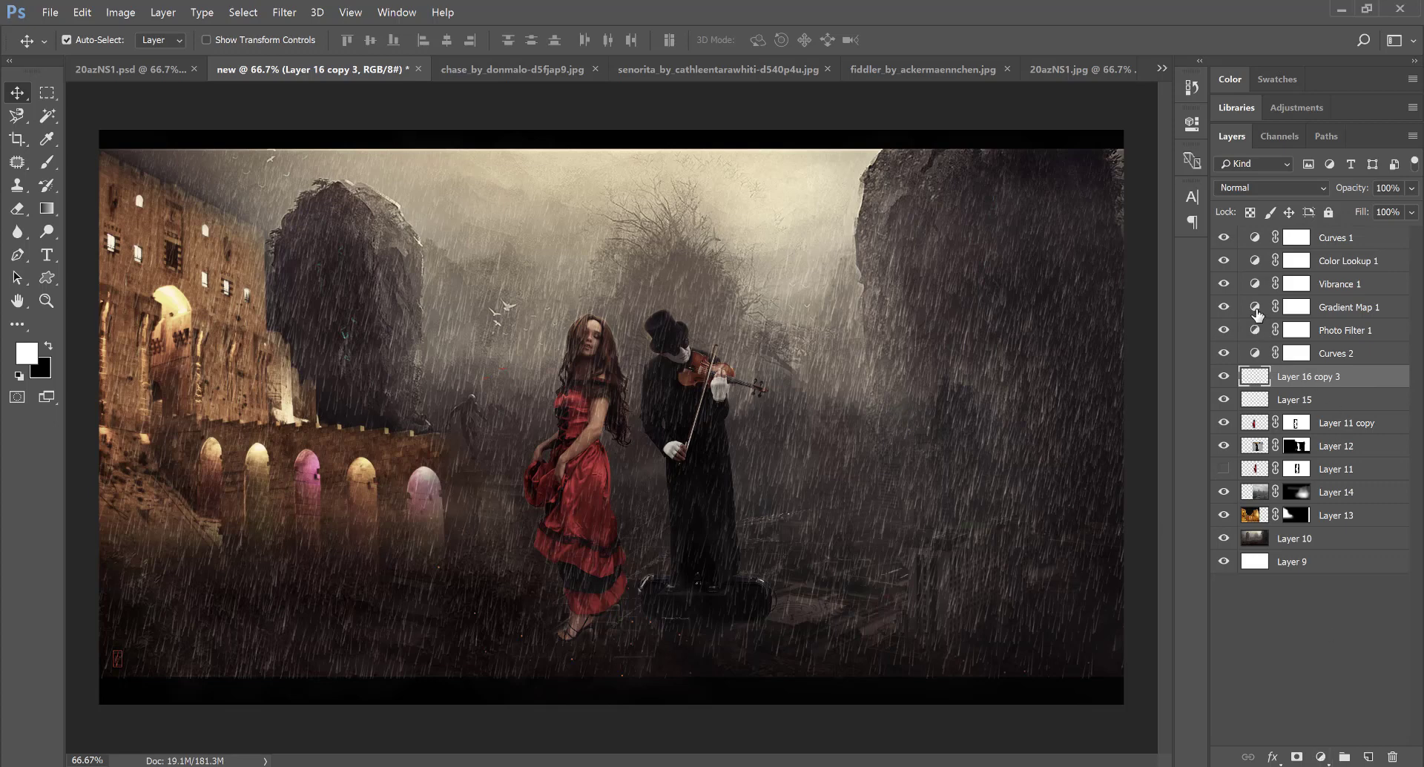
# - Add a Levels adjustment layer with black input 14 and gamma 1.15
pyautogui.click(1321, 757)
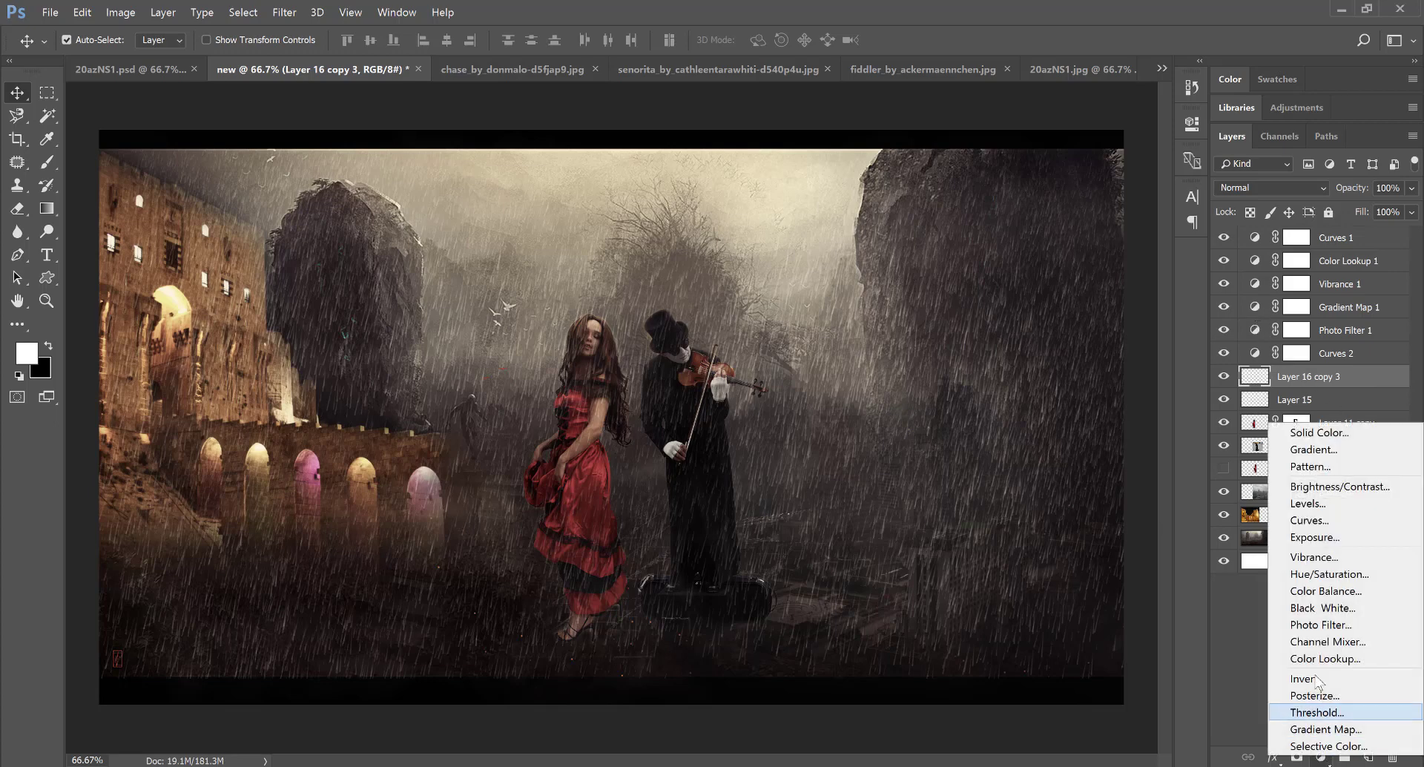
pyautogui.click(1315, 504)
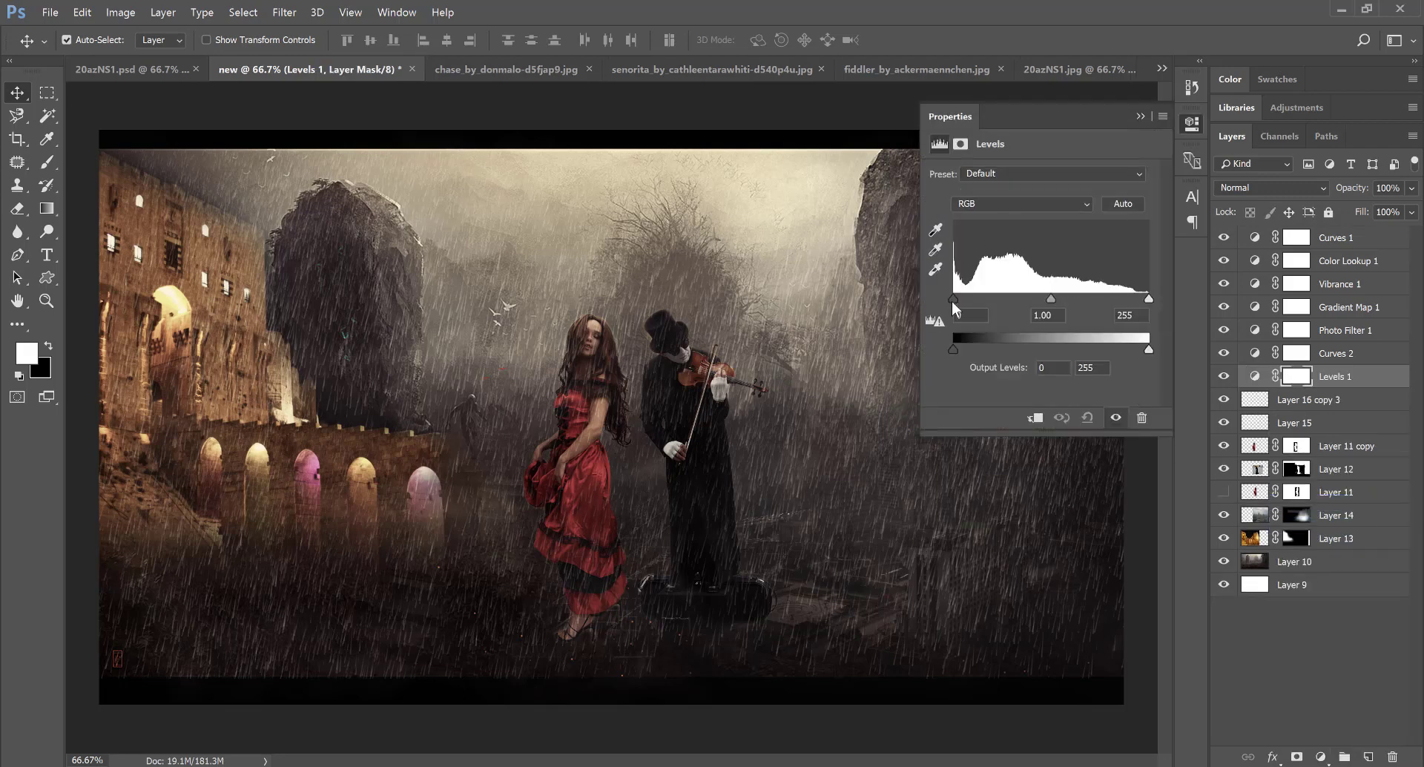
pyautogui.moveTo(953, 298); pyautogui.dragTo(967, 301)
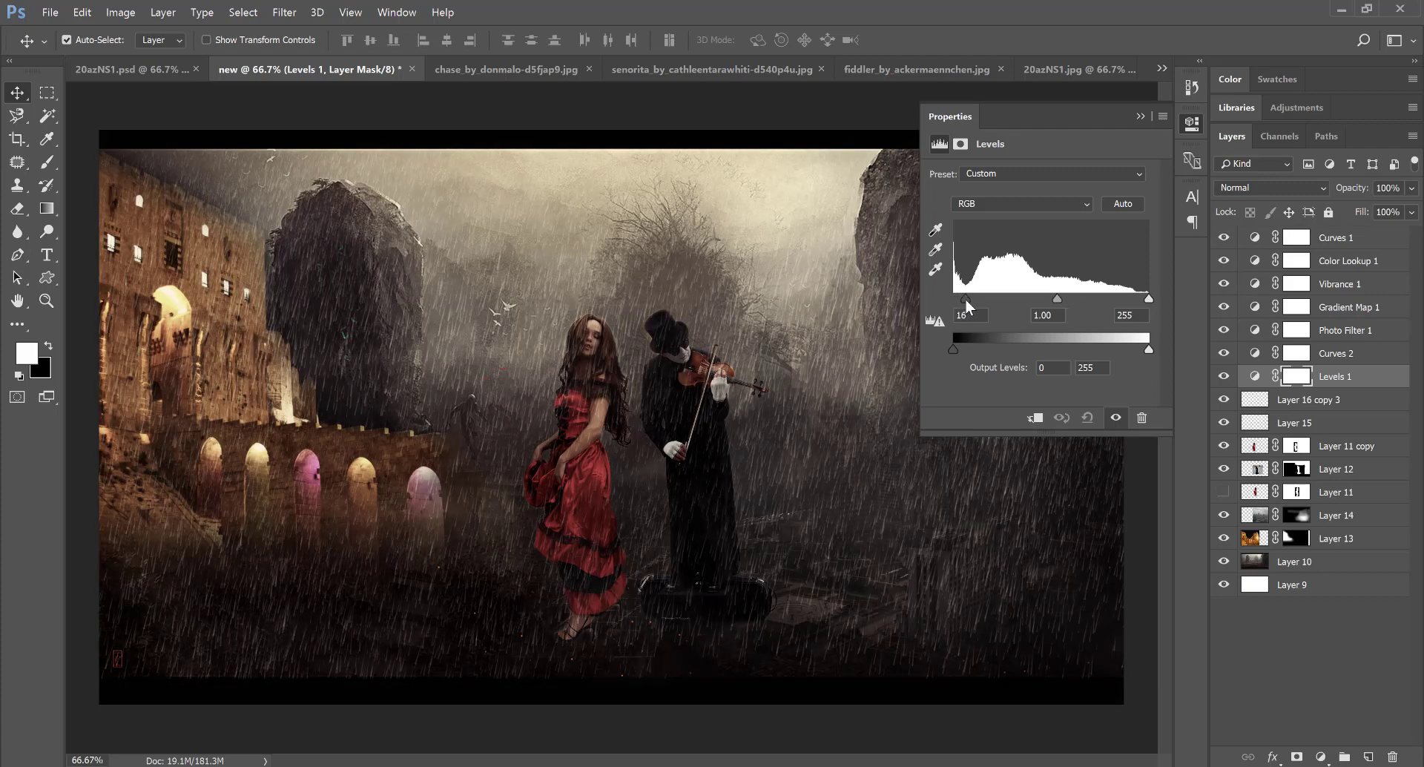
pyautogui.moveTo(968, 303); pyautogui.dragTo(964, 301)
pyautogui.moveTo(1058, 300); pyautogui.dragTo(1056, 300)
pyautogui.click(1141, 116)
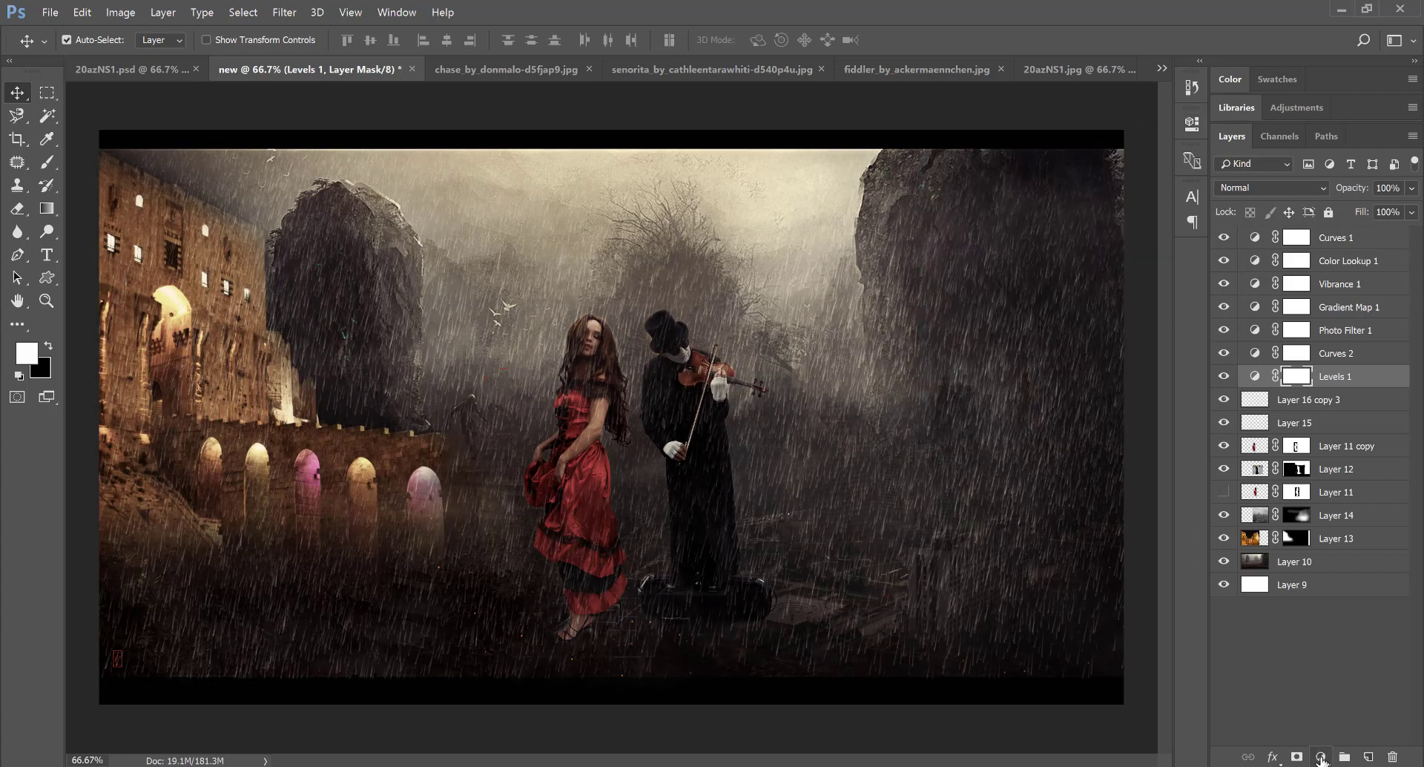
# - Add a Color Balance layer, shifting midtones slightly toward red and magenta
pyautogui.click(1322, 759)
pyautogui.click(1324, 593)
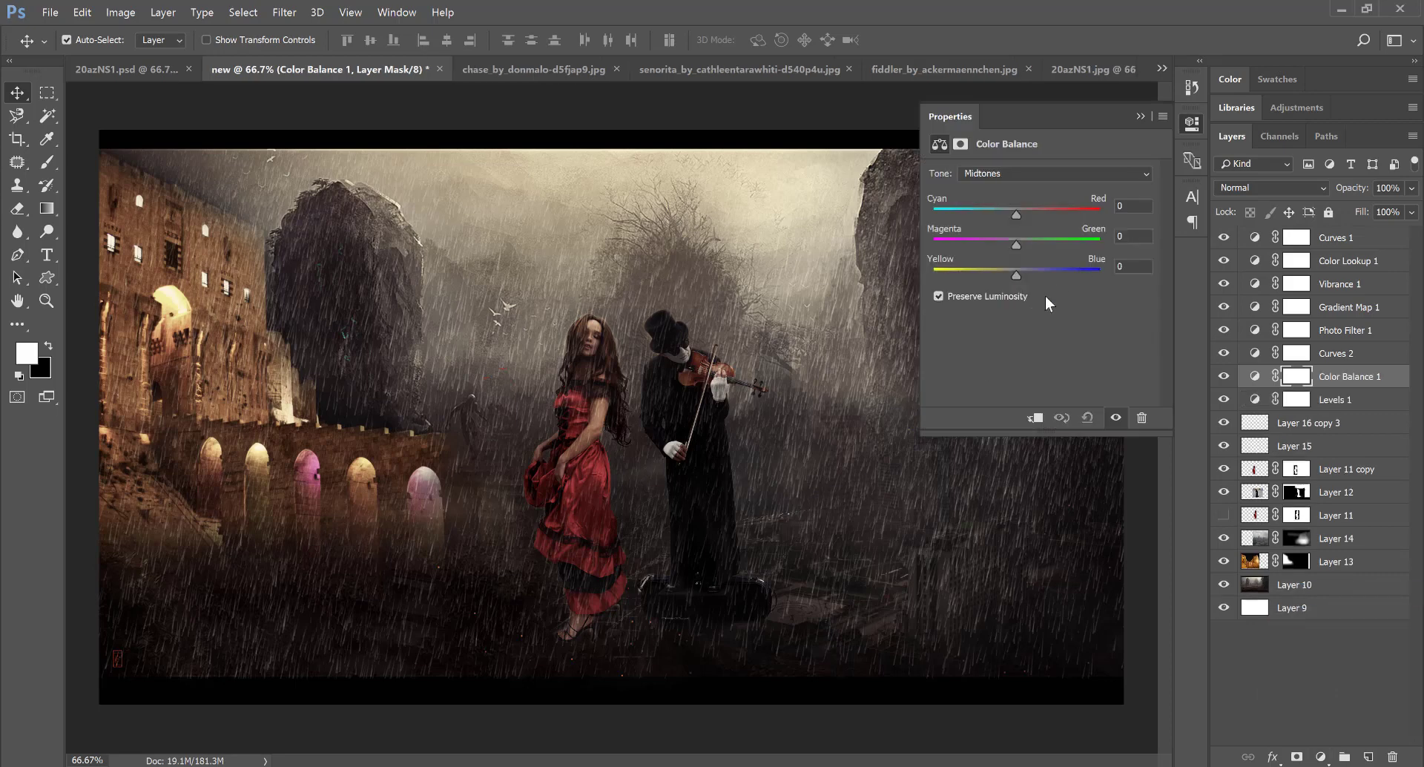
pyautogui.moveTo(1017, 215); pyautogui.dragTo(1021, 215)
pyautogui.moveTo(1016, 245); pyautogui.dragTo(1008, 244)
# - Set the Color Balance shadows to -11, -3, +7 for a magenta-blue cast
pyautogui.click(1021, 175)
pyautogui.moveTo(1016, 274); pyautogui.dragTo(1003, 274)
pyautogui.moveTo(999, 276); pyautogui.dragTo(1022, 280)
pyautogui.moveTo(1014, 213); pyautogui.dragTo(1007, 215)
pyautogui.moveTo(1016, 248); pyautogui.dragTo(1014, 249)
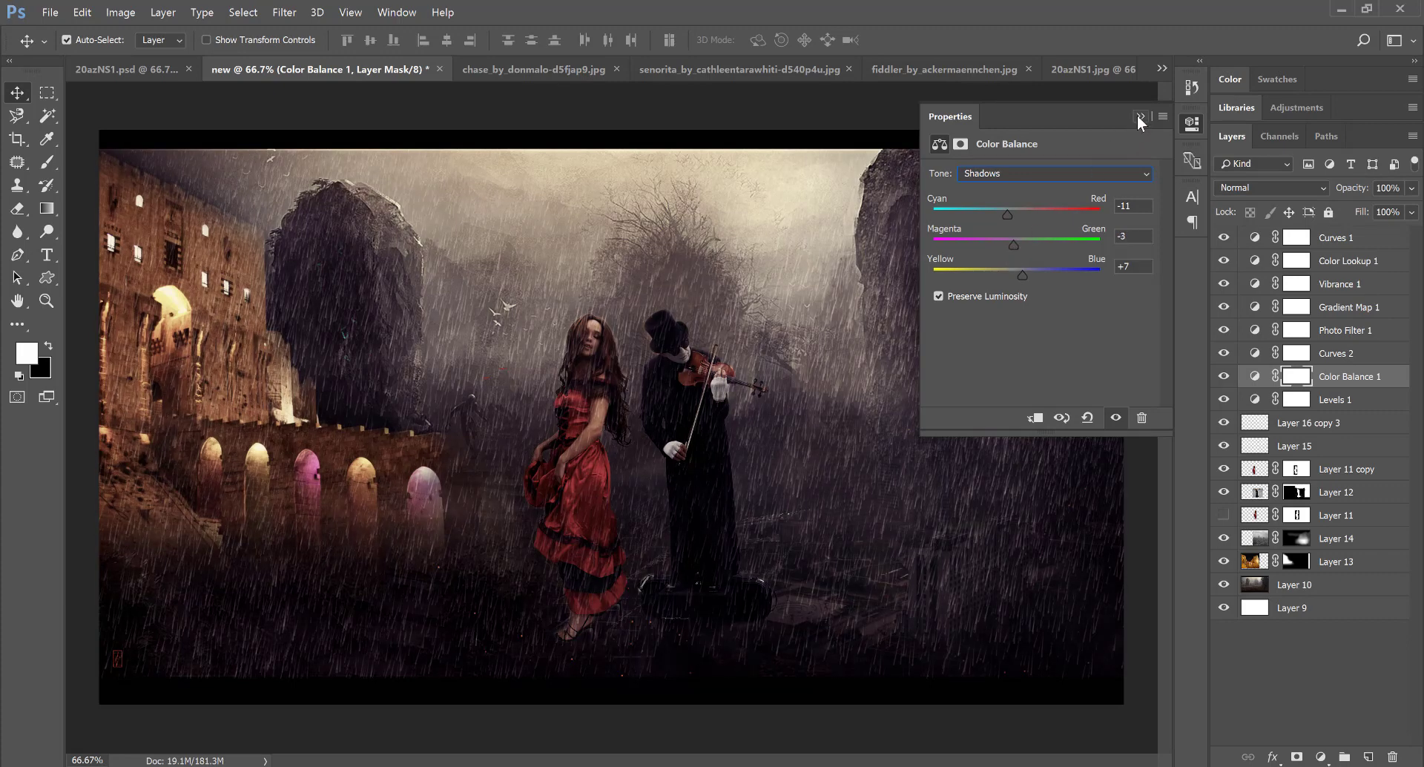
# - Set the Color Balance highlights to 0, -9, +14 toward blue
pyautogui.click(1112, 172)
pyautogui.click(1060, 208)
pyautogui.moveTo(1017, 277); pyautogui.dragTo(1010, 246)
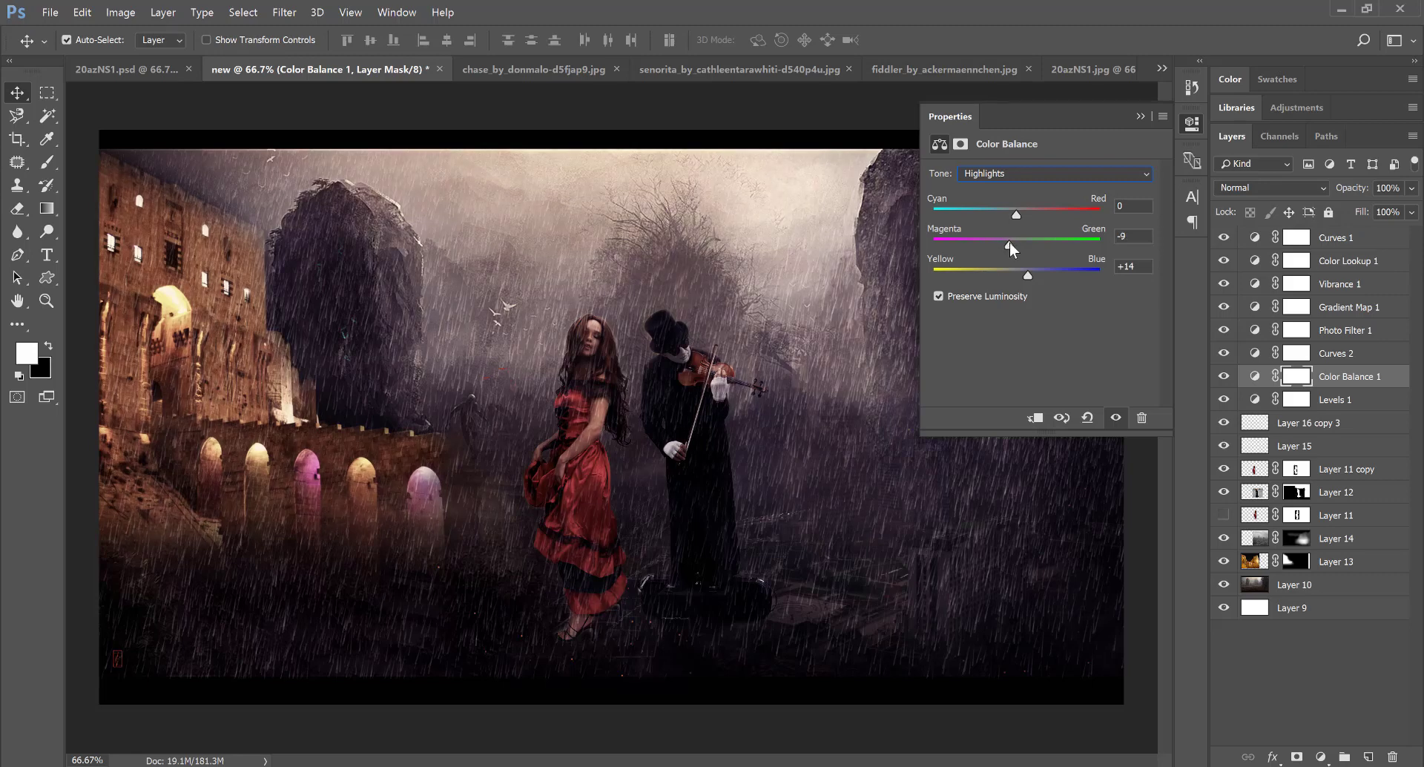
pyautogui.click(1141, 117)
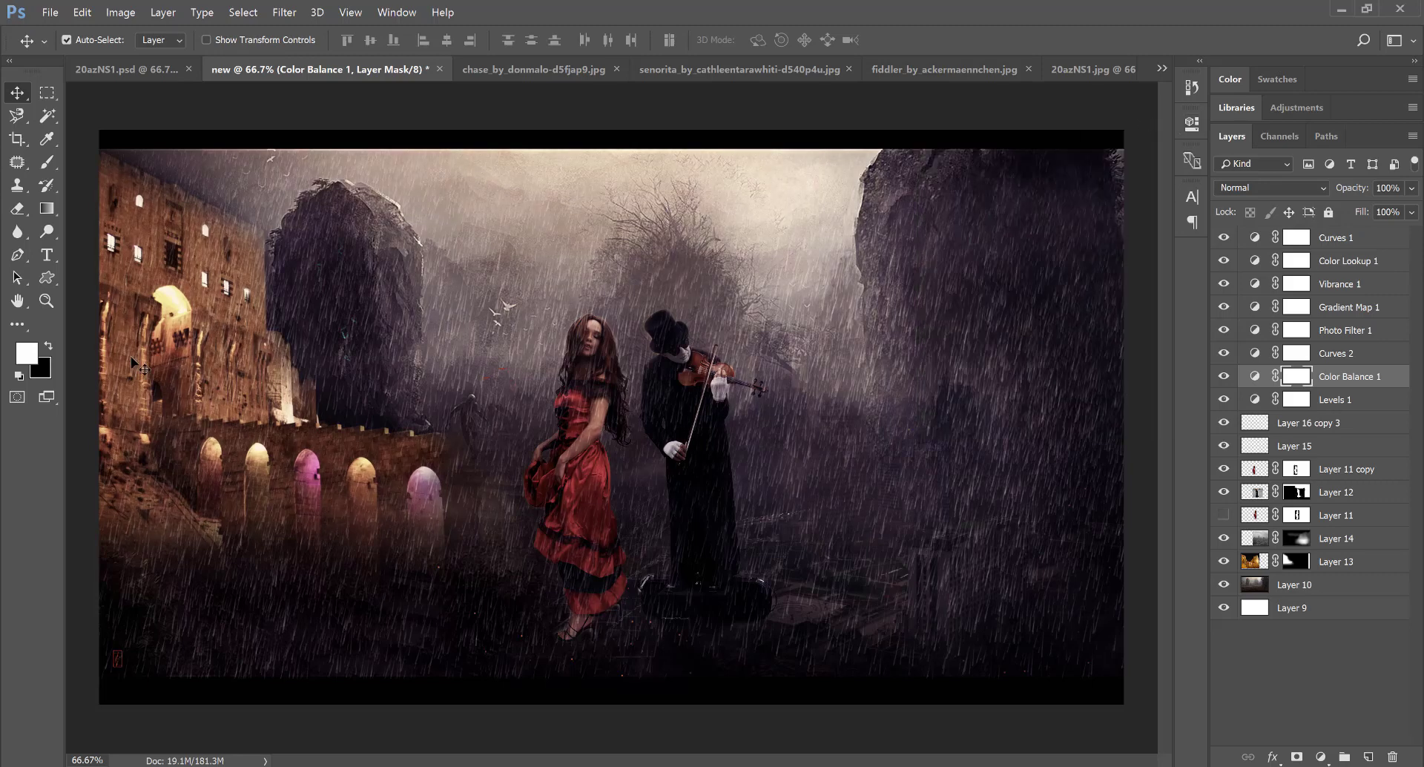
# - View the finished composite at 100% in full-screen mode, panning toward the castle
pyautogui.click(44, 300)
pyautogui.doubleClick(44, 300)
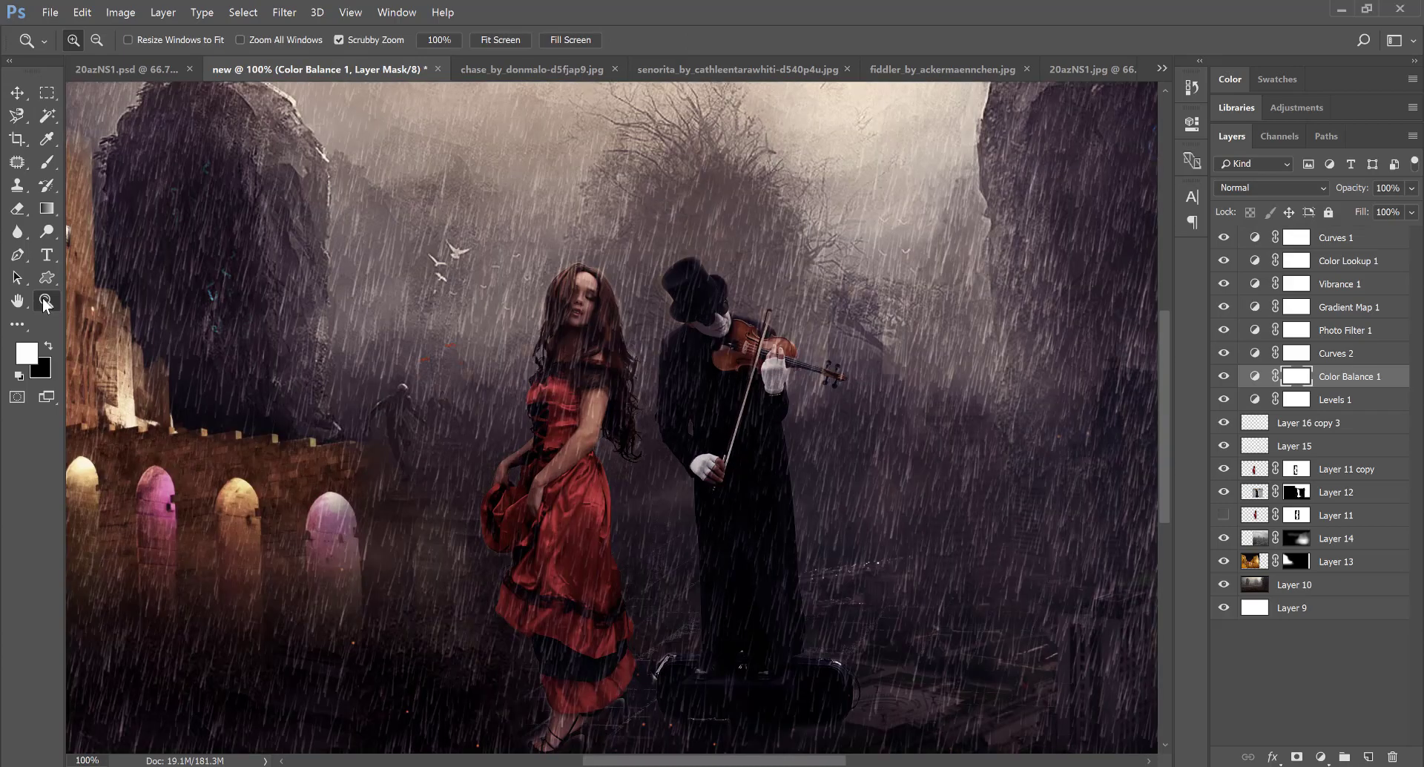
pyautogui.press('f')
pyautogui.press('f')
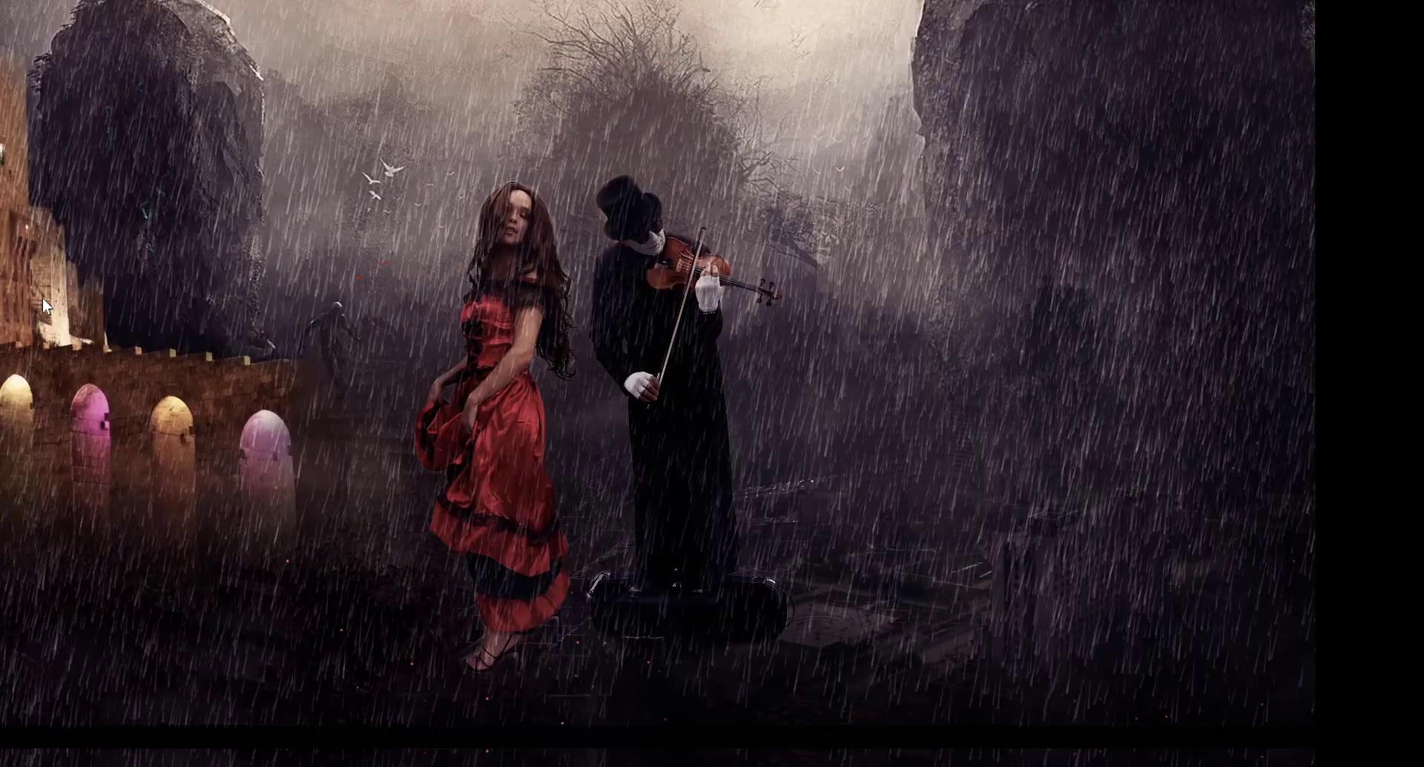
pyautogui.moveTo(649, 320)
pyautogui.mouseDown()
pyautogui.moveTo(774, 352)
pyautogui.moveTo(800, 377)
pyautogui.mouseUp()
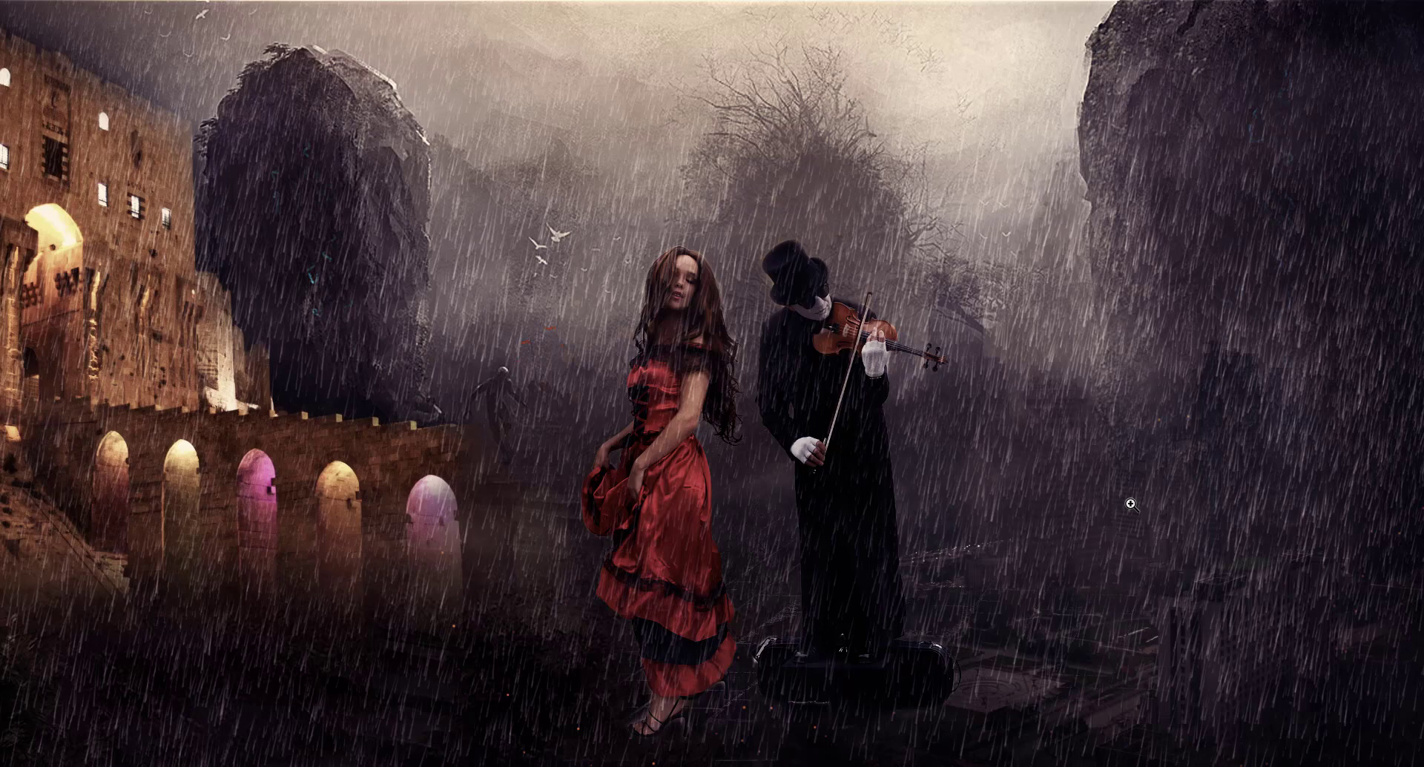
pyautogui.moveTo(597, 386)
pyautogui.mouseDown()
pyautogui.moveTo(658, 374)
pyautogui.moveTo(566, 375)
pyautogui.mouseUp()
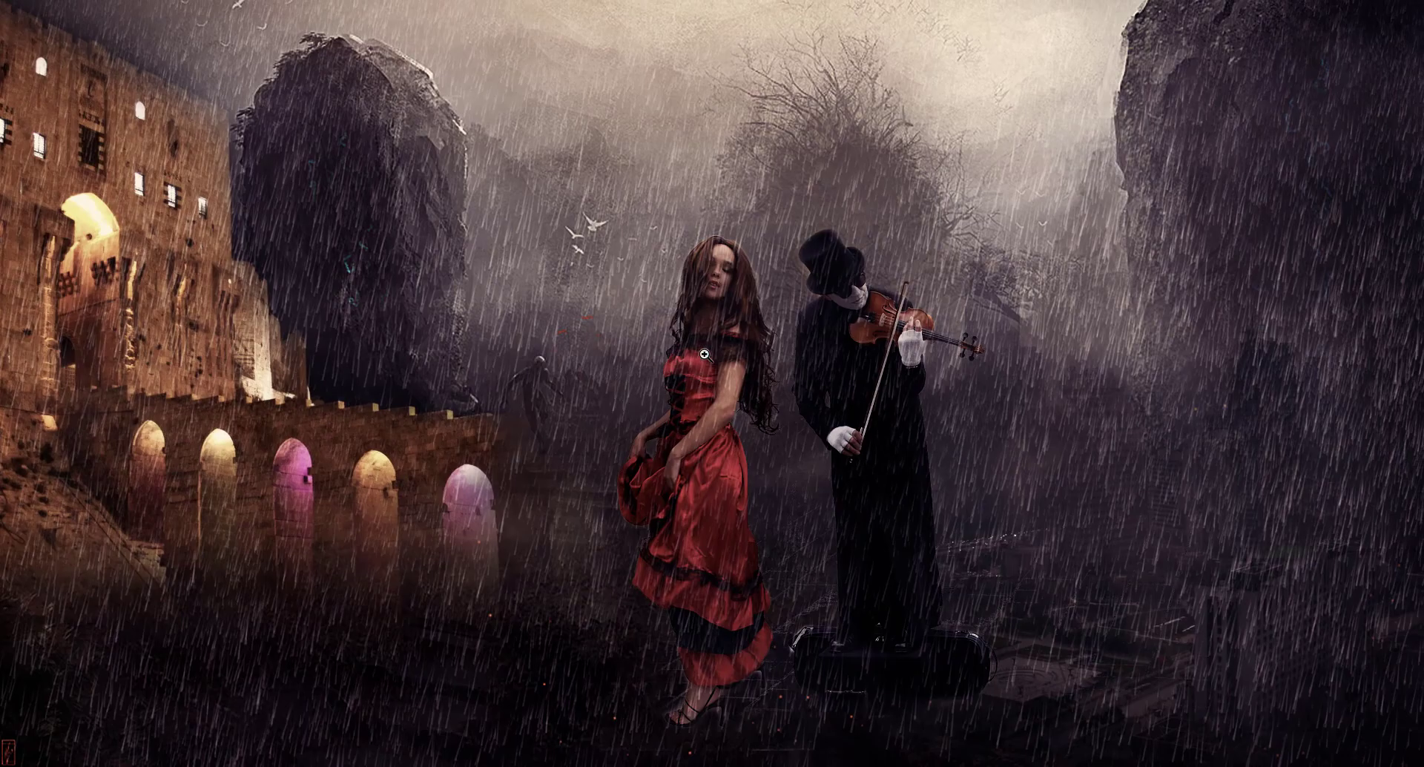